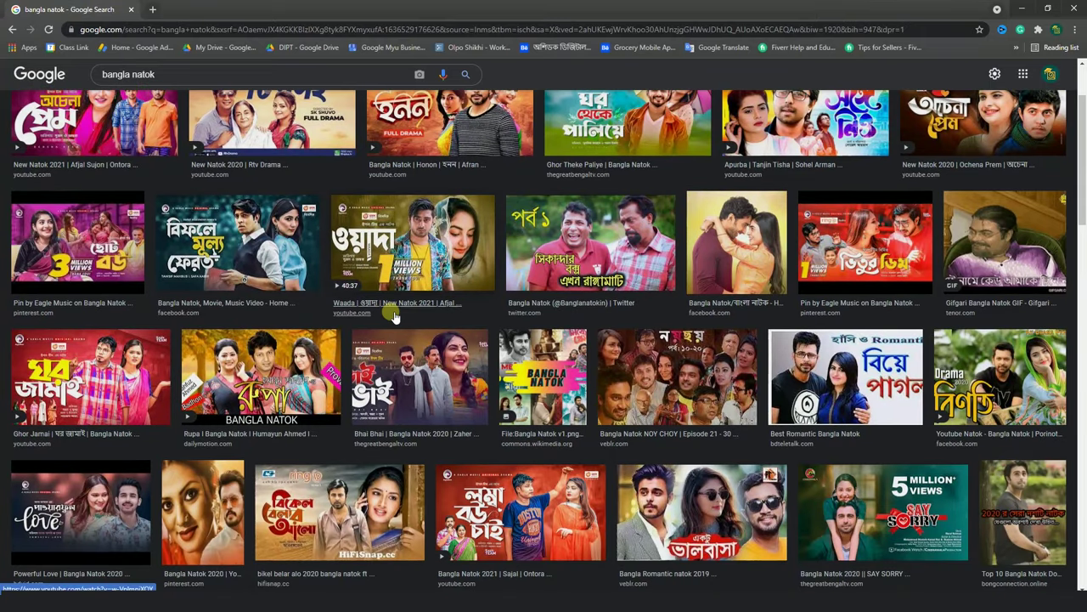
Examine several Bangla natok thumbnails from the image results in enlarged preview, comparing their titles, colours and character placement.
scroll(395, 316, up, 2)
click(85, 242)
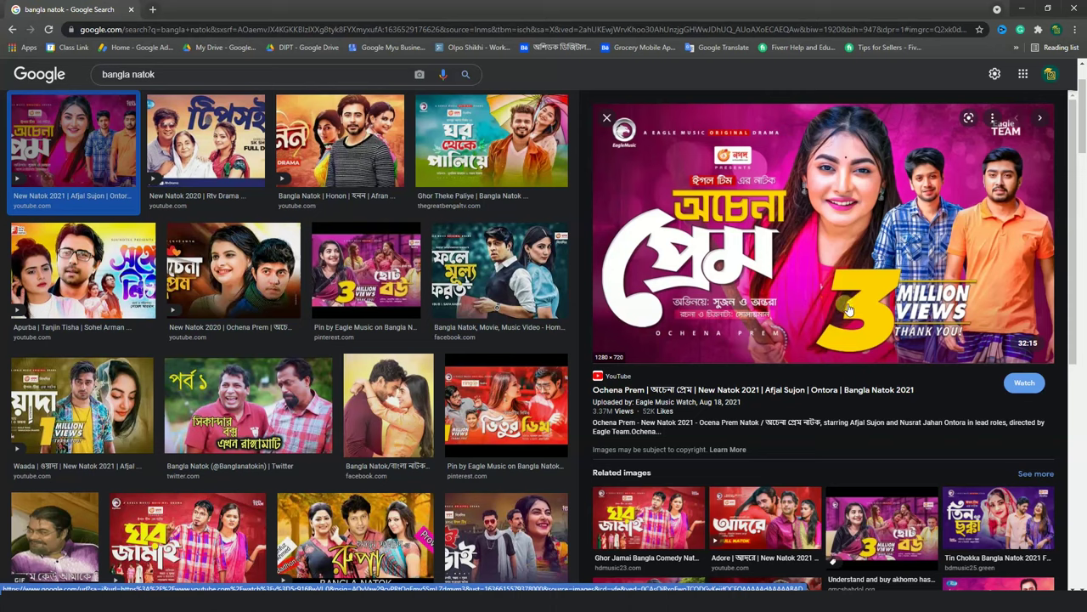
scroll(364, 312, down, 1)
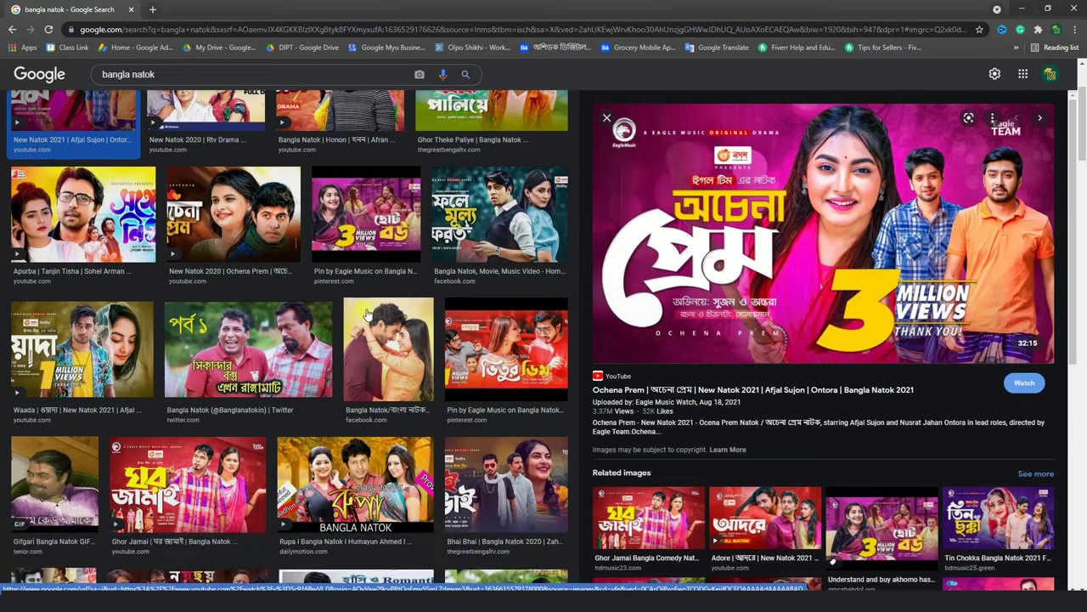
scroll(697, 325, down, 1)
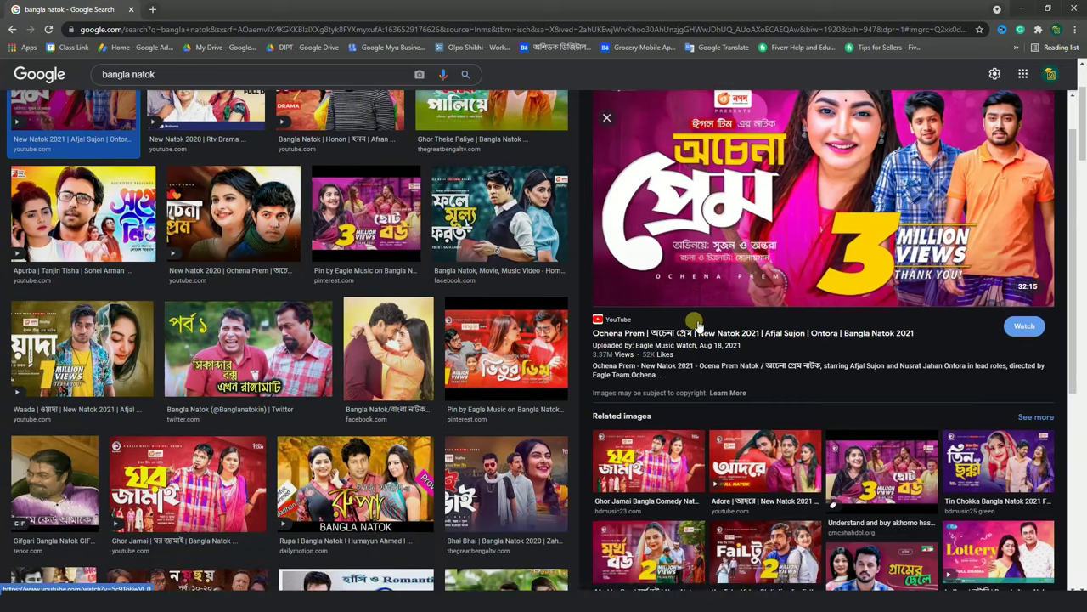
click(769, 449)
scroll(829, 396, down, 3)
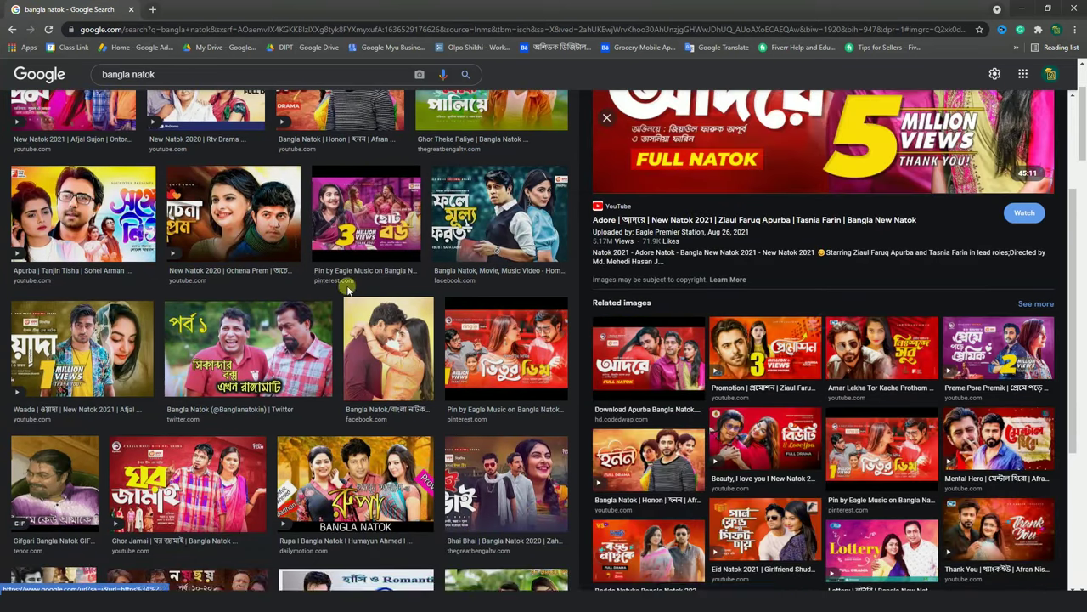
scroll(349, 285, down, 3)
click(382, 304)
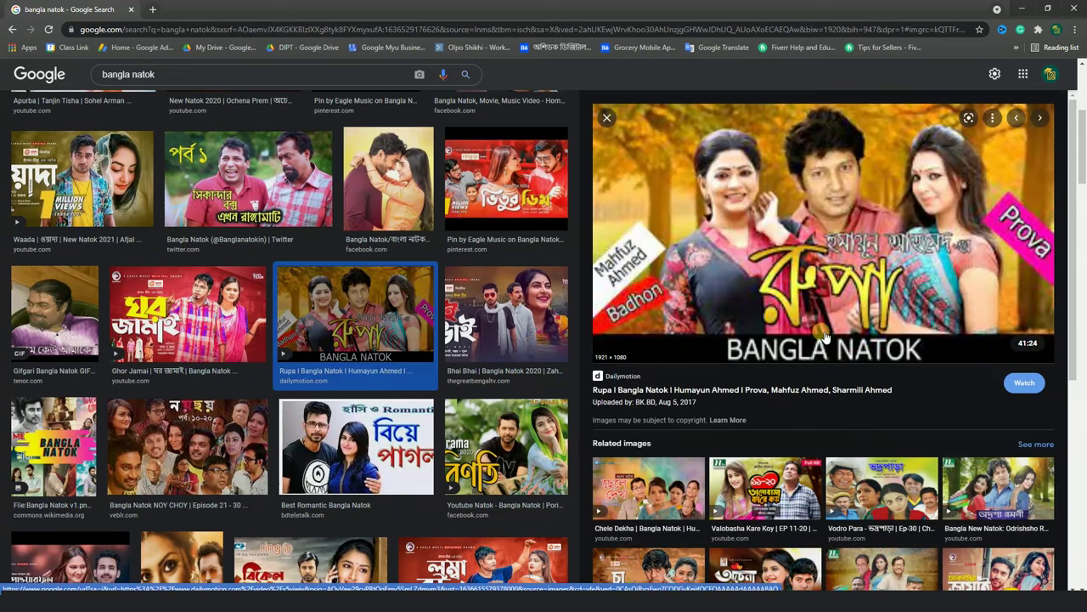
scroll(340, 323, down, 5)
click(386, 327)
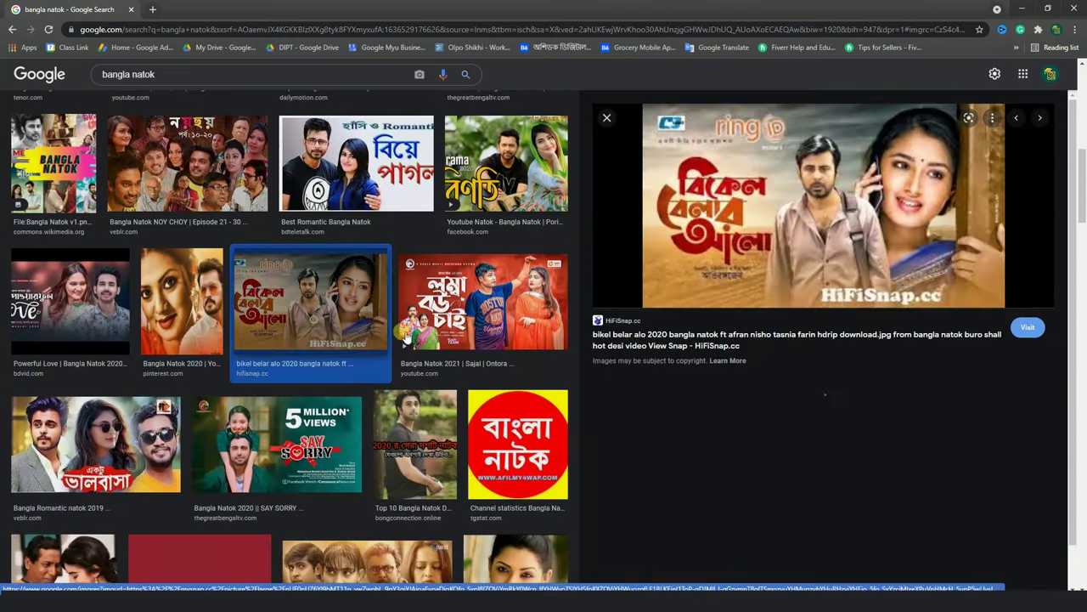
Examine the Kipta Jamai and Tin Chokka drama thumbnails and their related images for layout and title style.
scroll(824, 349, down, 2)
click(818, 344)
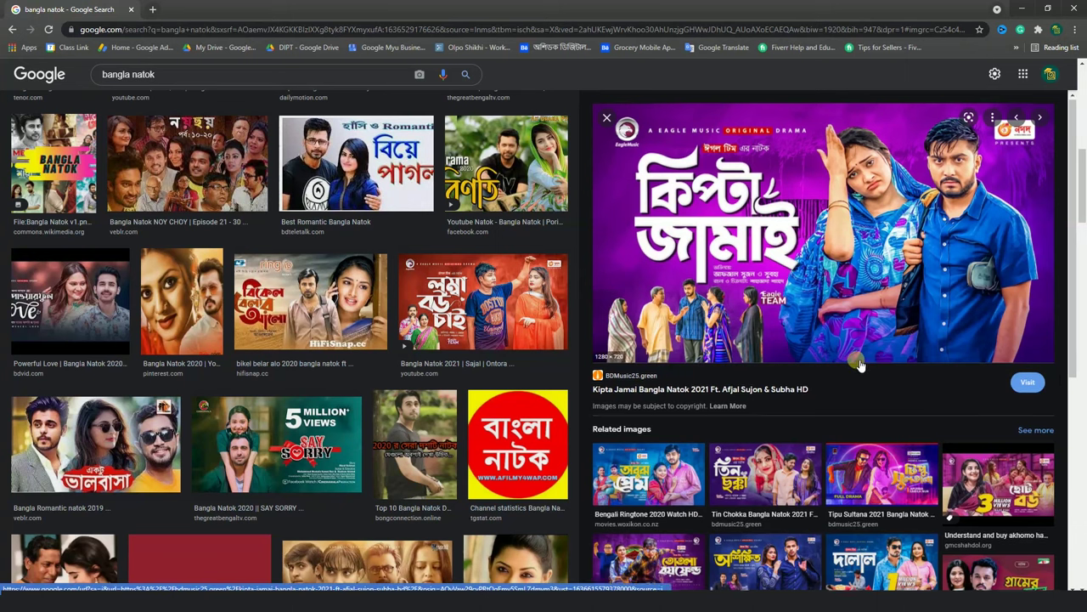
scroll(863, 374, down, 2)
click(847, 380)
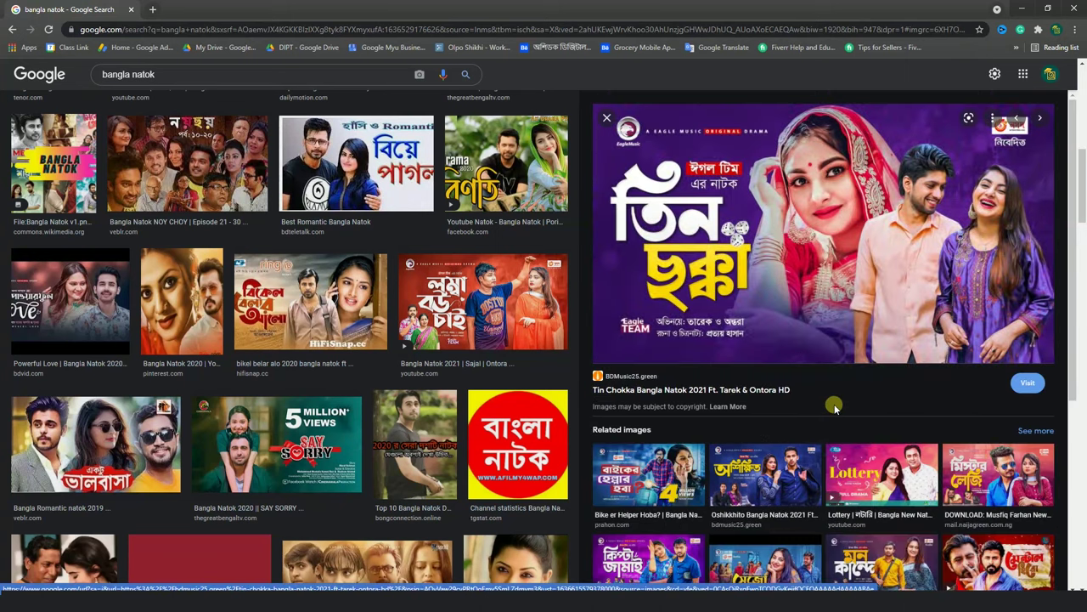
scroll(835, 409, down, 2)
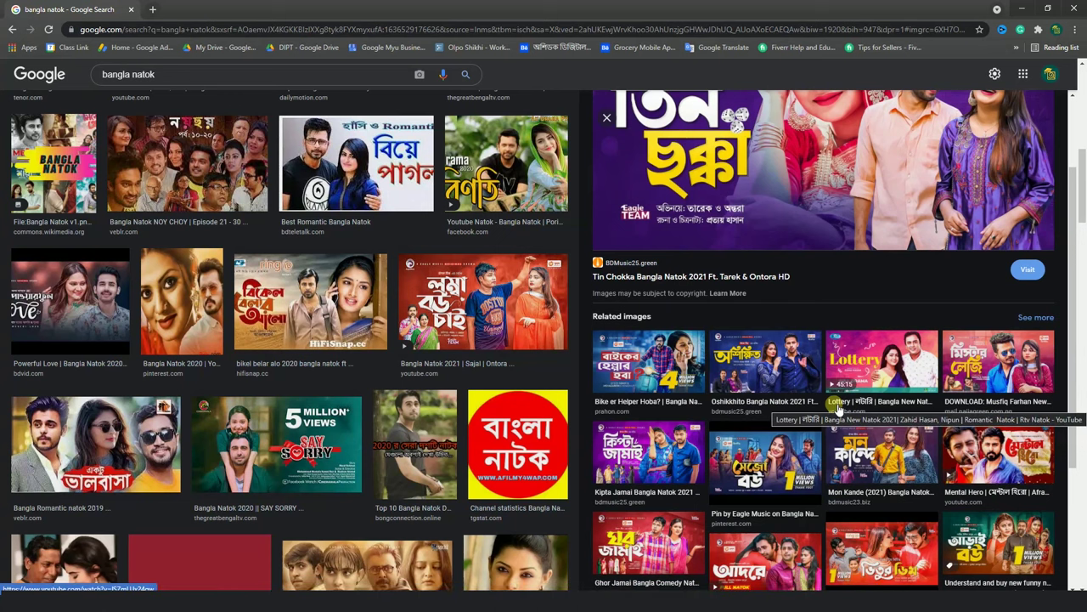
scroll(835, 406, down, 2)
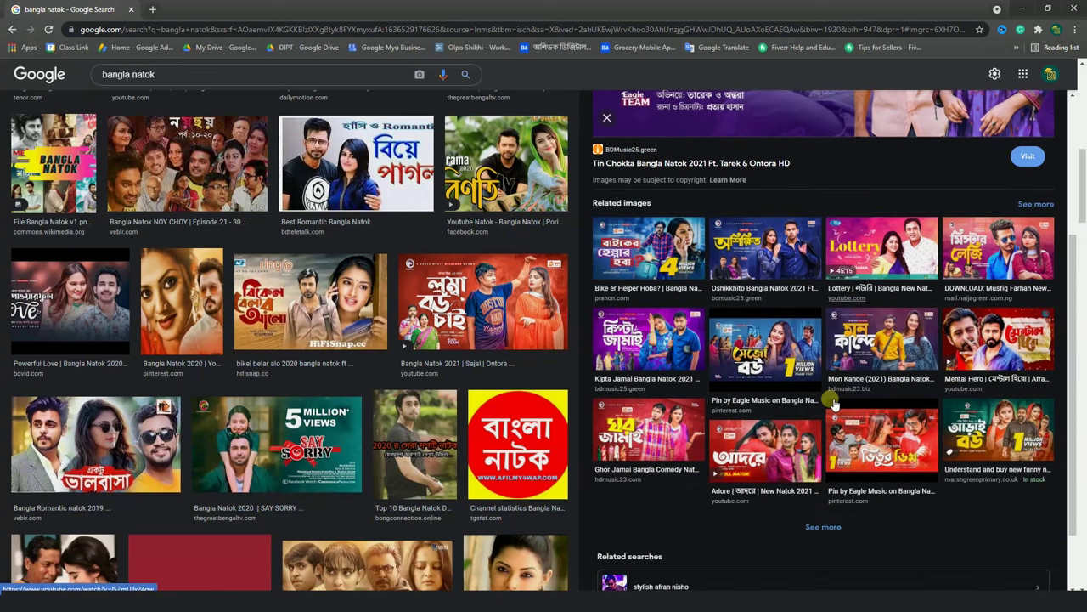
scroll(382, 361, up, 3)
scroll(381, 360, up, 5)
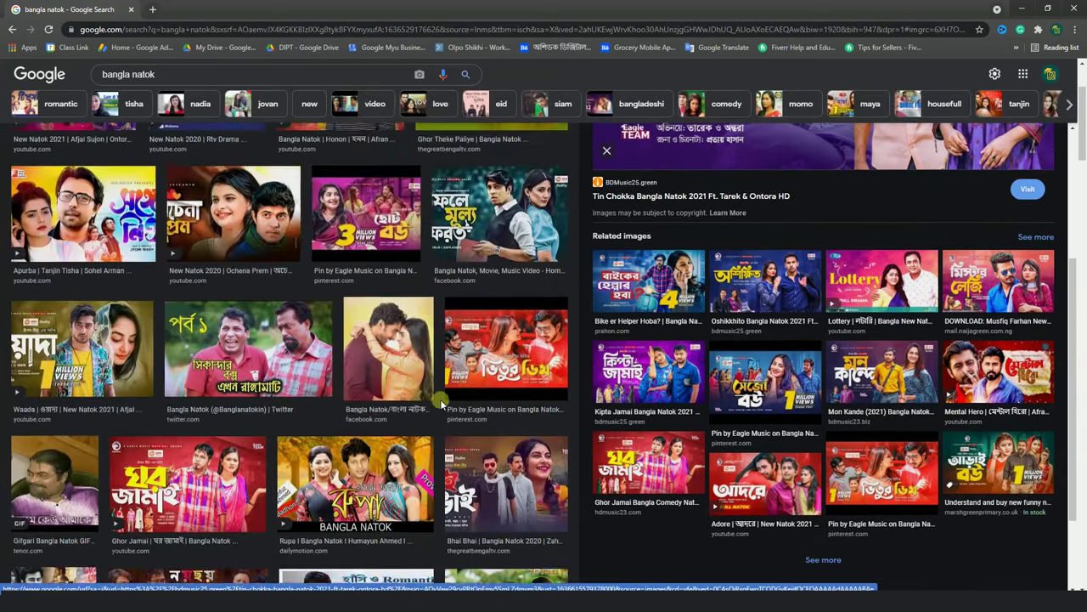
click(482, 254)
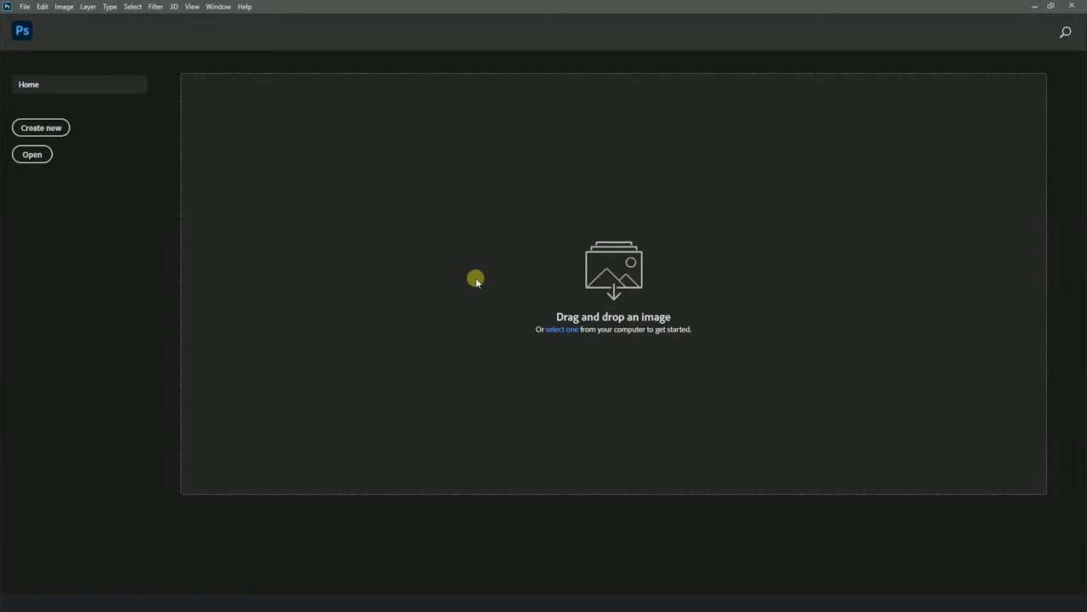
In Photoshop, create a new document named YTD, 1920 × 1080 pixels at 72 pixels/inch with a white background.
key(ctrl+n)
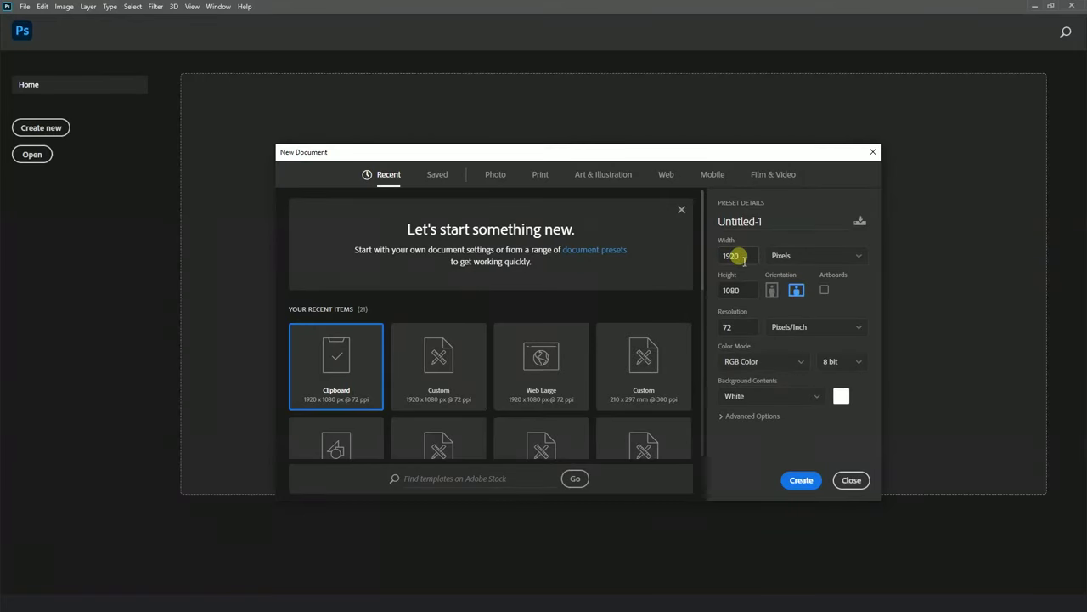
drag(746, 259, 737, 288)
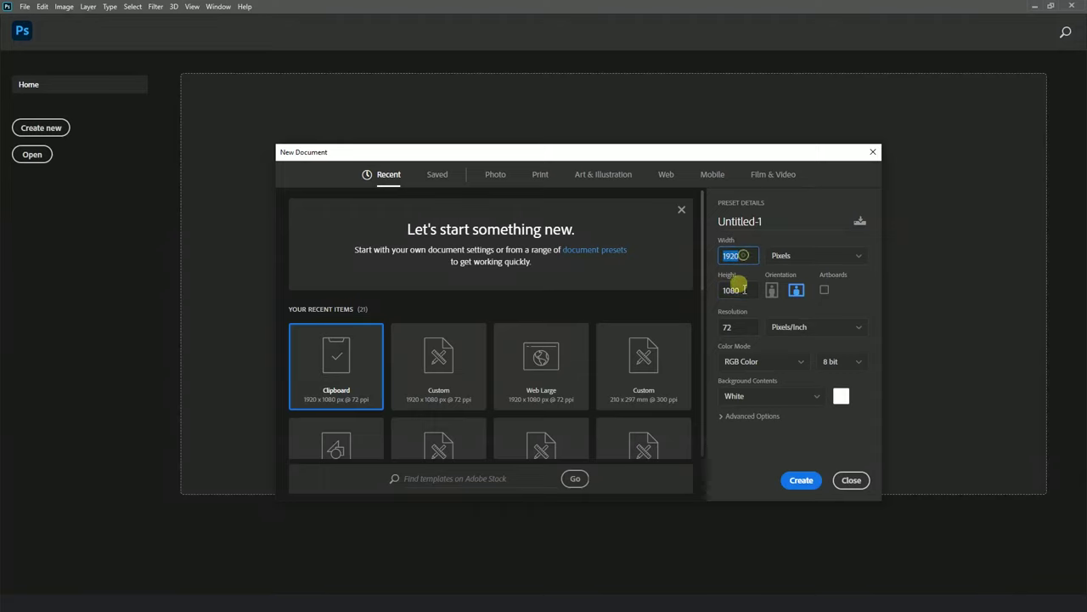
double_click(747, 255)
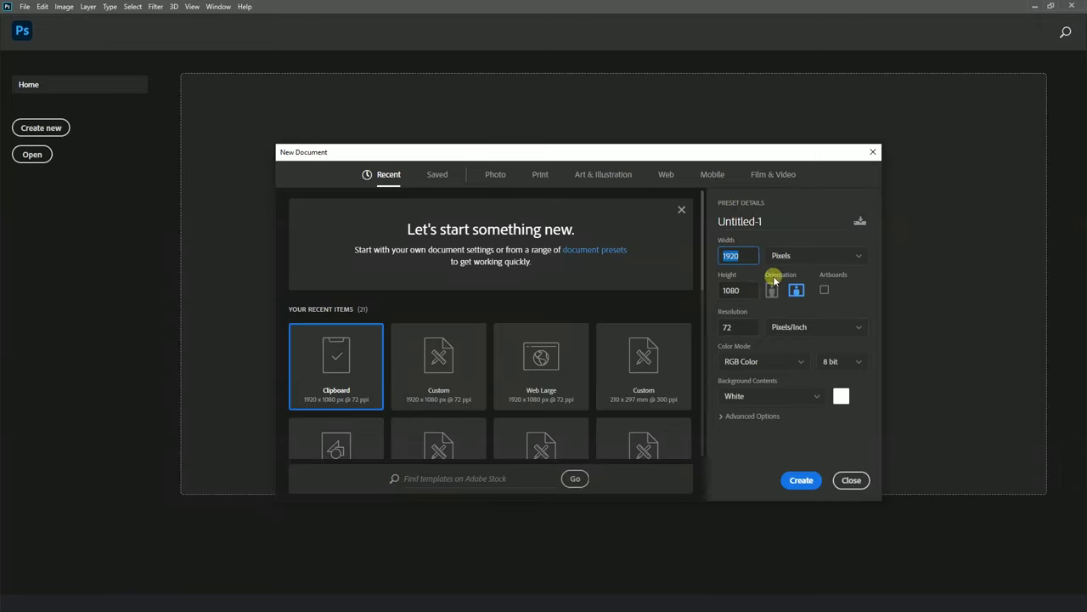
click(732, 327)
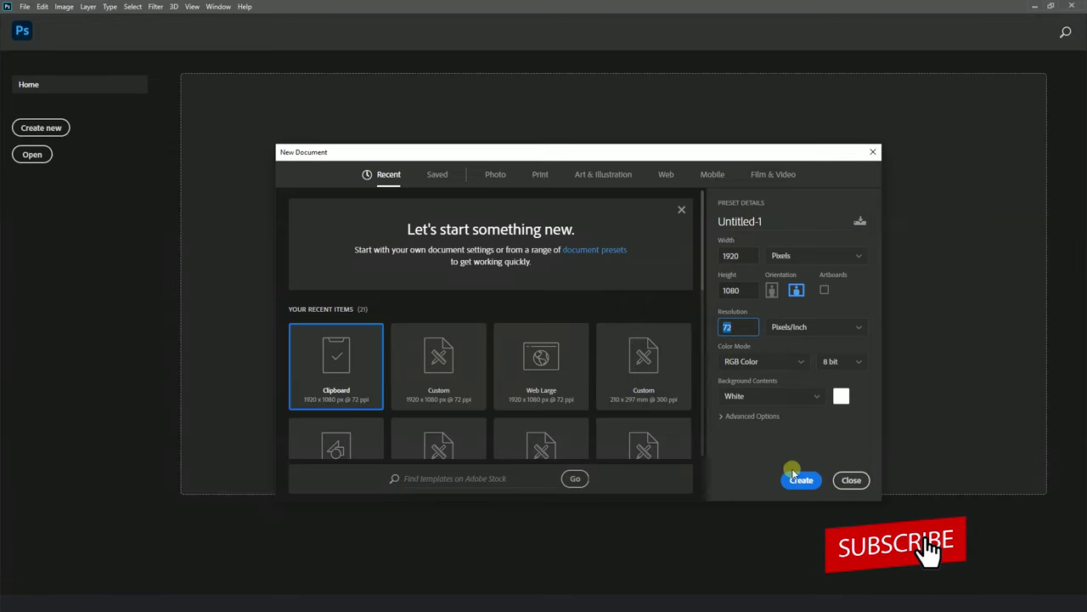
double_click(751, 223)
text(UT)
text(D)
key(BackSpace)
key(BackSpace)
key(BackSpace)
text(YTD)
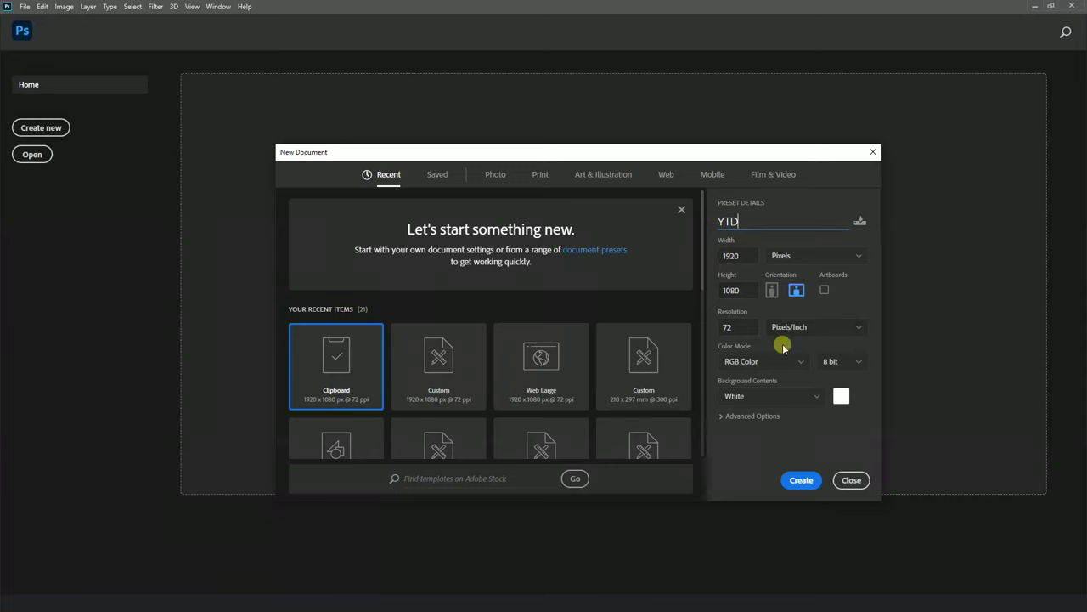
click(802, 481)
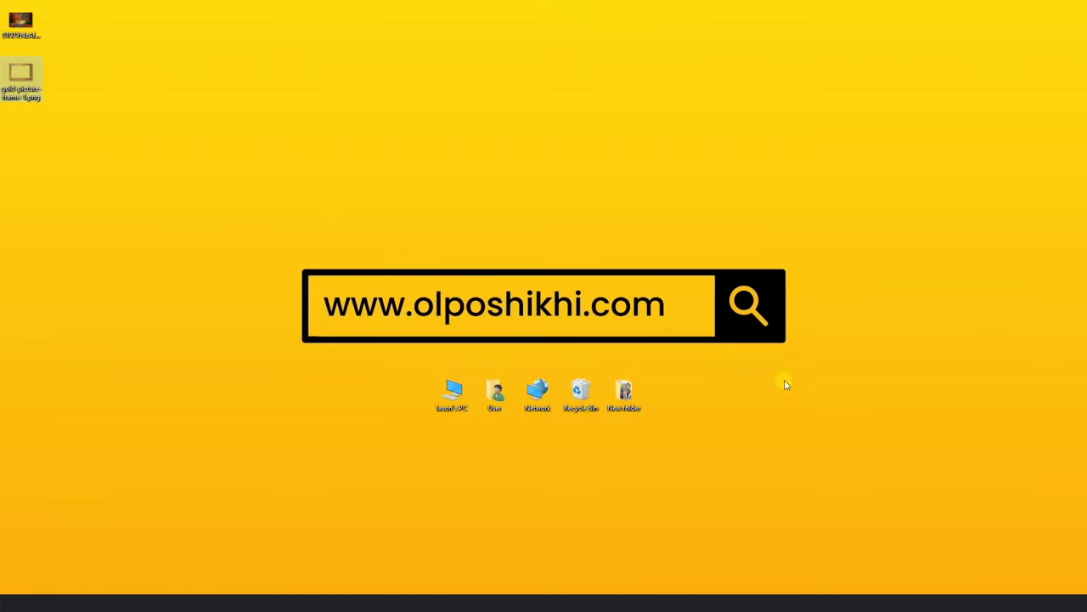
double_click(623, 395)
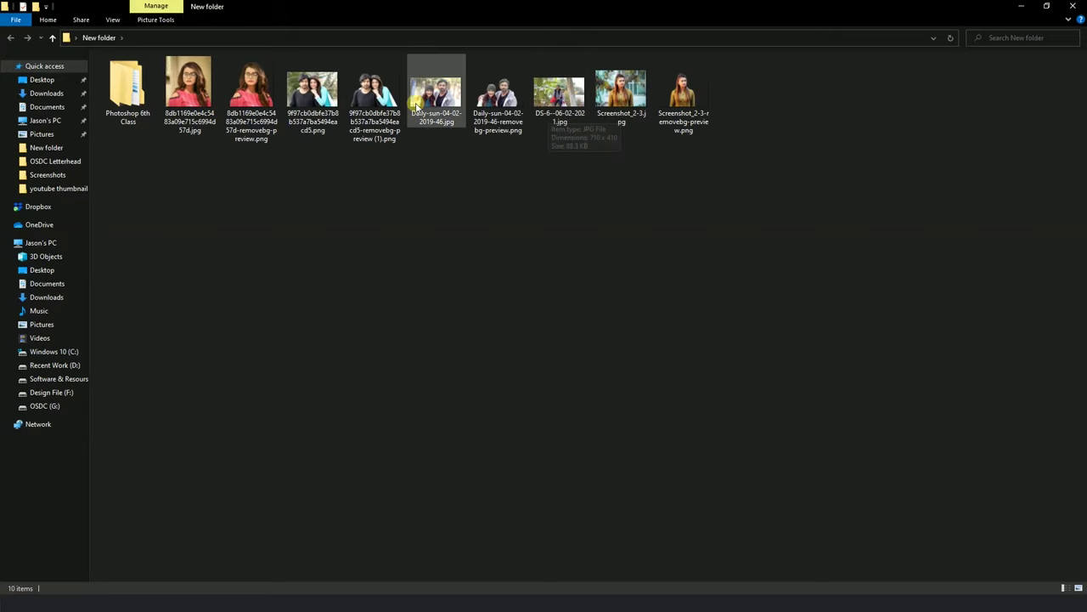
click(507, 113)
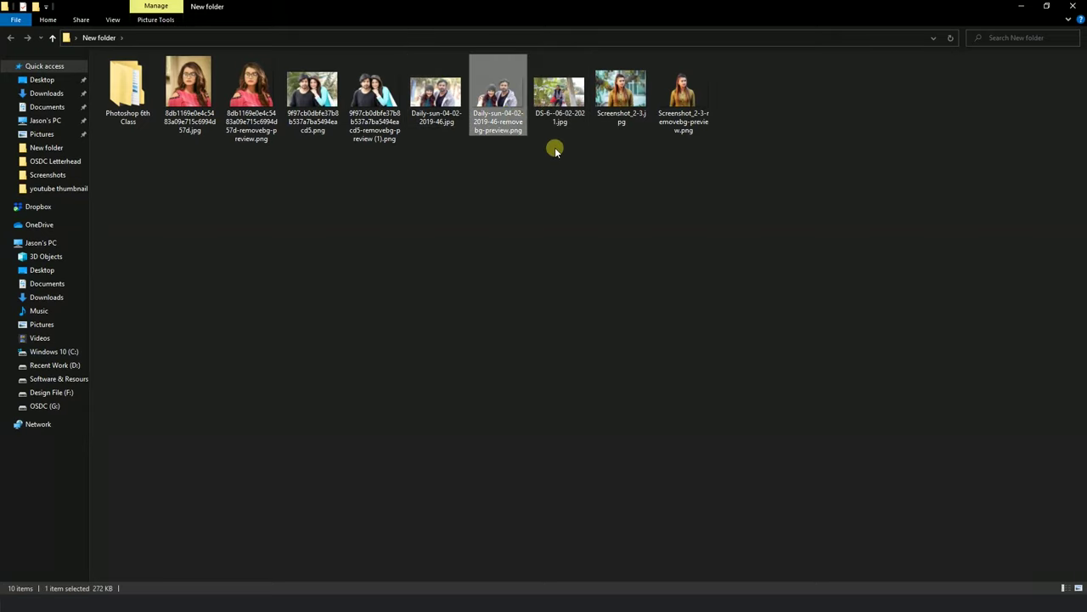
drag(507, 111, 576, 384)
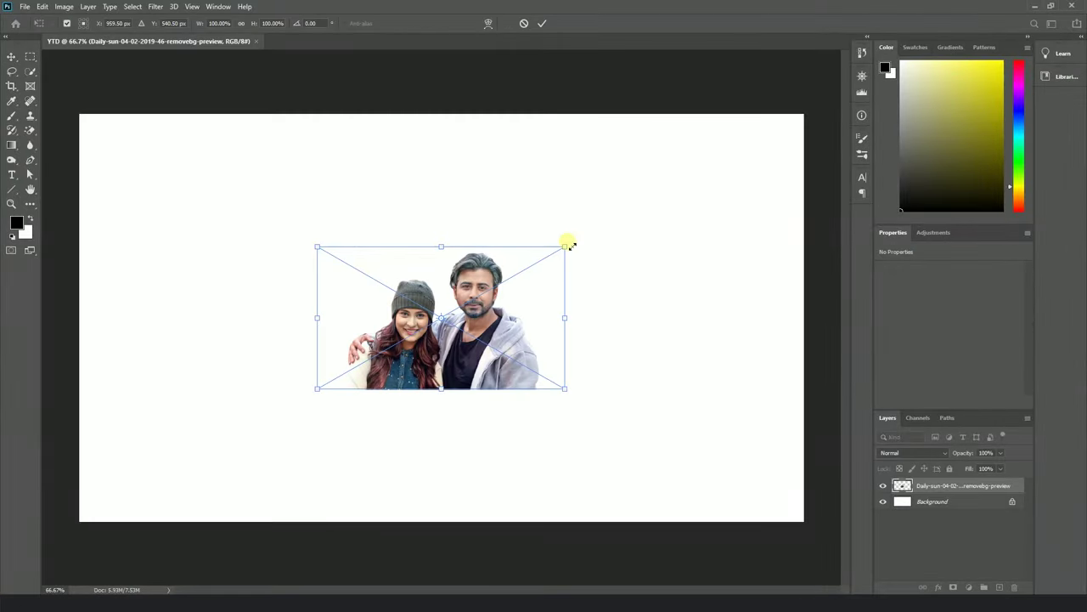
Scale the couple's cutout to about 243% and position it along the canvas's bottom edge on the right side.
drag(567, 245, 745, 83)
drag(698, 301, 762, 437)
drag(384, 265, 231, 173)
drag(657, 376, 723, 381)
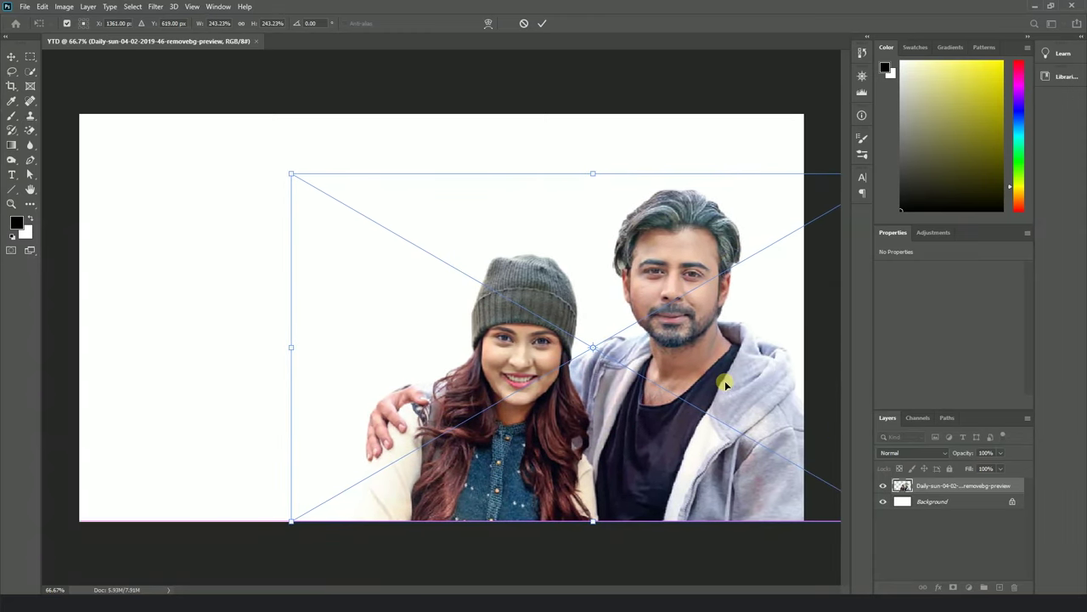
key(Return)
scroll(535, 327, down, 2)
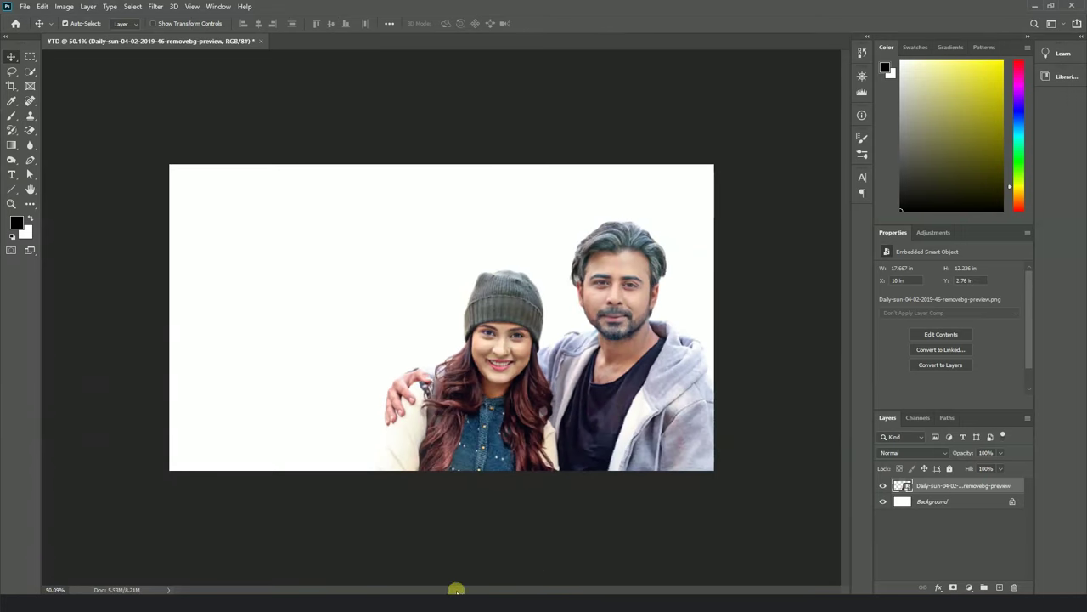
Switch to the browser and run an image search for "natural bangladeshi image".
click(425, 592)
click(213, 10)
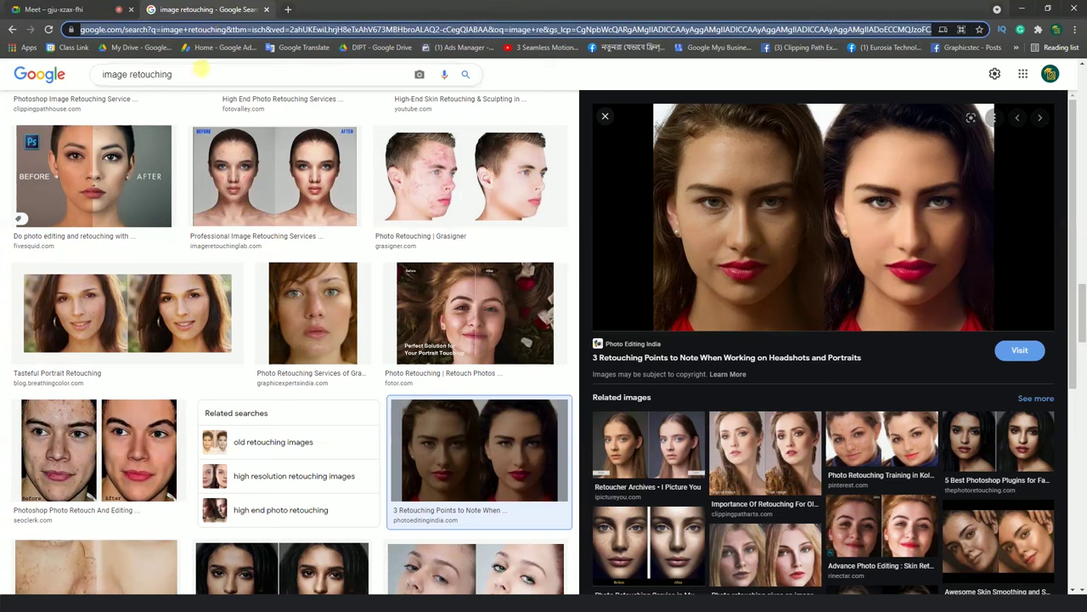
click(216, 72)
drag(260, 77, 86, 78)
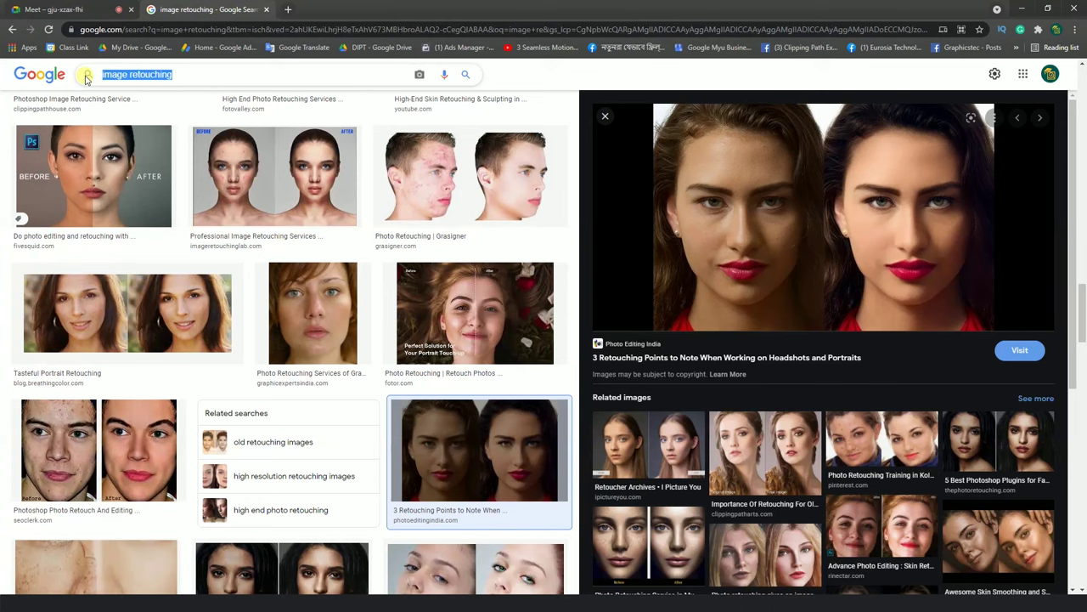
text(Natural)
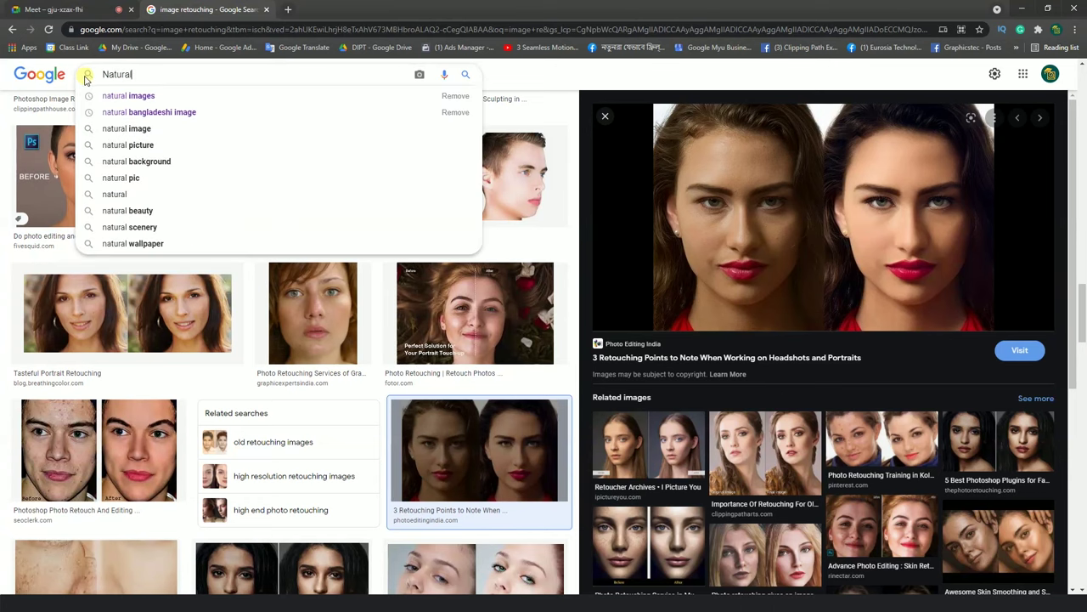
click(140, 112)
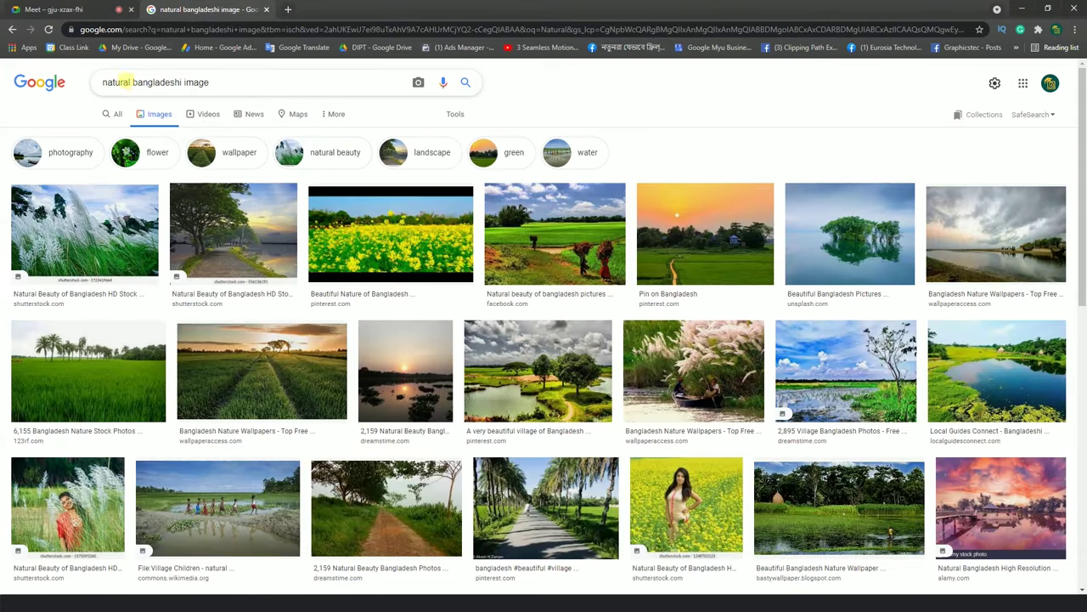
drag(102, 83, 284, 99)
click(252, 81)
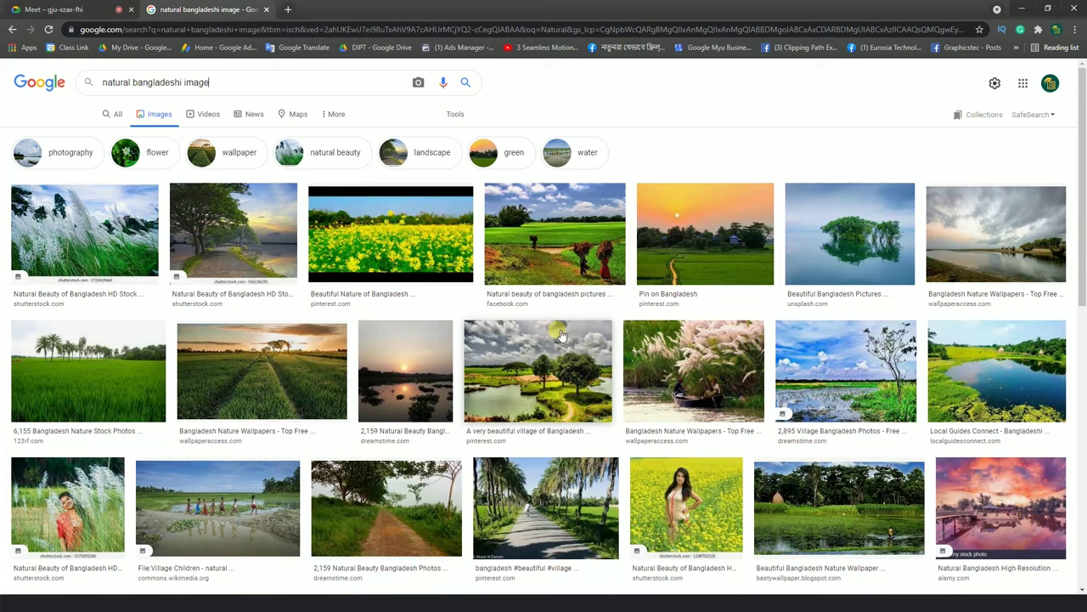
Preview the WallpaperAccess picture of a green field at sunset from the results and copy the image.
scroll(561, 334, down, 3)
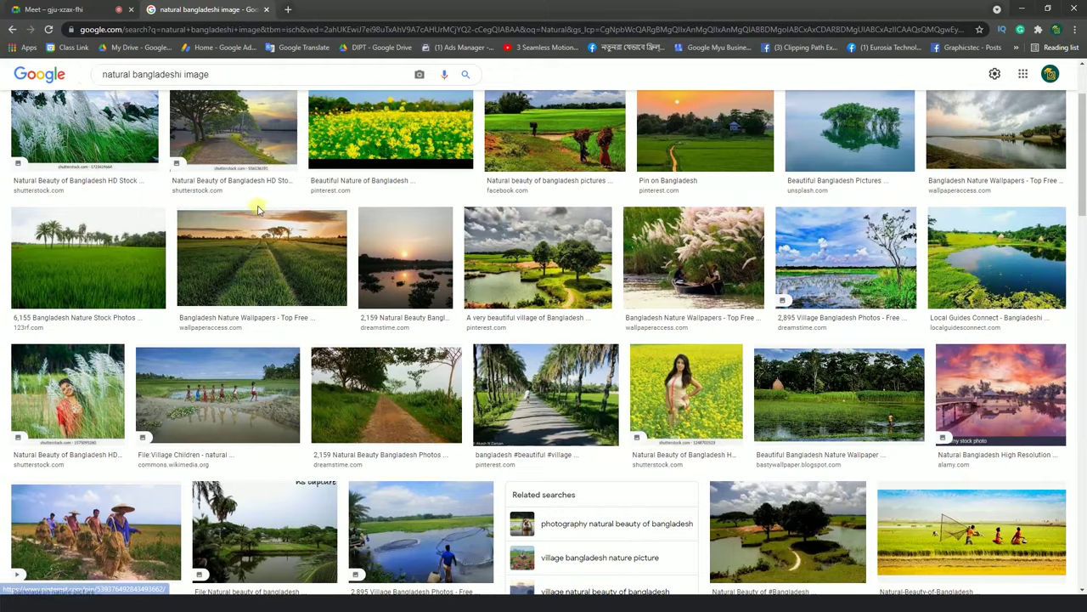
click(268, 238)
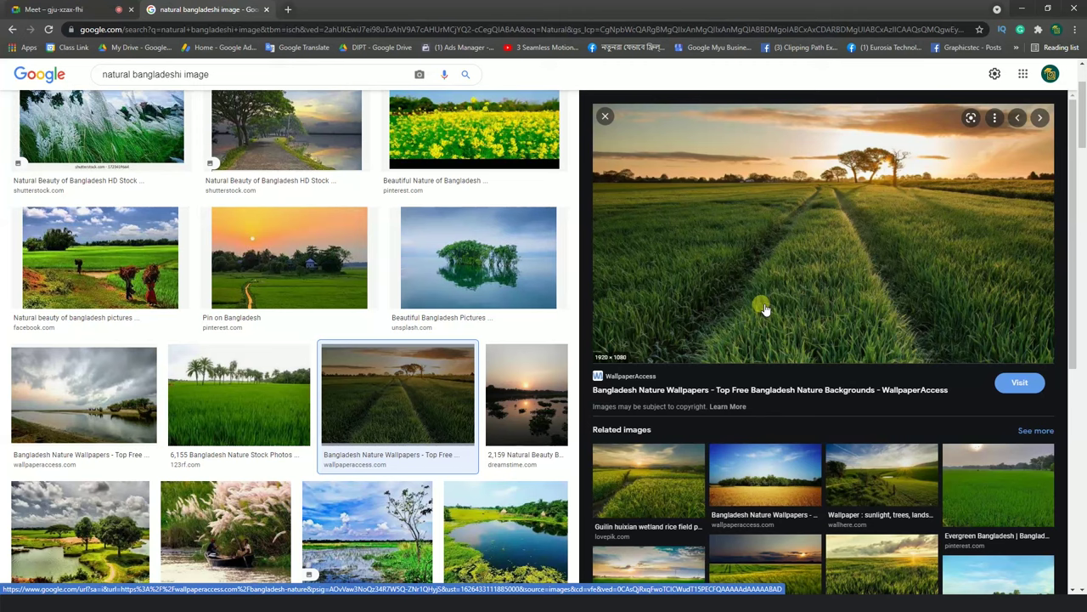
right_click(783, 177)
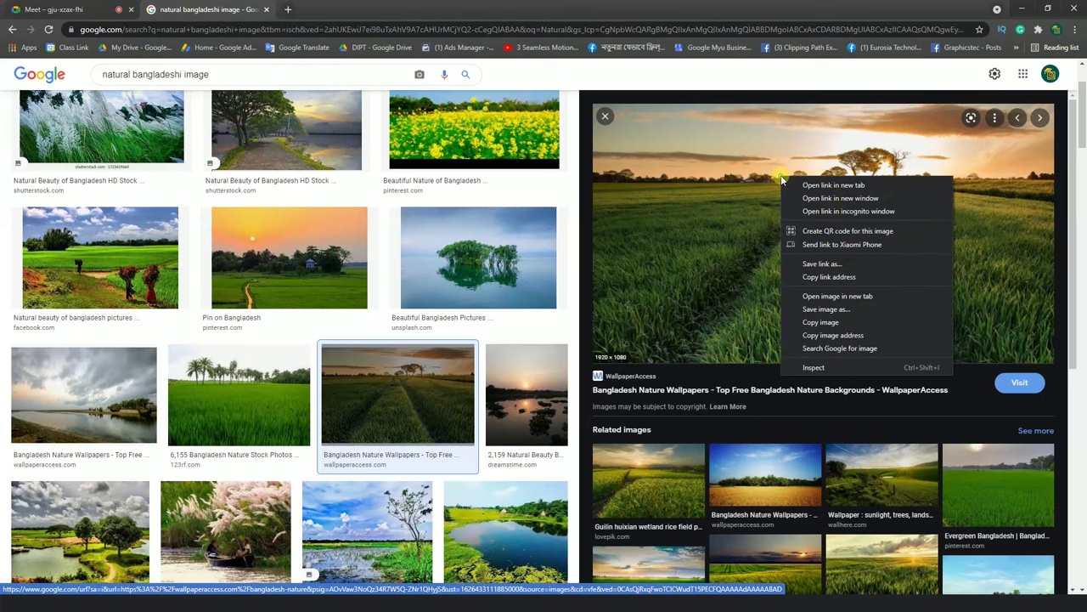
click(818, 320)
scroll(430, 310, down, 1)
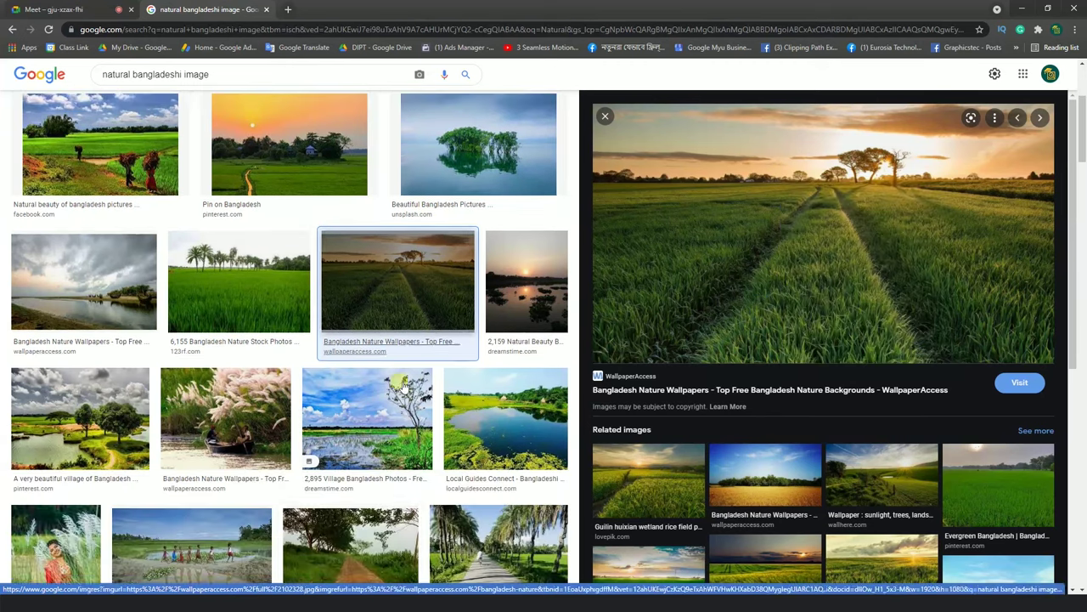
Switch back to Photoshop, paste the field image into the YTD document and place its layer beneath the couple's cutout.
key(alt+Tab)
key(ctrl+v)
scroll(408, 362, down, 1)
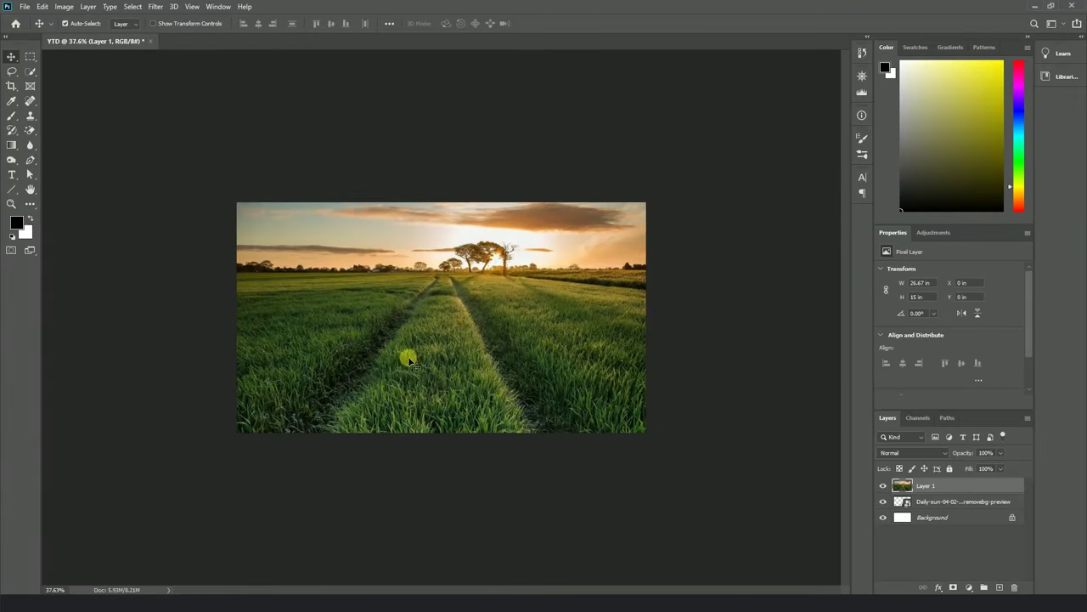
drag(466, 333, 467, 356)
drag(924, 488, 931, 510)
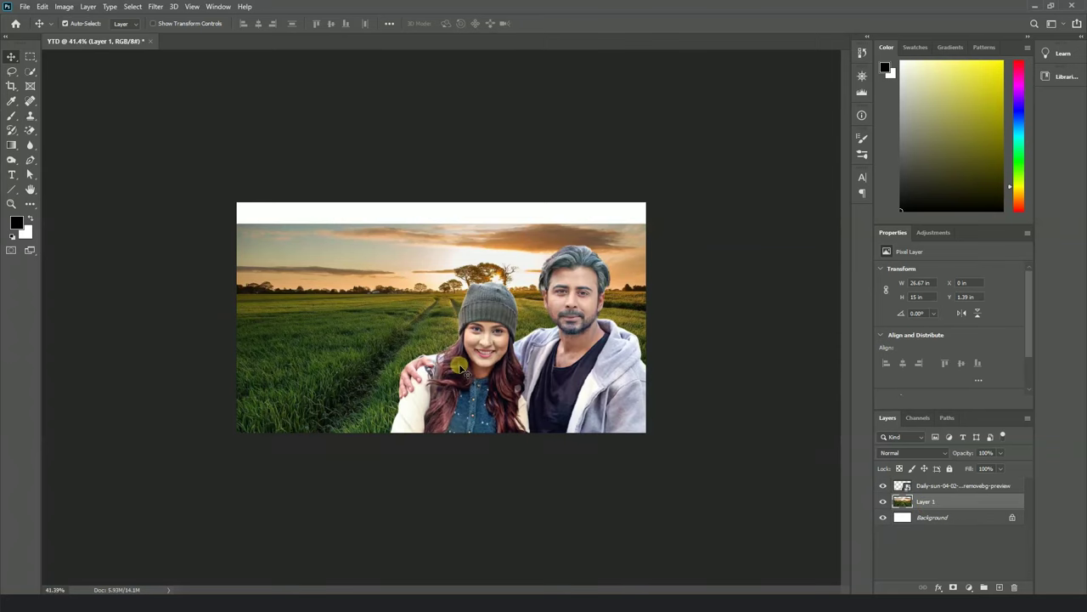
Move the field background down behind the couple until its upper edge is about 3.13 in below the canvas top.
scroll(459, 365, up, 1)
drag(404, 253, 406, 281)
drag(492, 252, 490, 258)
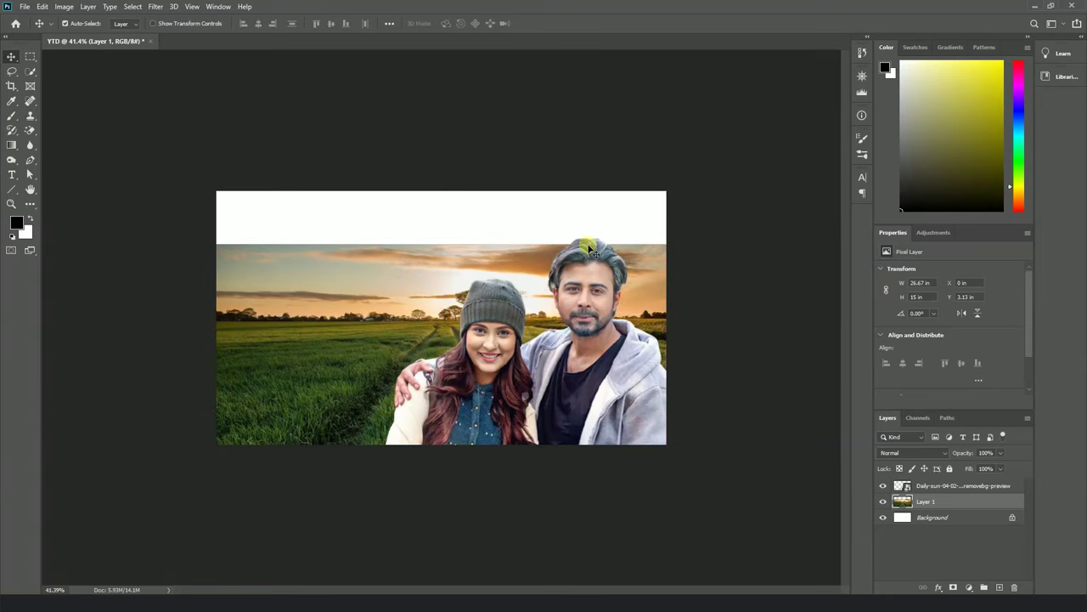
Lower the field background to about 3.5 in below the canvas top, hide the couple's cutout and select the field layer.
drag(527, 254, 527, 260)
click(595, 357)
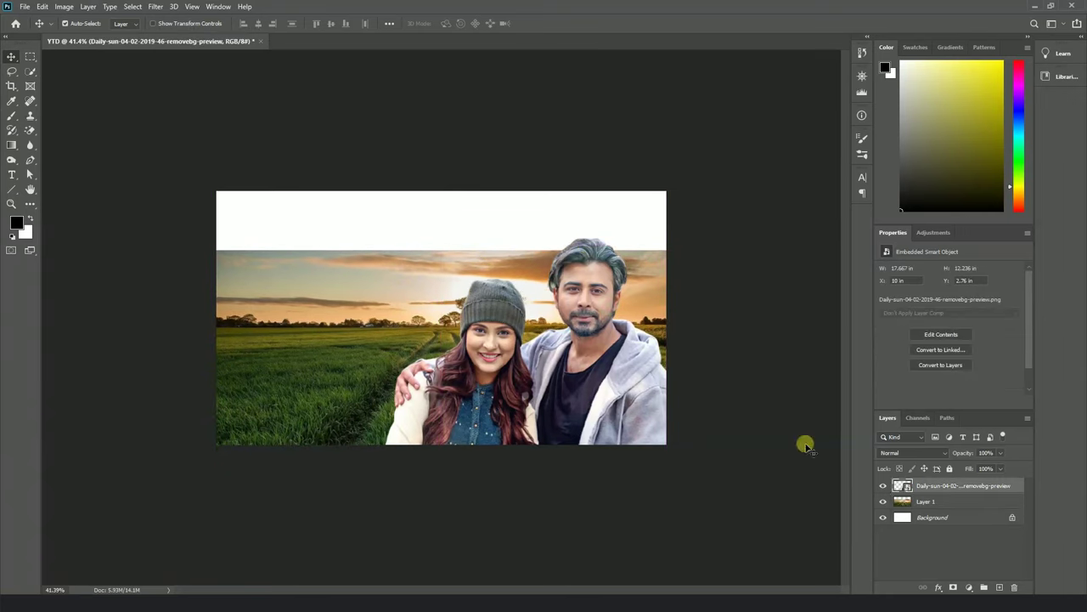
click(883, 488)
click(503, 286)
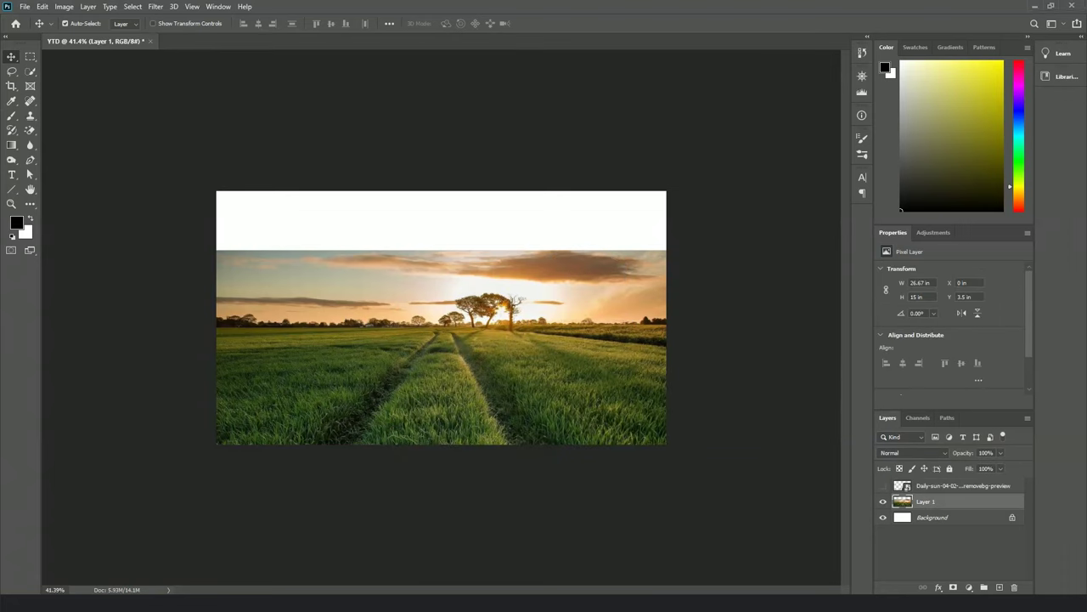
Switch to the browser, look through the related nature images and run an image search for "dramatic sky".
key(alt+Tab)
scroll(707, 361, down, 3)
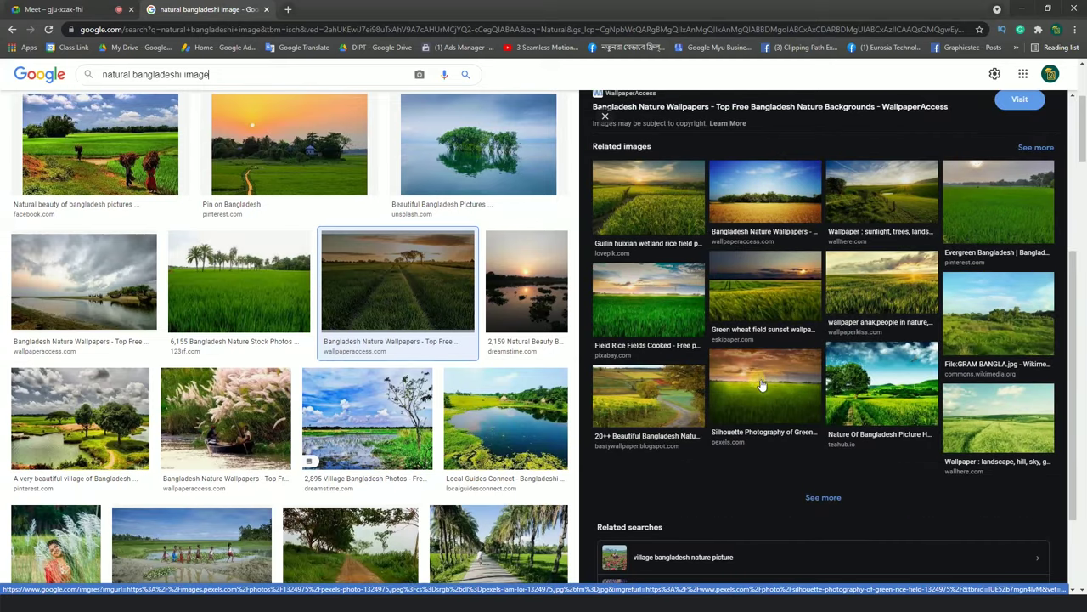
click(751, 382)
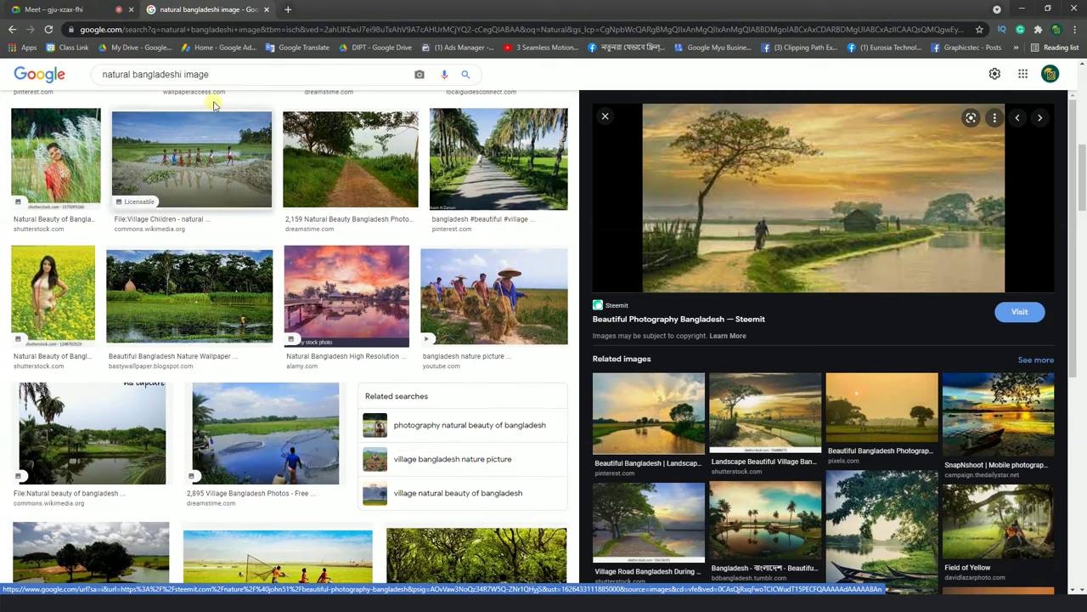
key(/)
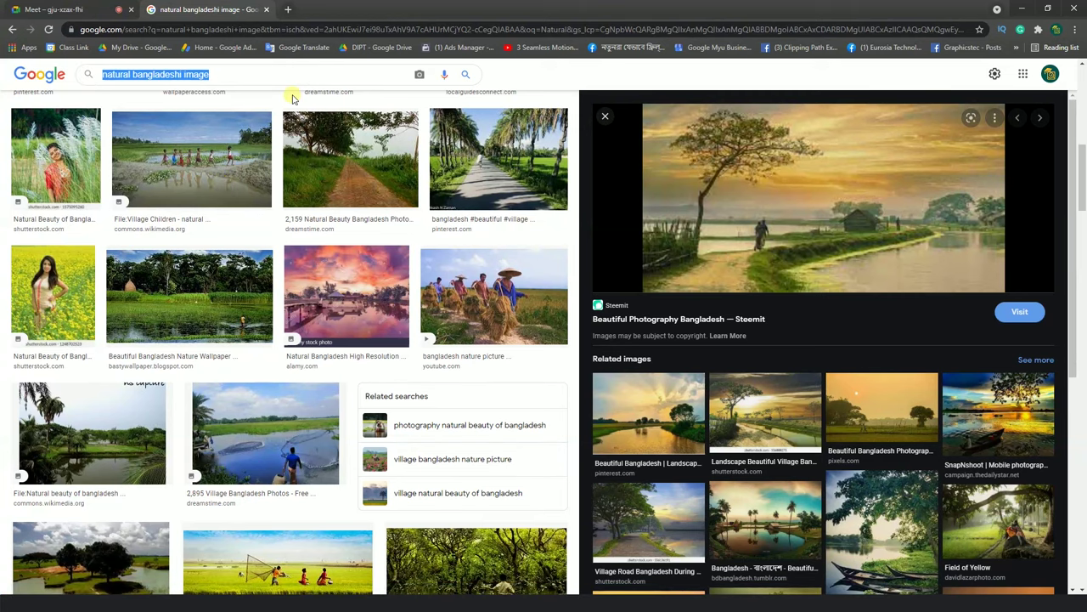
text(dramatic sky)
key(Return)
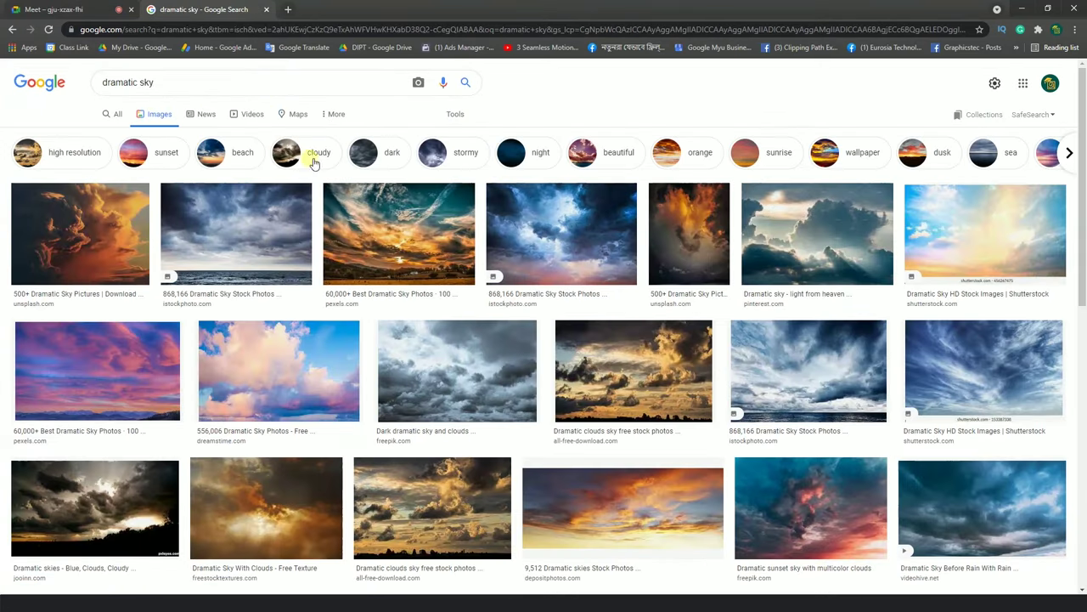
Preview sunset skies from the results and copy the Photobucket picture of a blue and orange sky.
scroll(373, 251, down, 3)
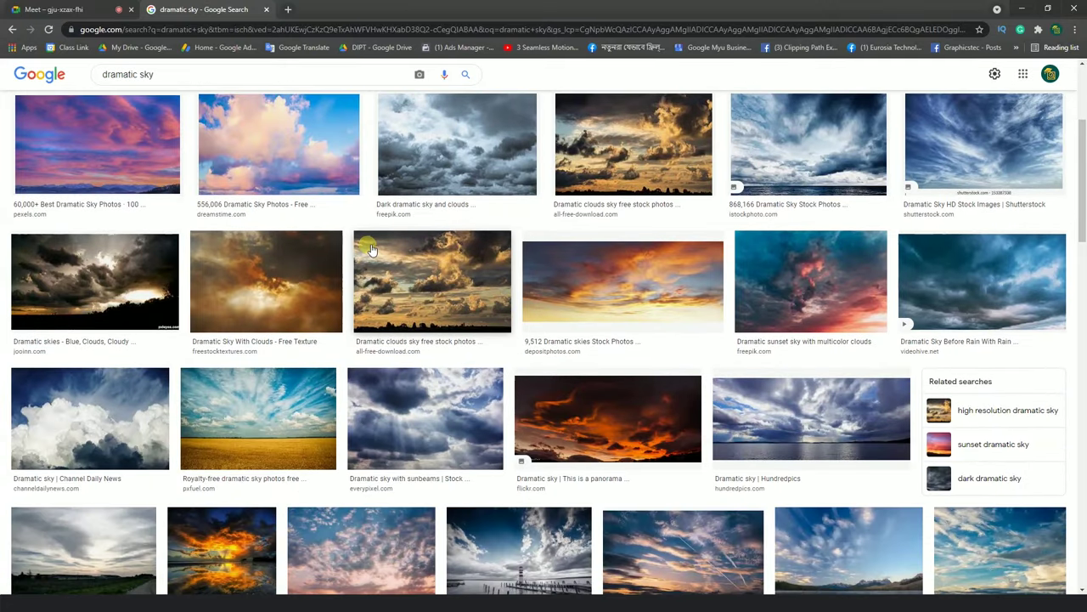
scroll(371, 248, down, 4)
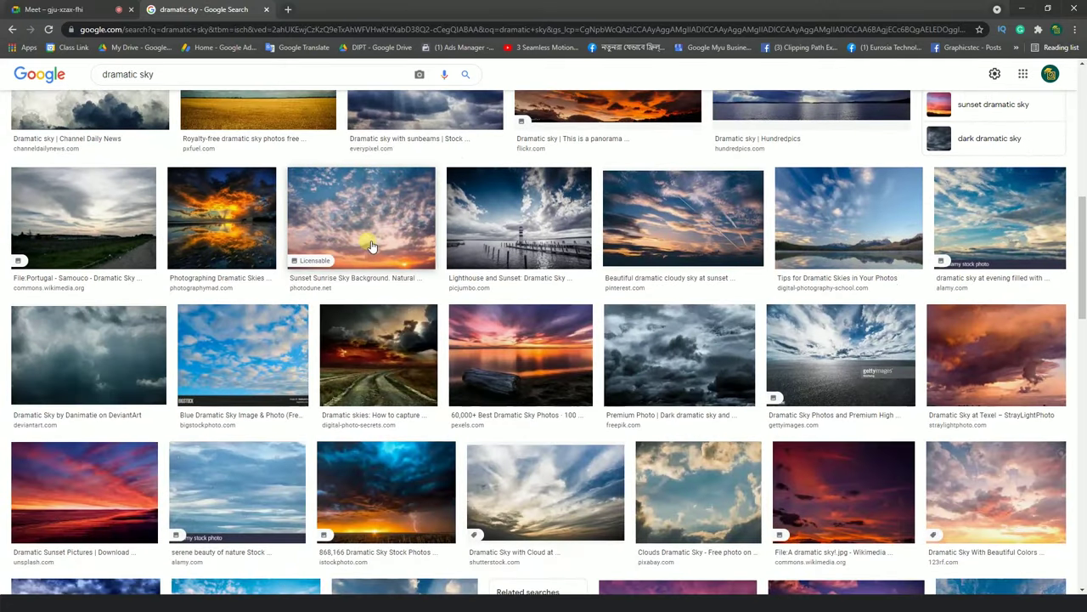
scroll(368, 245, down, 2)
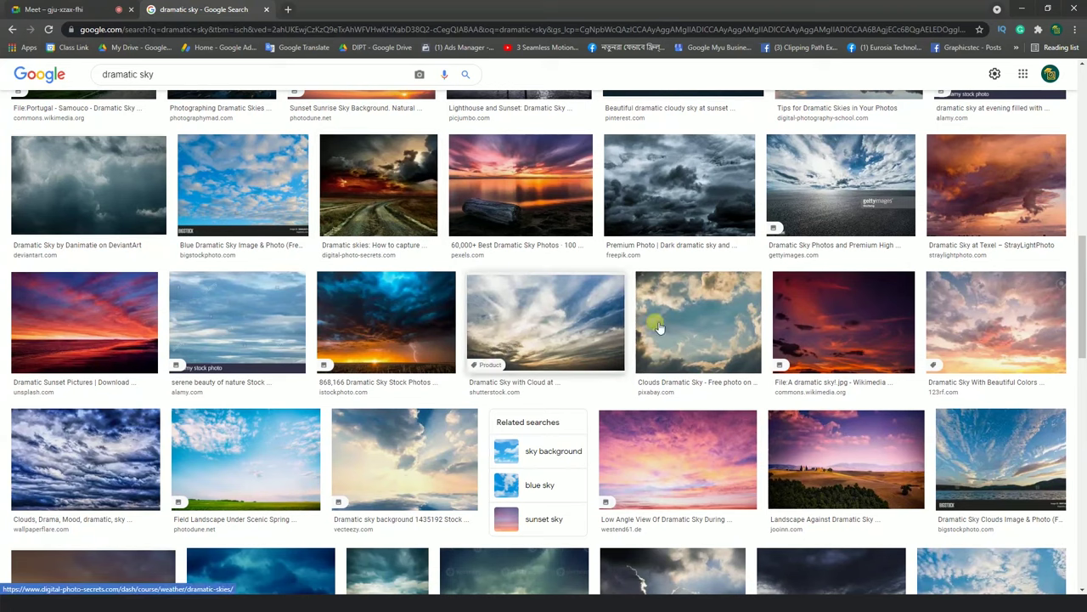
click(994, 323)
scroll(1006, 308, down, 3)
click(856, 379)
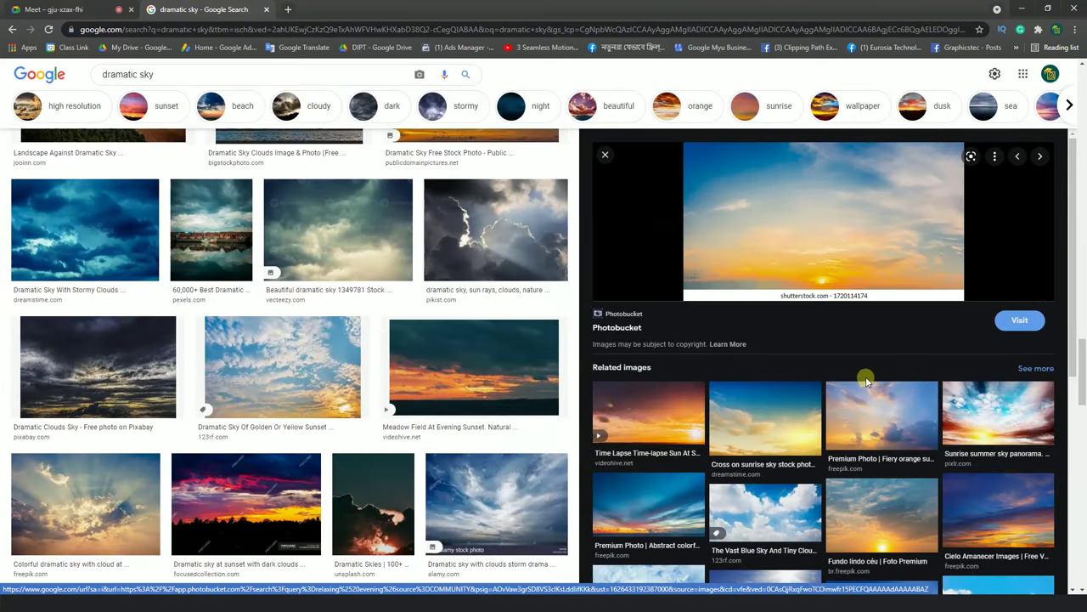
right_click(808, 169)
click(844, 313)
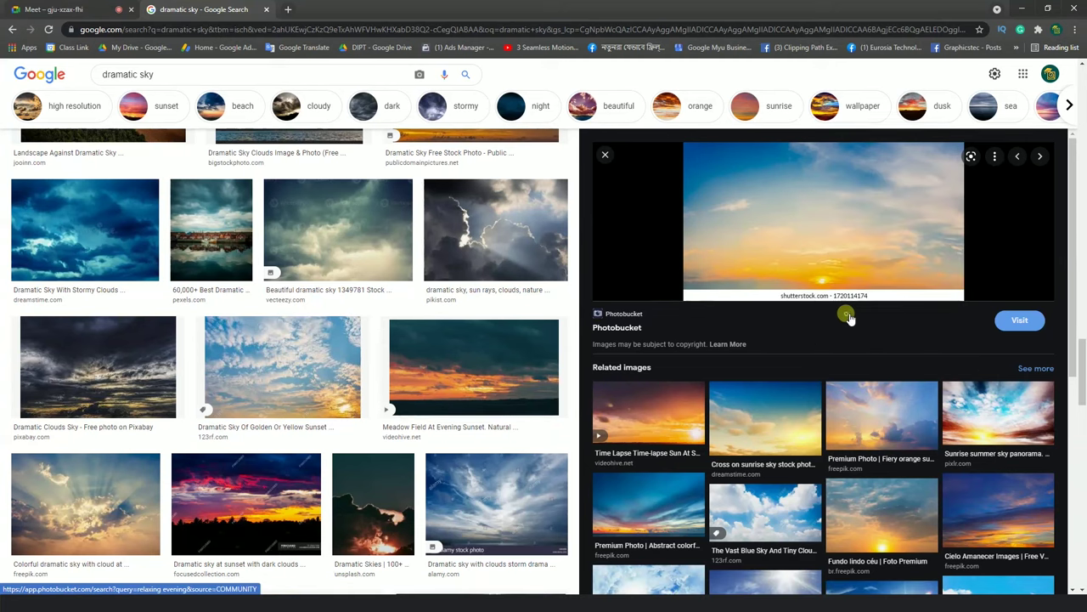
click(900, 523)
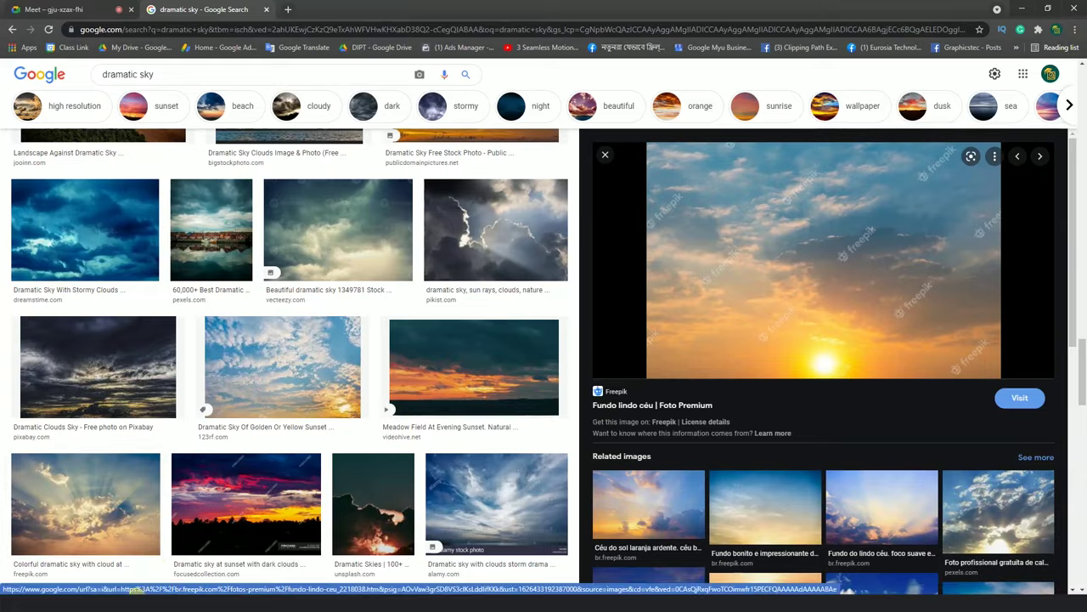
Switch back to Photoshop, paste the sky image, and enlarge it to about 29.04 in wide with its upper edge about 5.1 in above the canvas.
key(alt+Tab)
key(ctrl+v)
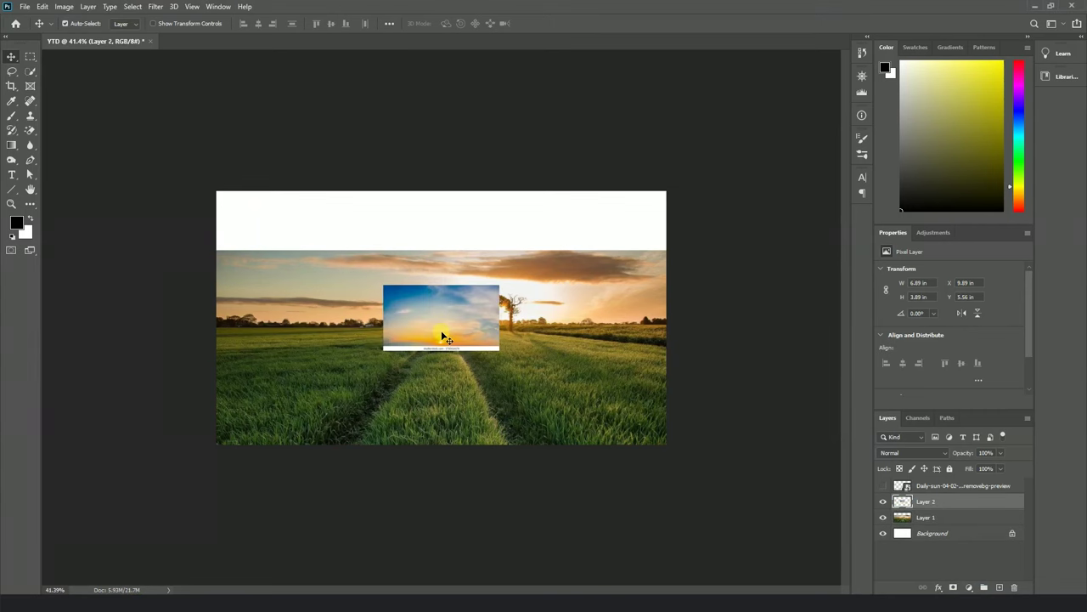
key(ctrl+t)
drag(499, 286, 704, 210)
drag(661, 291, 661, 229)
key(Return)
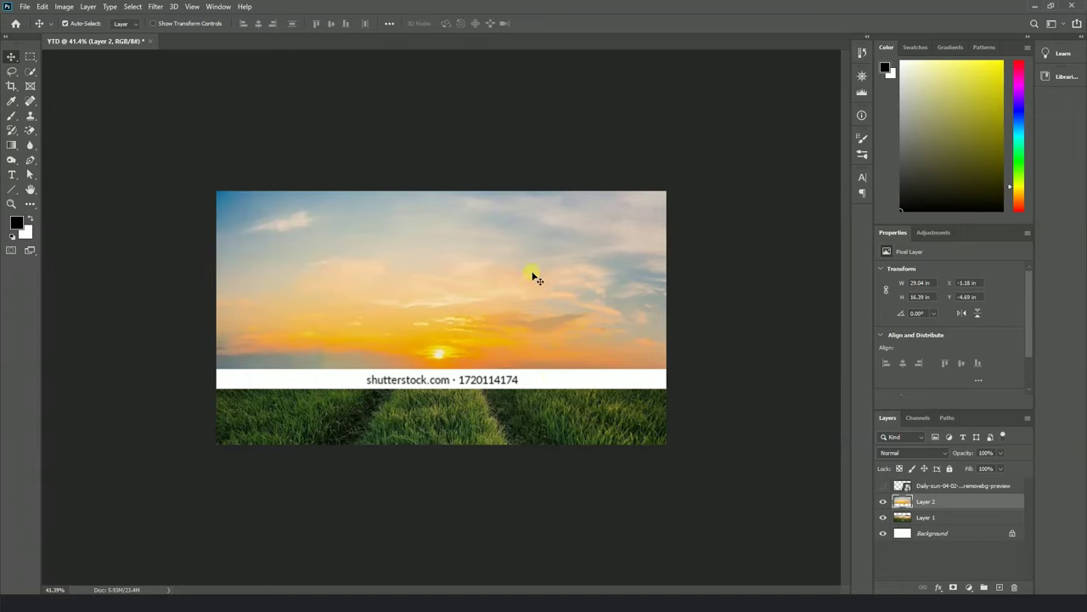
drag(564, 280, 564, 273)
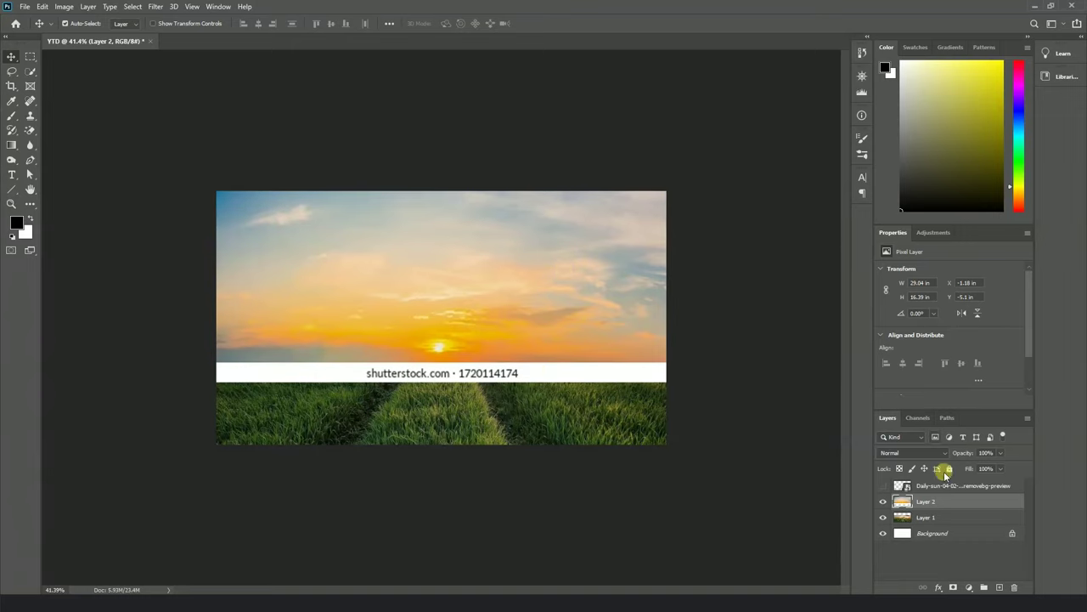
Add a layer mask to the sky and paint its lower part black with a large soft brush at 40% opacity to blend it into the field.
click(953, 587)
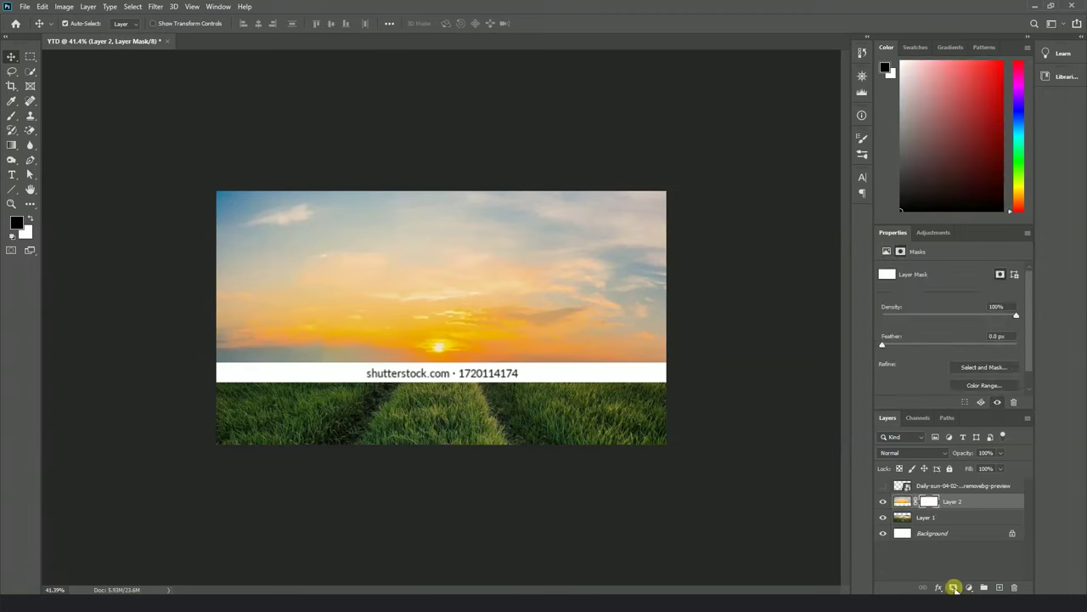
click(11, 115)
click(65, 114)
key(bracketright)
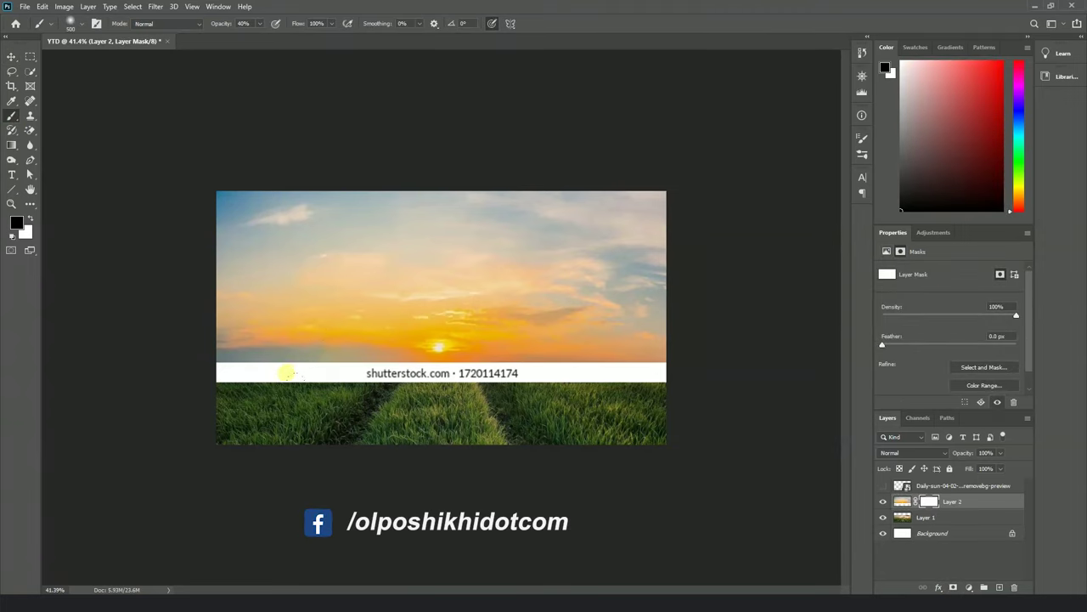
mouse_move(219, 389)
mouse_down()
mouse_move(618, 408)
mouse_move(323, 405)
mouse_move(230, 419)
mouse_move(539, 405)
mouse_move(550, 384)
mouse_move(651, 381)
mouse_move(223, 385)
mouse_move(600, 393)
mouse_move(486, 393)
mouse_move(477, 405)
mouse_move(501, 365)
mouse_move(293, 395)
mouse_move(663, 391)
mouse_move(246, 420)
mouse_move(484, 400)
mouse_move(4, 70)
mouse_up()
click(11, 58)
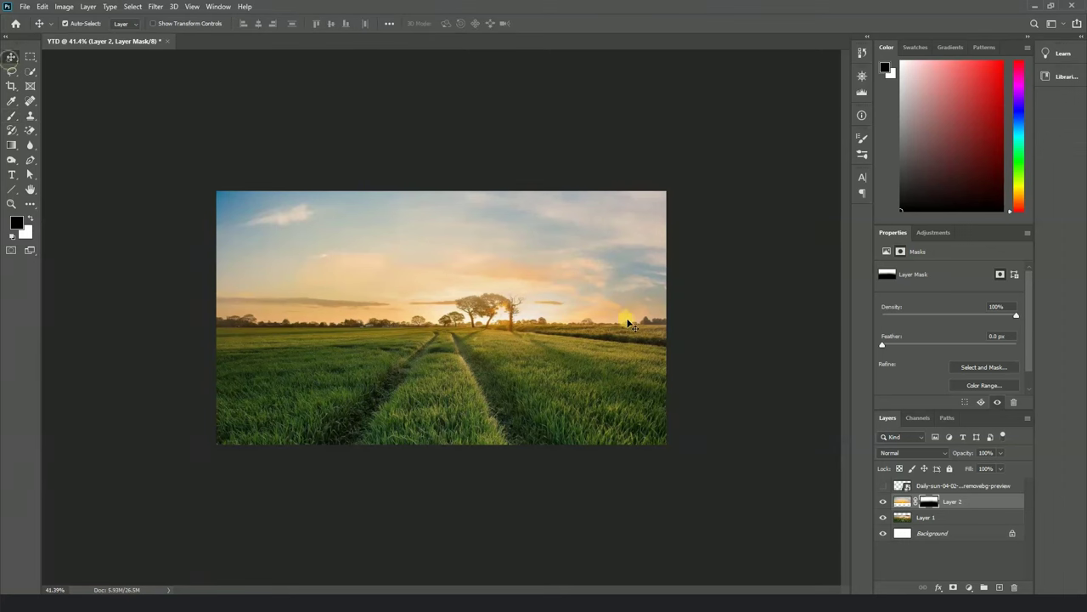
Merge the sky and field layers into one background layer and check it by toggling its visibility.
scroll(626, 315, up, 4)
scroll(544, 337, down, 3)
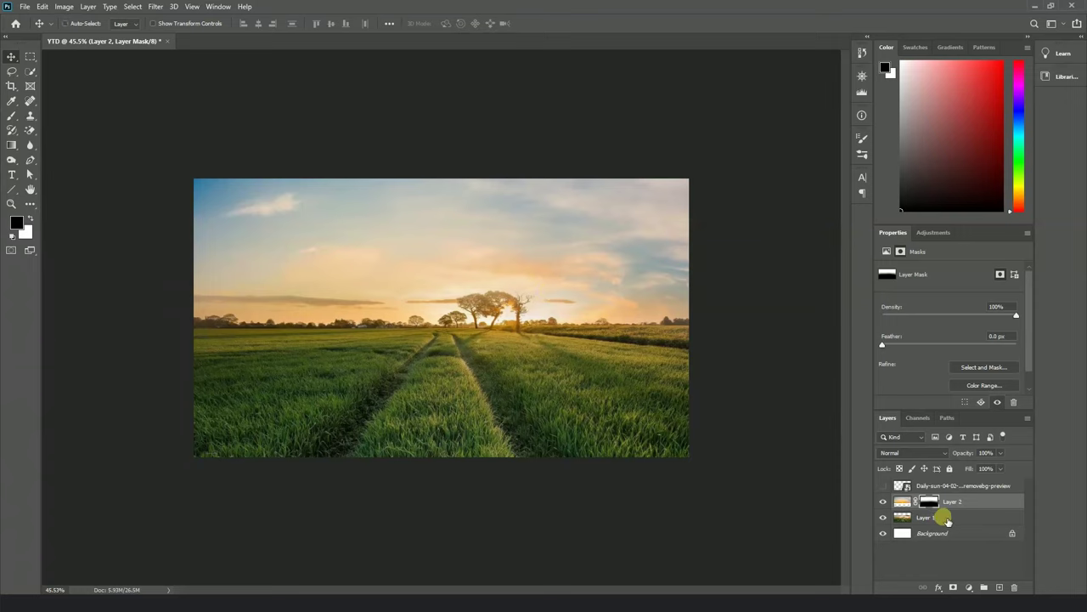
click(946, 517)
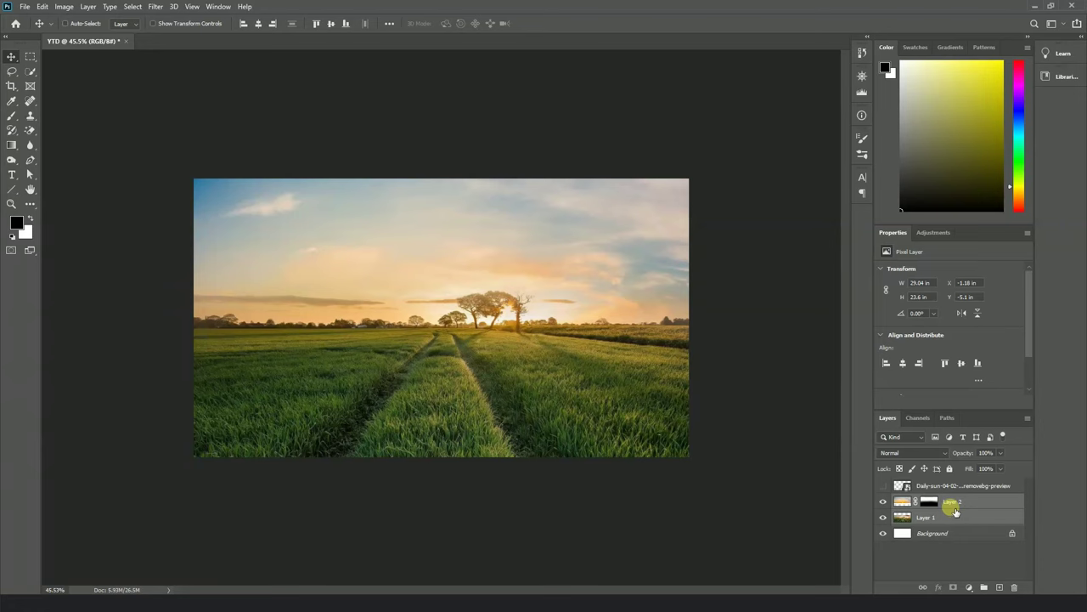
key(ctrl+e)
click(884, 501)
click(884, 501)
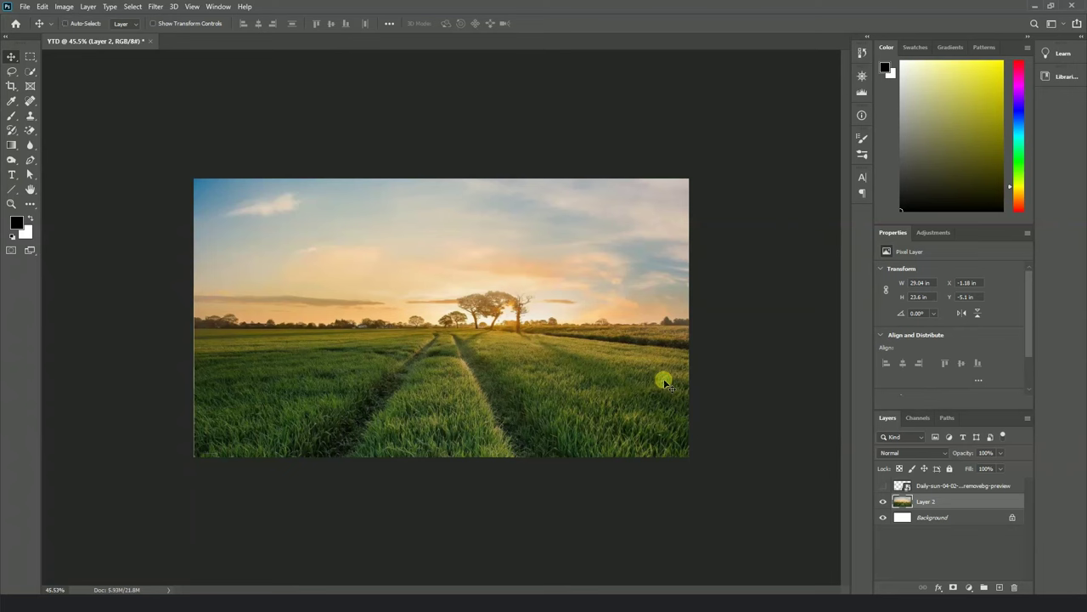
Scale the merged background to about 29.57 × 24.03 in and lower it until its upper edge is about 3.93 in above the canvas.
key(ctrl+t)
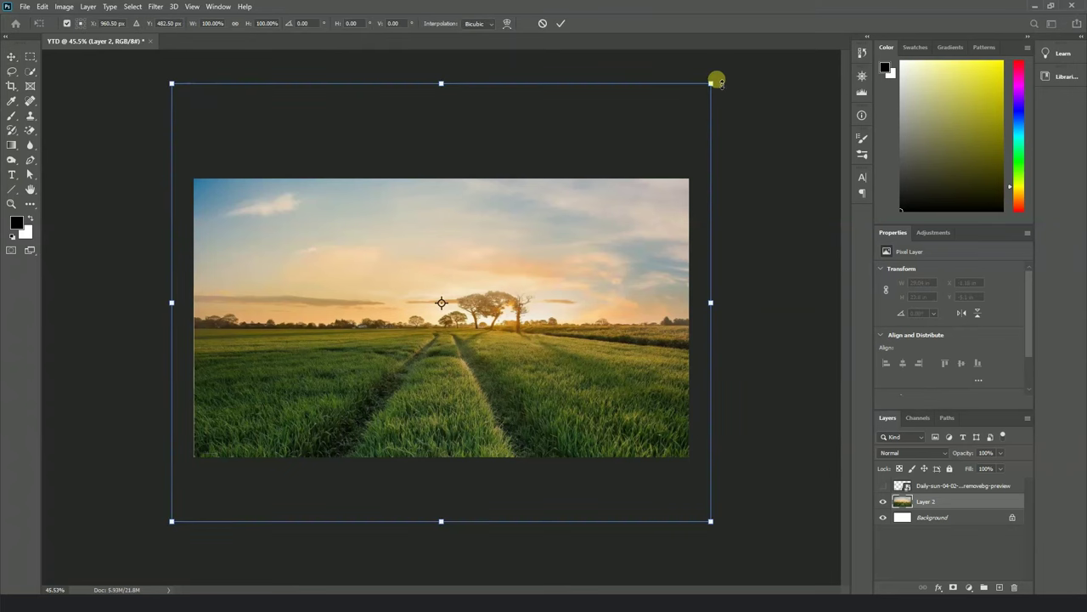
drag(711, 82, 716, 79)
drag(656, 162, 660, 191)
key(Return)
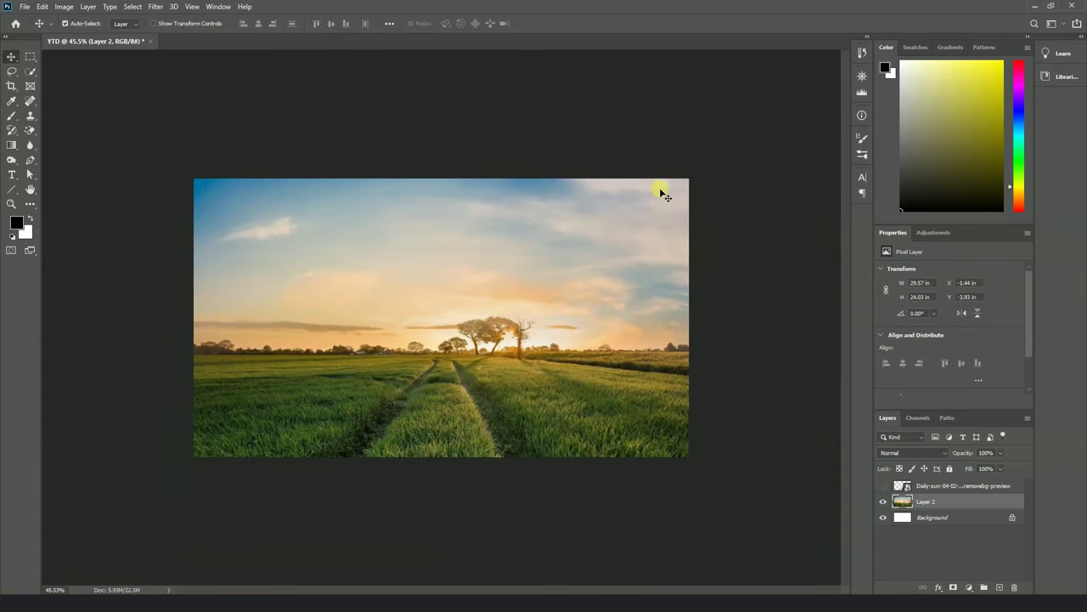
Convert the merged sky-and-field background layer to a smart object.
click(926, 508)
right_click(931, 503)
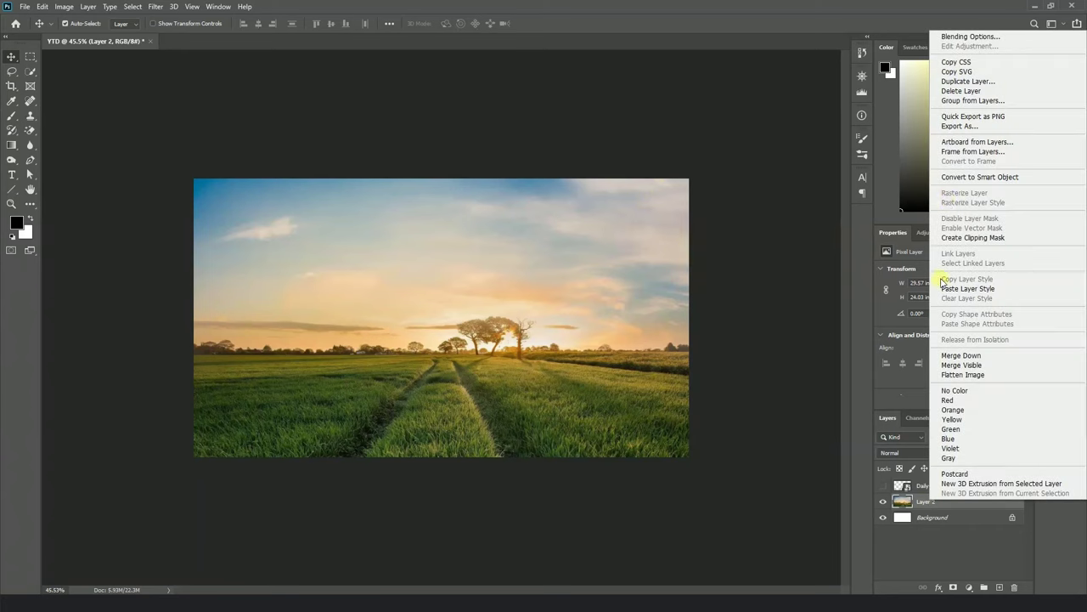
click(950, 181)
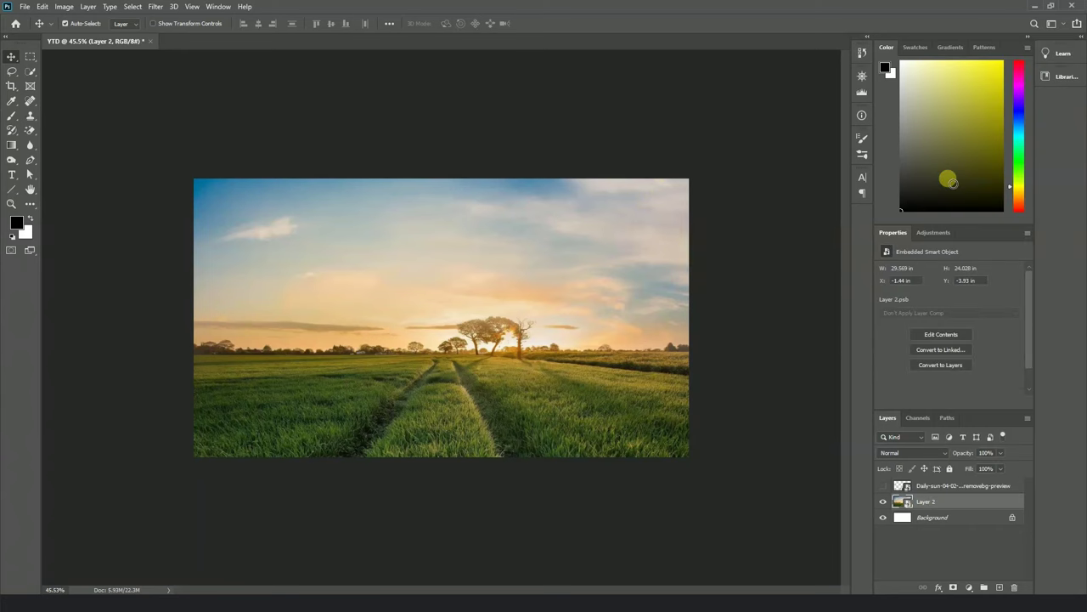
Show the couple's cutout layer again, try moving the couple higher and undo the move.
scroll(508, 294, up, 1)
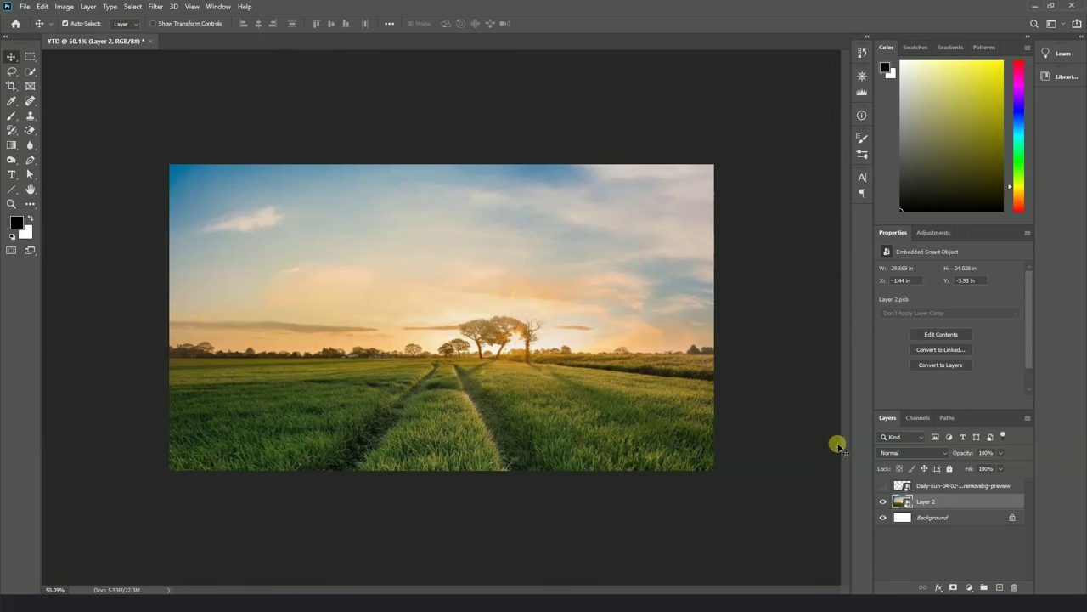
click(927, 487)
click(883, 486)
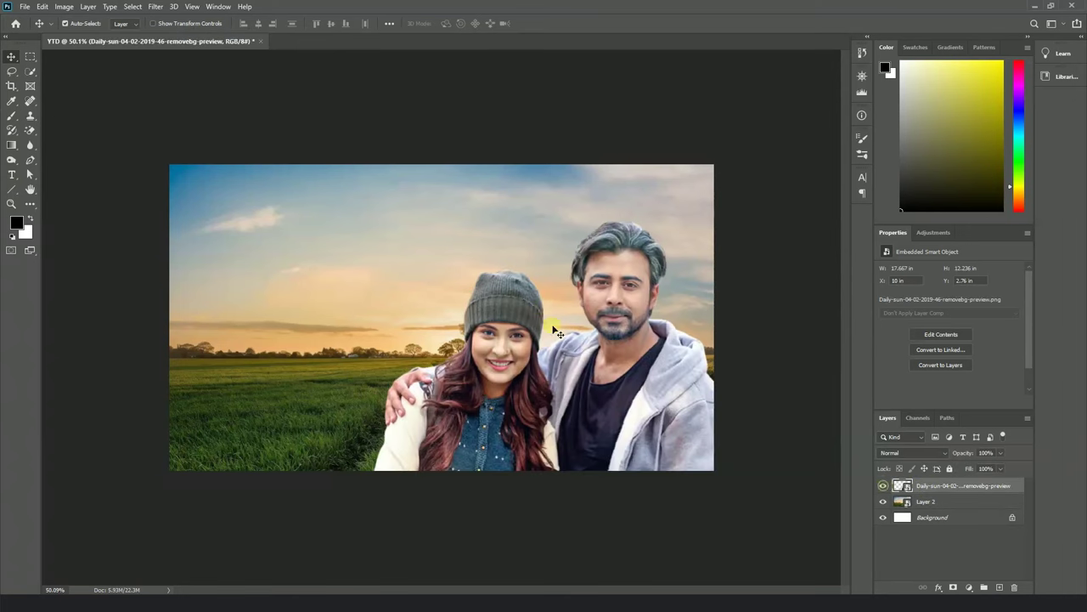
drag(619, 368, 622, 311)
key(ctrl+z)
Save the document on the computer's Desktop as YTD.psd in Photoshop format.
scroll(582, 383, up, 1)
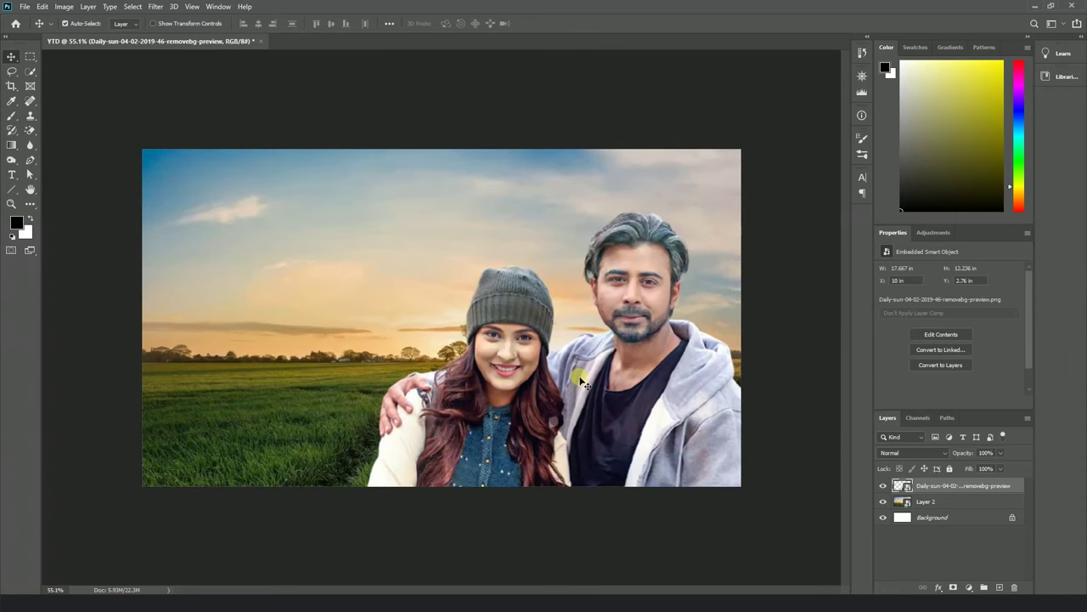
key(ctrl+s)
click(502, 385)
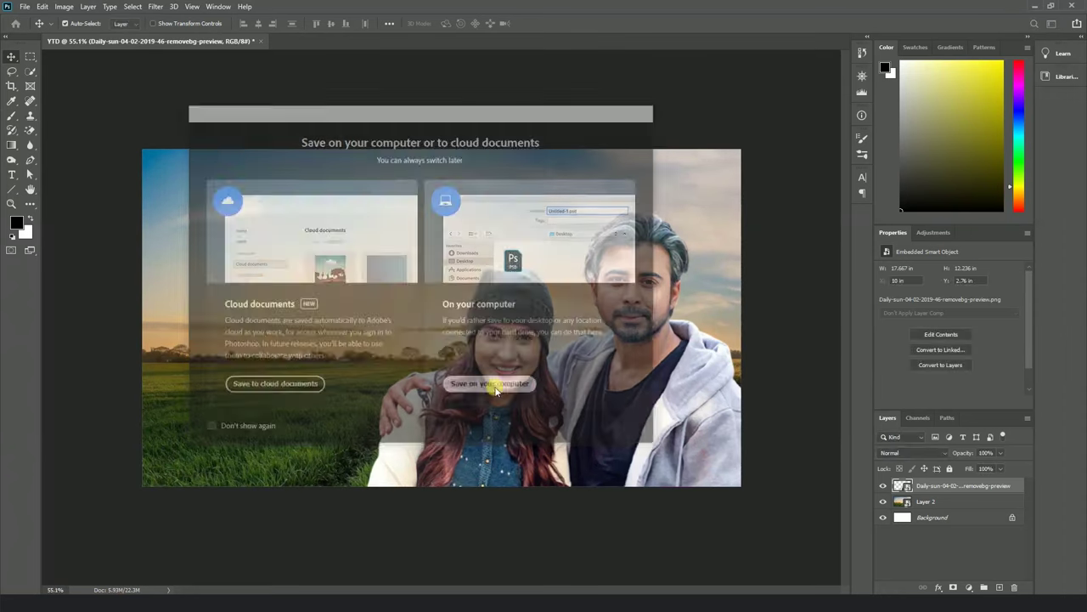
click(43, 226)
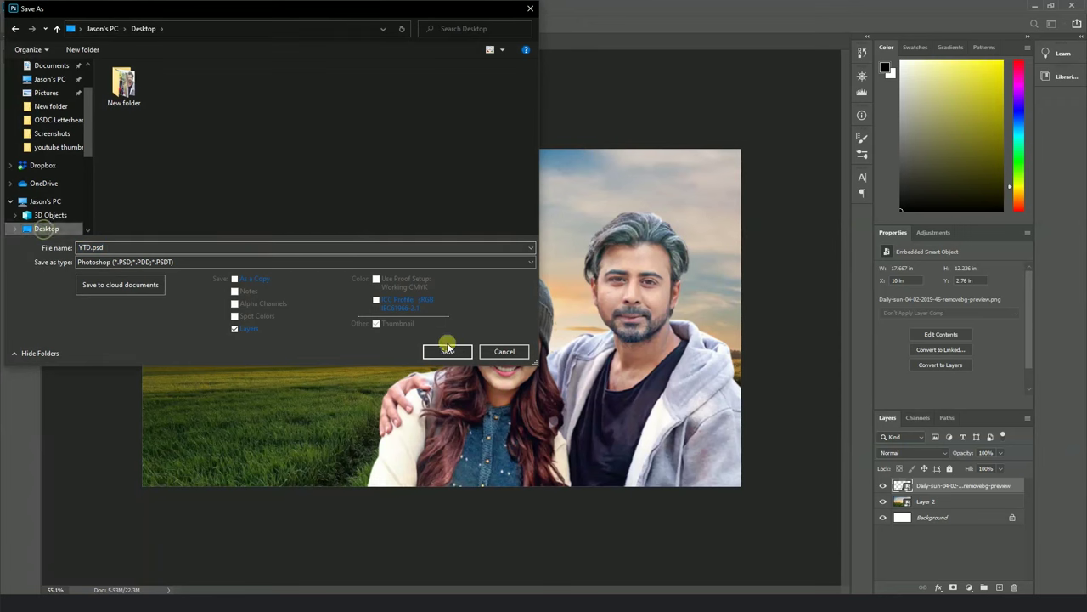
click(447, 351)
click(664, 172)
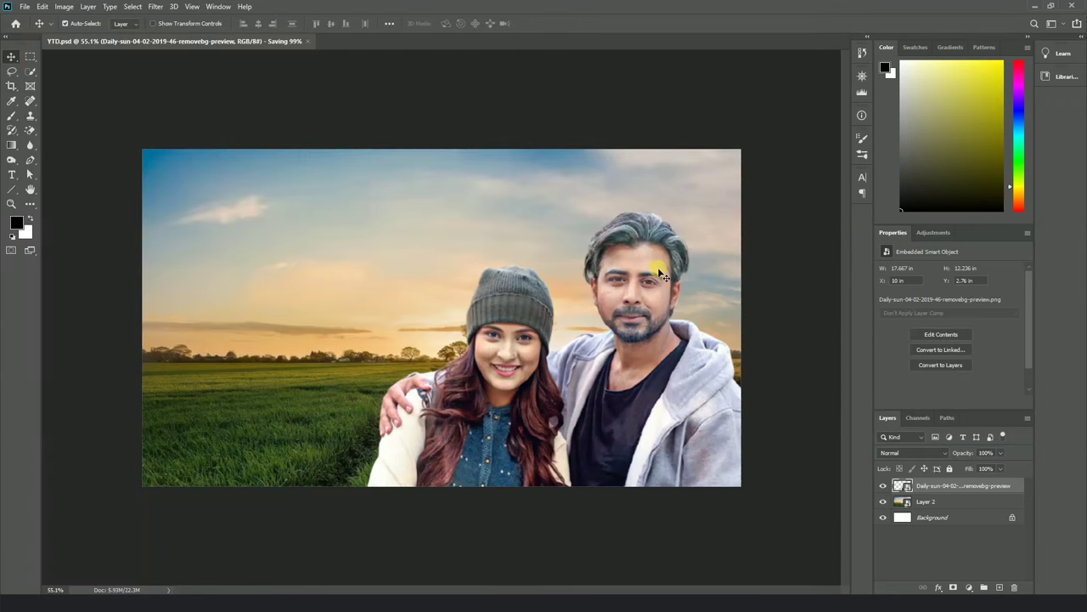
Apply Curves to the couple's cutout, forming an S-curve with a highlight point at input 184, output 188, and lowered shadows.
scroll(665, 287, up, 2)
scroll(684, 340, down, 1)
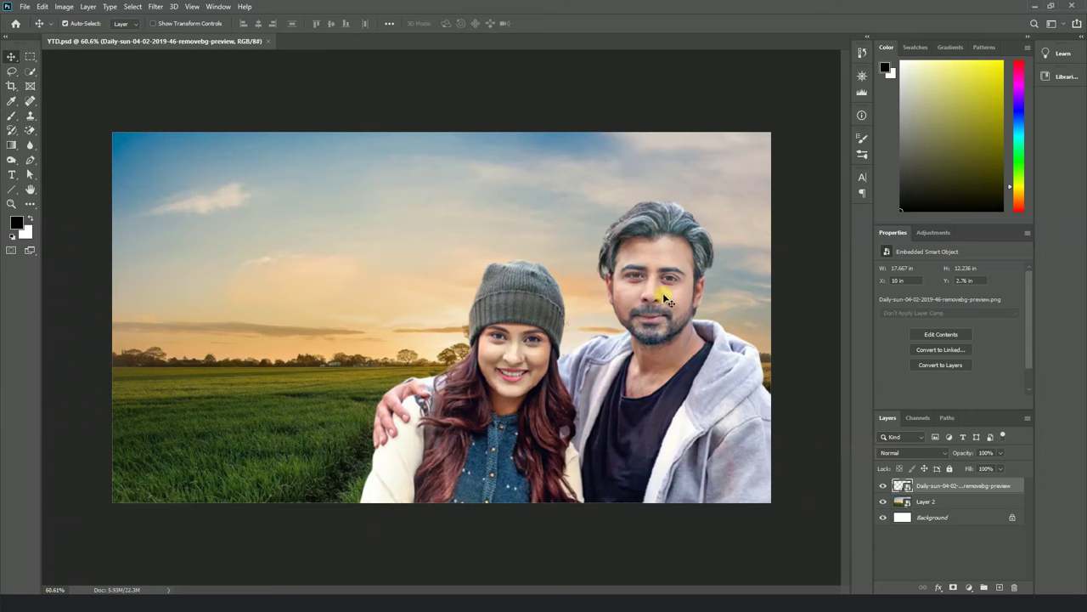
click(64, 6)
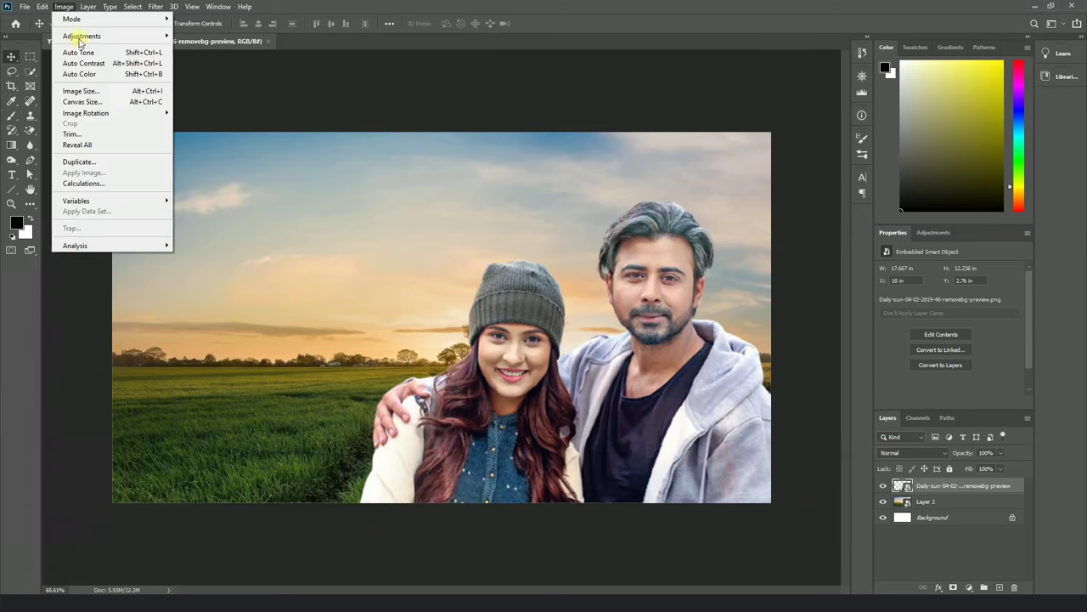
mouse_move(80, 36)
click(198, 58)
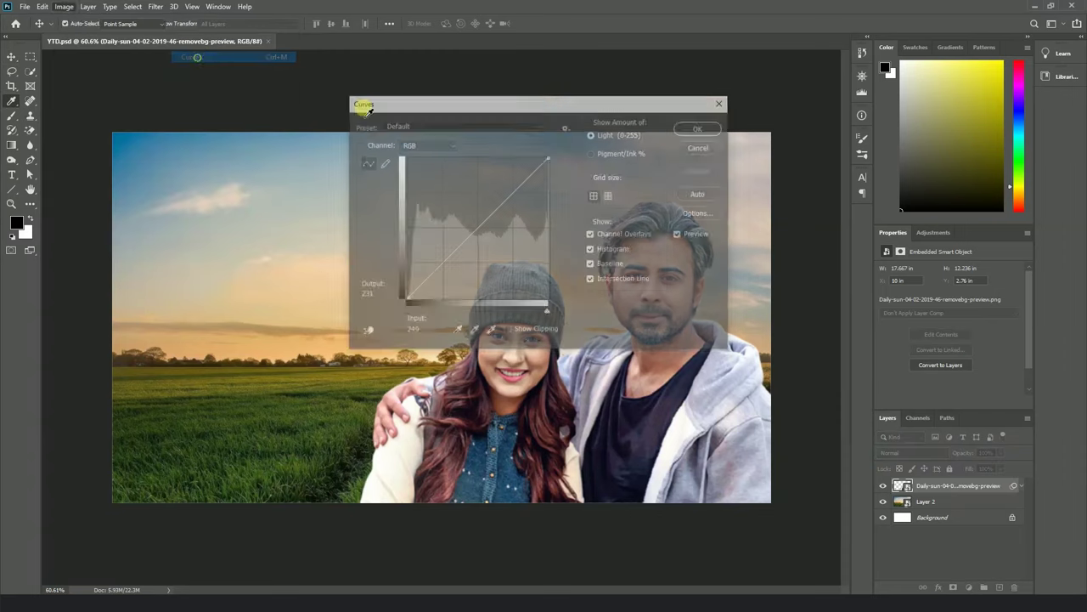
drag(489, 106, 875, 99)
drag(814, 275, 892, 186)
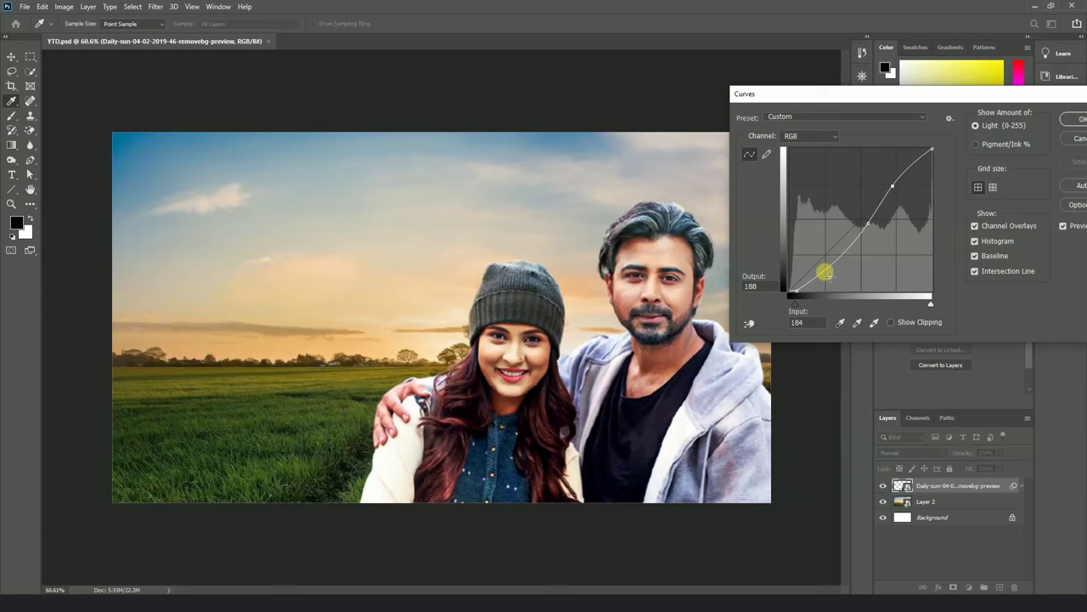
drag(825, 270, 829, 272)
click(1077, 119)
scroll(626, 406, down, 2)
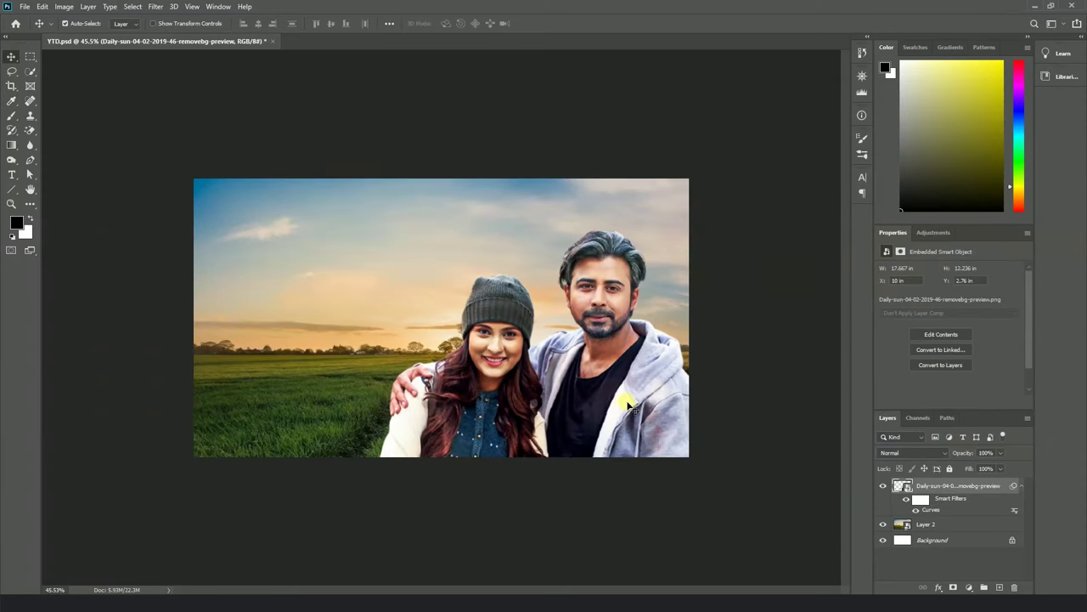
Compare the couple with the smart filters hidden and shown, leave them shown, and save the document.
click(907, 499)
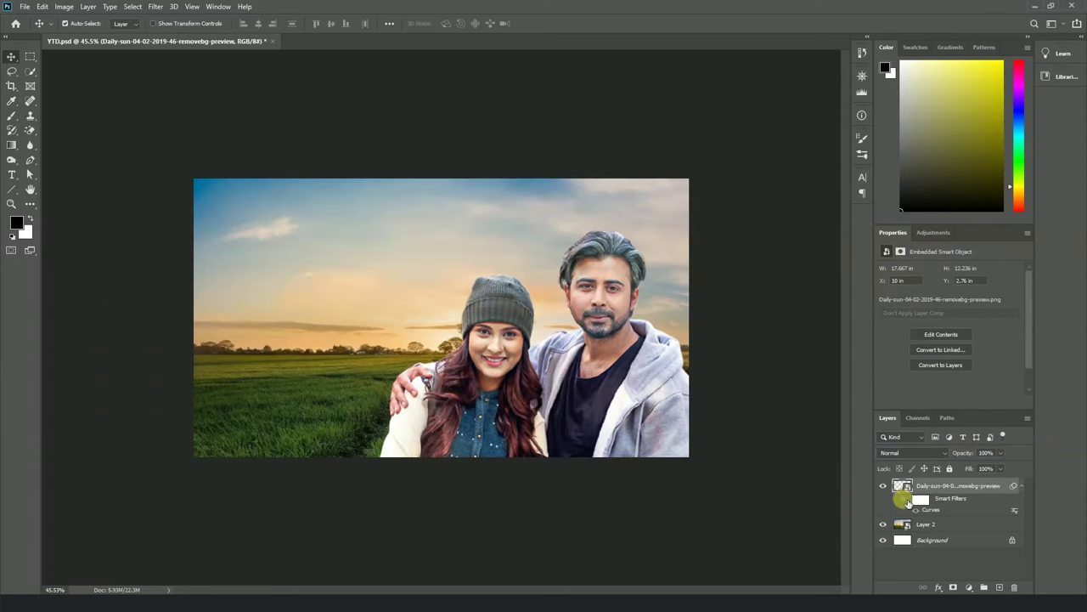
click(907, 499)
scroll(554, 317, up, 2)
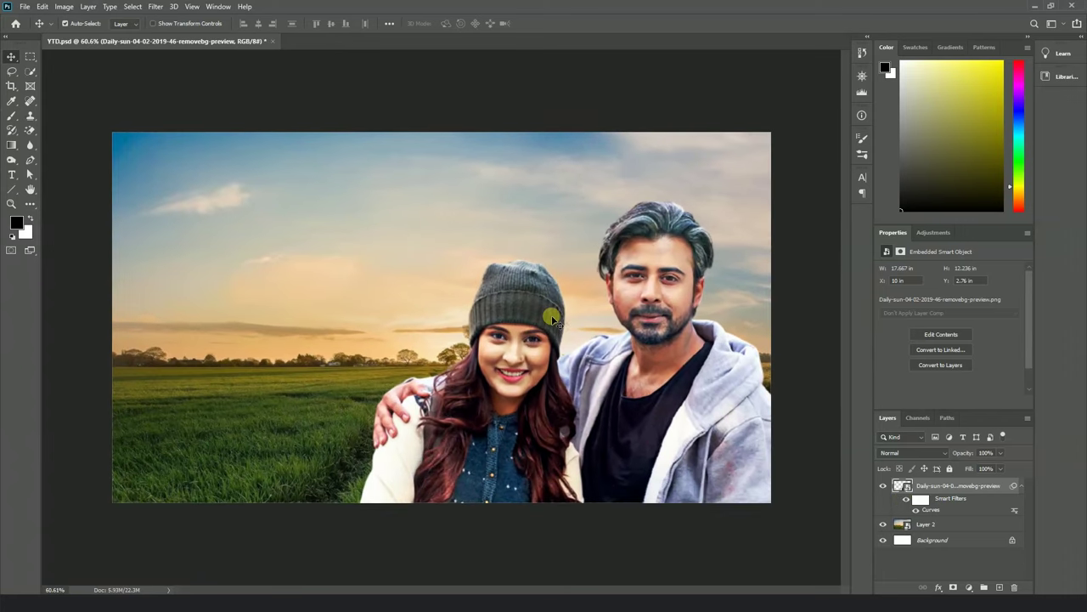
key(ctrl+s)
Add a Photo Filter adjustment to the couple's cutout using Warming Filter (85) and raise its density to 70%.
click(72, 9)
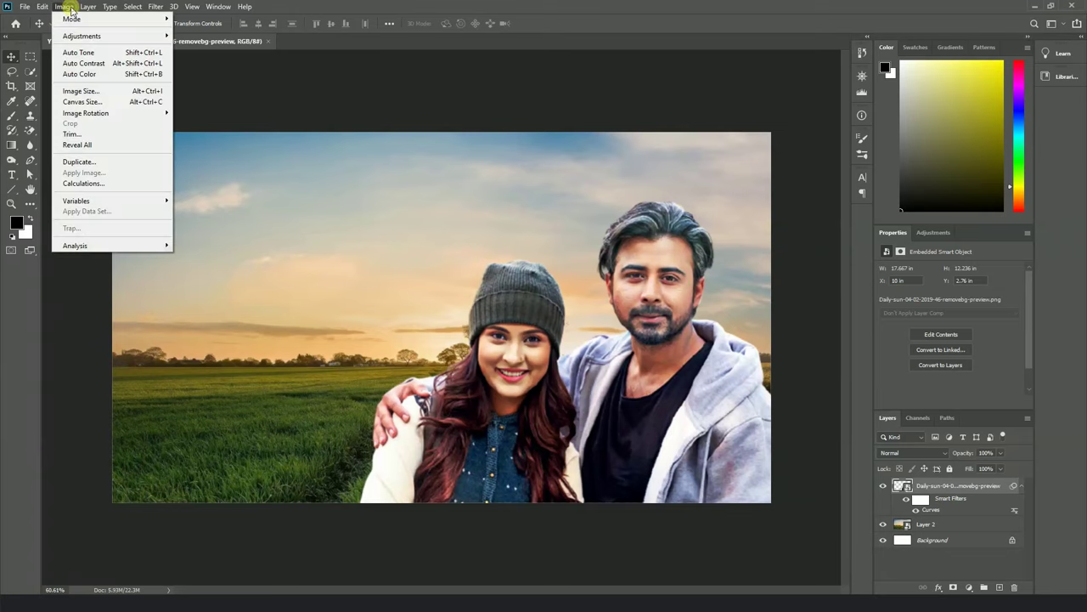
mouse_move(72, 40)
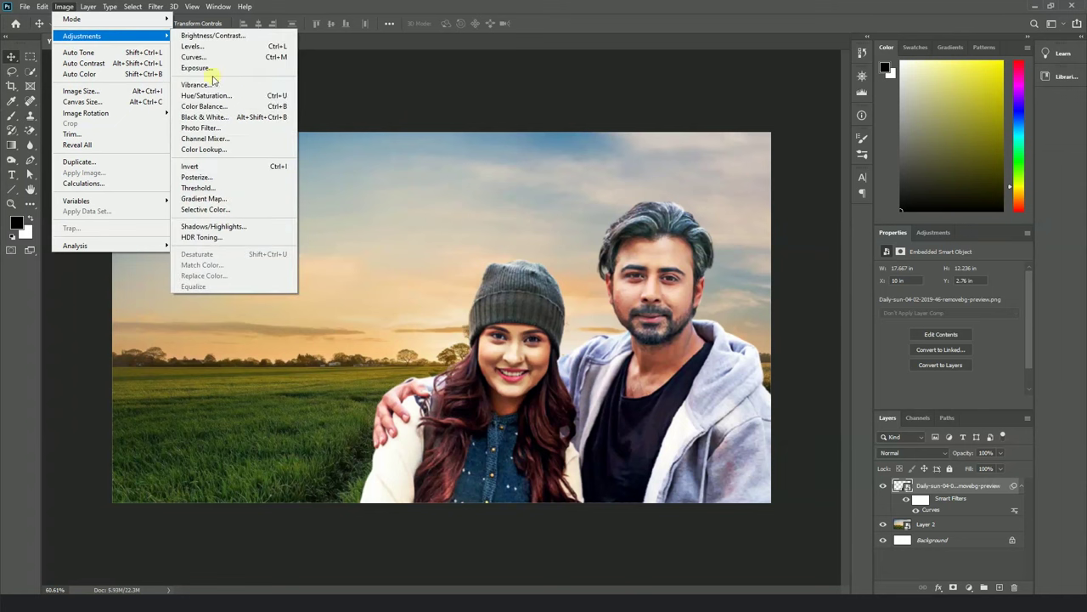
click(212, 127)
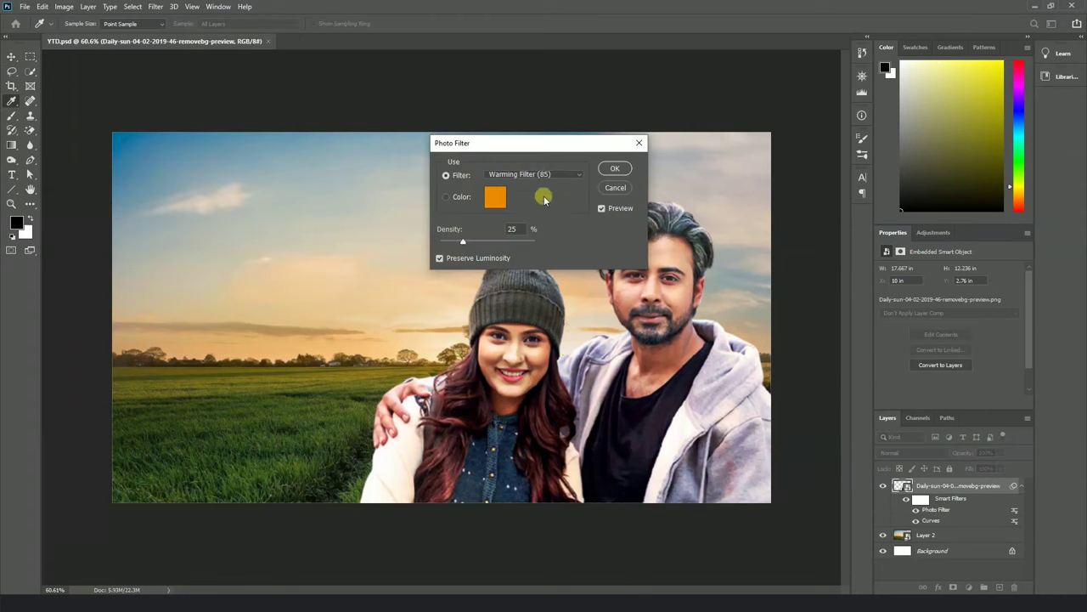
drag(525, 148, 912, 146)
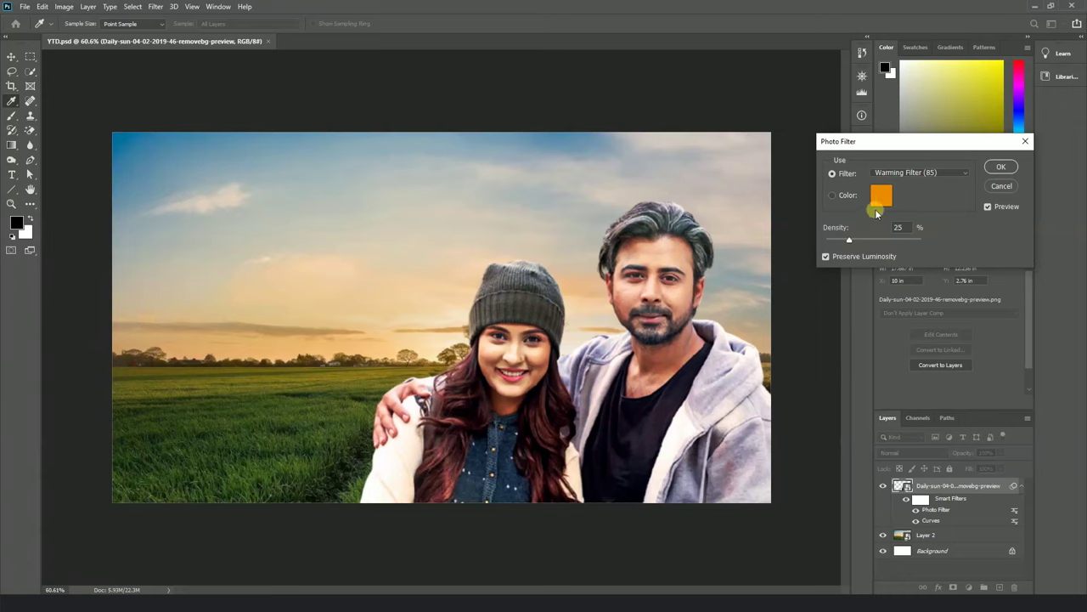
drag(849, 239, 866, 243)
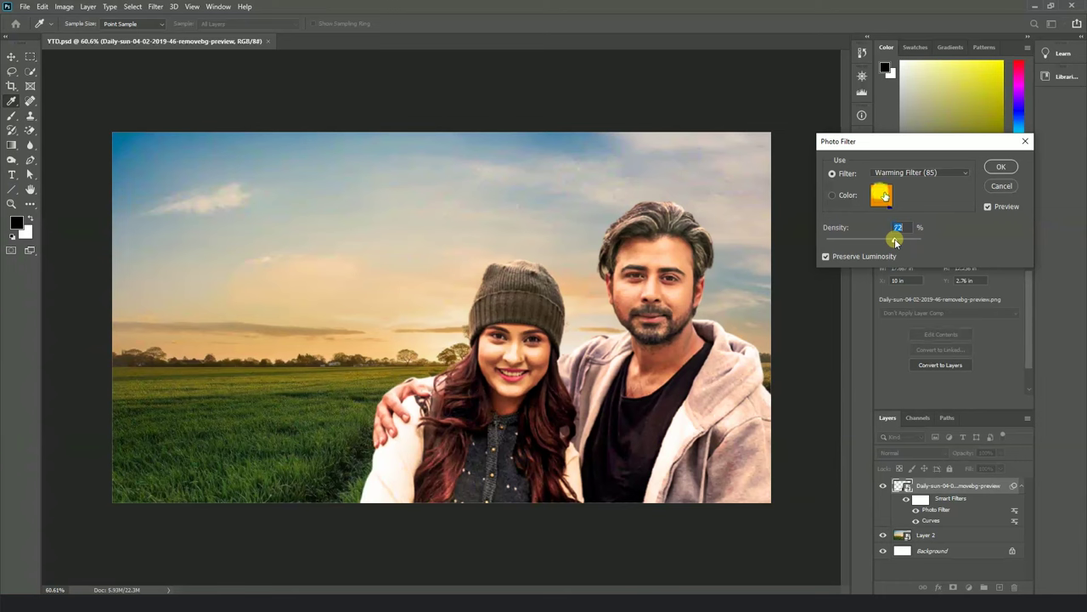
Switch the couple's photo filter to the custom yellow-orange colour #ecac00, apply it and save the document.
click(881, 195)
drag(890, 240, 890, 240)
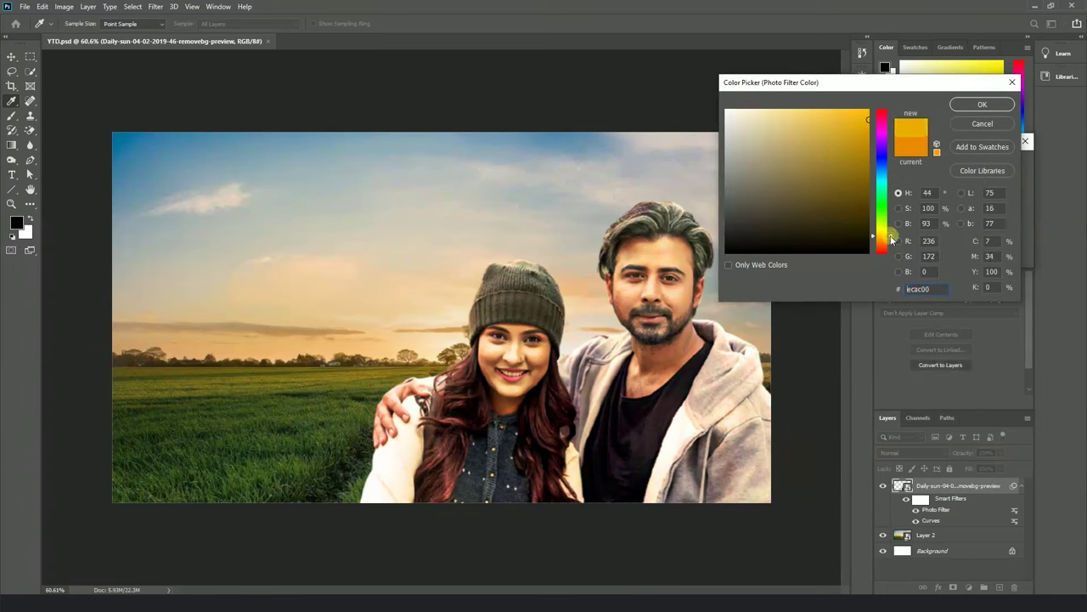
click(968, 105)
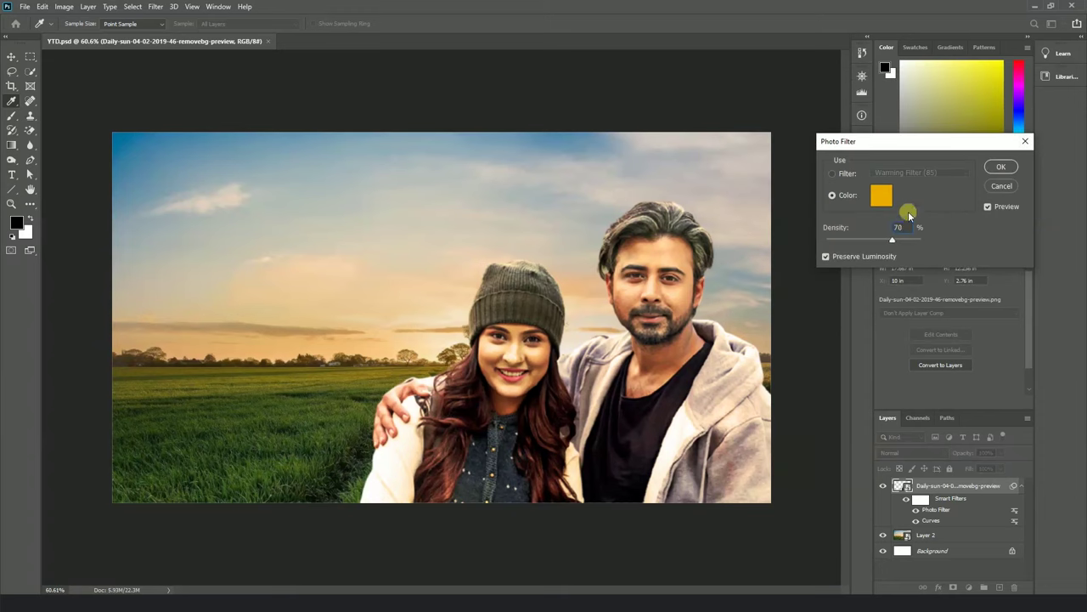
click(1001, 166)
key(v)
key(ctrl+minus)
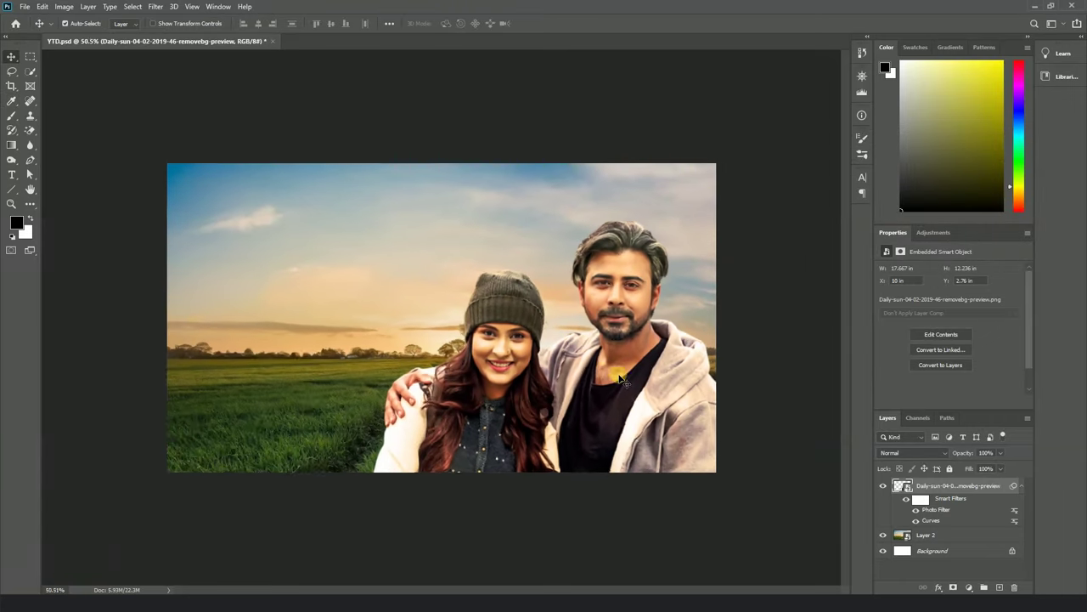
scroll(619, 378, up, 1)
key(ctrl+s)
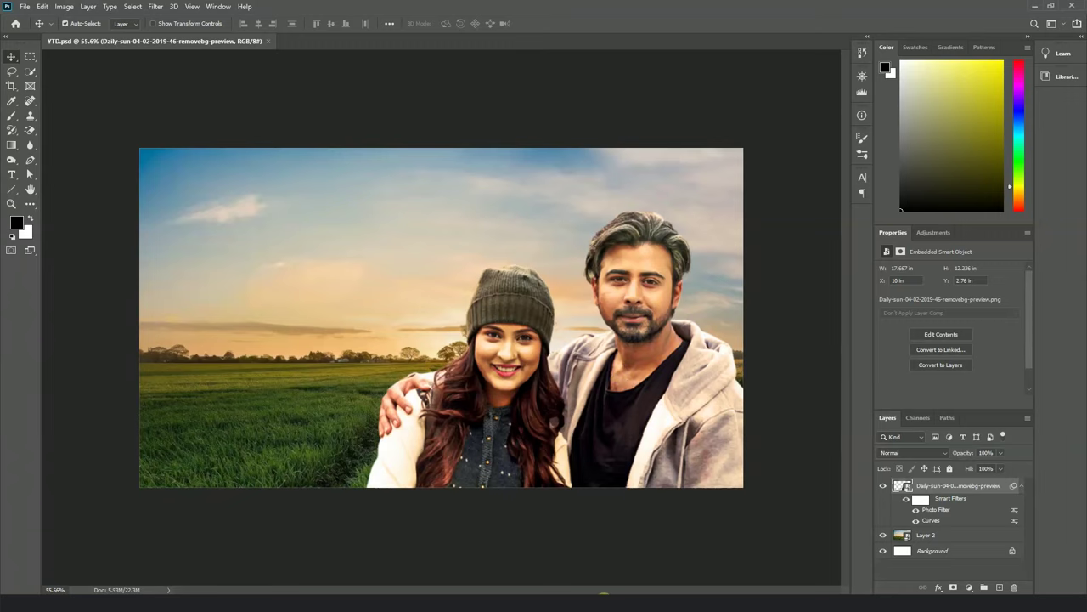
Place the bicycle photo DS-6--06-02-2021.jpg in the canvas's lower-left corner, scaled to about 128%.
click(602, 593)
drag(561, 95, 419, 398)
drag(476, 332, 246, 435)
drag(323, 359, 388, 322)
Flip the placed bicycle photo horizontally, shift it left to about X 264 px, and commit the placement.
right_click(319, 388)
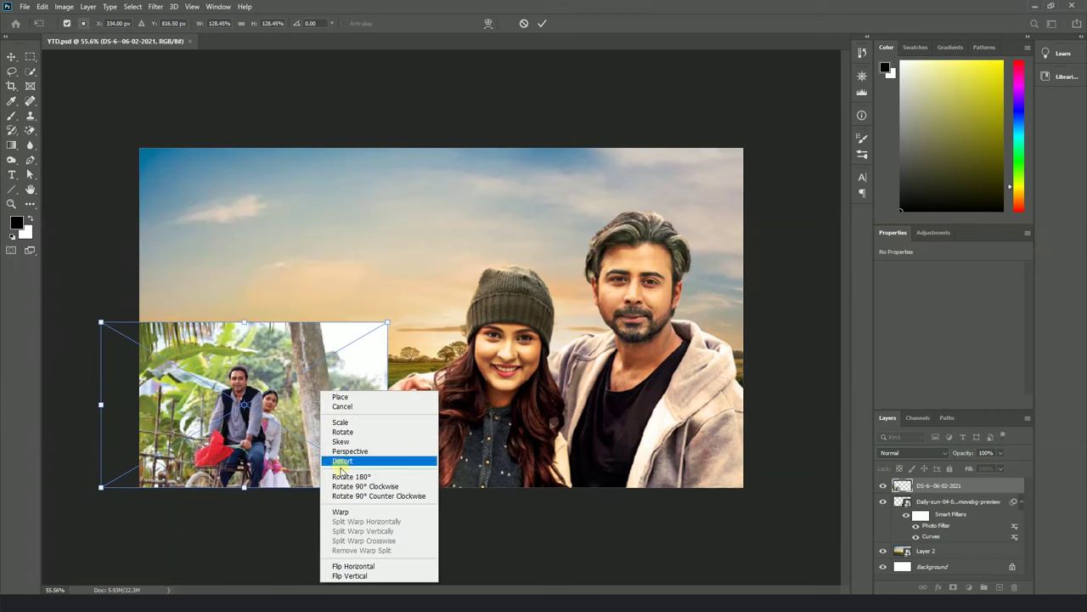
click(357, 566)
drag(320, 451, 299, 450)
drag(300, 451, 303, 448)
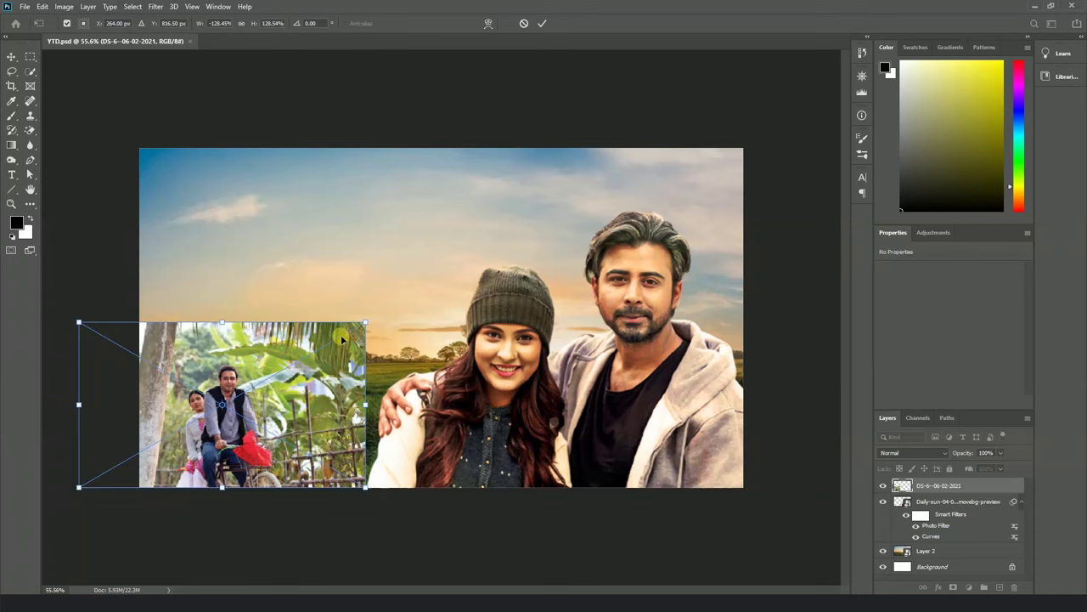
key(Return)
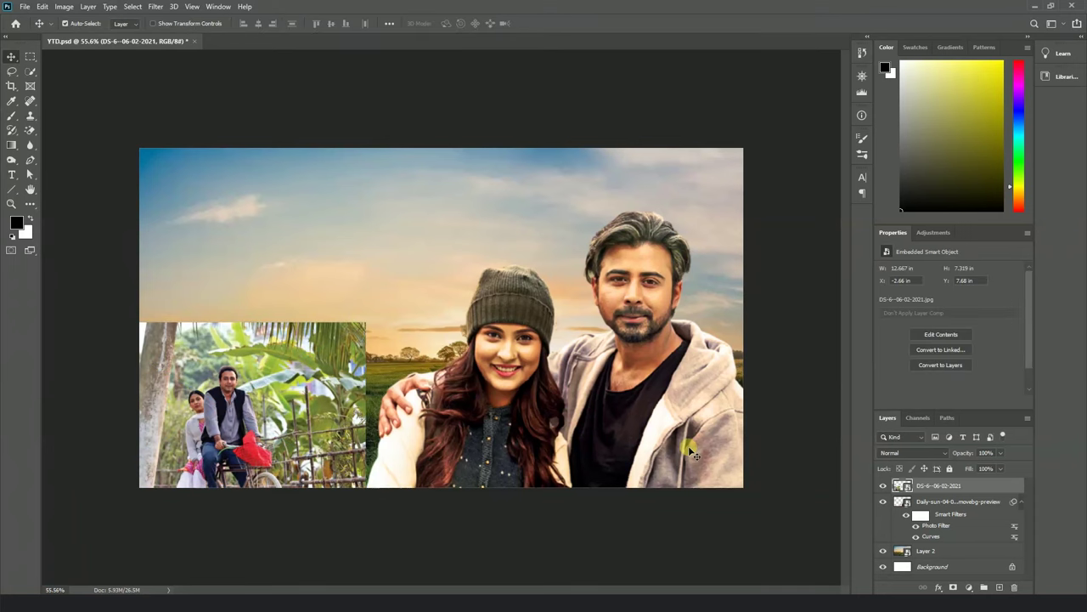
Add a layer mask to the bicycle photo and fade its upper edge with a soft black brush at 40% opacity.
click(1022, 502)
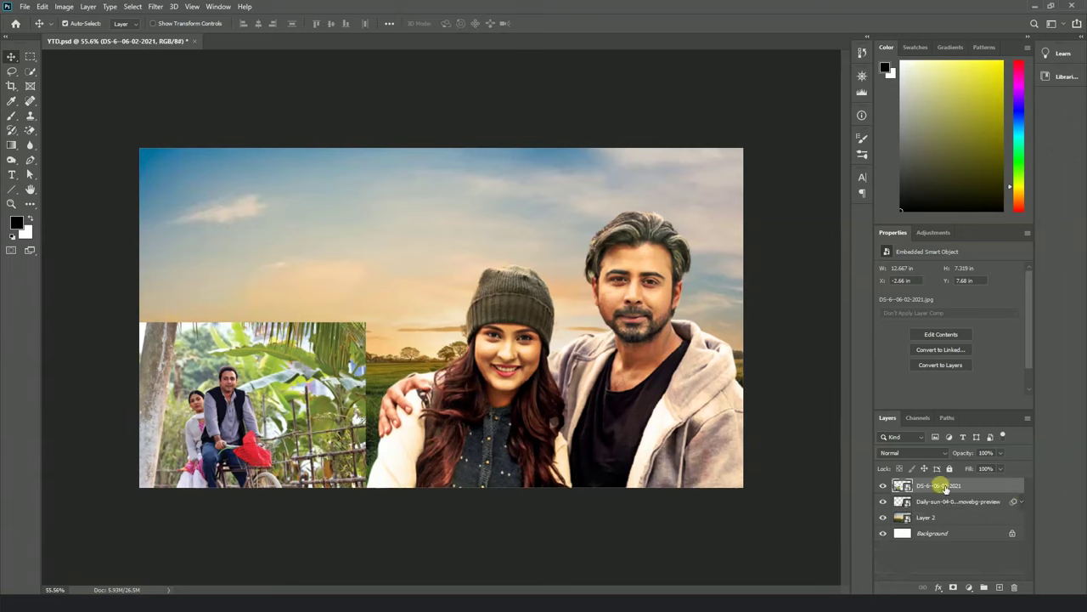
click(954, 587)
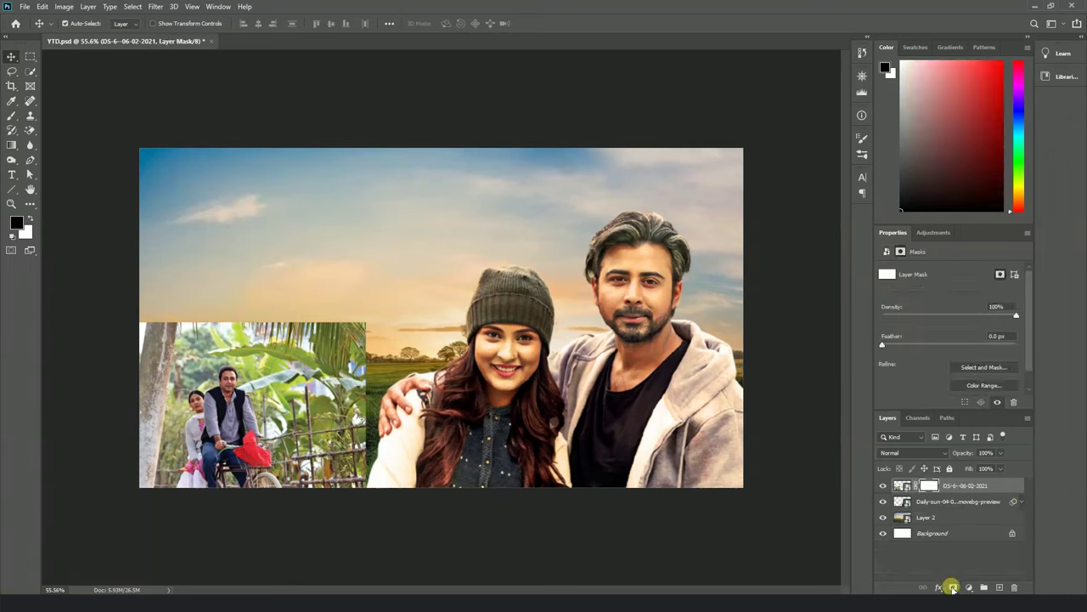
click(11, 118)
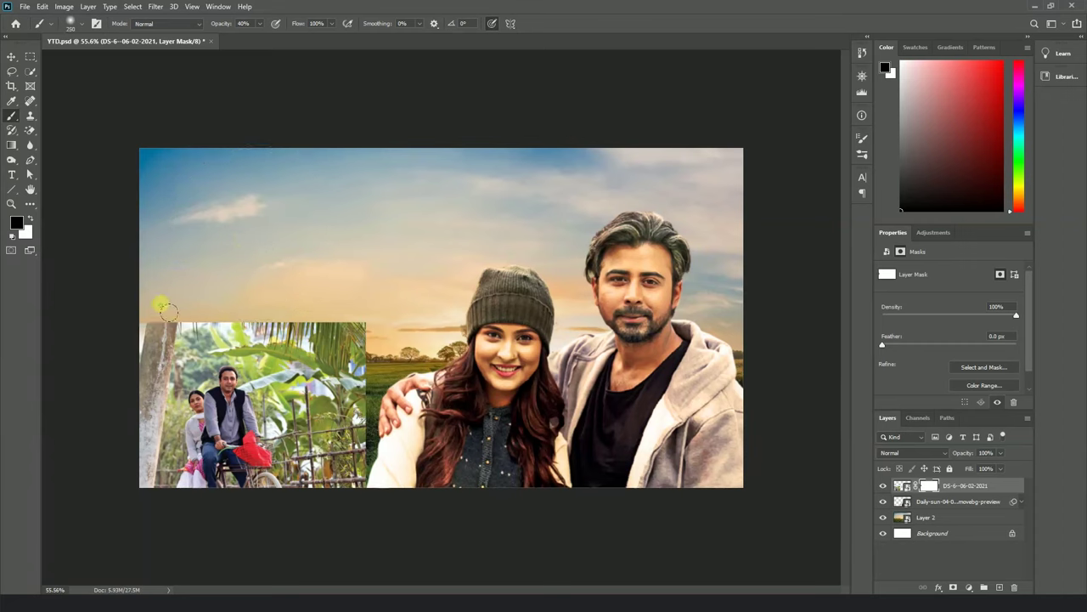
key(bracketright)
key(bracketright)
mouse_move(166, 303)
mouse_down()
mouse_move(231, 298)
mouse_move(146, 312)
mouse_move(226, 286)
mouse_move(321, 288)
mouse_move(357, 347)
mouse_move(365, 317)
mouse_up()
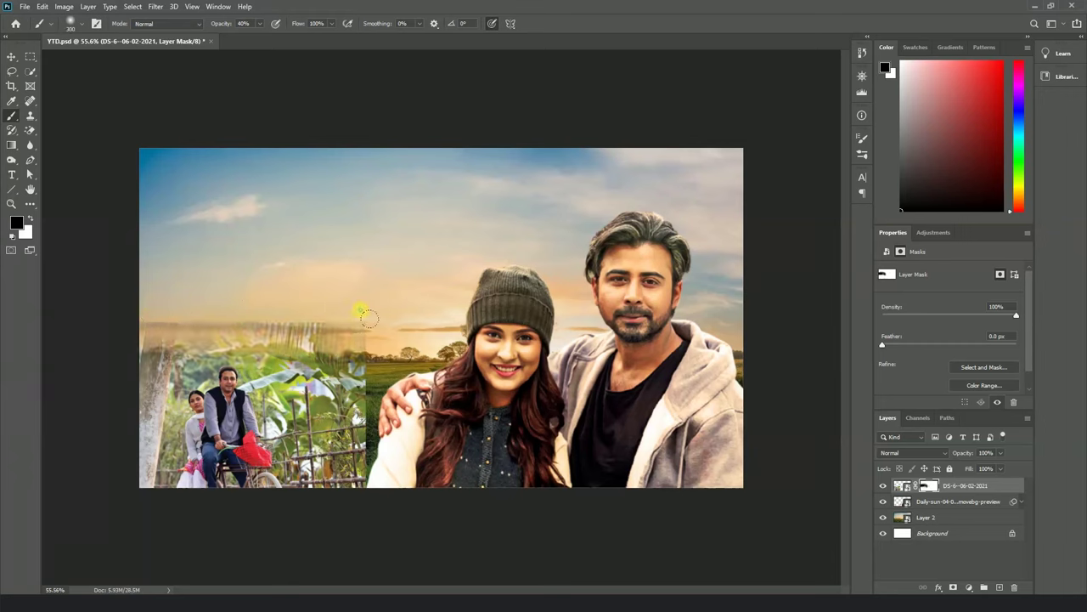
Paint black on the bicycle photo's mask along its right side and remaining upper edge to blend it into the field.
mouse_move(268, 299)
mouse_down()
mouse_move(316, 345)
mouse_move(357, 416)
mouse_move(365, 472)
mouse_up()
mouse_move(364, 433)
mouse_down()
mouse_move(351, 384)
mouse_move(278, 337)
mouse_move(310, 328)
mouse_move(126, 291)
mouse_move(215, 301)
mouse_move(144, 303)
mouse_move(170, 304)
mouse_up()
key(bracketleft)
key(bracketleft)
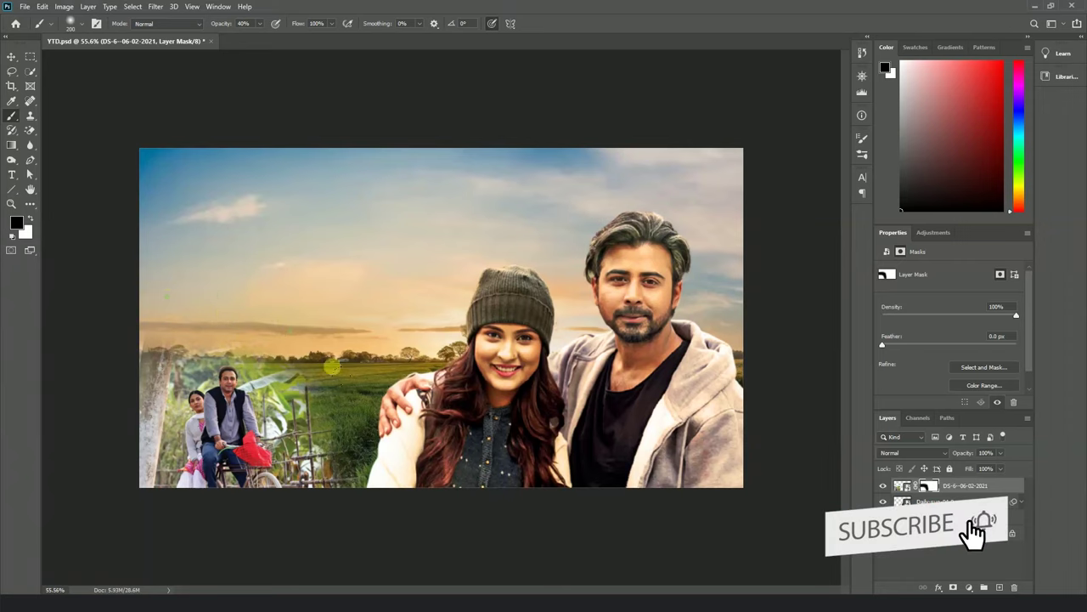
key(bracketright)
key(bracketright)
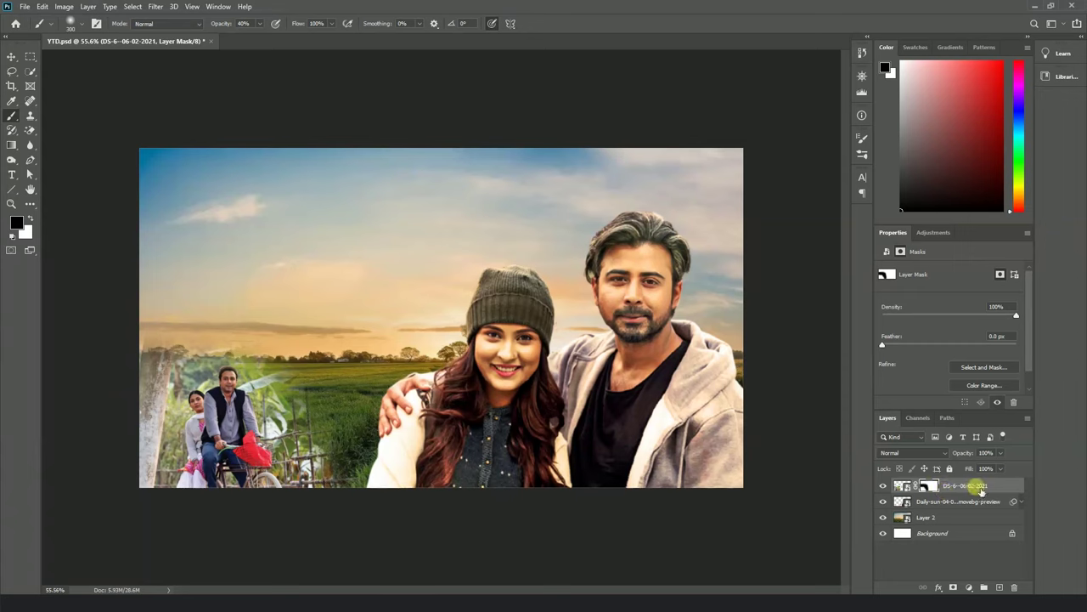
Lower the bicycle photo layer's opacity to 61% and enlarge it to about 13.36 × 7.72 in.
drag(996, 461, 979, 469)
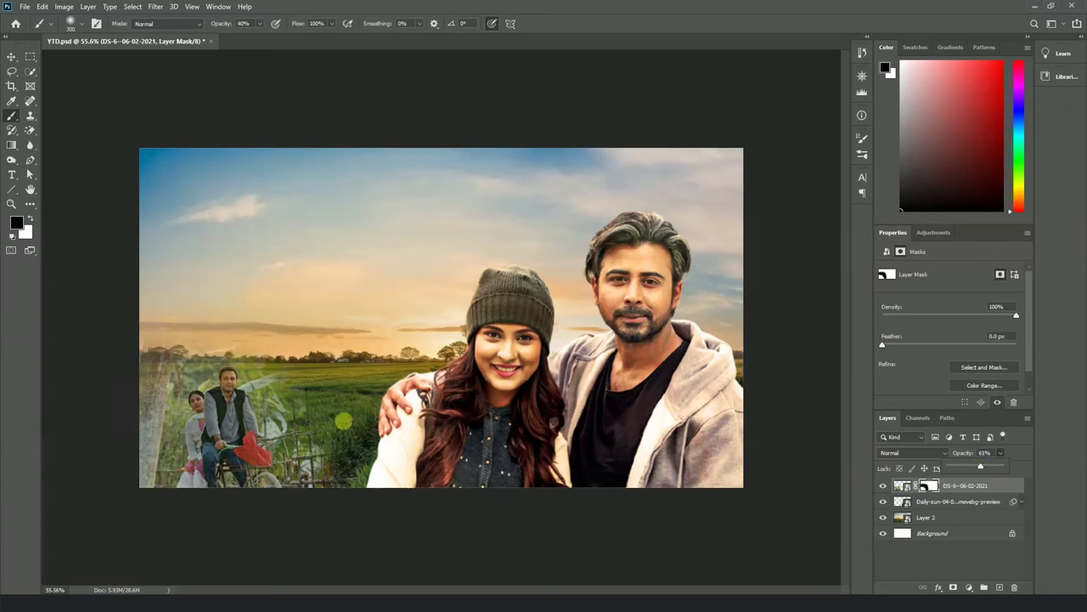
click(316, 376)
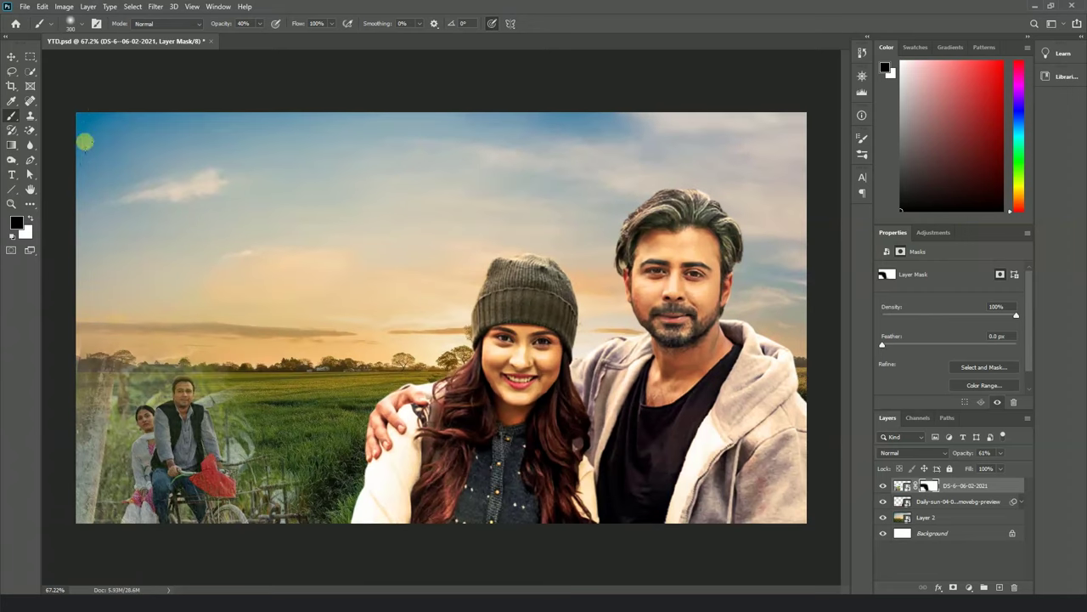
click(11, 56)
key(ctrl+t)
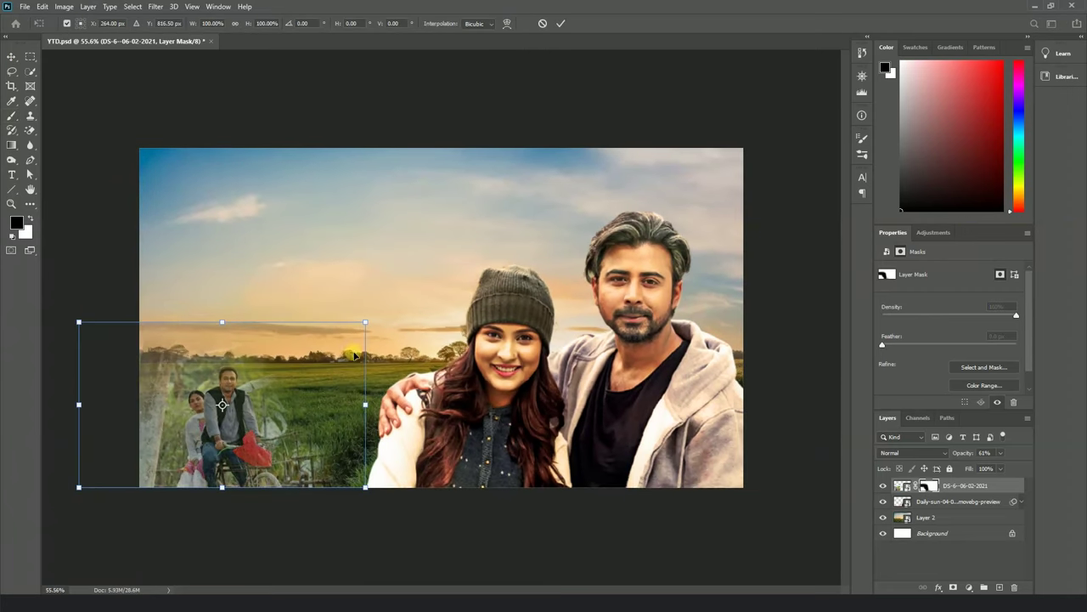
drag(370, 324, 388, 317)
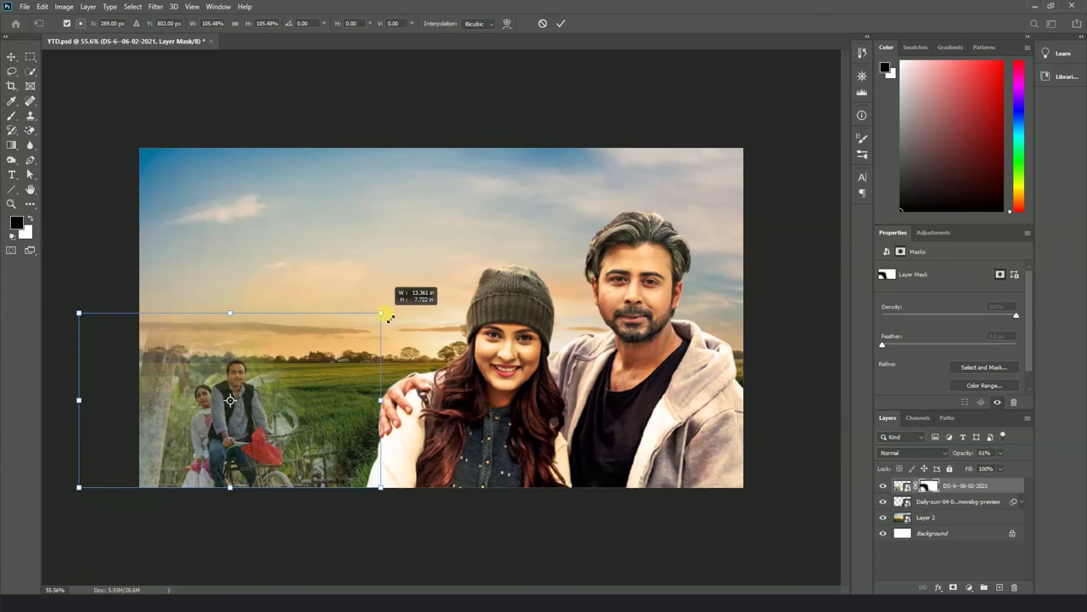
key(Return)
scroll(270, 429, up, 1)
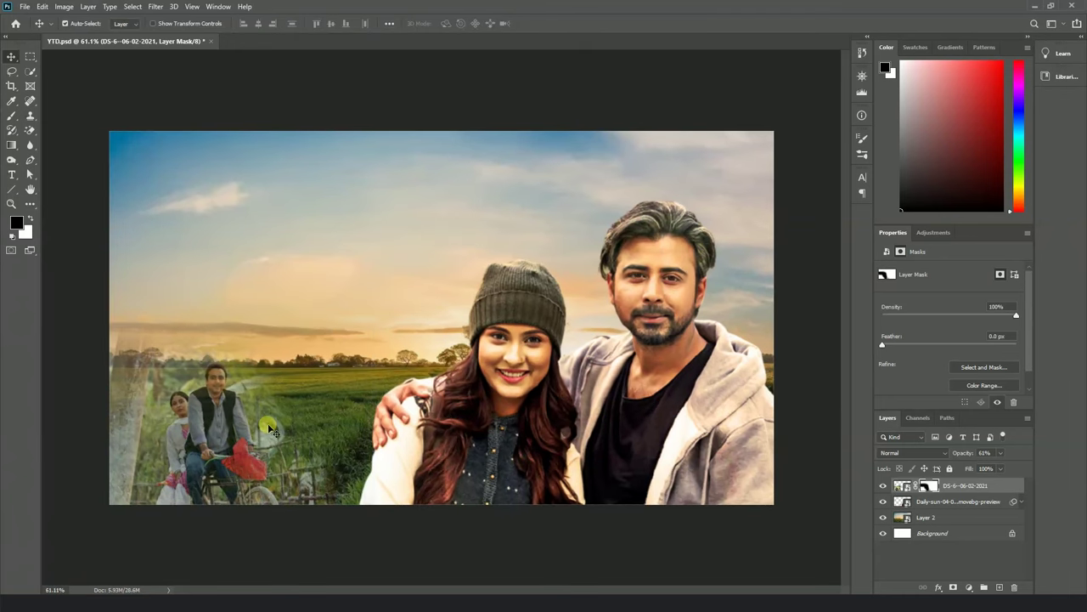
Set the bicycle photo layer's opacity to 70%.
click(983, 452)
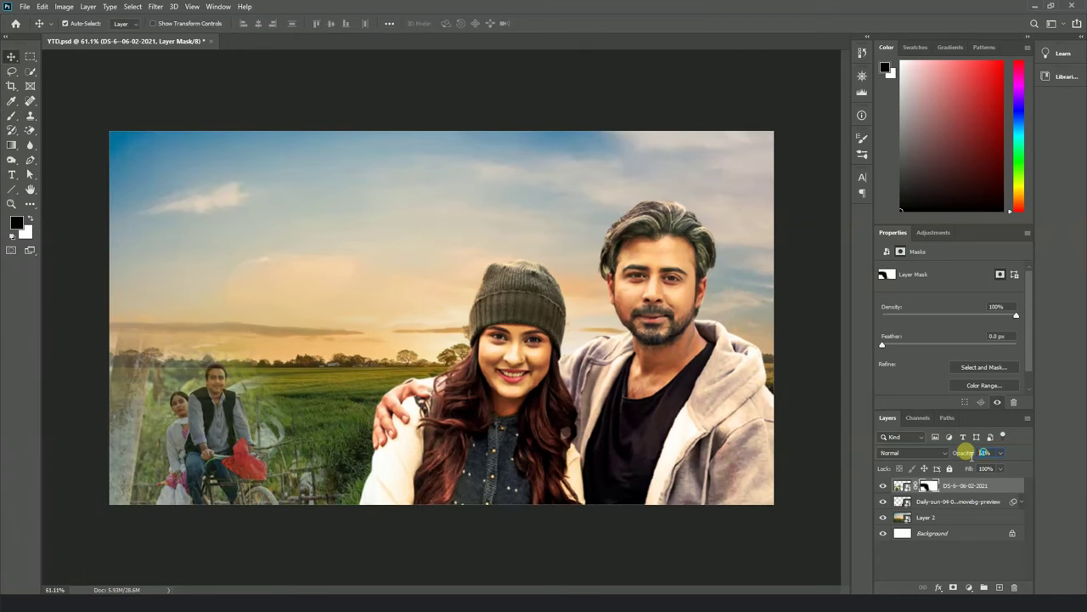
text(70)
key(Return)
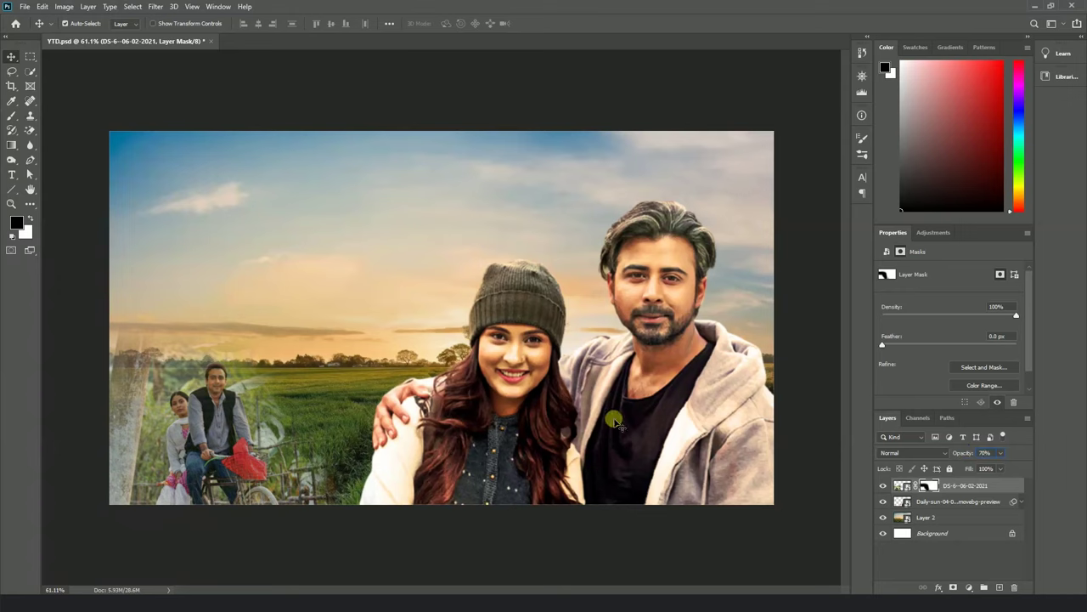
Apply a Curves adjustment to the bicycle photo, lifting the highlights slightly and darkening the shadows with a point at input 49, output 6.
click(904, 485)
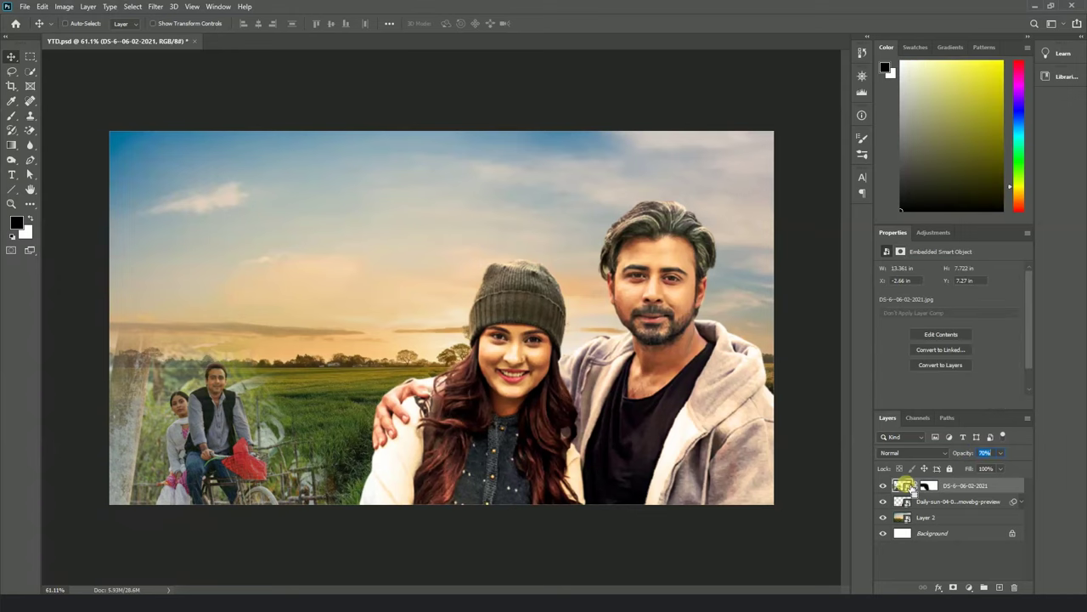
key(ctrl+m)
drag(498, 100, 684, 117)
mouse_move(667, 243)
mouse_down()
mouse_move(626, 281)
mouse_move(668, 245)
mouse_up()
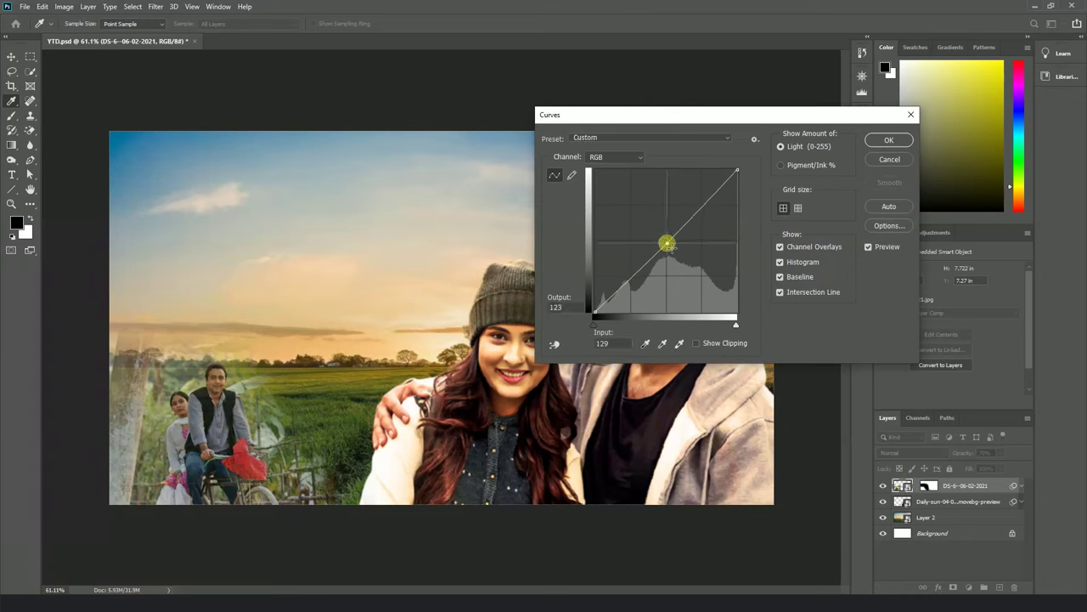
mouse_move(702, 206)
mouse_down()
mouse_move(704, 194)
mouse_move(707, 204)
mouse_up()
drag(608, 302, 622, 309)
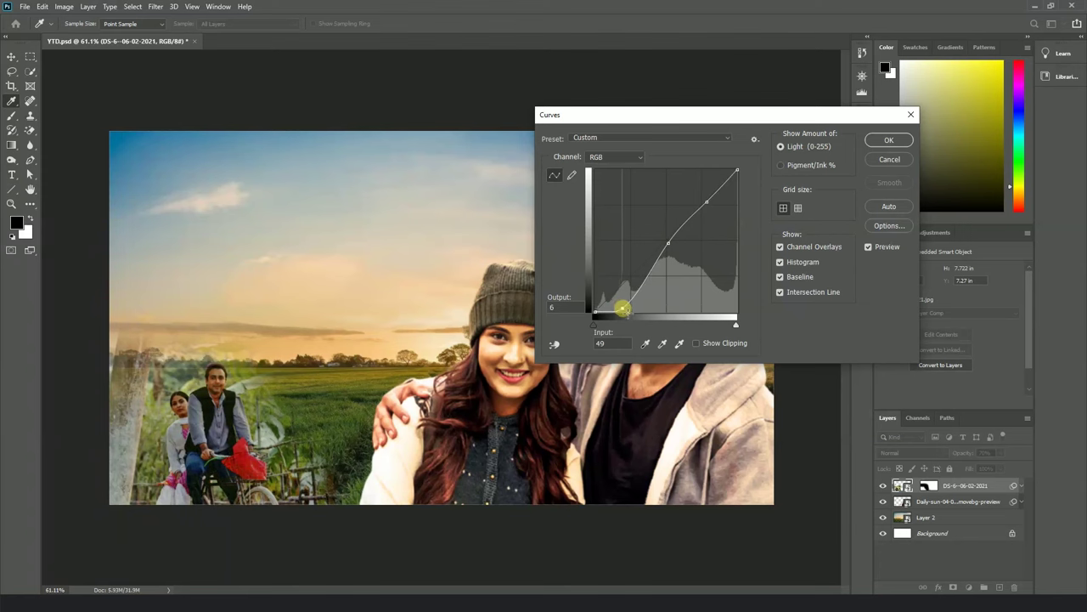
click(887, 140)
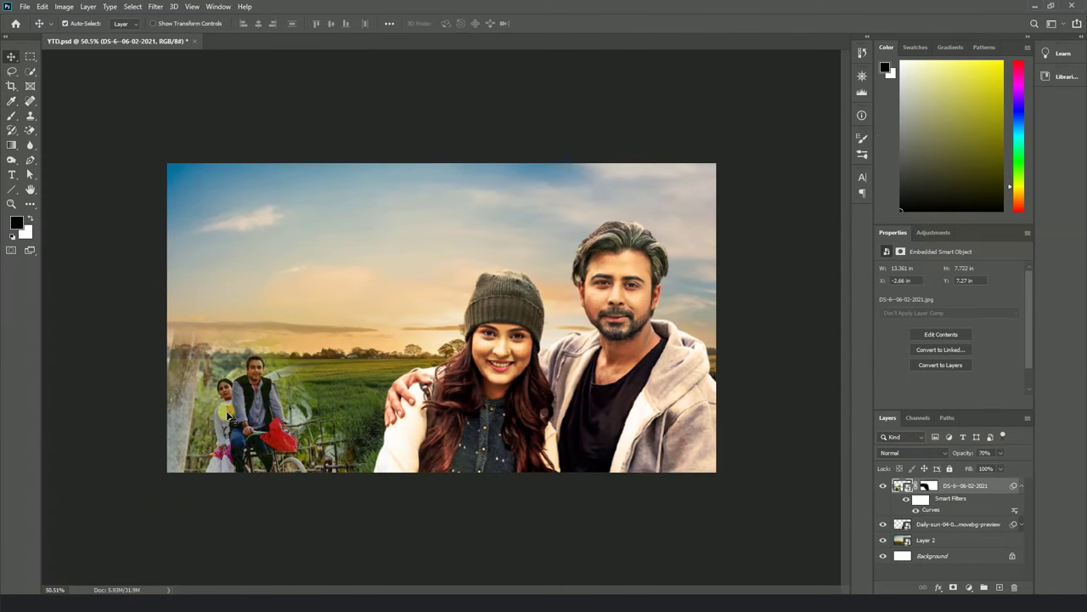
scroll(246, 408, up, 1)
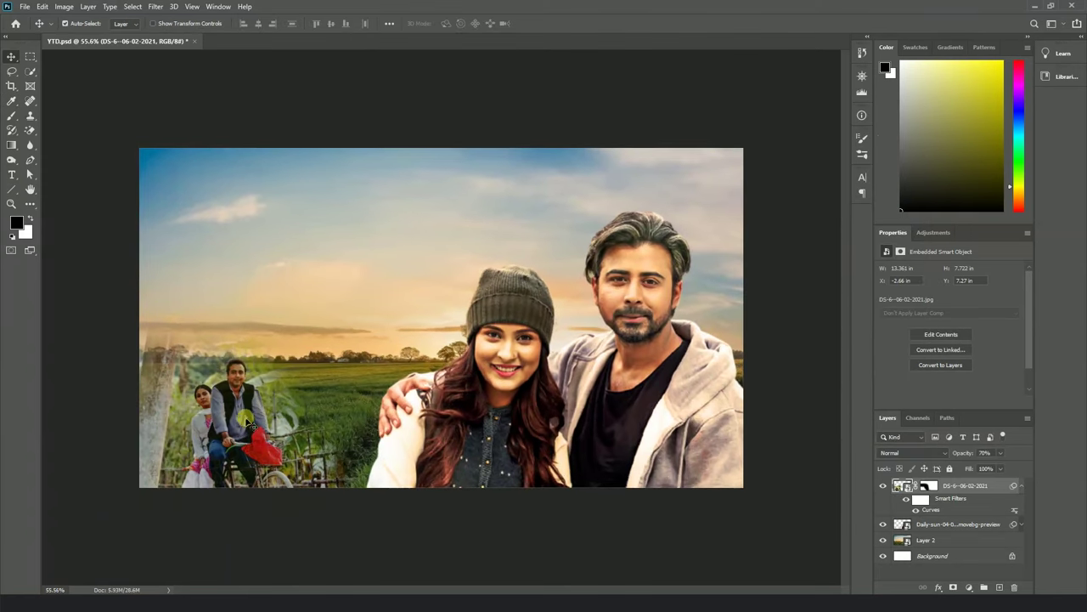
Apply a Photo Filter to the bicycle photo with the custom orange-yellow colour eca100 at 66% density.
click(65, 7)
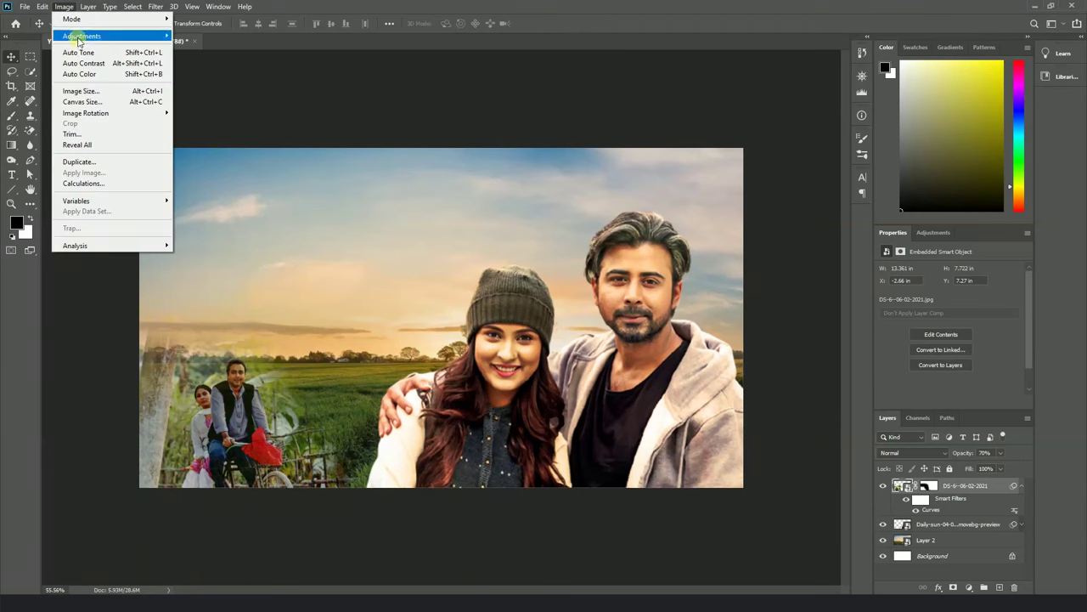
mouse_move(81, 36)
click(219, 132)
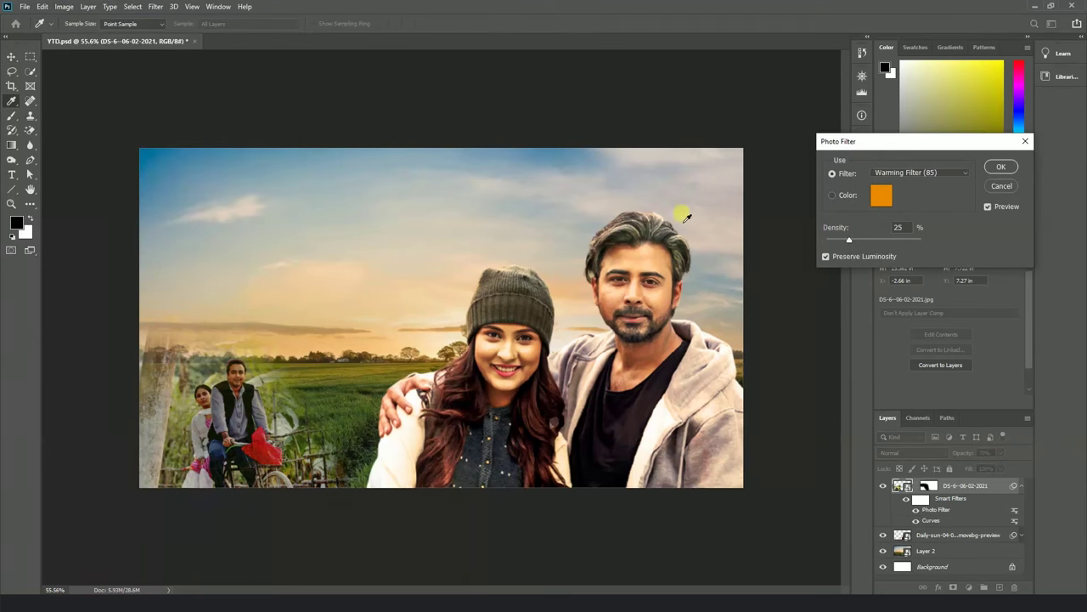
drag(848, 240, 873, 242)
click(881, 195)
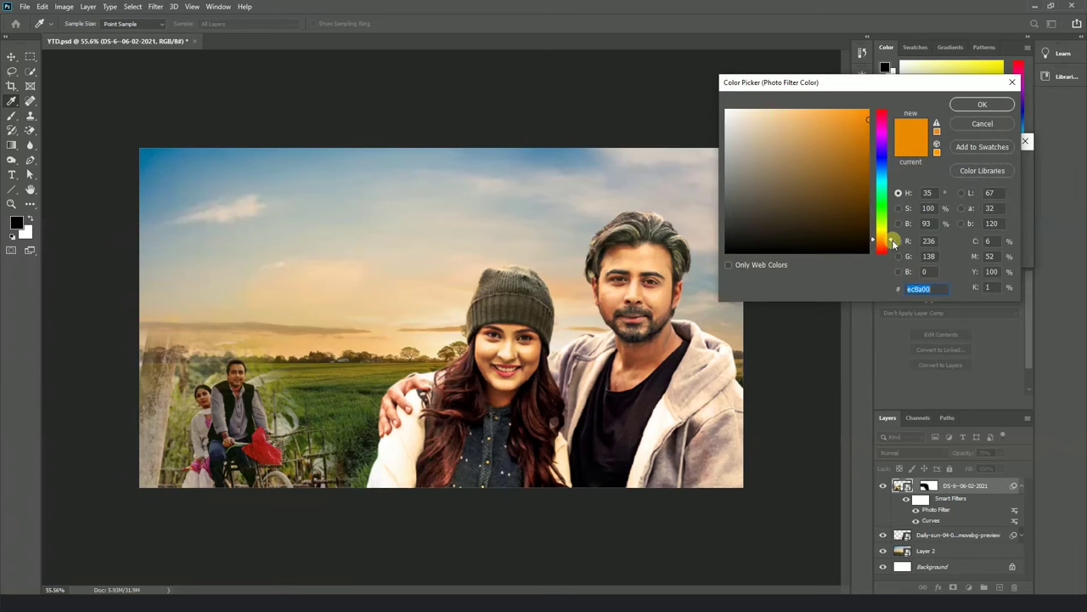
drag(894, 244, 891, 242)
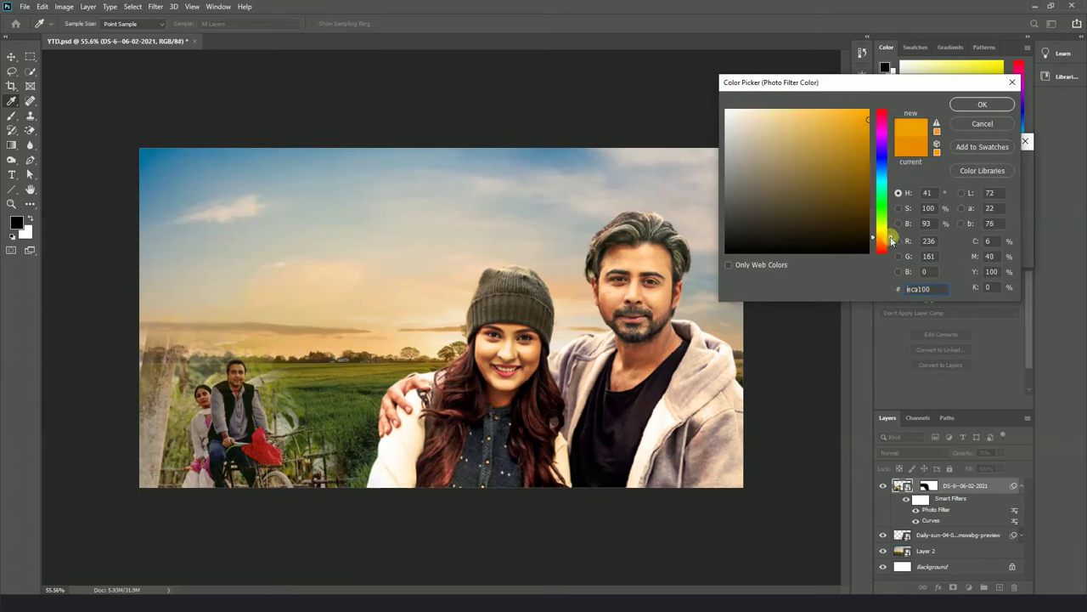
click(965, 104)
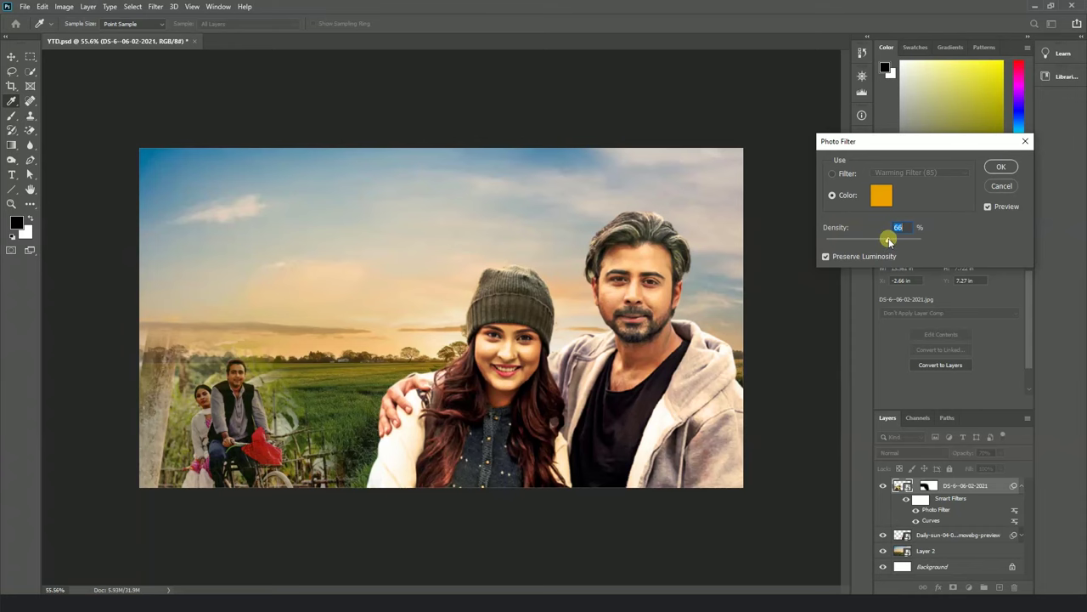
click(998, 166)
key(v)
scroll(362, 505, down, 2)
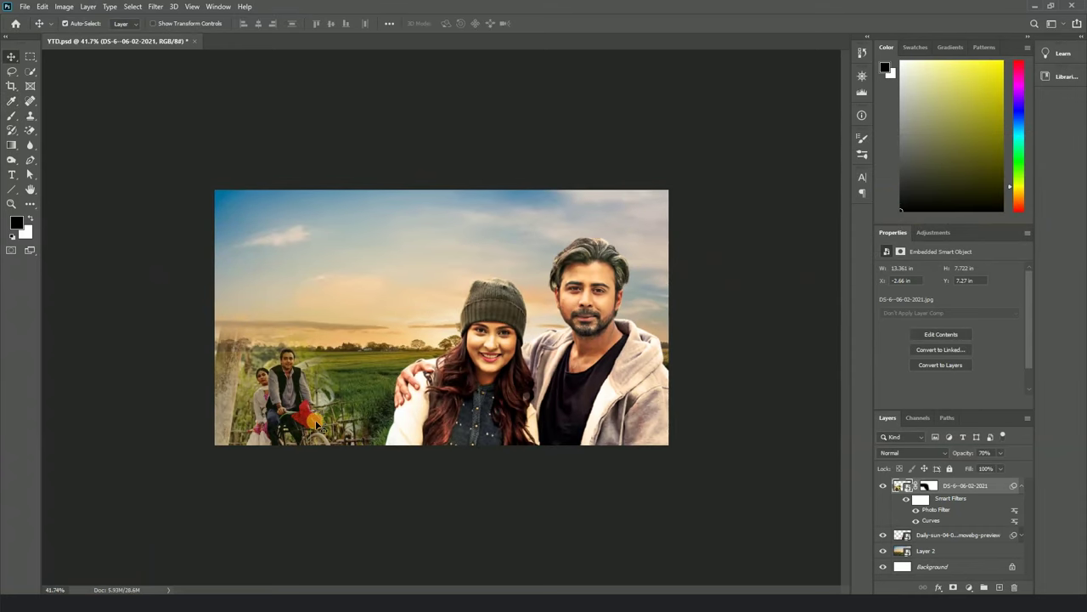
Scale the bicycle photo up to 106.44% with Free Transform, keeping it in the lower-left corner of the thumbnail.
scroll(318, 401, up, 1)
scroll(328, 409, up, 1)
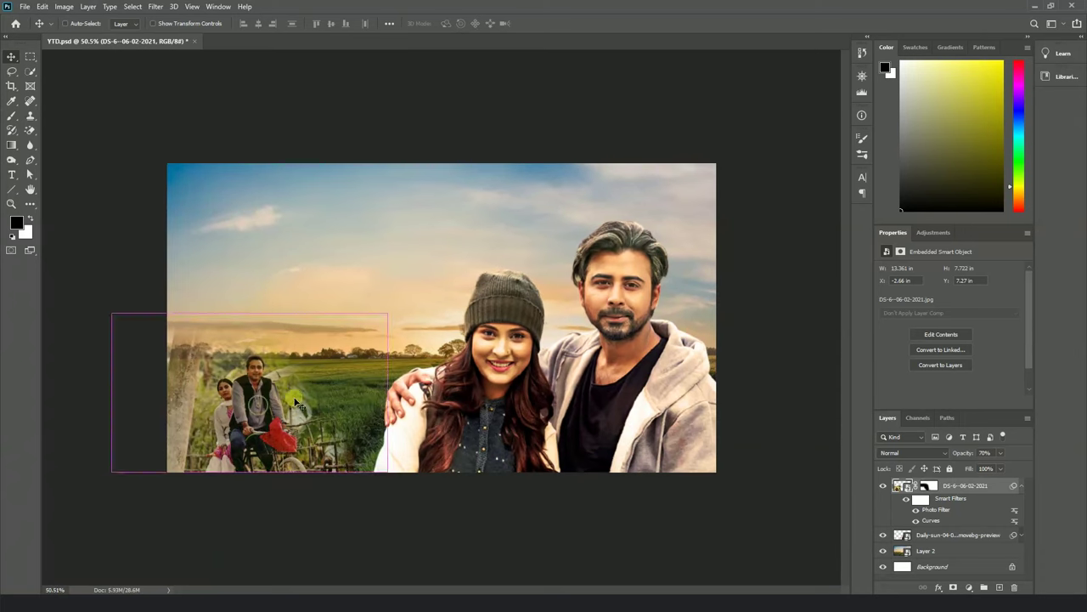
key(ctrl+t)
click(554, 238)
drag(399, 313, 403, 303)
key(Return)
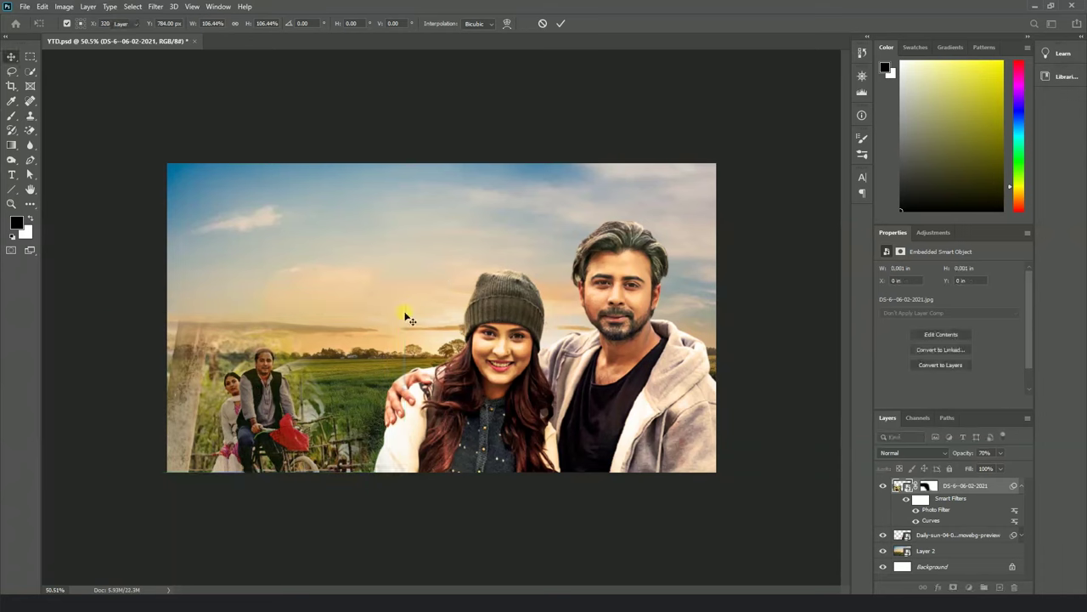
Retouch the bicycle photo's mask at 40% brush opacity, fading its upper edge in black and switching to a 100 px white brush.
click(930, 490)
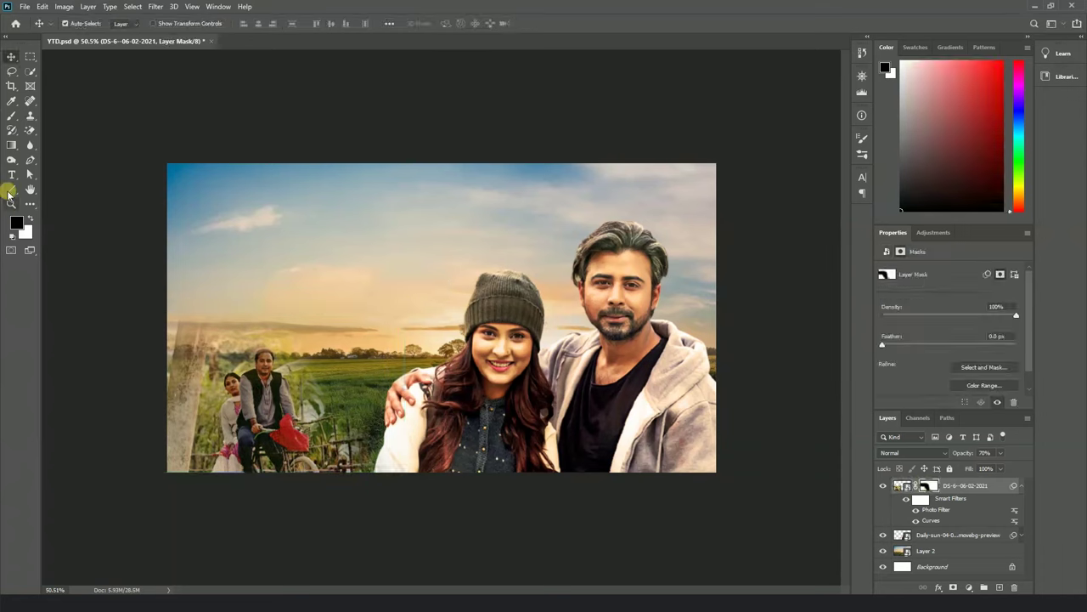
click(12, 117)
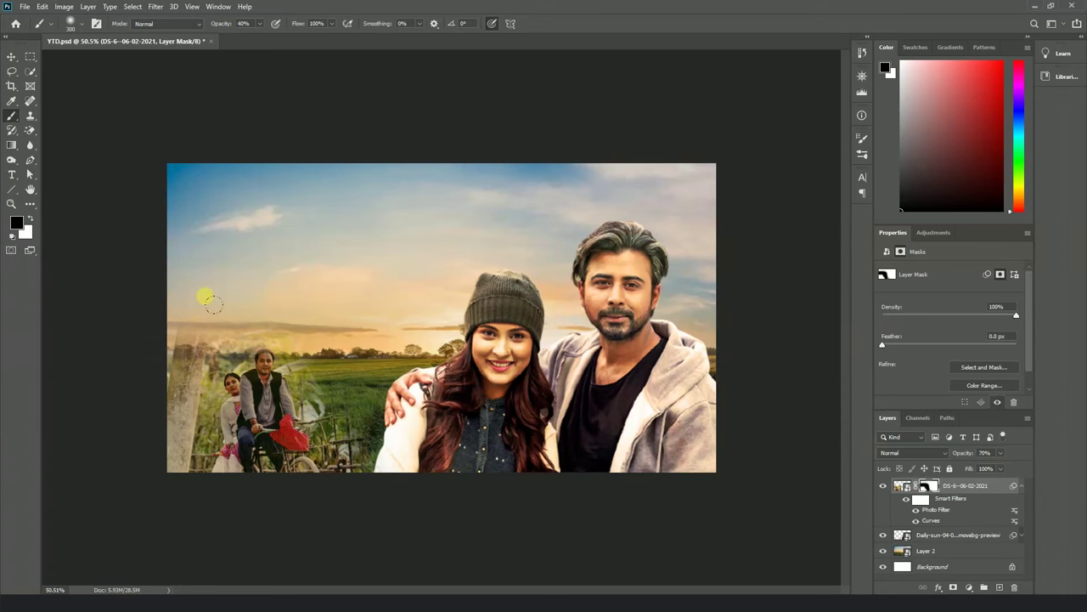
drag(222, 308, 193, 293)
scroll(310, 320, up, 5)
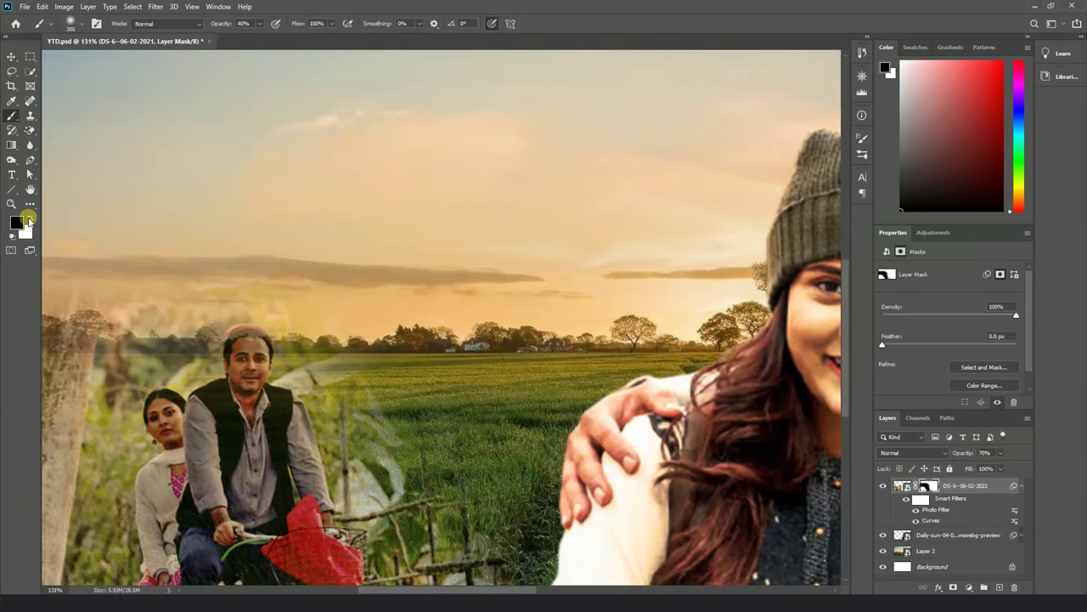
click(28, 219)
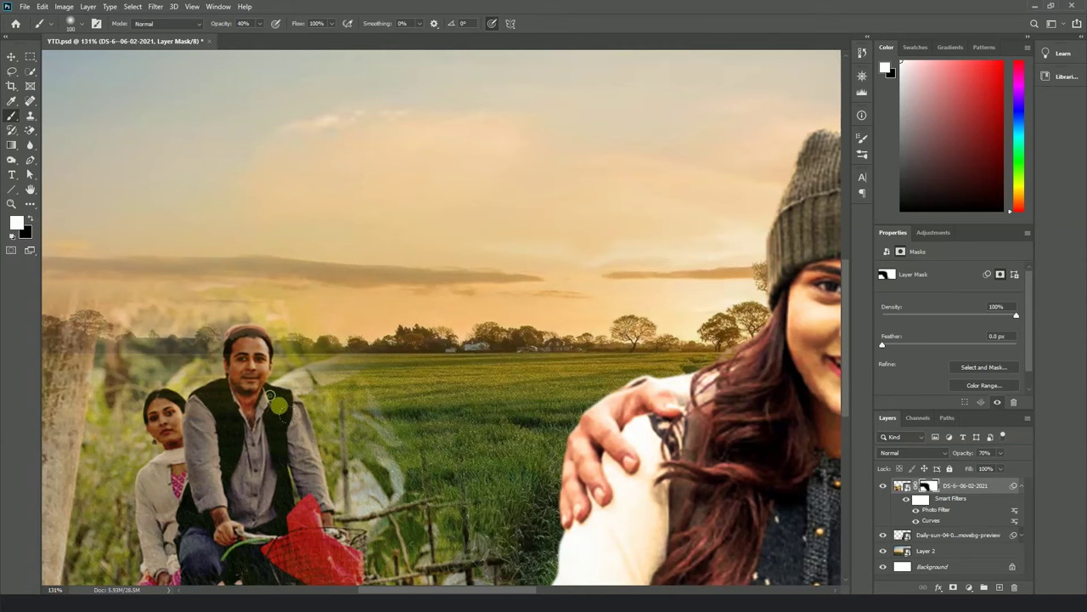
scroll(310, 463, down, 2)
Set the bicycle photo layer's opacity to 80%.
click(1001, 453)
drag(1004, 467, 979, 452)
click(983, 452)
text(100)
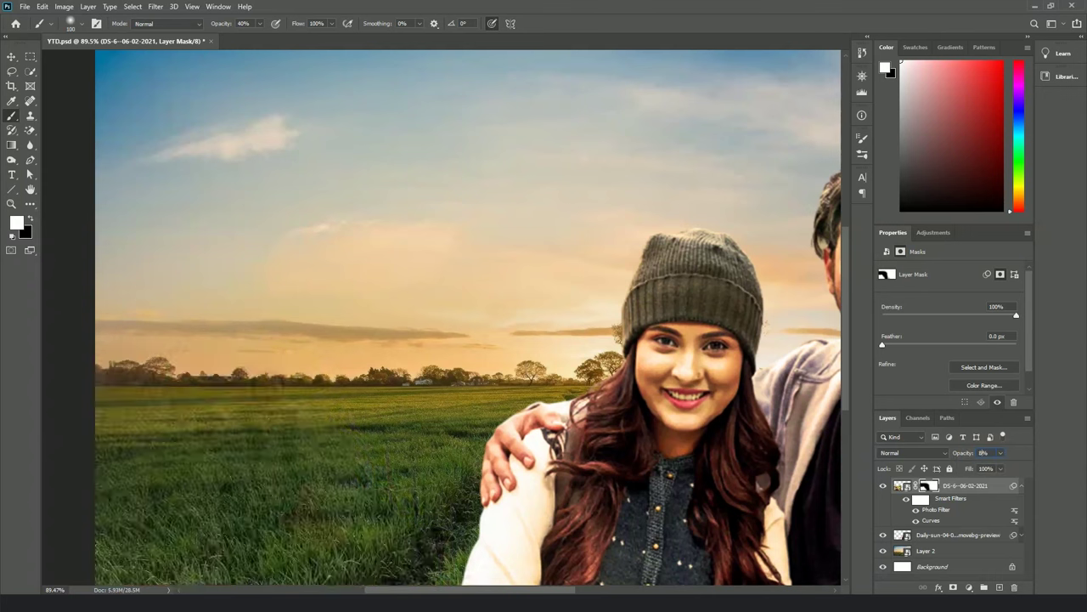
click(969, 535)
click(953, 488)
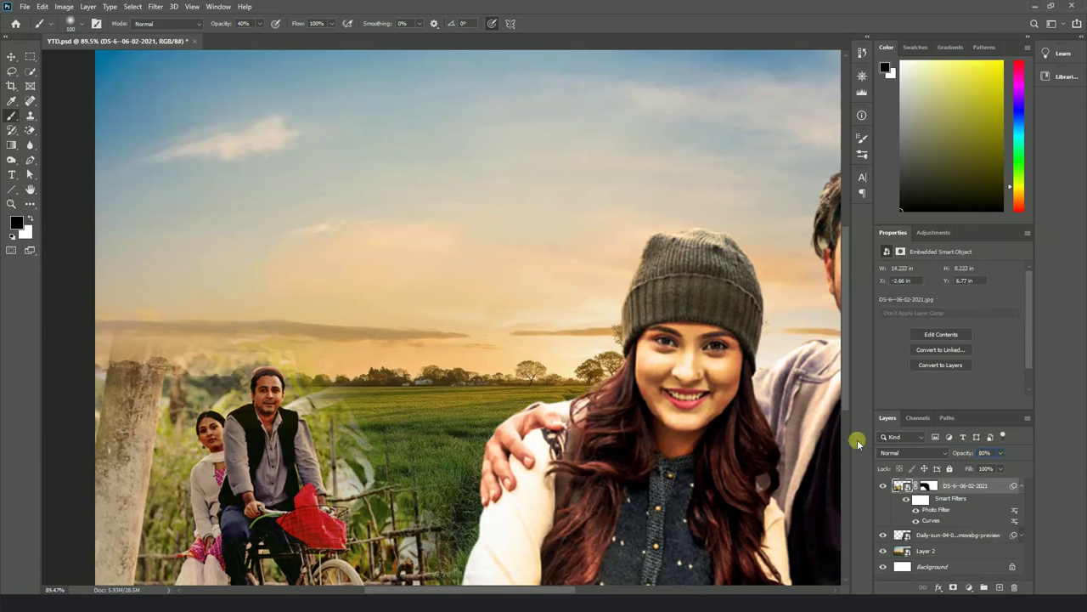
Refine the bicycle photo's mask along its upper and right edges, revealing with white and fading with a 200 px black brush.
click(929, 486)
key(x)
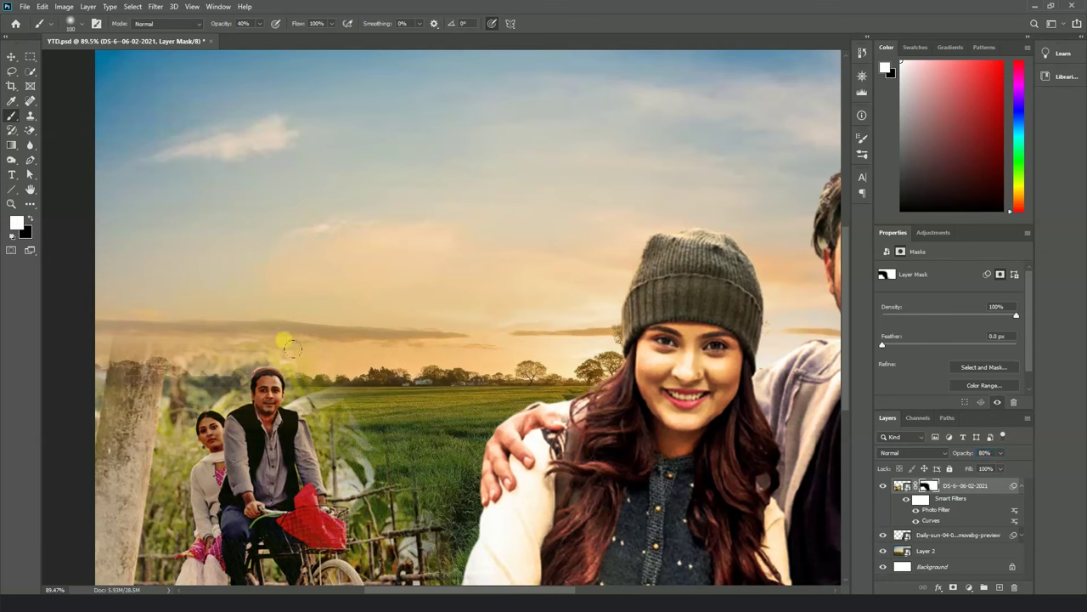
mouse_move(141, 362)
mouse_down()
mouse_move(173, 344)
mouse_move(266, 335)
mouse_up()
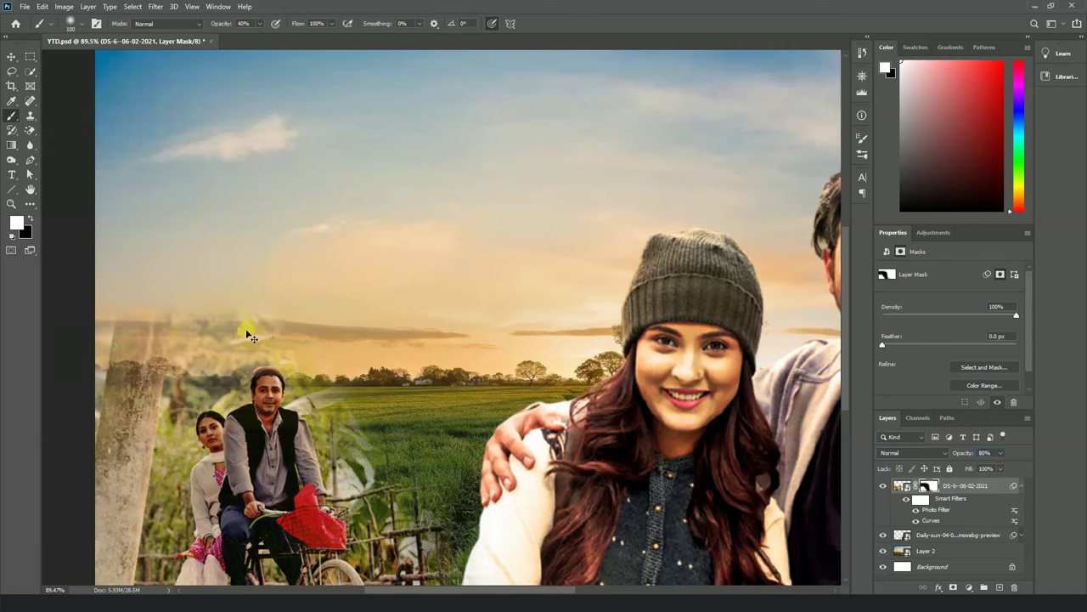
click(30, 219)
scroll(208, 306, down, 2)
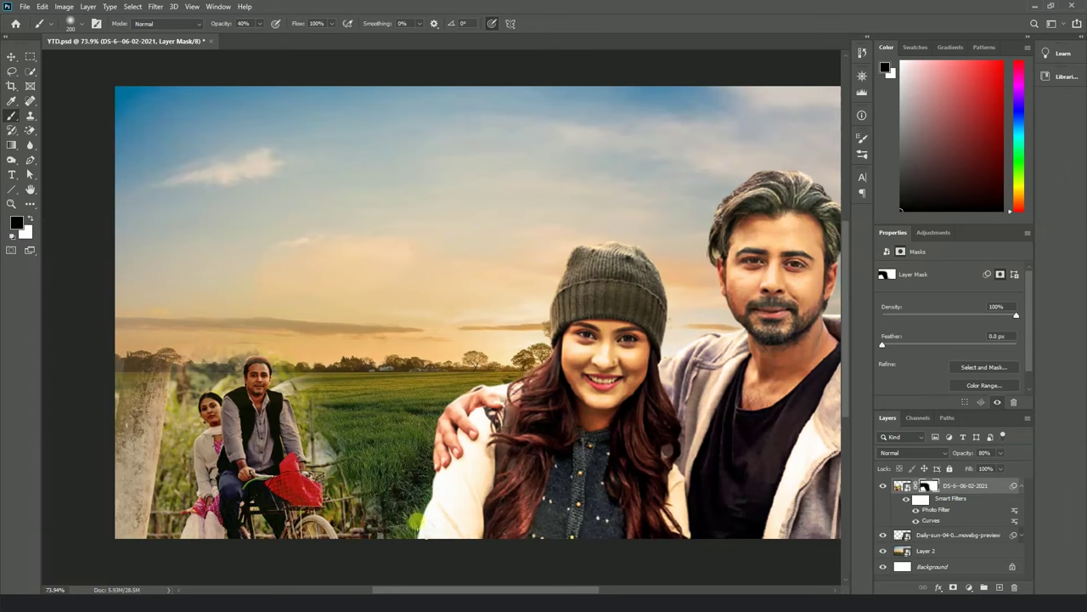
scroll(416, 504, down, 2)
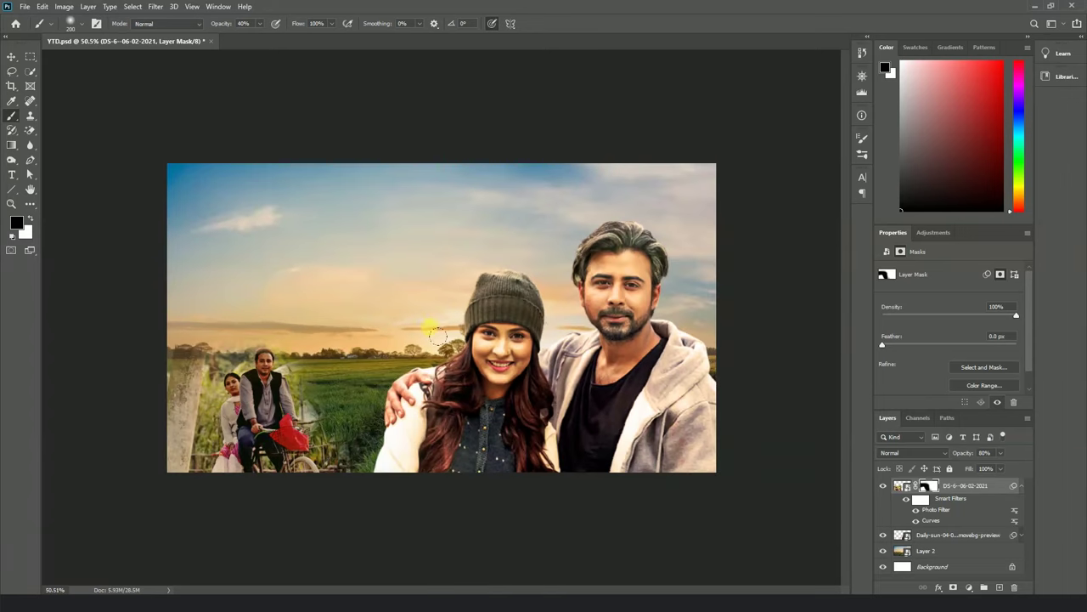
Save the document and collapse the bicycle layer's smart filter list.
click(11, 58)
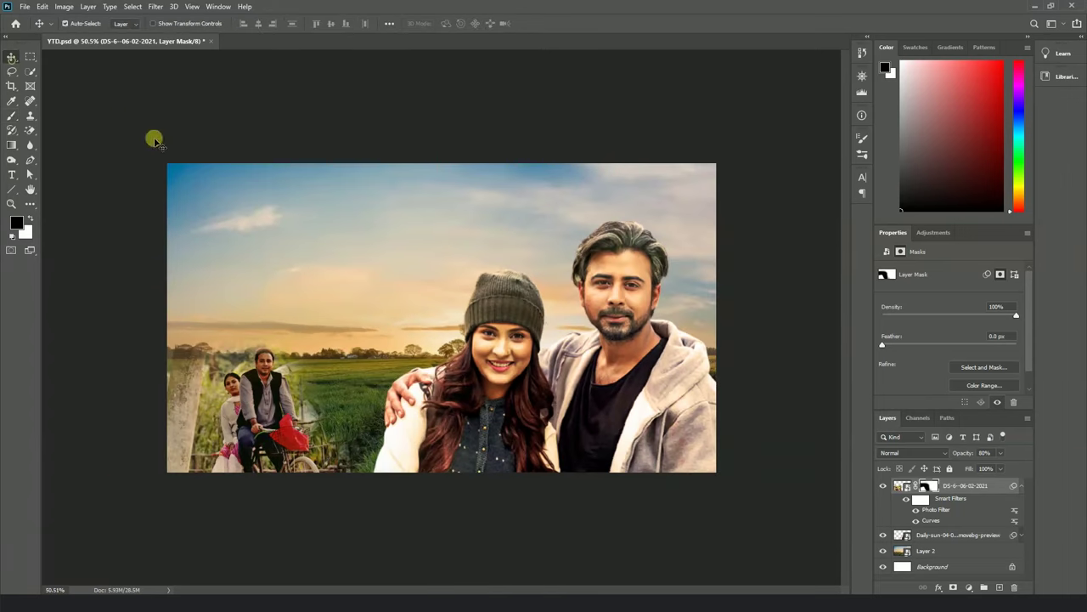
key(ctrl+s)
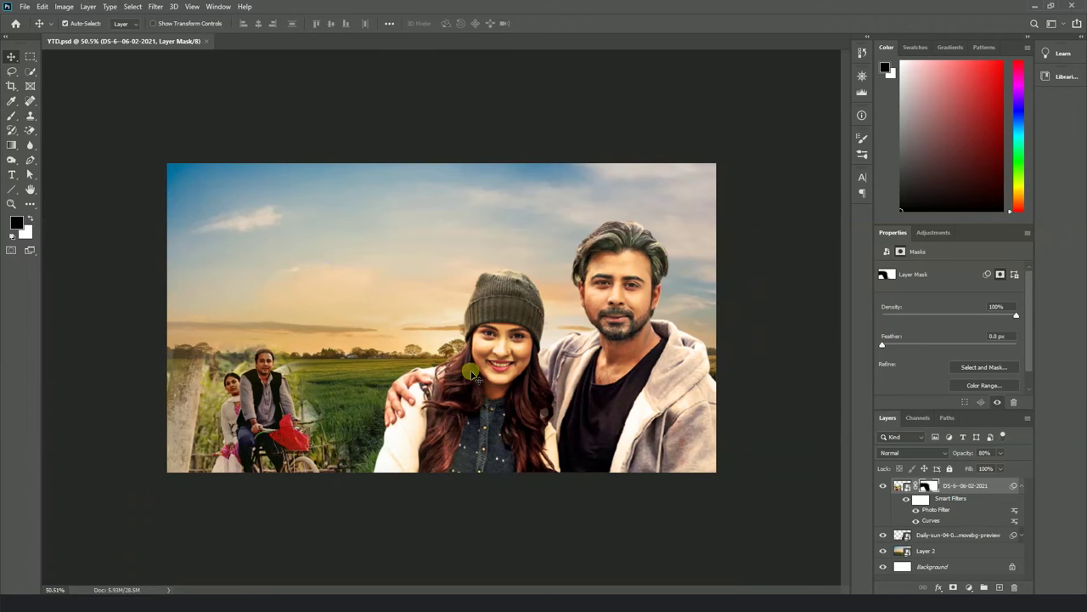
scroll(474, 373, up, 1)
scroll(470, 363, down, 1)
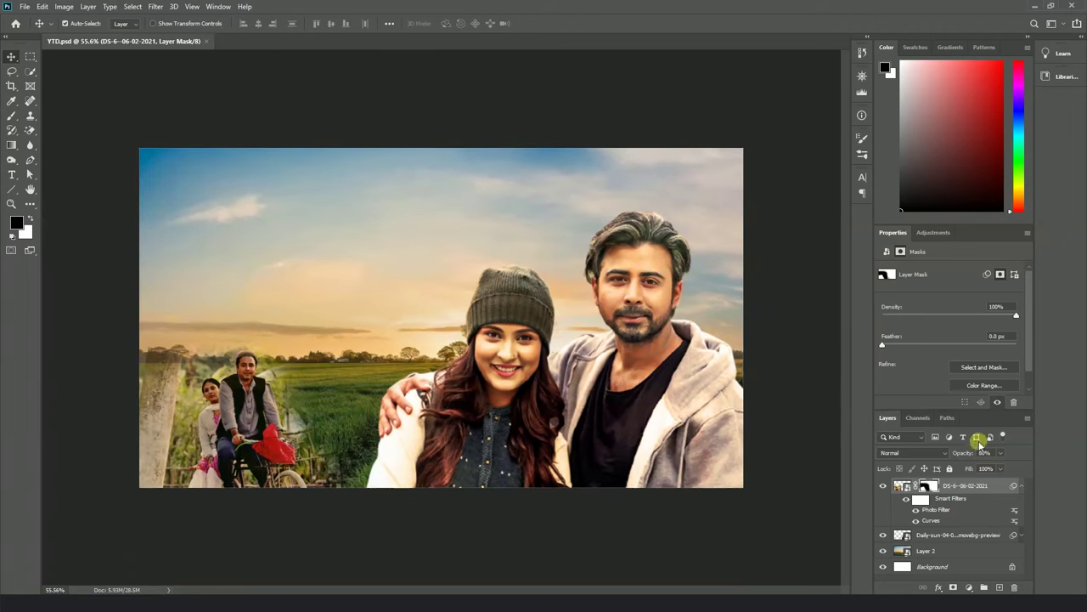
click(1024, 488)
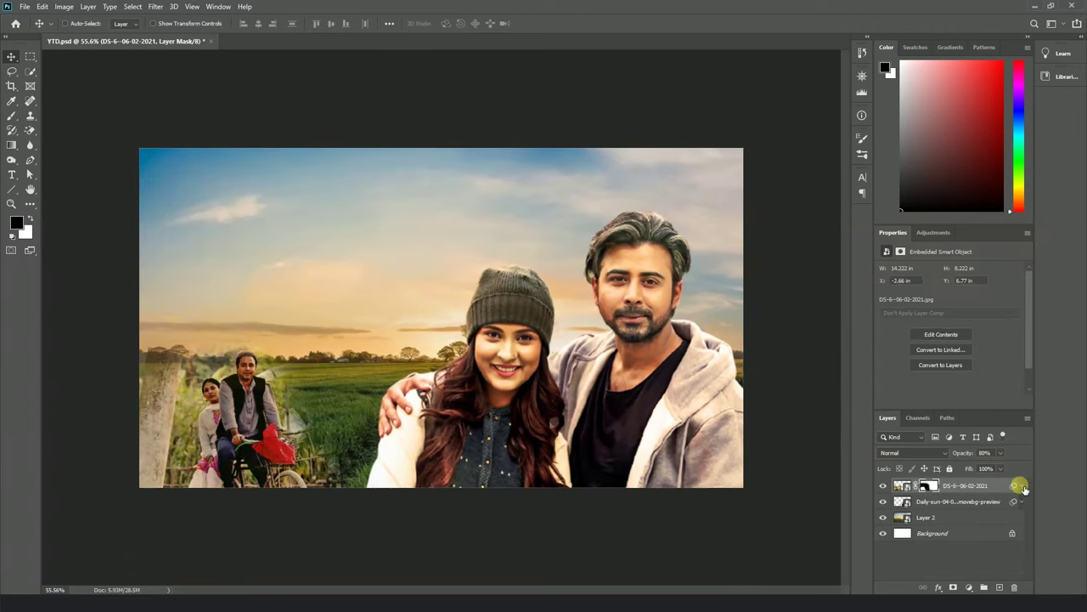
Apply a Gaussian Blur with a 2.3-pixel radius to the field-and-sky background on Layer 2, then collapse its filter list.
ctrl+click(378, 298)
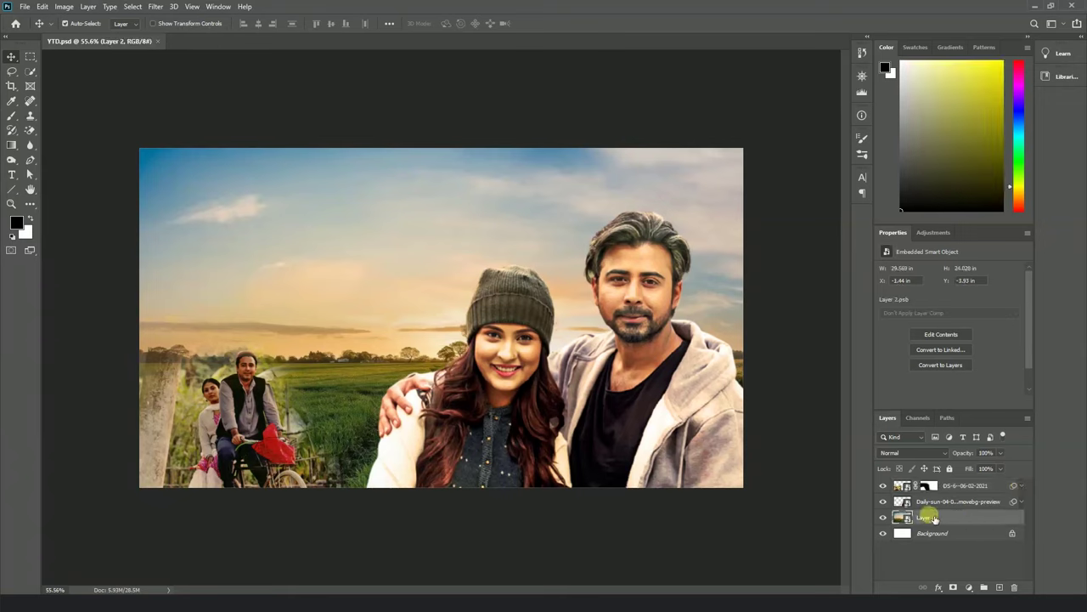
click(155, 8)
mouse_move(203, 135)
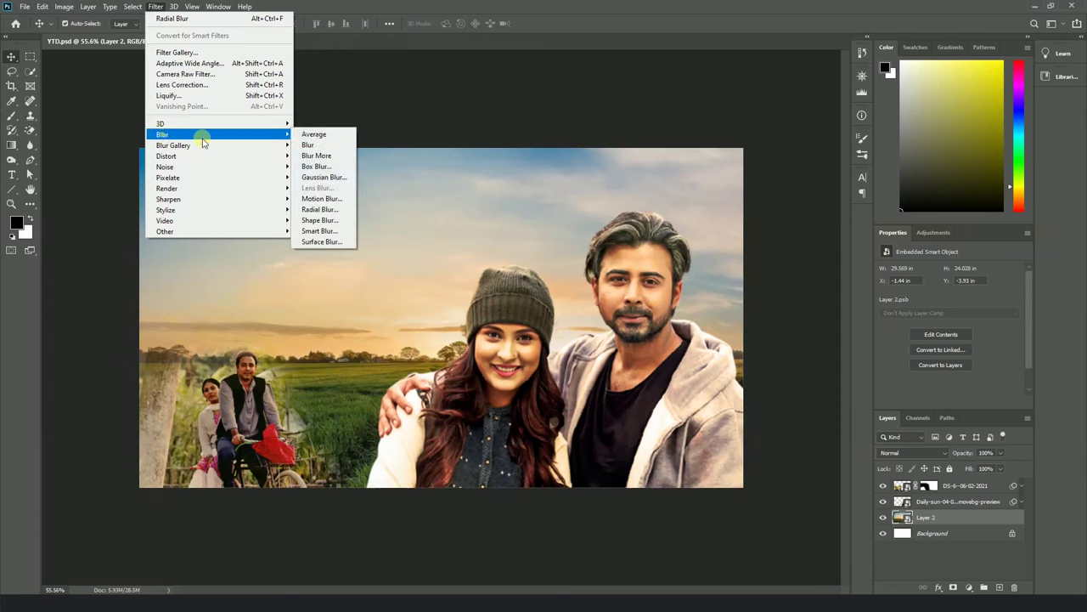
click(353, 177)
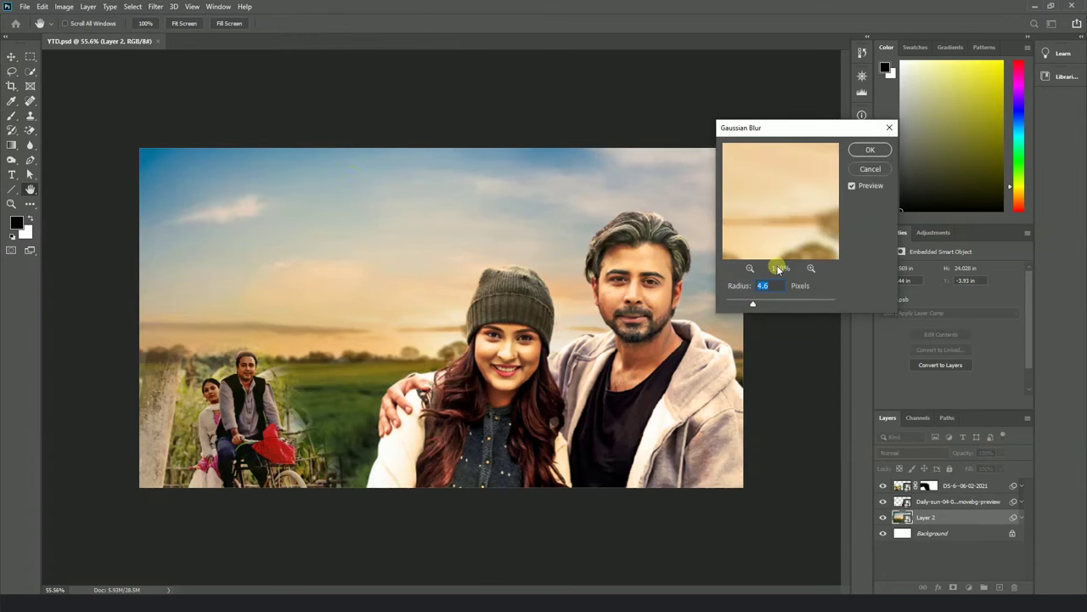
drag(752, 302, 739, 307)
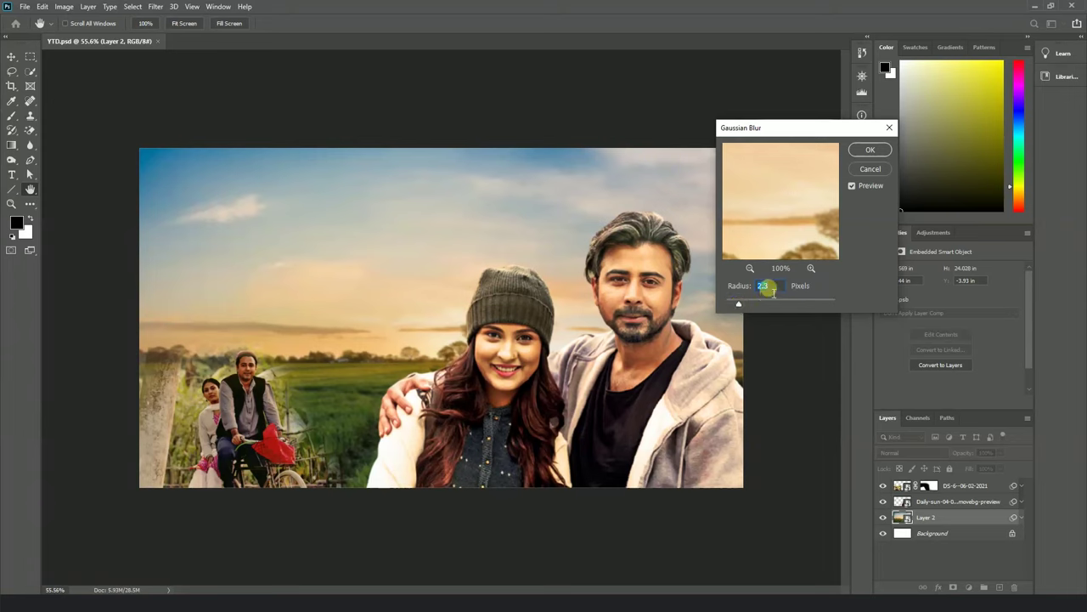
click(868, 149)
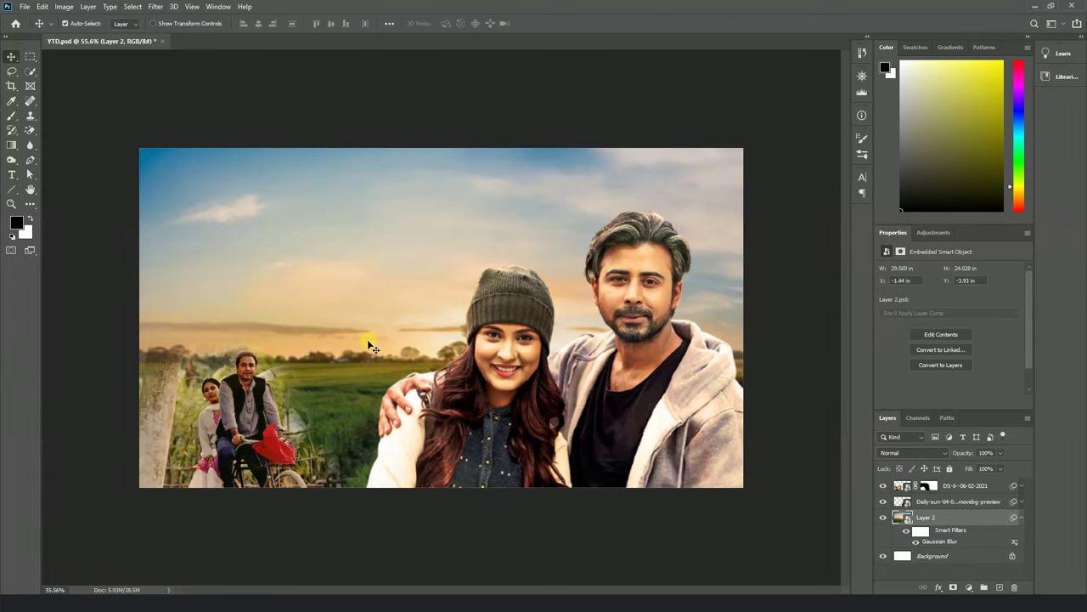
click(1021, 516)
Apply a contrast Curves adjustment to Layer 2, brightening the highlights and setting a midtone point at input 107, output 99.
key(ctrl+m)
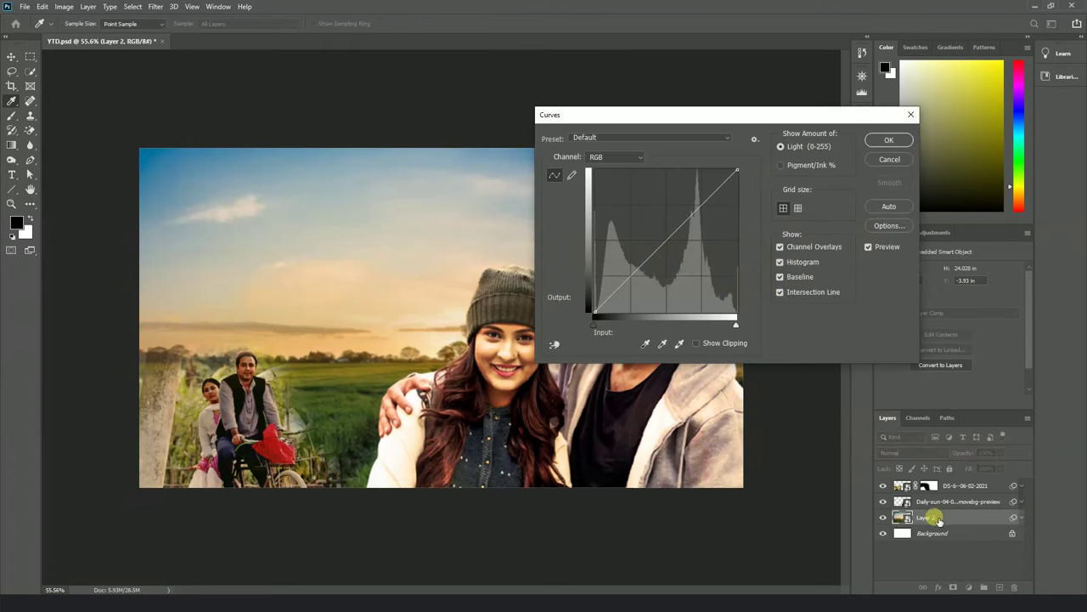
drag(675, 115, 797, 115)
drag(738, 286, 721, 311)
drag(824, 204, 823, 199)
drag(776, 245, 774, 255)
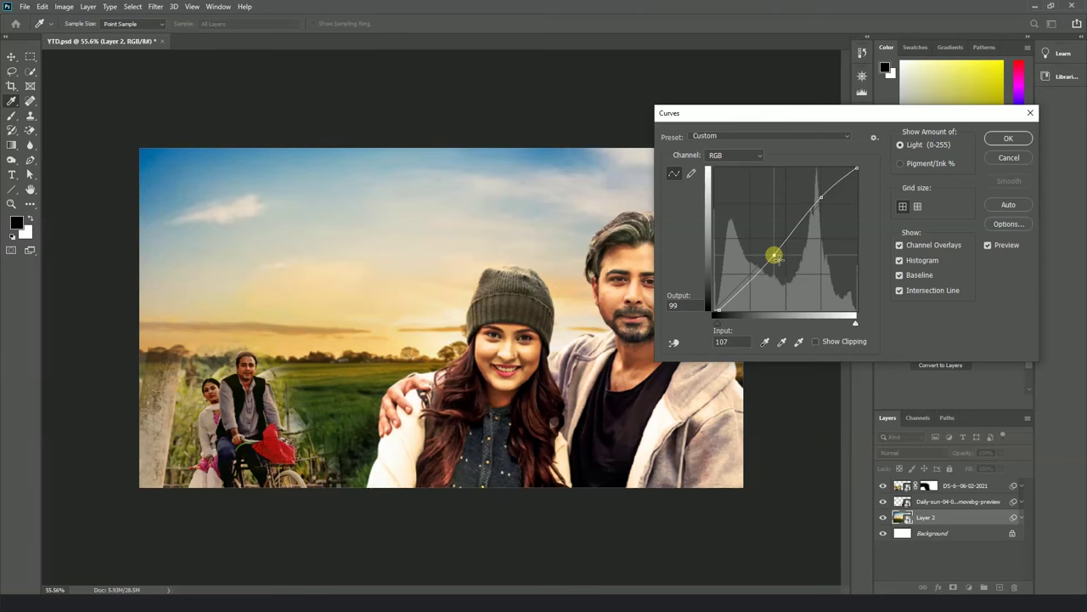
click(1003, 138)
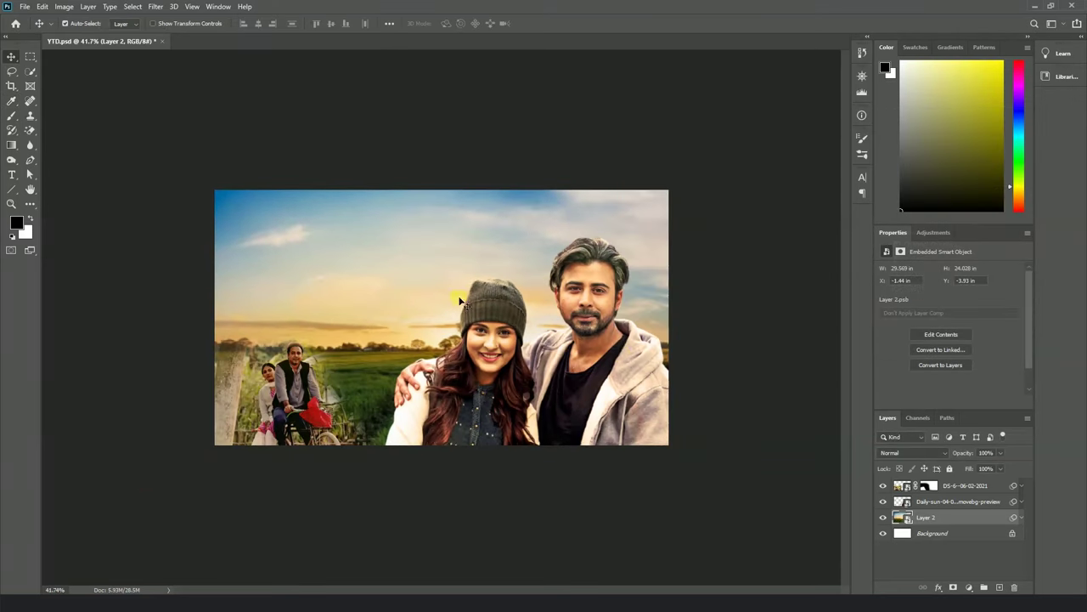
Add a new layer above the bicycle photo and set the Gradient tool's starting color stop to orange-yellow.
key(ctrl+plus)
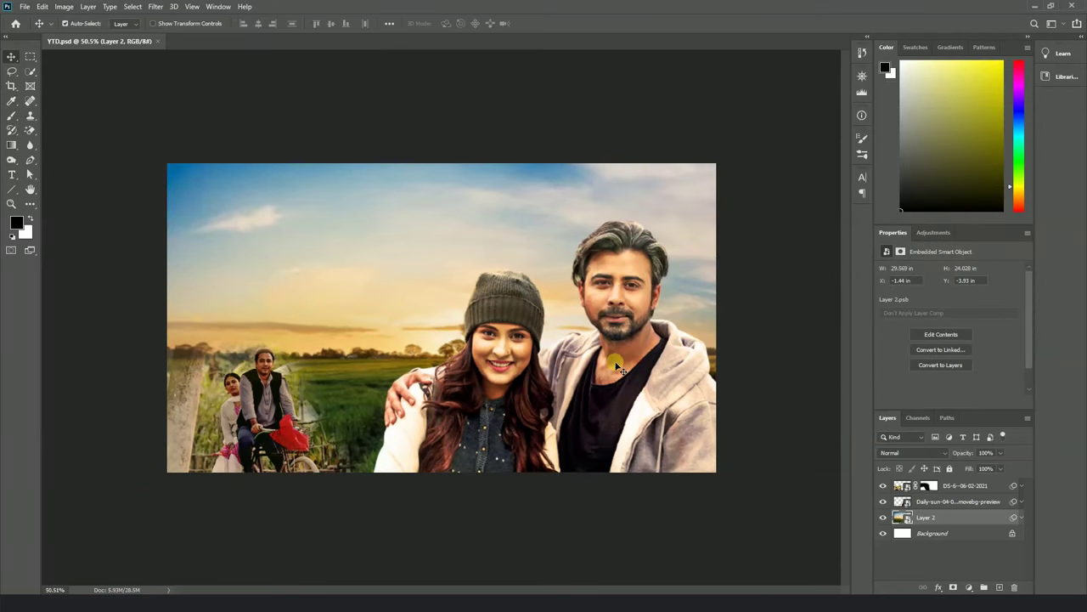
click(960, 491)
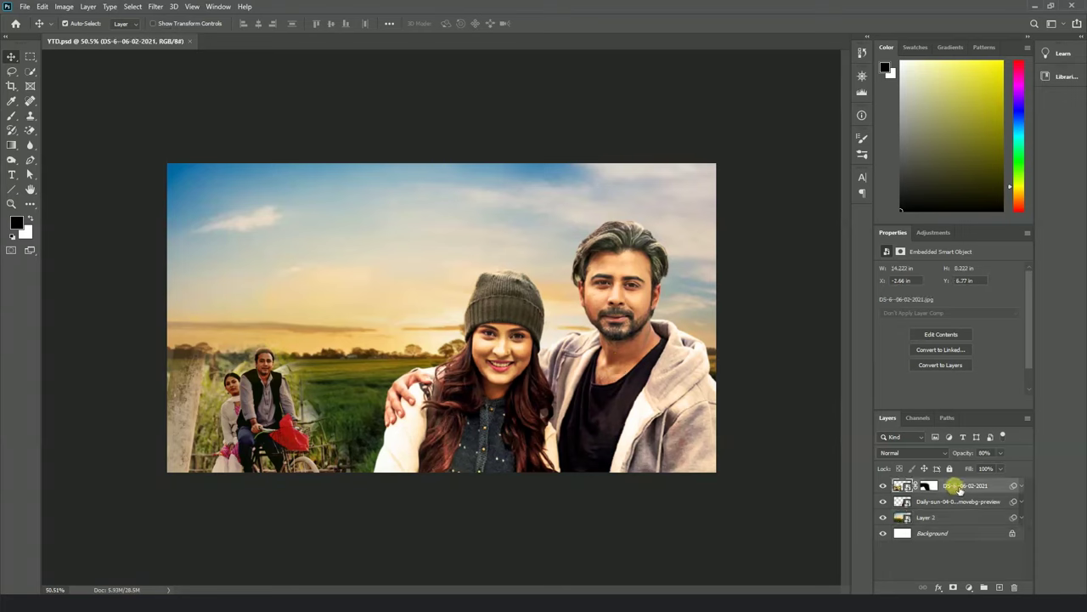
click(1000, 587)
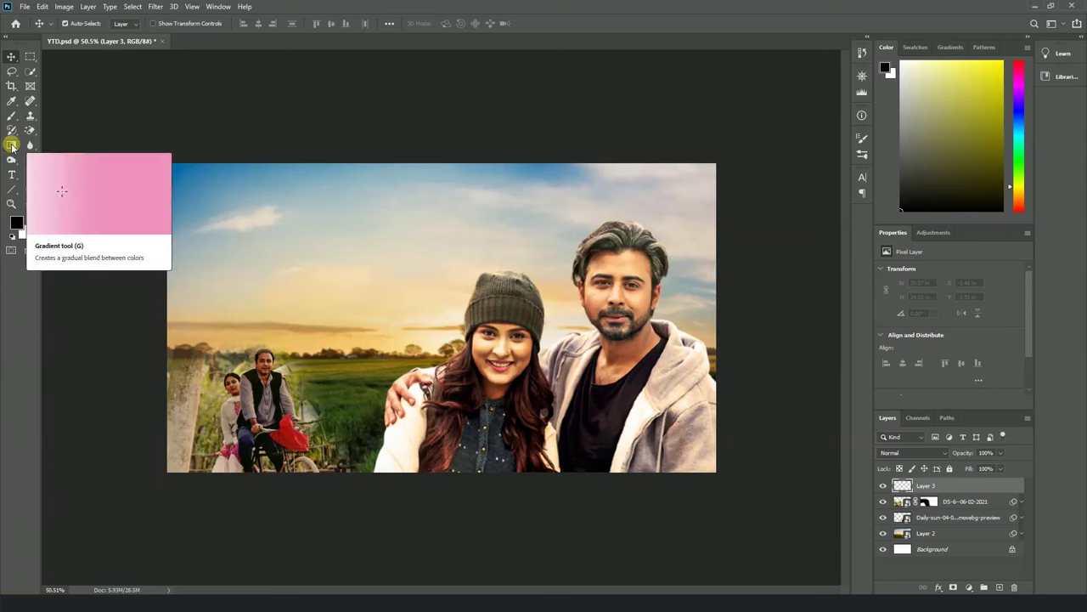
click(12, 146)
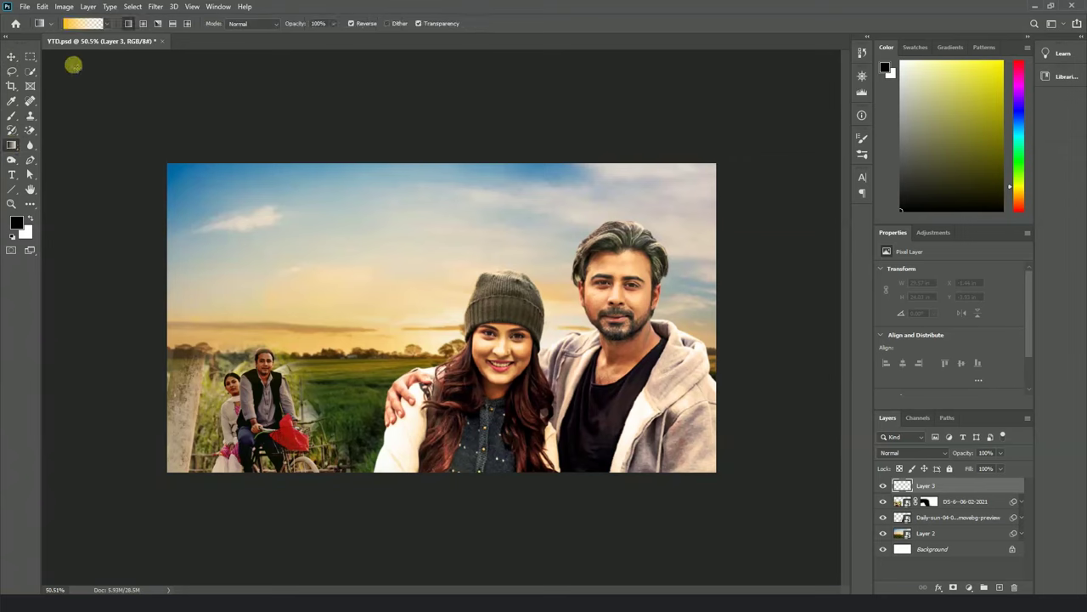
click(85, 24)
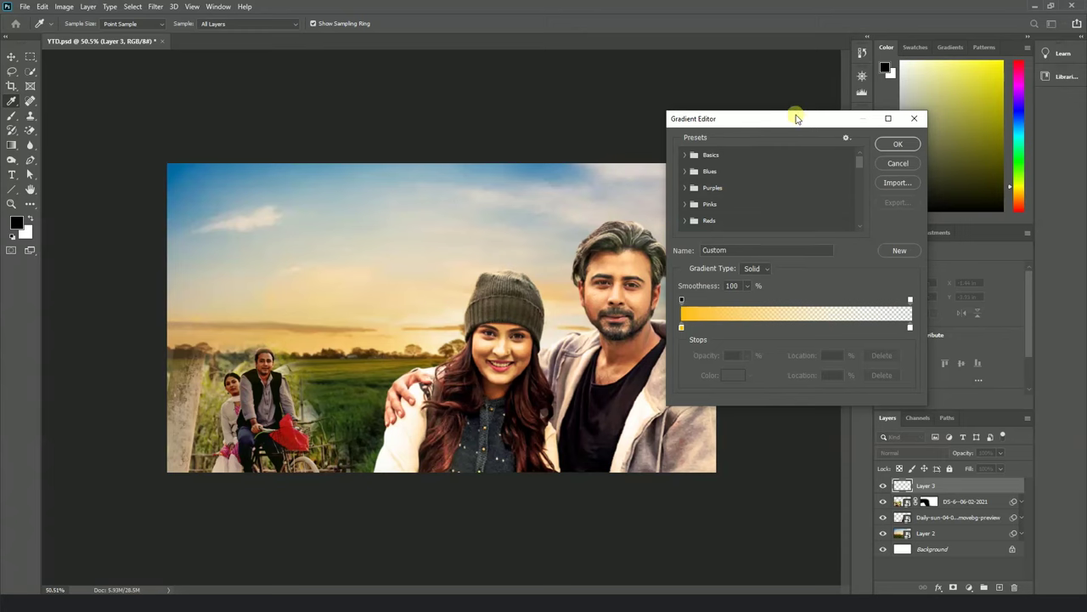
drag(793, 108, 834, 108)
double_click(723, 319)
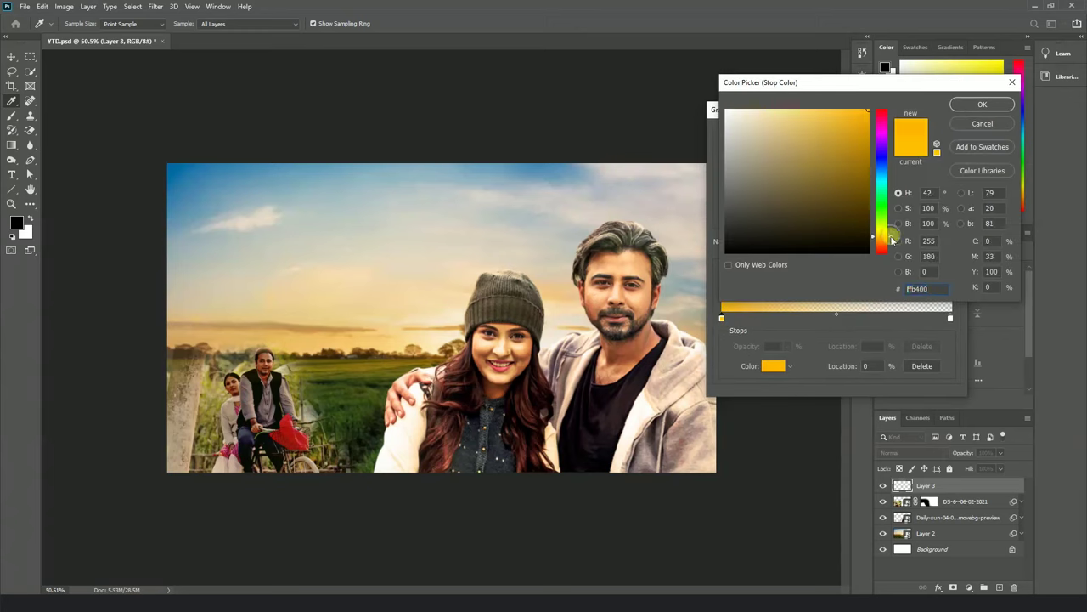
click(974, 106)
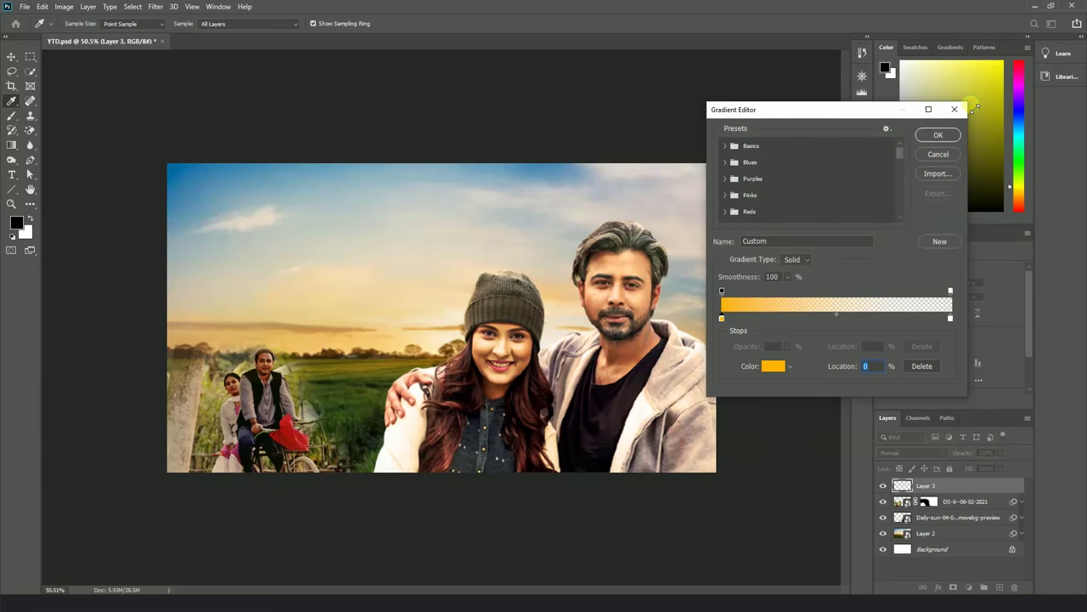
click(938, 135)
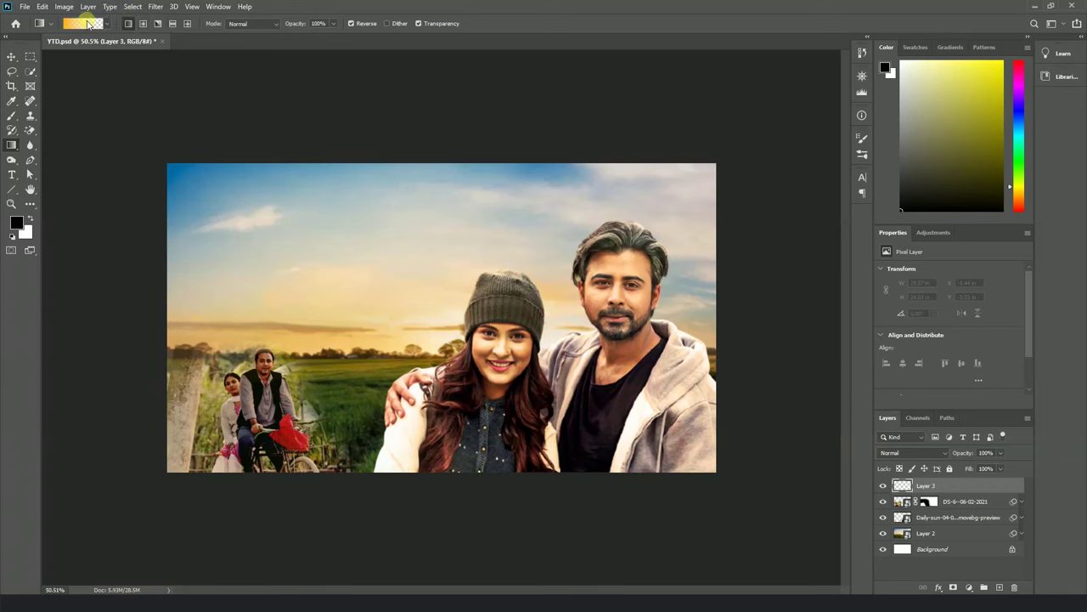
Check the custom gradient's end color stop and end opacity stop, then accept the gradient.
click(85, 23)
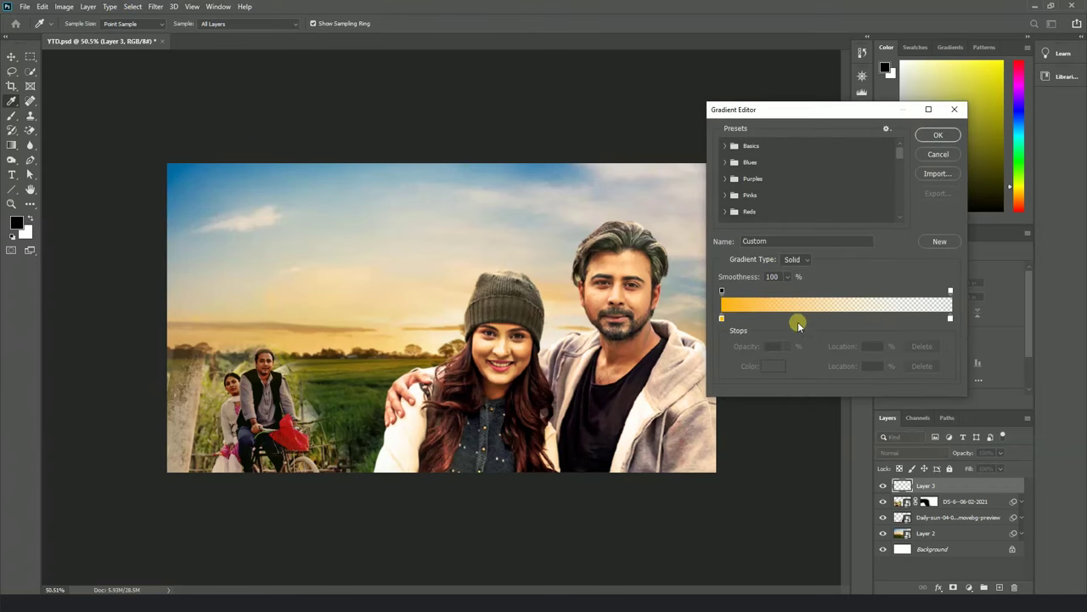
click(950, 320)
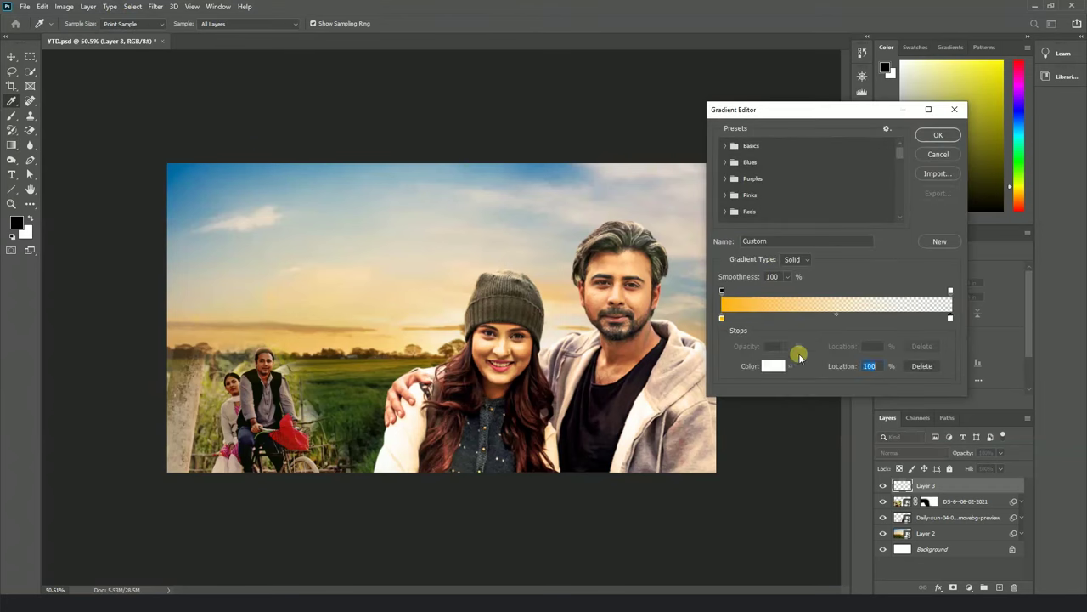
click(950, 292)
click(777, 349)
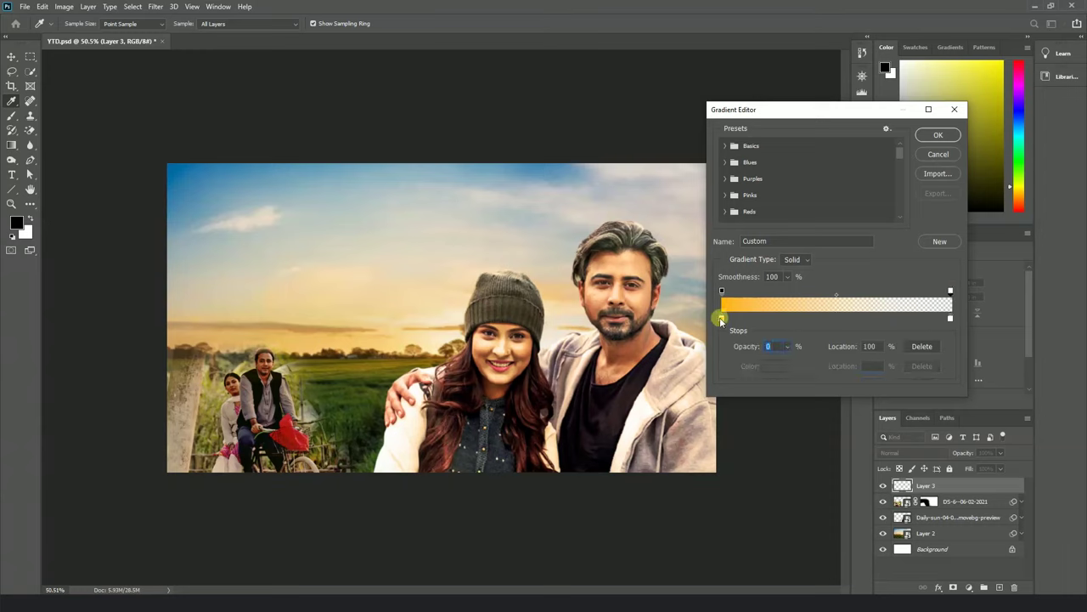
click(938, 136)
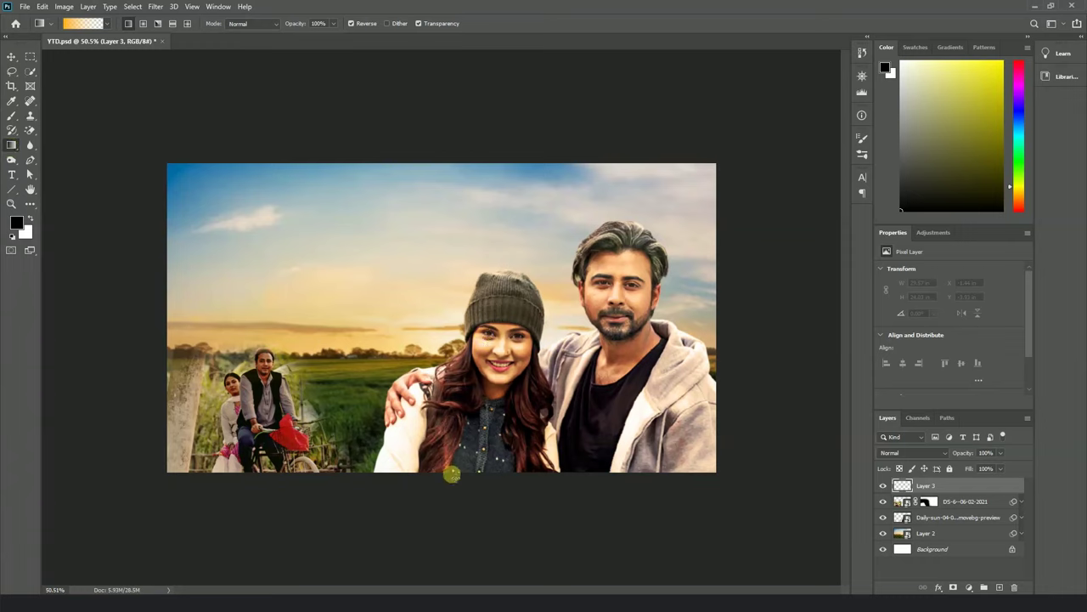
drag(454, 474, 476, 167)
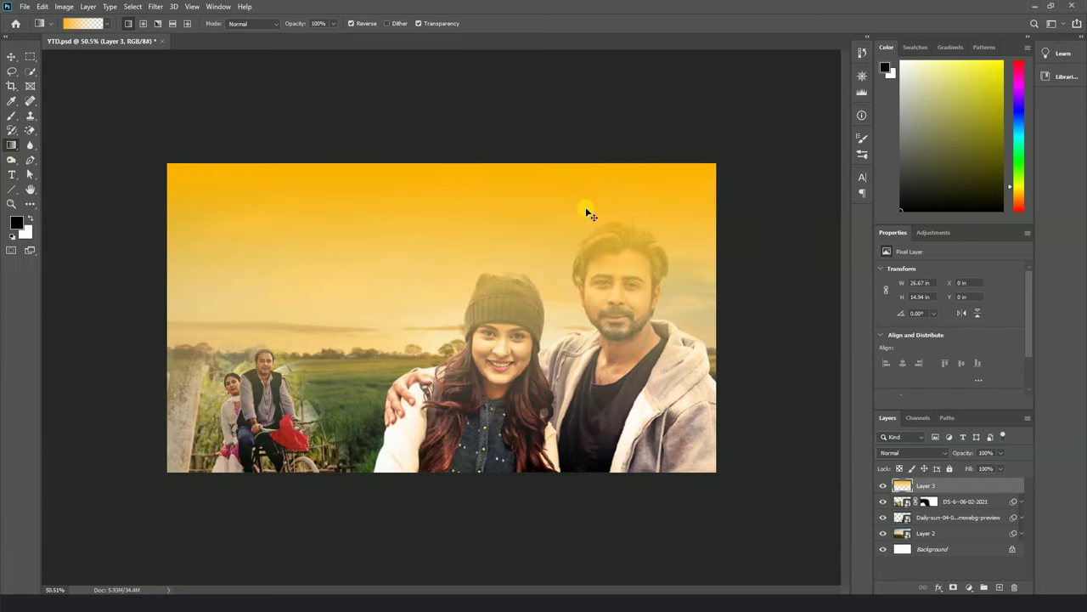
key(ctrl+z)
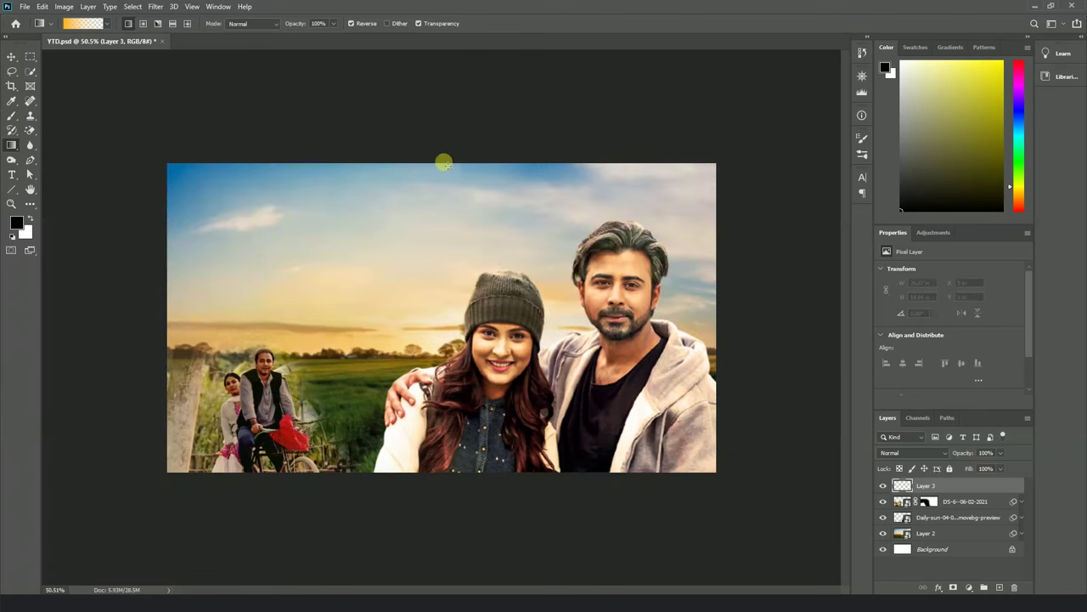
drag(446, 201, 466, 459)
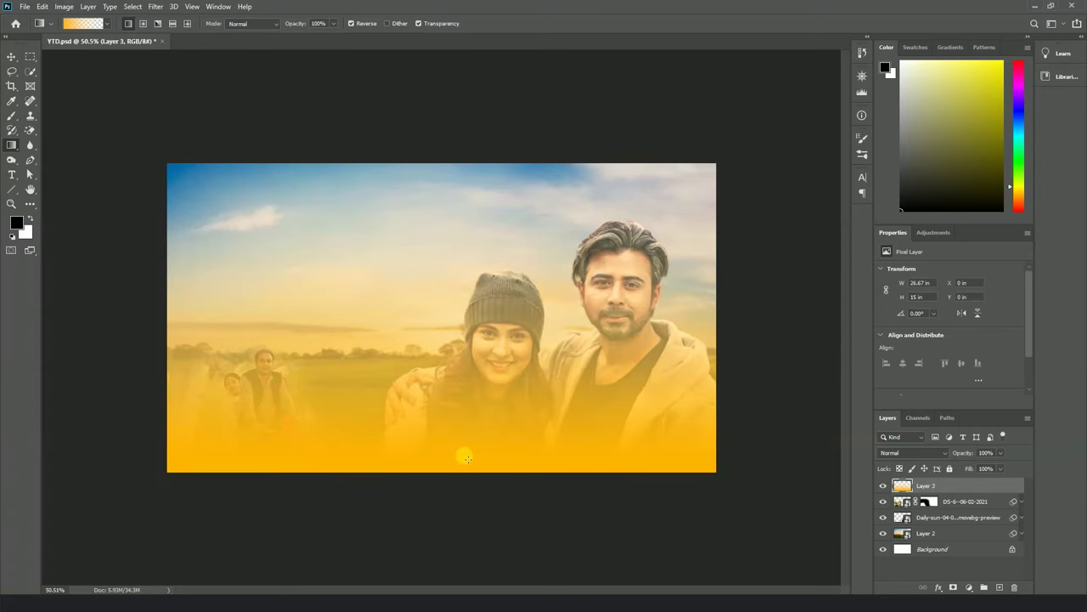
scroll(470, 452, down, 1)
key(ctrl+z)
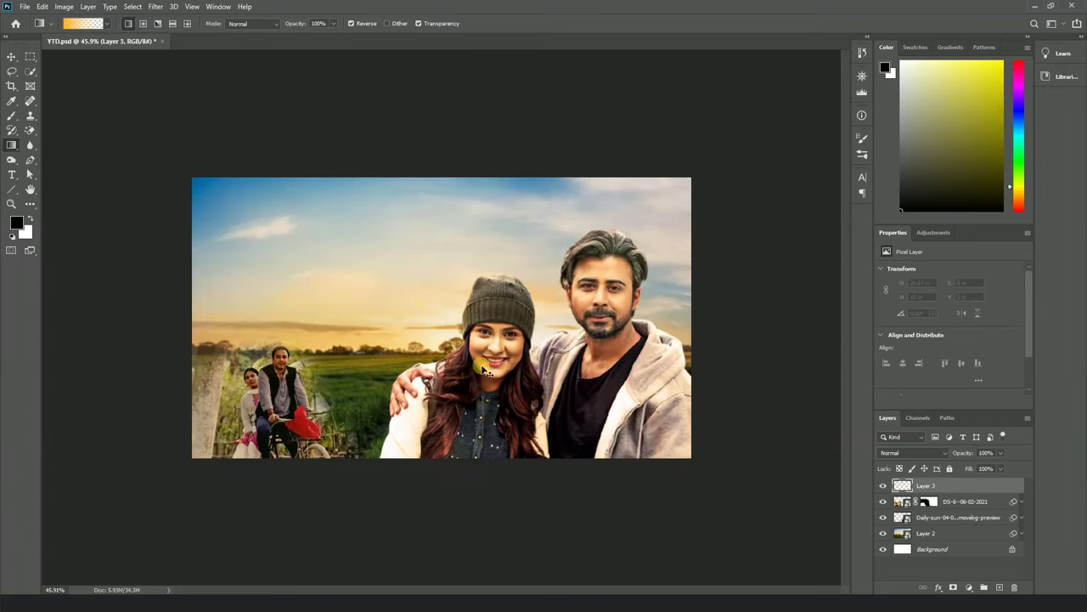
Draw the orange-yellow gradient rising from the canvas's lower edge on Layer 3, then reduce its height to 57.71%, keeping it at that edge.
drag(456, 177, 478, 533)
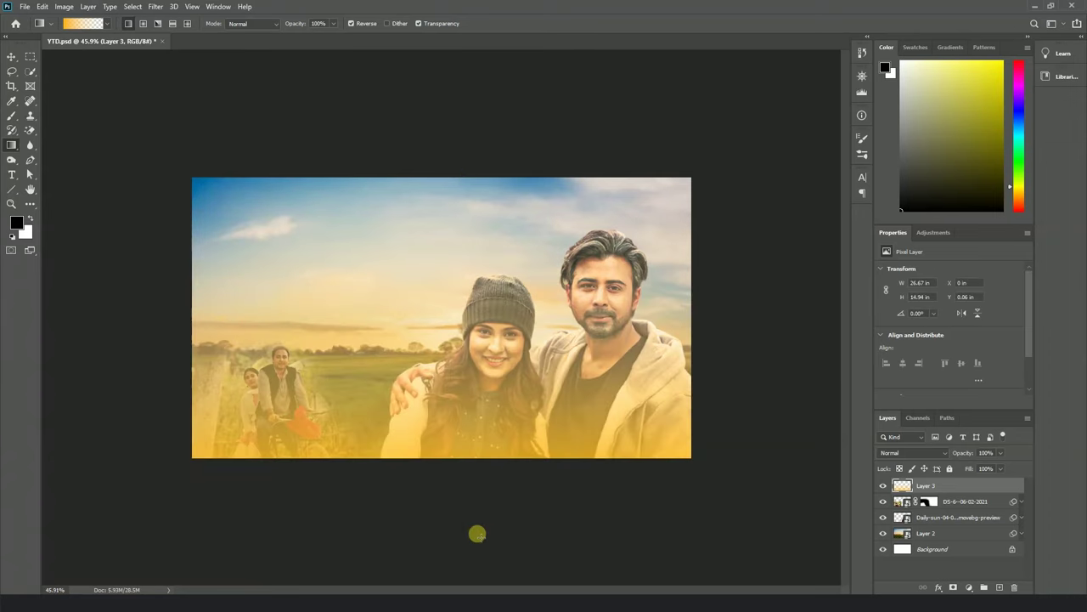
click(11, 56)
key(ctrl+t)
drag(559, 336, 559, 367)
drag(442, 490, 443, 460)
drag(442, 209, 442, 299)
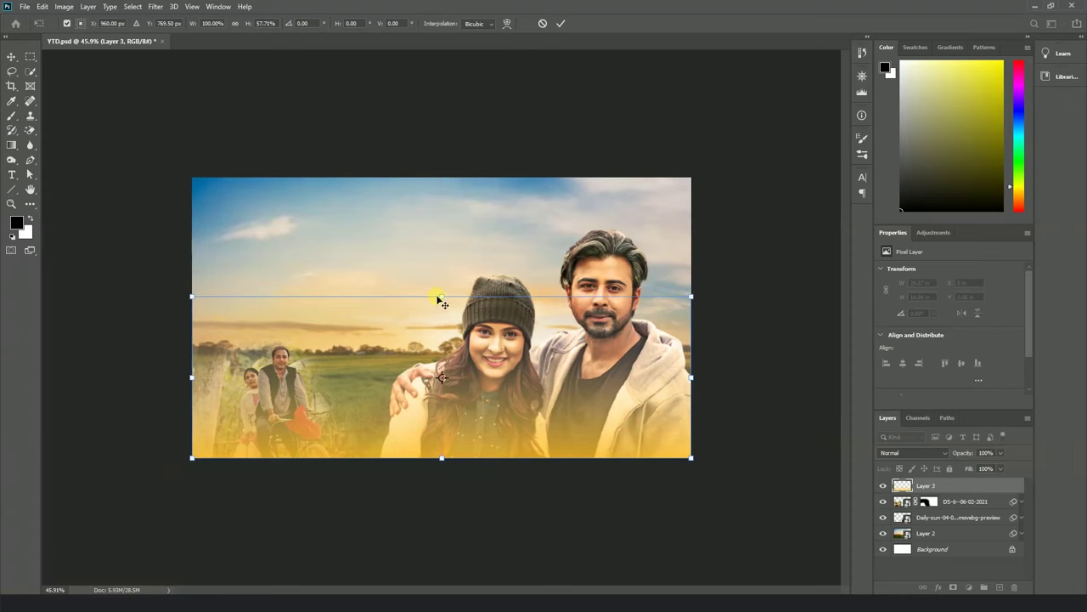
key(Return)
scroll(459, 272, down, 3)
scroll(510, 236, up, 2)
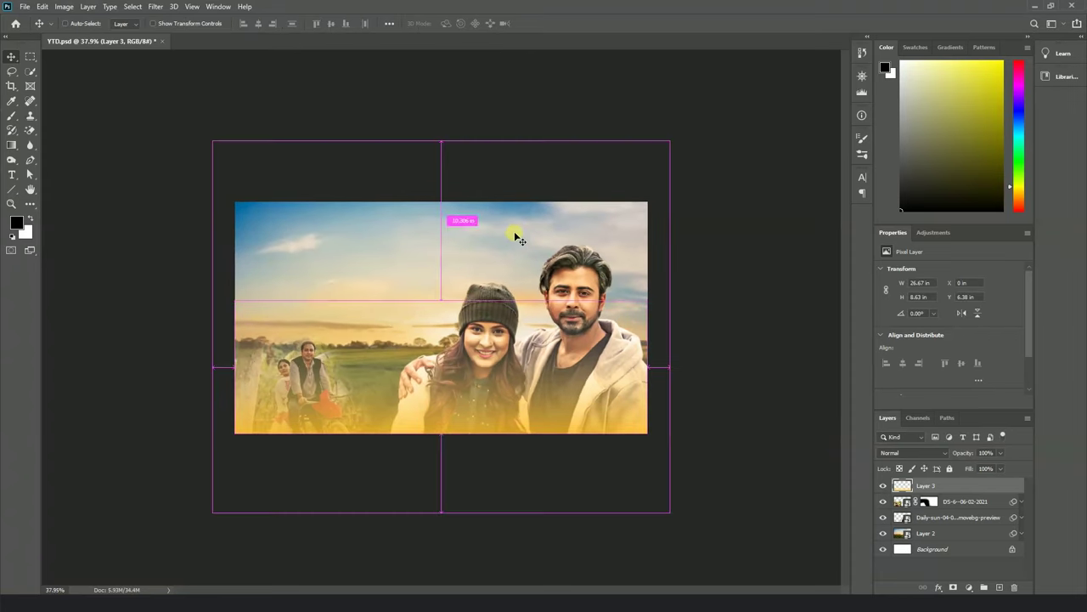
scroll(688, 314, up, 1)
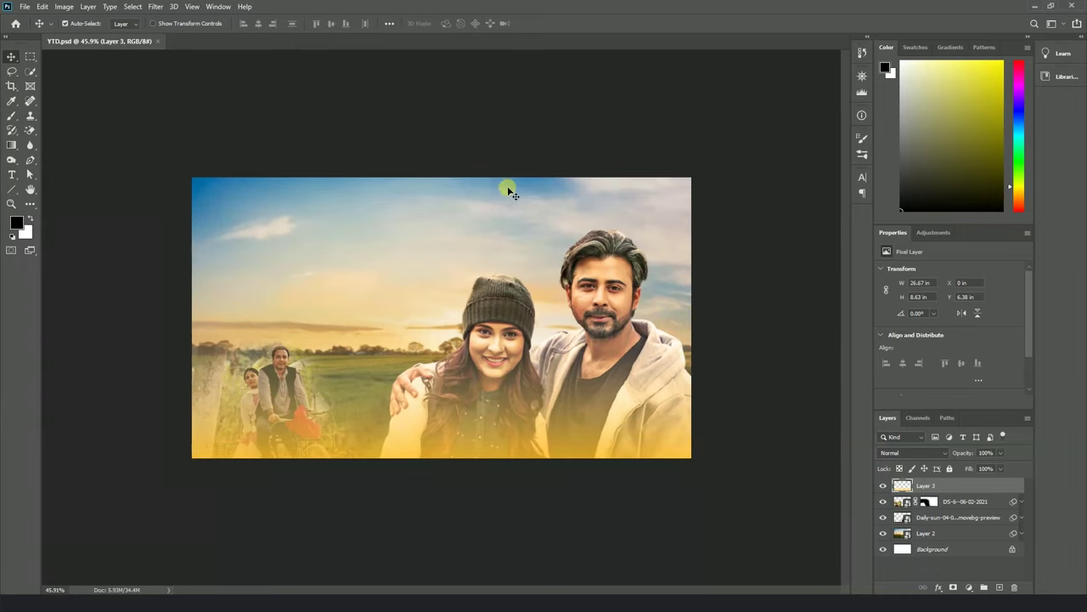
Add a new layer above gradient Layer 3 and set the foreground color to yellow #ffd71b.
click(222, 186)
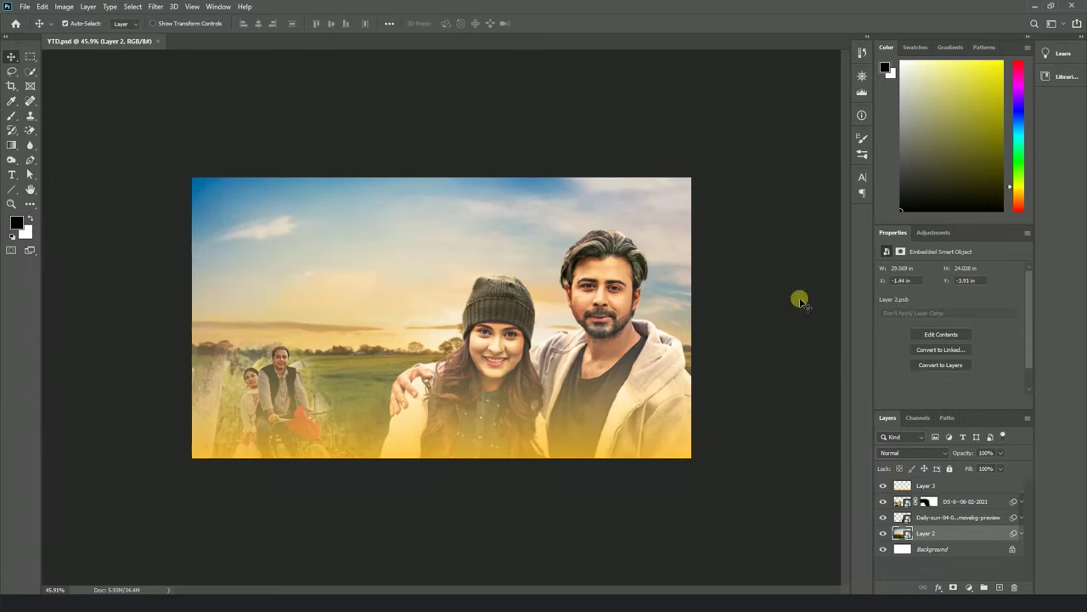
click(943, 488)
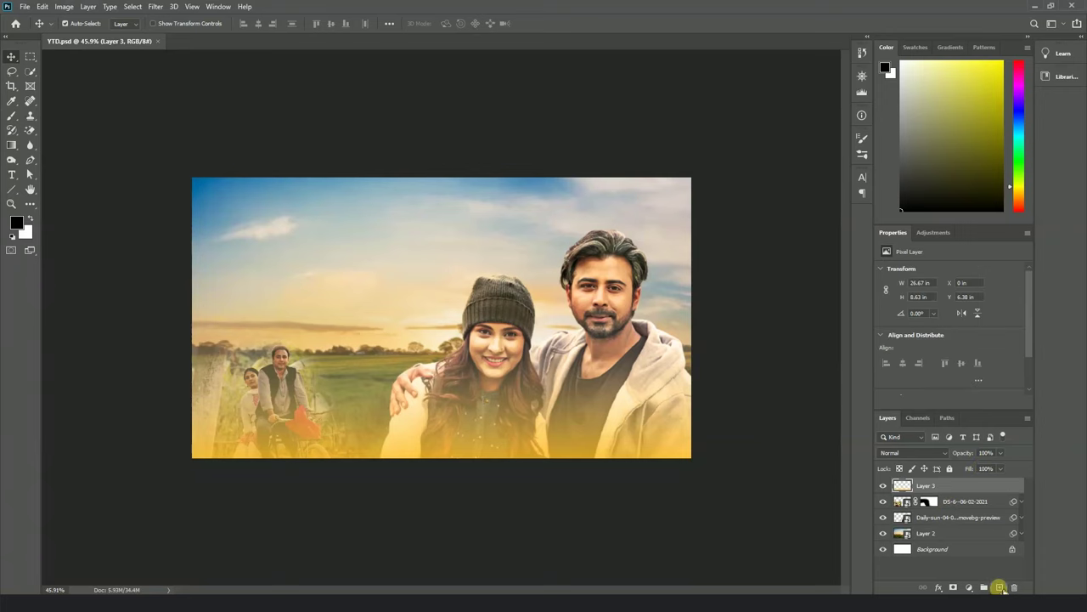
click(999, 587)
click(17, 222)
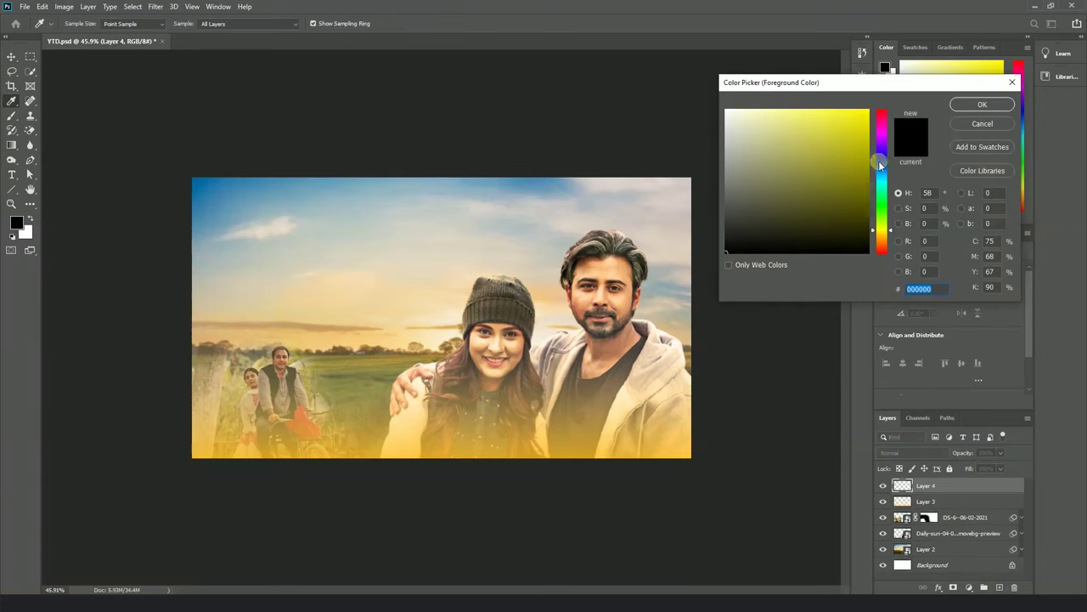
drag(873, 231, 877, 236)
drag(855, 131, 858, 111)
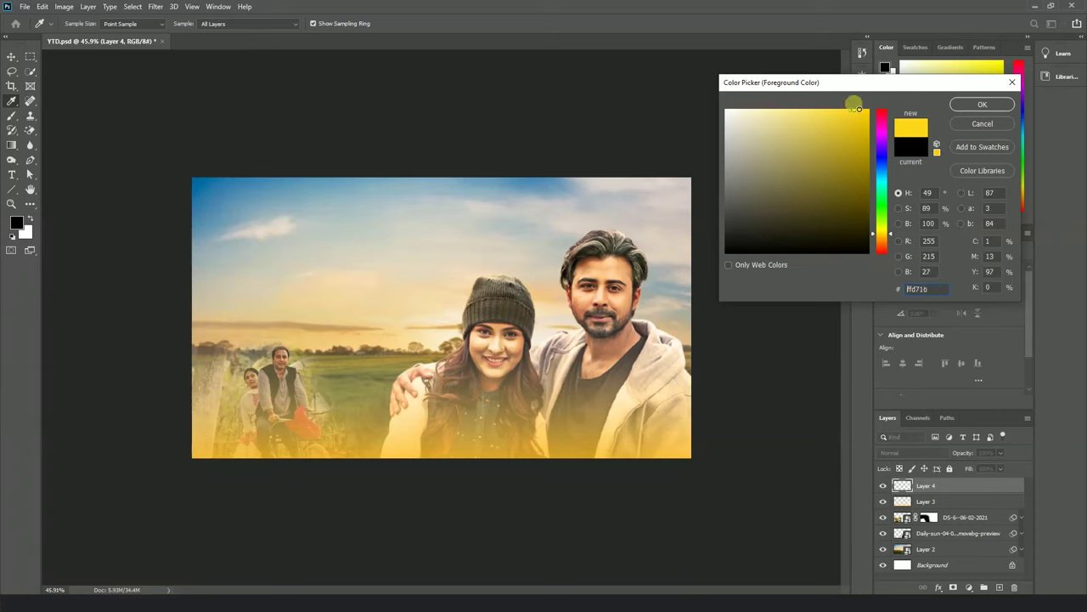
click(982, 103)
Paint yellow along the sky's upper edge on Layer 4 with a 1000 px brush at 40% opacity and set its blend mode to Color.
click(11, 117)
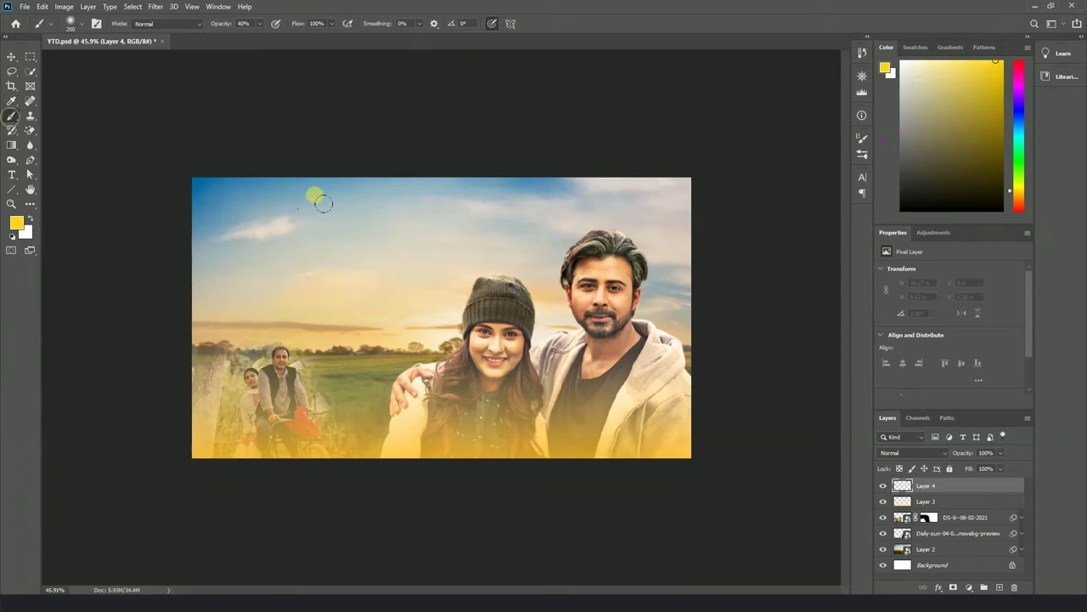
scroll(315, 194, down, 1)
key(bracketright)
key(bracketright)
key(bracketright)
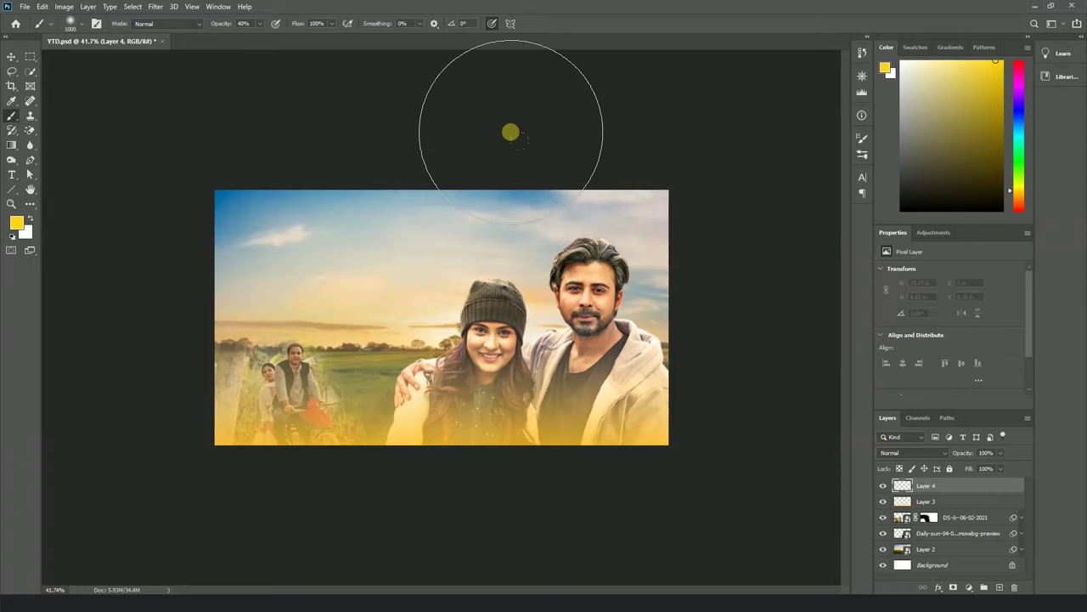
mouse_move(260, 145)
mouse_down()
mouse_move(136, 161)
mouse_move(129, 197)
mouse_up()
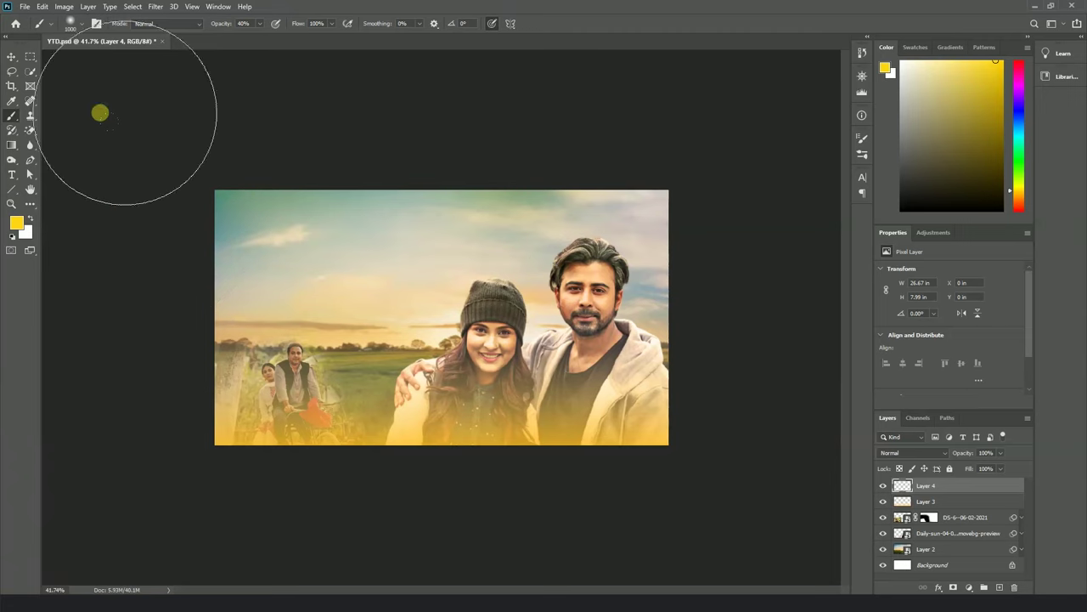
click(11, 56)
scroll(478, 252, up, 1)
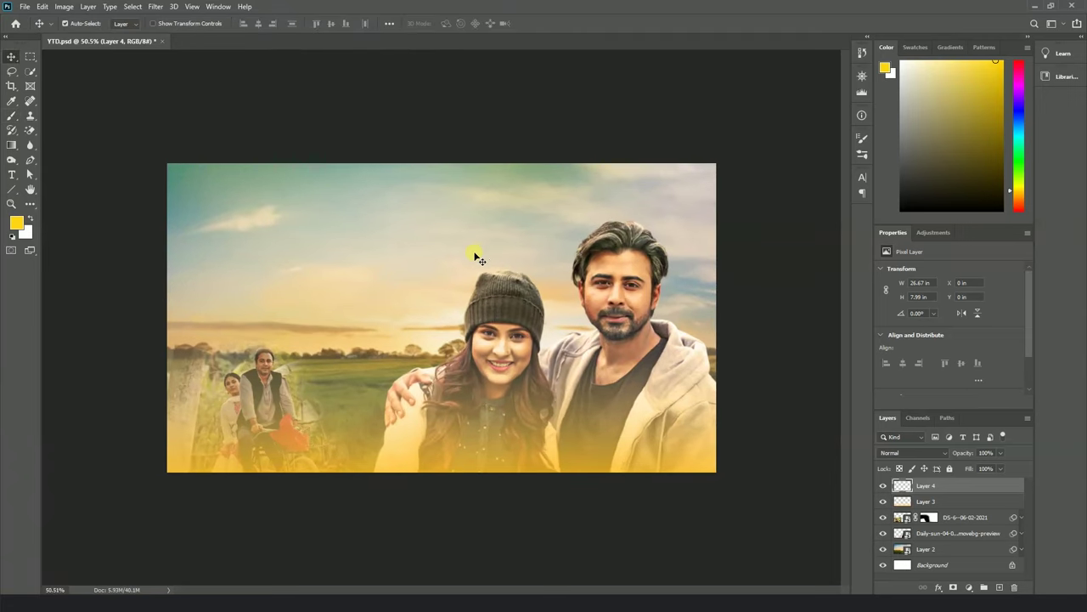
click(911, 453)
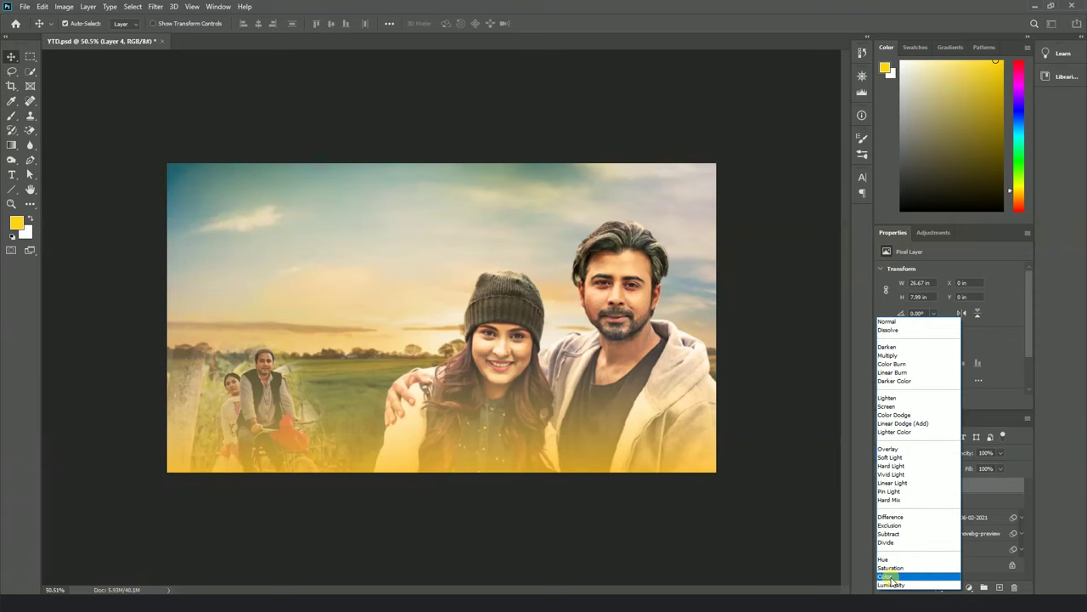
click(888, 577)
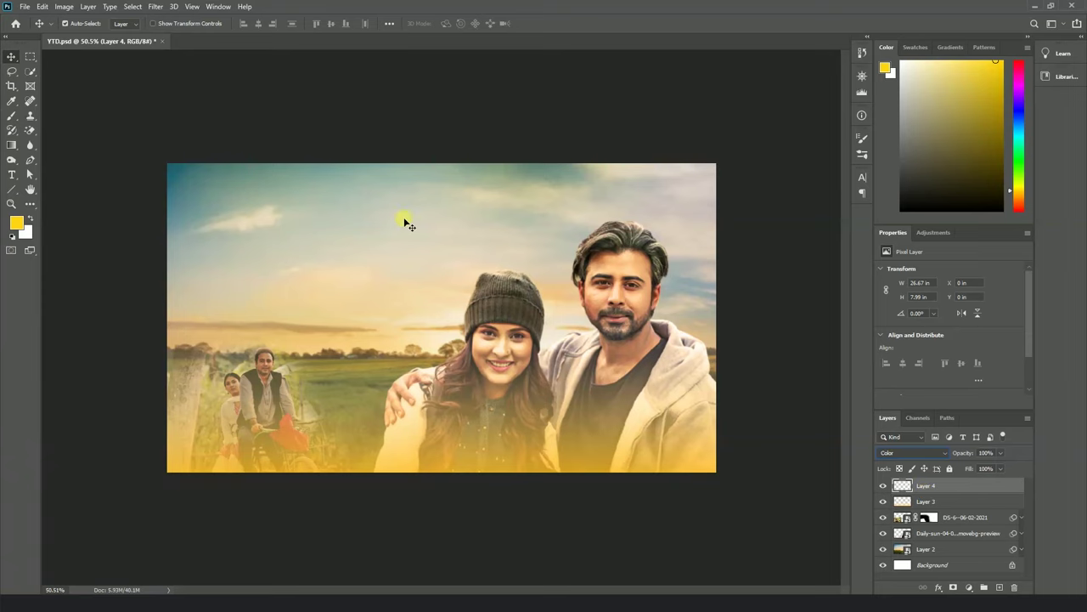
Brush more yellow over the upper sky on Layer 4, strengthening the tint toward the upper-right corner.
scroll(461, 201, down, 1)
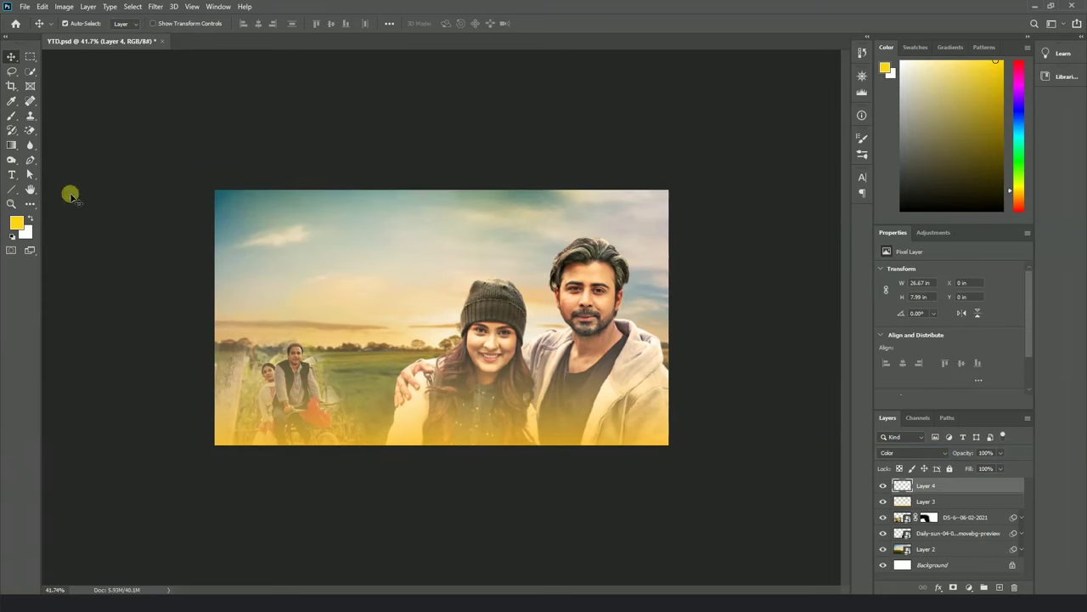
click(12, 115)
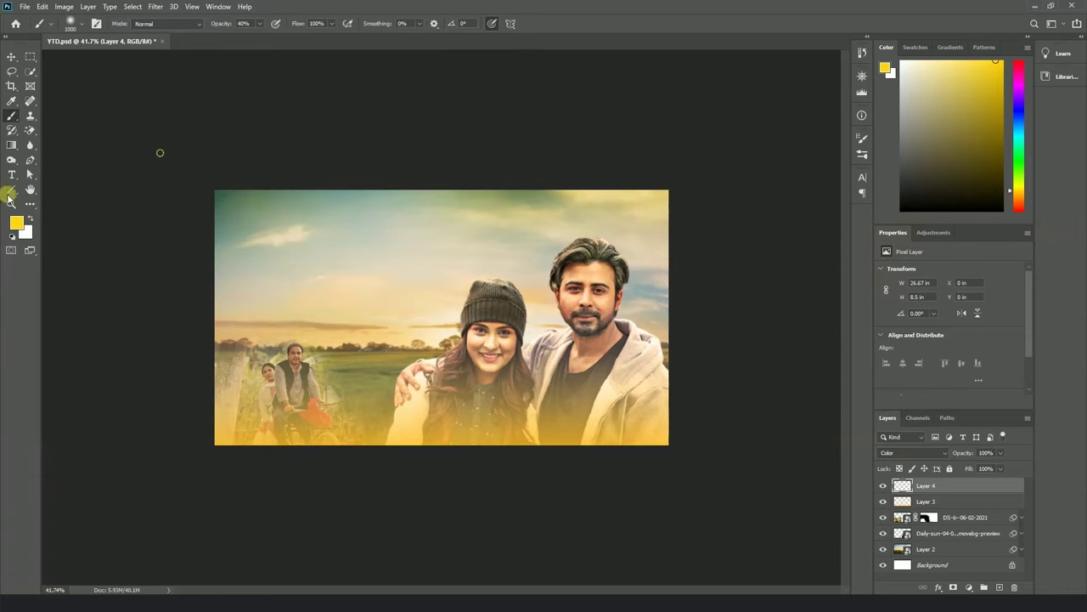
click(11, 56)
scroll(595, 255, up, 1)
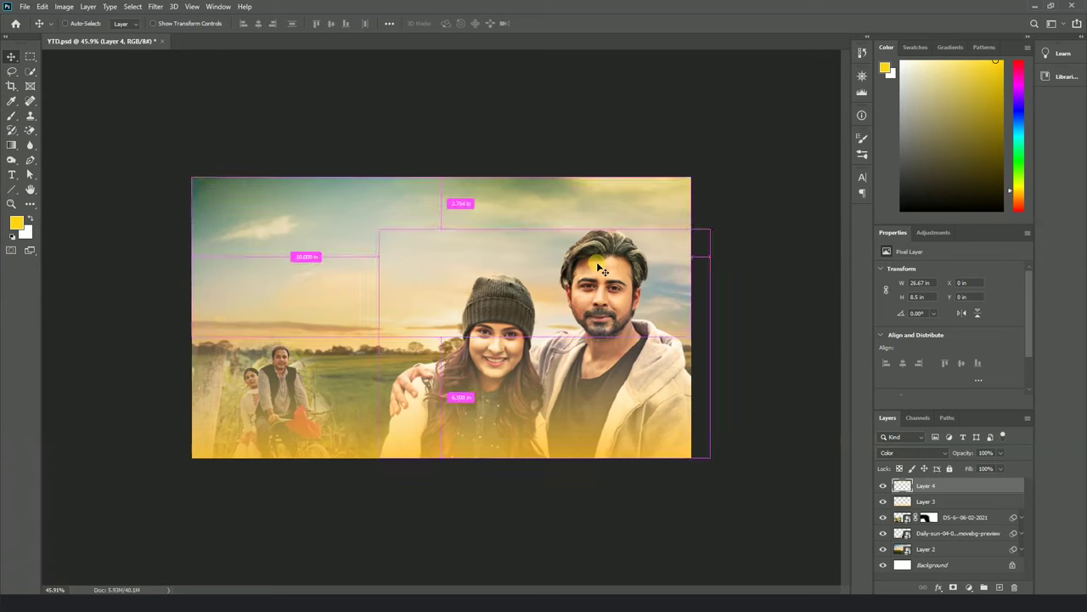
scroll(522, 310, up, 1)
scroll(522, 310, up, 1)
scroll(523, 310, down, 1)
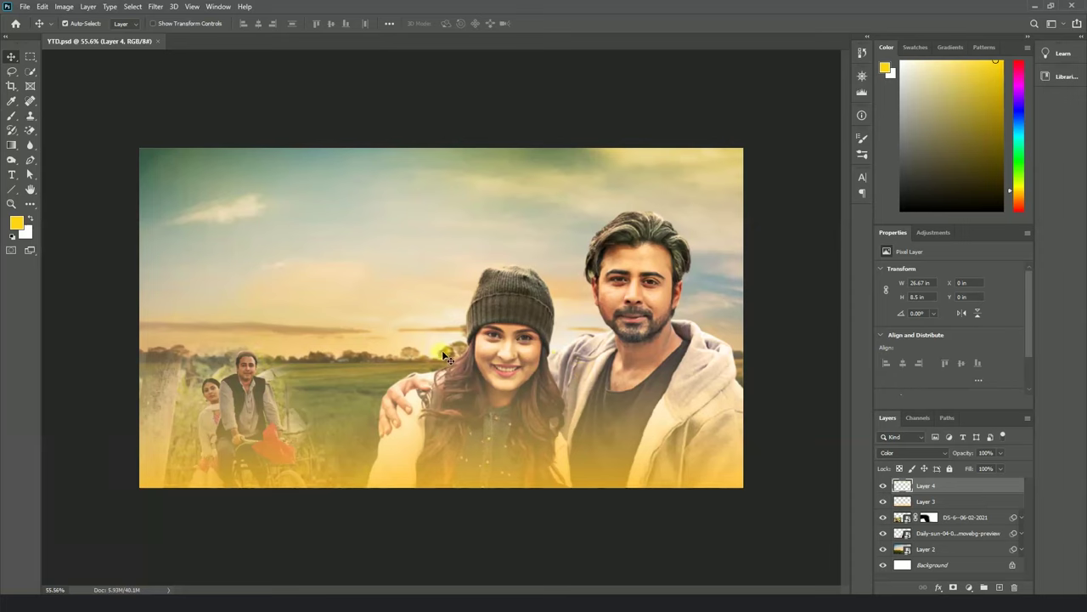
Add a text layer in the sky above the bicycle couple and set its font size to 164.14 pt.
click(12, 174)
scroll(312, 255, up, 1)
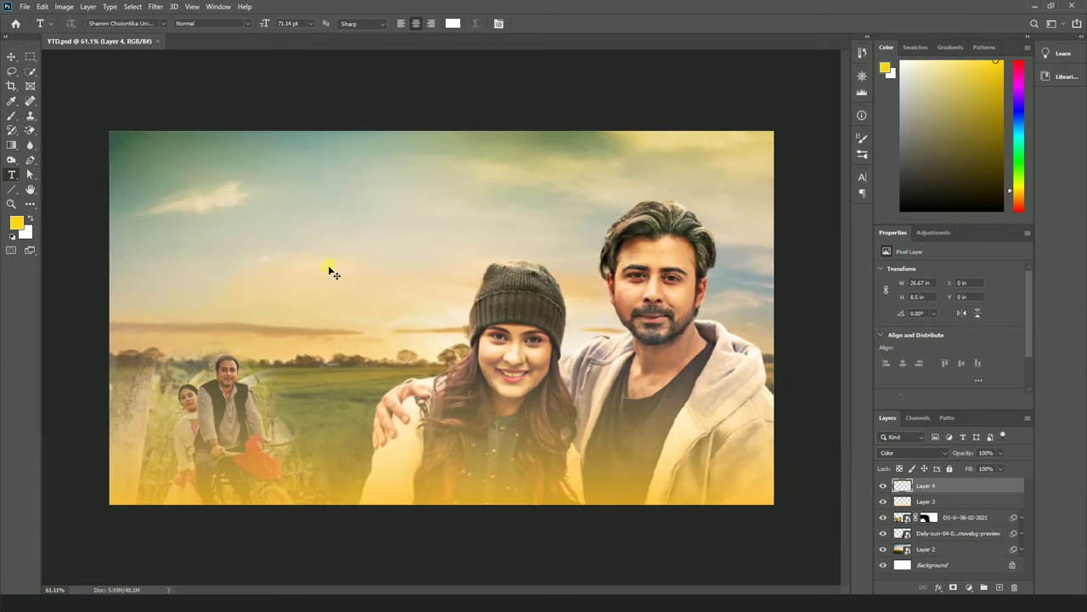
click(265, 253)
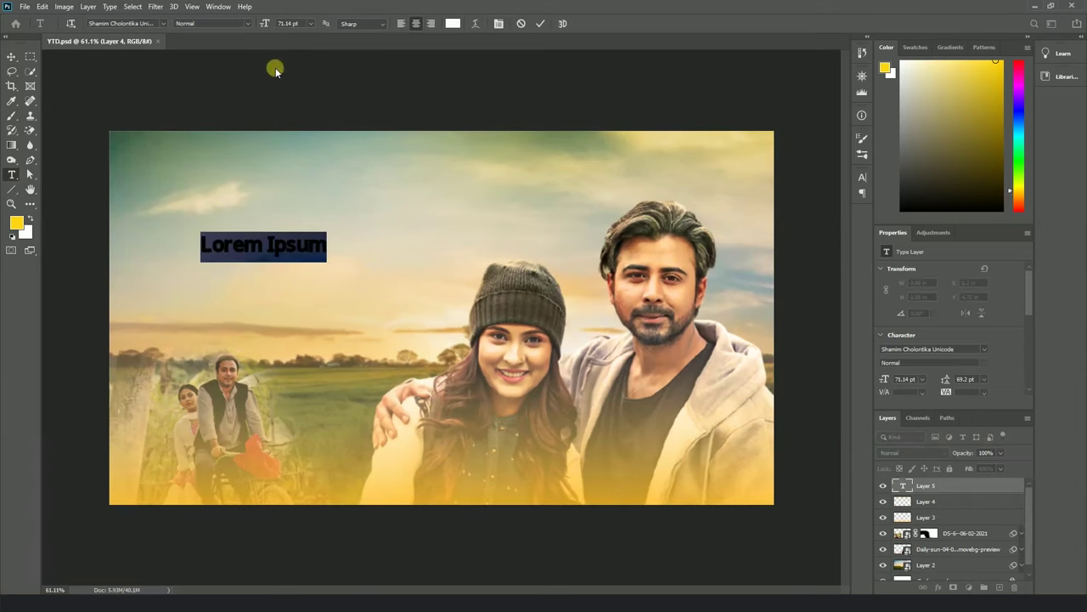
drag(269, 23, 316, 20)
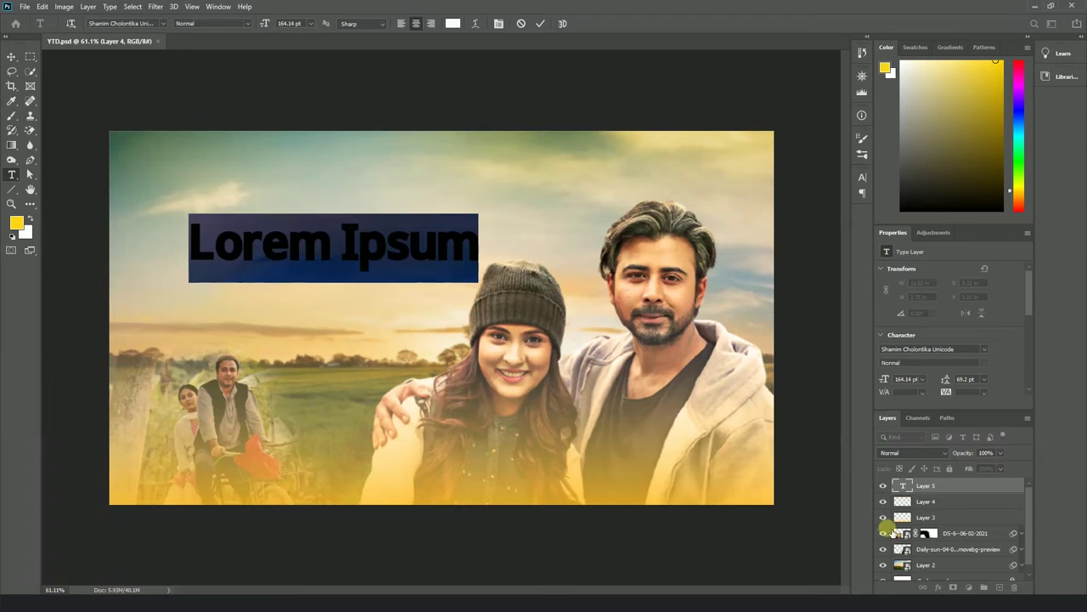
Turn on Bangla keyboard input and clear the Lorem Ipsum placeholder from the new text layer.
click(955, 601)
right_click(994, 562)
click(1004, 439)
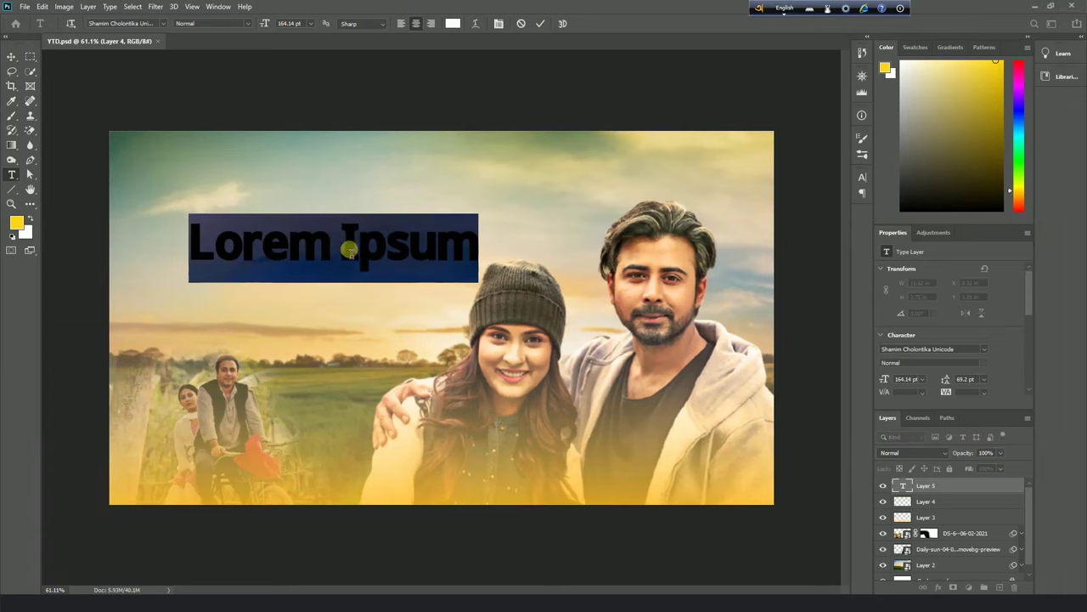
click(348, 249)
double_click(349, 249)
triple_click(349, 249)
key(F12)
text(v)
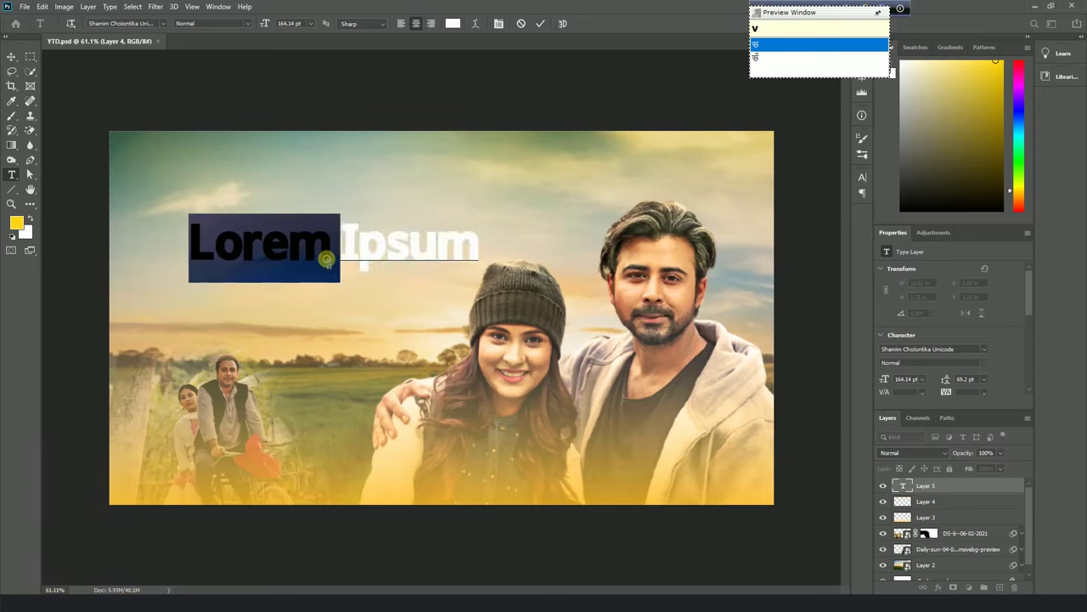
key(space)
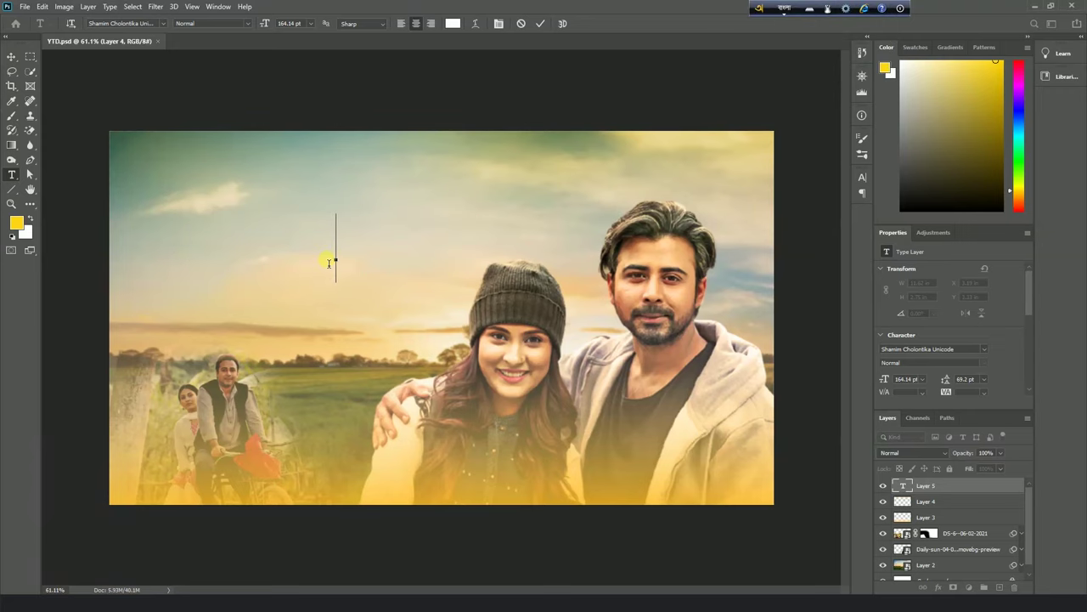
Enter ভাল as the beginning of the Bangla title, removing the wrongly joined letters after it.
text(val)
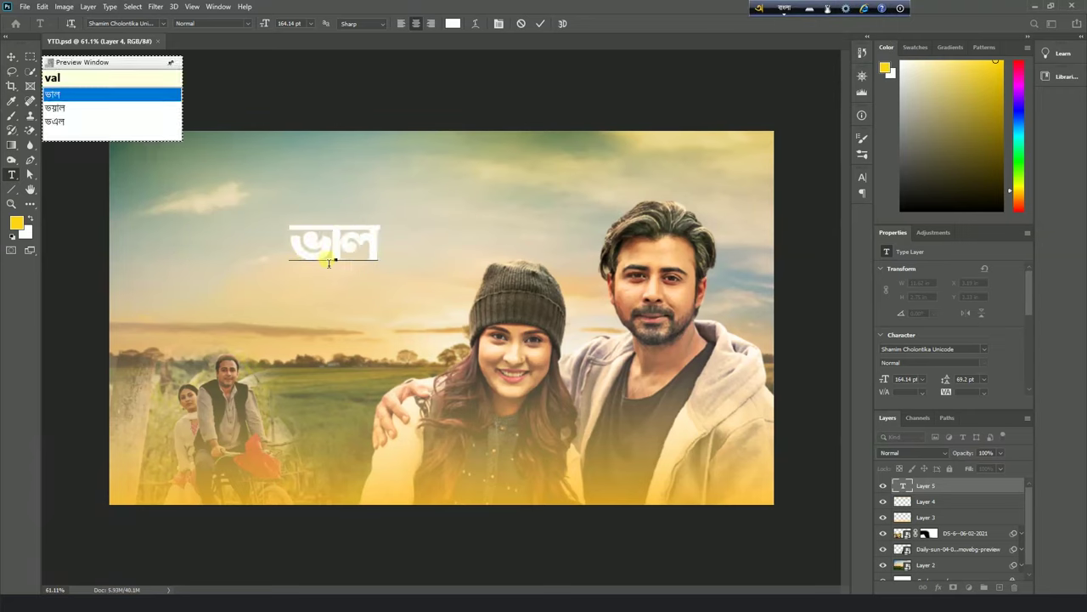
text(vasar)
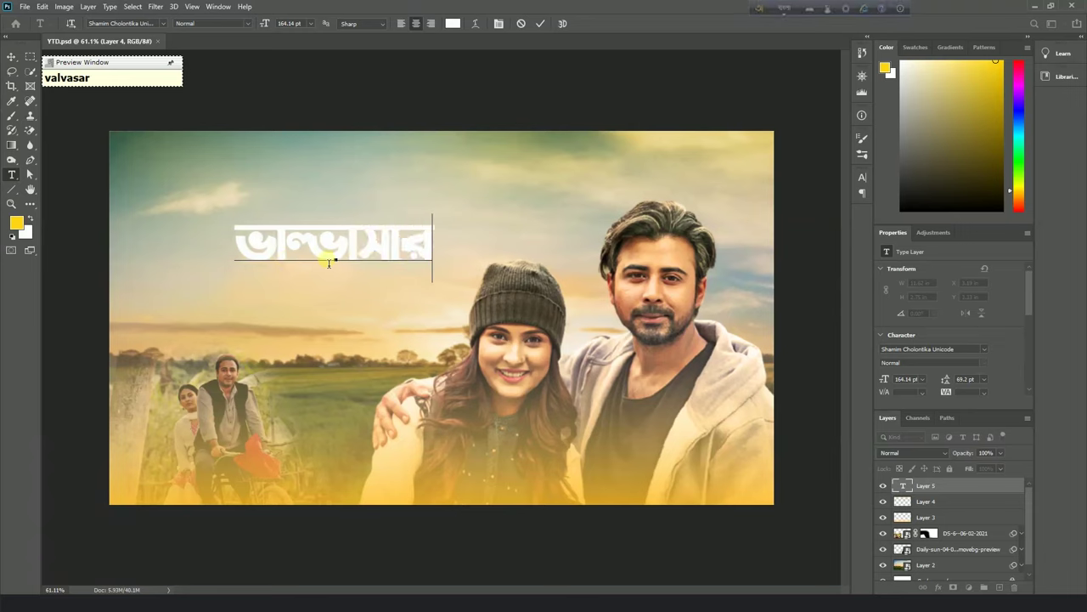
key(BackSpace)
key(BackSpace)
key(BackSpace)
key(BackSpace)
key(BackSpace)
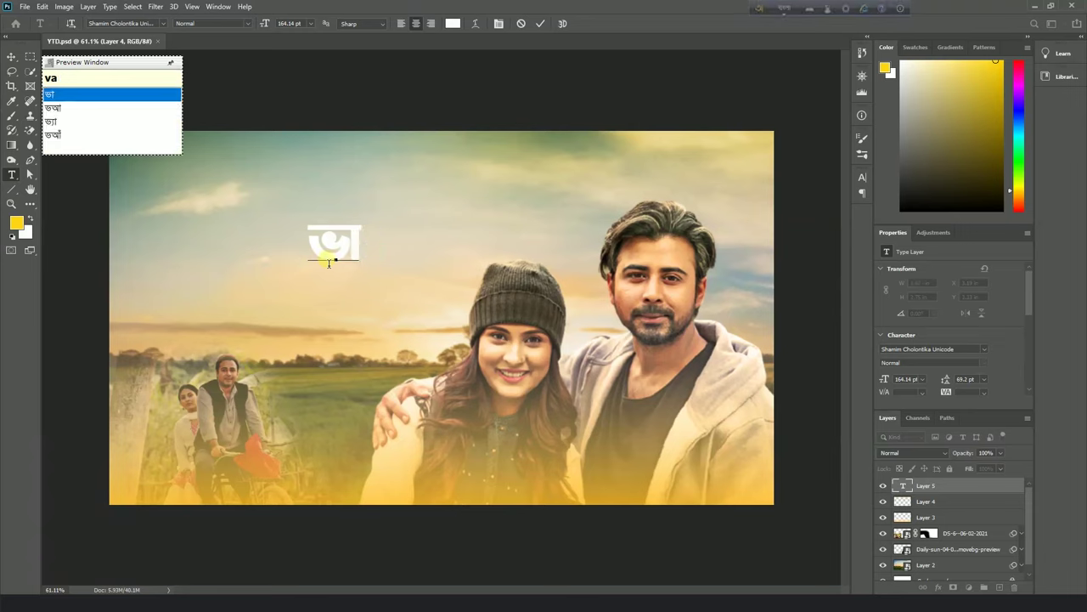
text(l )
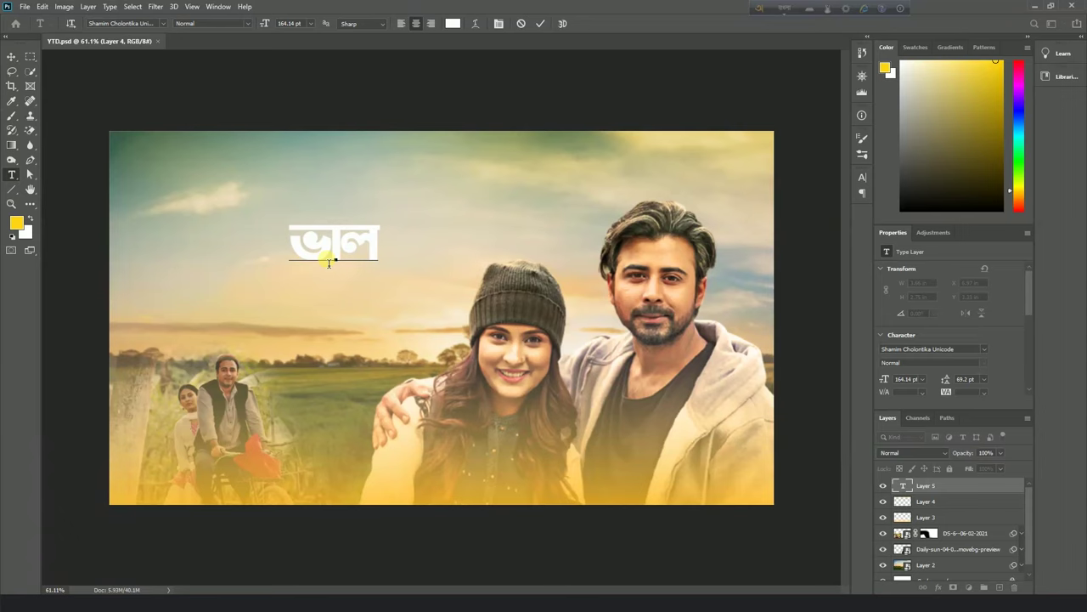
Complete the title word as ভালবাসার, correcting the second ভা to বা.
text(vasar)
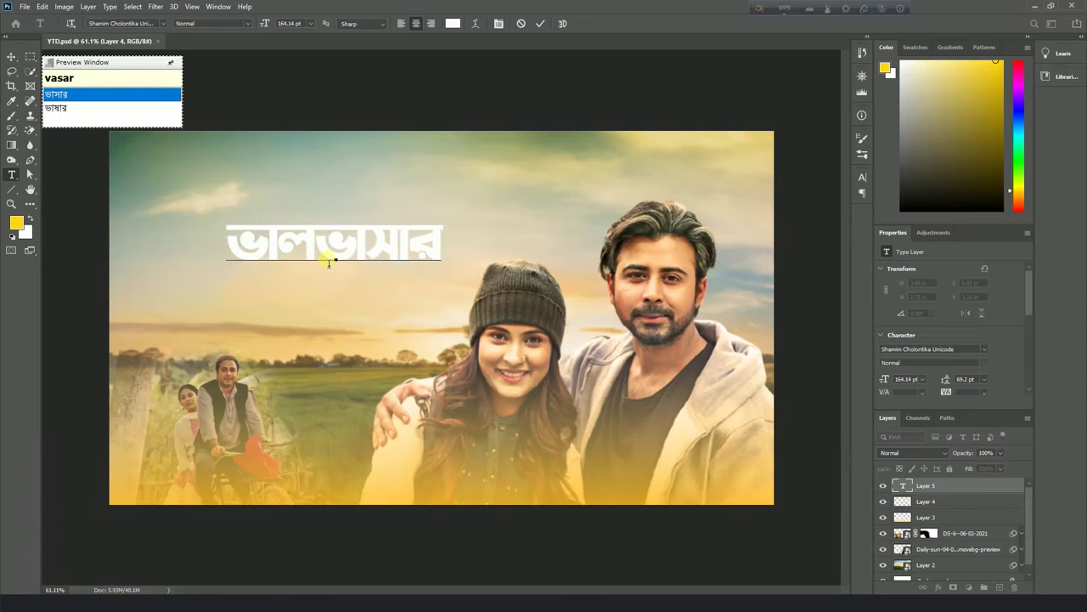
key(BackSpace)
key(BackSpace)
key(BackSpace)
key(BackSpace)
key(BackSpace)
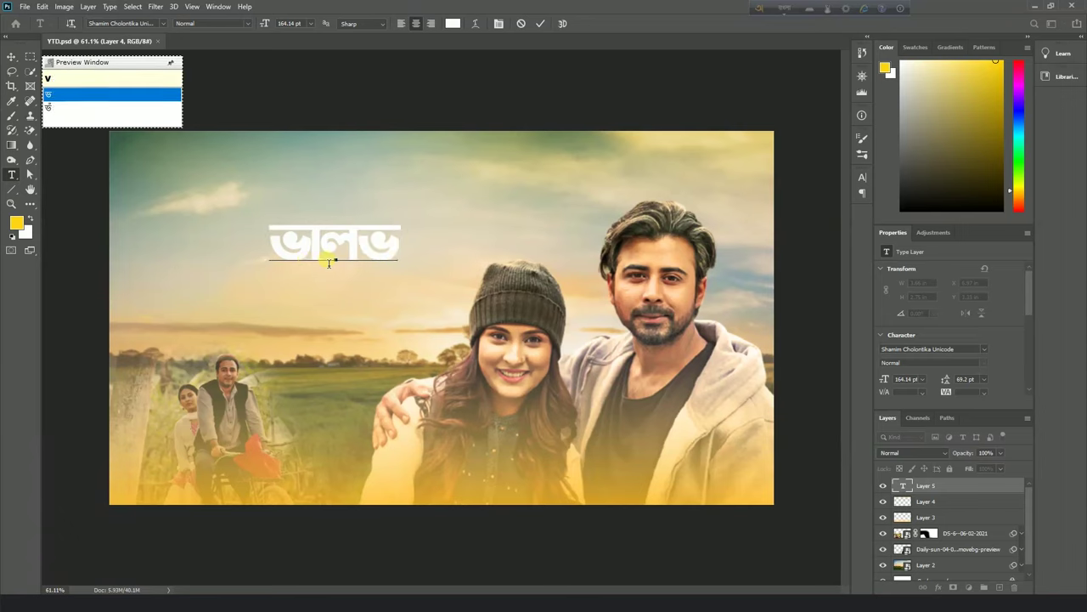
text(basar)
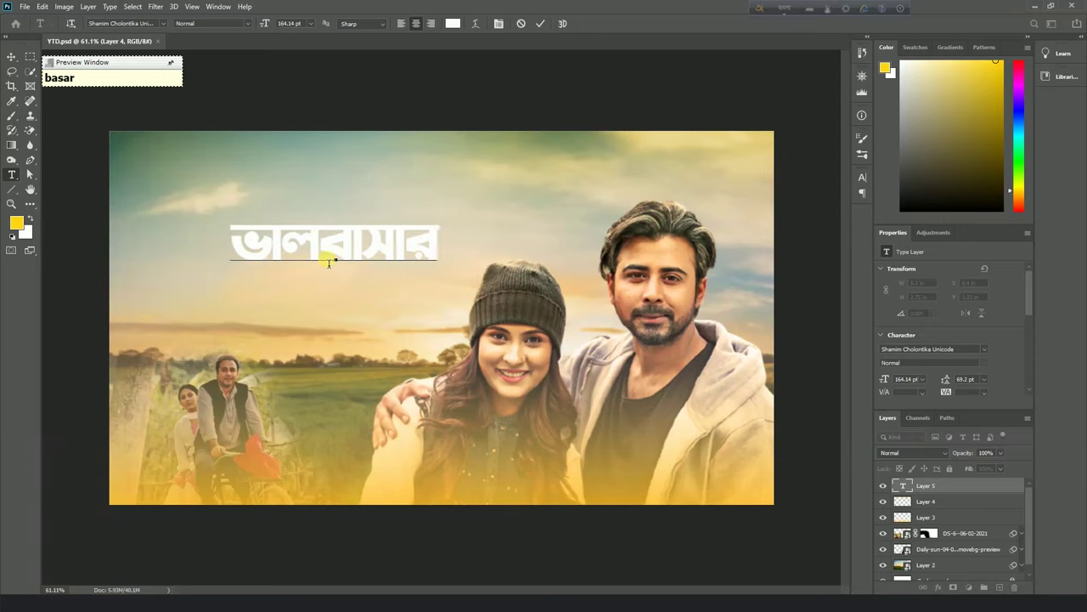
key(BackSpace)
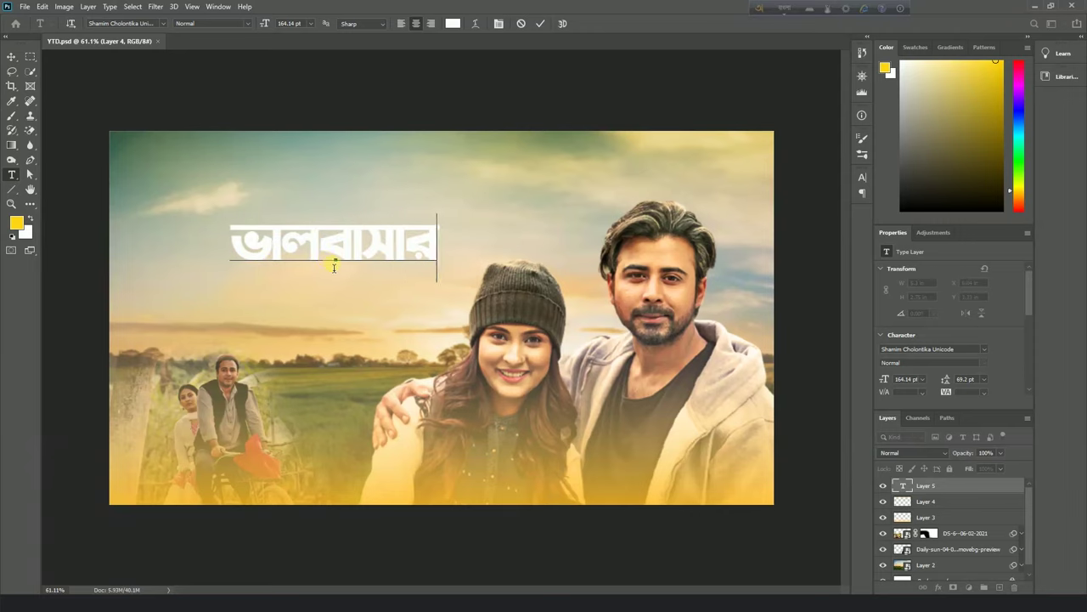
Change the font of the whole title word ভালবাসার to Shorif Suborno Unicode.
double_click(330, 242)
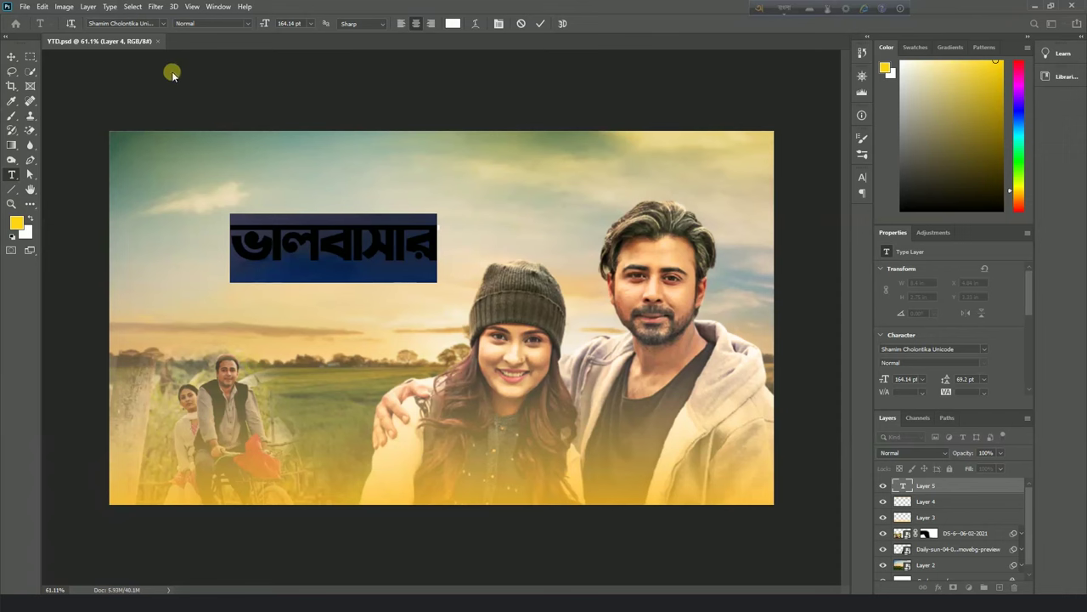
click(165, 26)
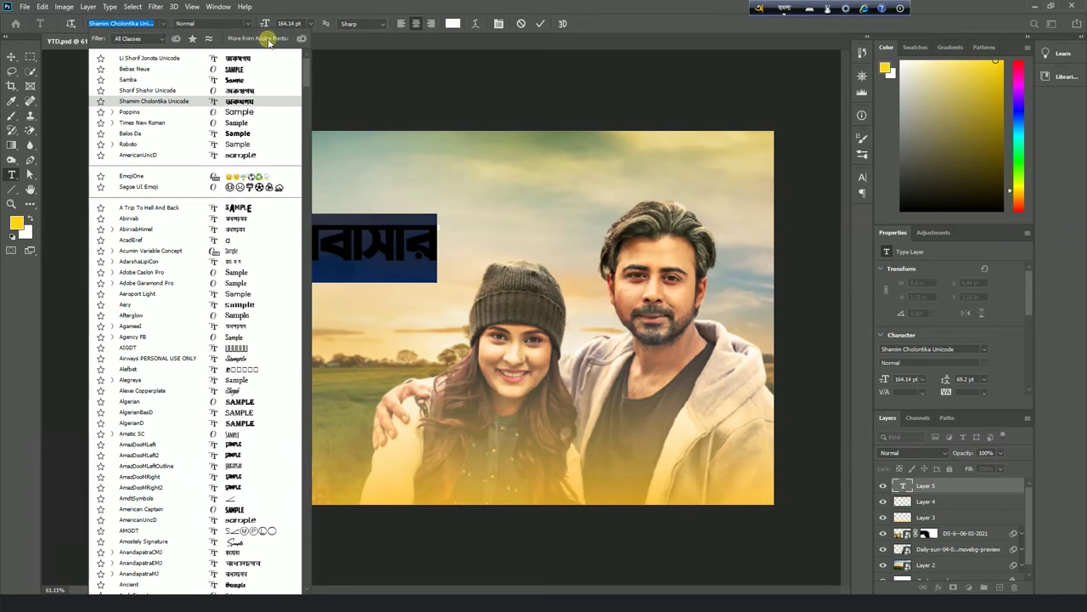
drag(306, 66, 314, 578)
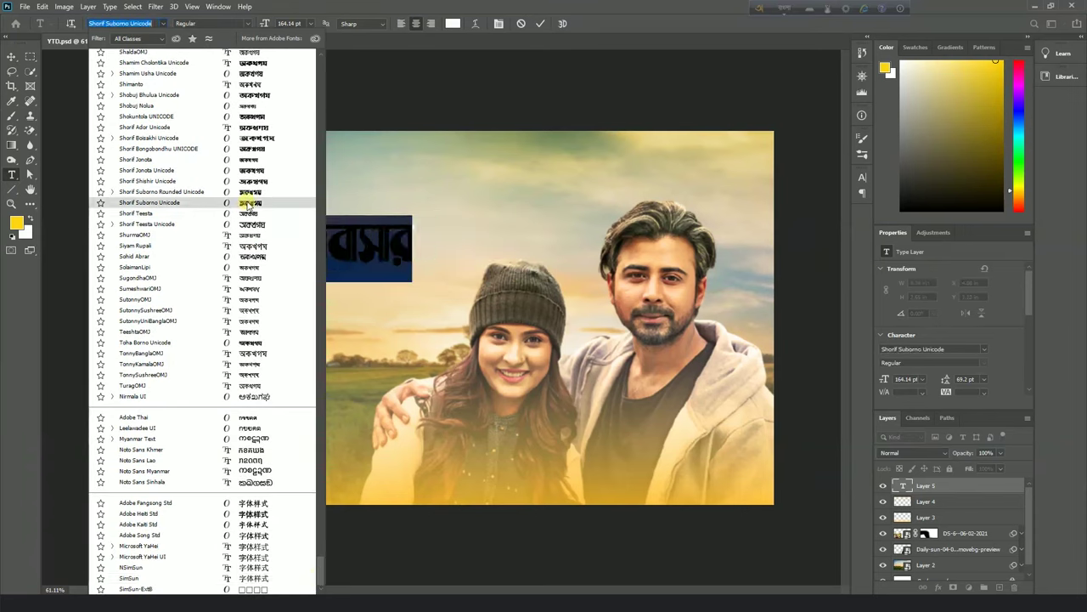
click(248, 205)
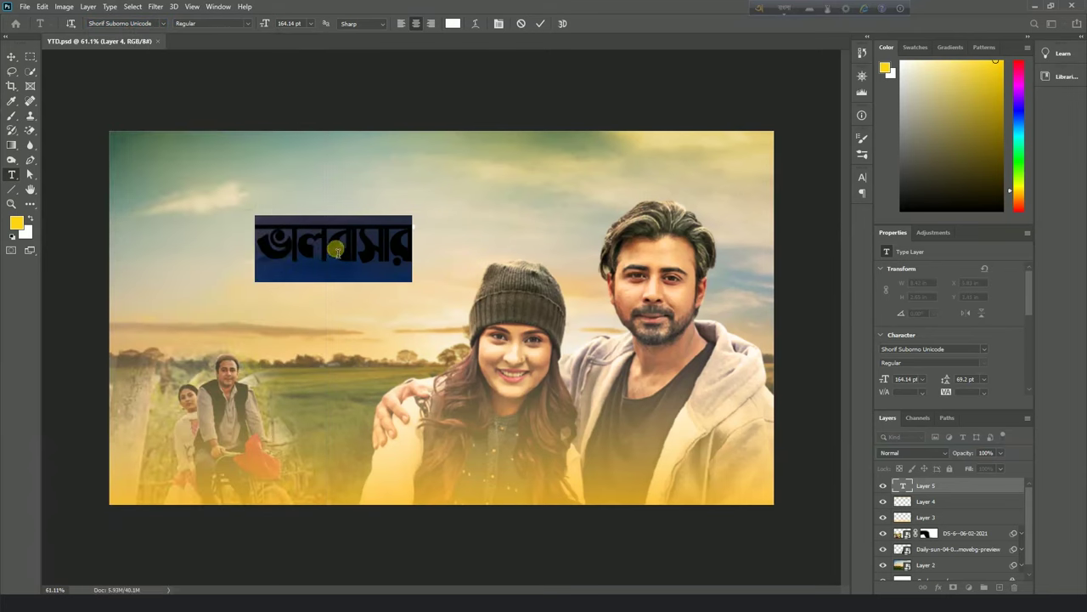
Enlarge only the opening letters ভা of the title to 266.14 pt.
key(ctrl+h)
scroll(384, 297, up, 1)
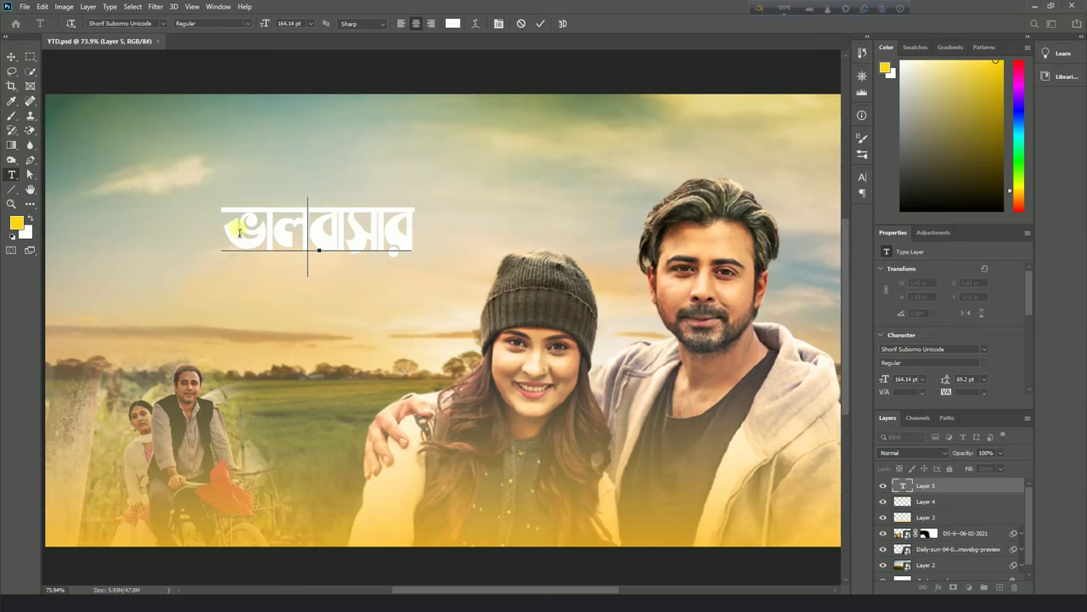
drag(240, 232, 279, 235)
drag(282, 26, 326, 12)
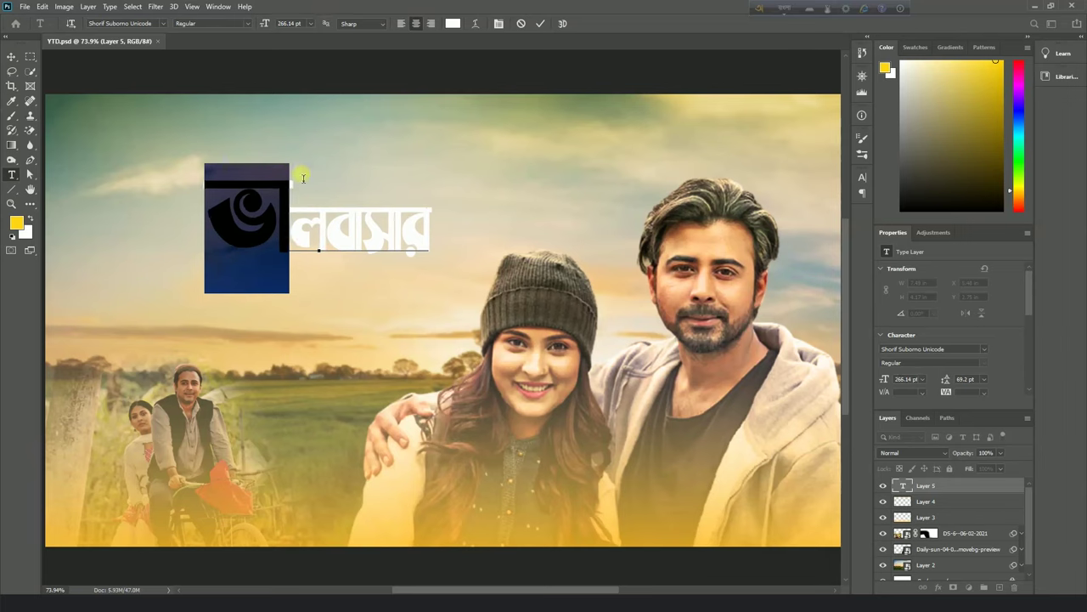
Lower the baseline shift of the enlarged ভা until its headstroke lines up with the remaining letters.
click(288, 221)
drag(288, 221, 230, 206)
click(498, 24)
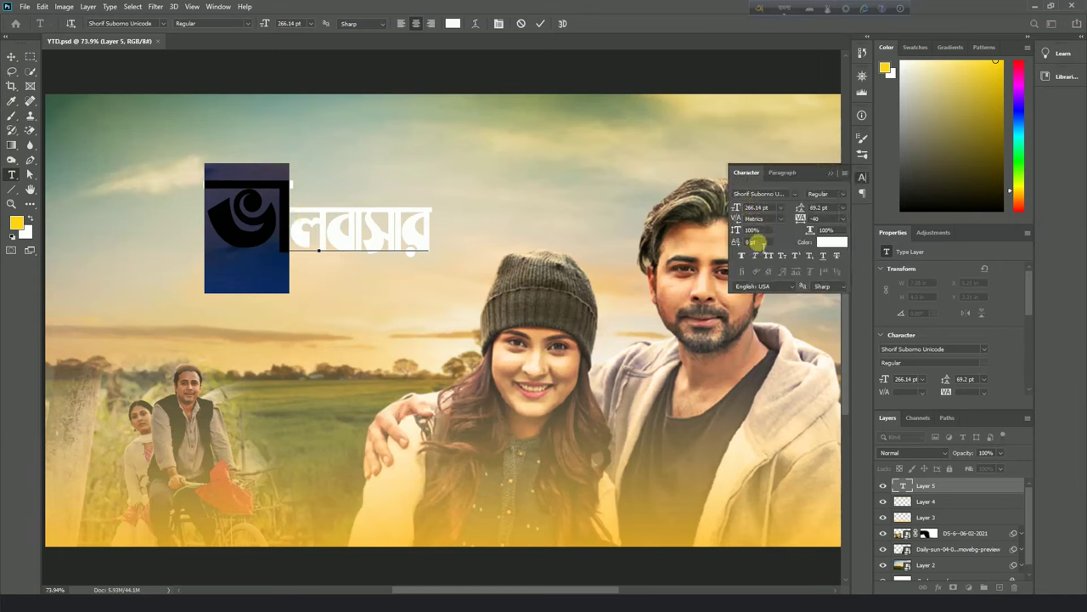
click(756, 242)
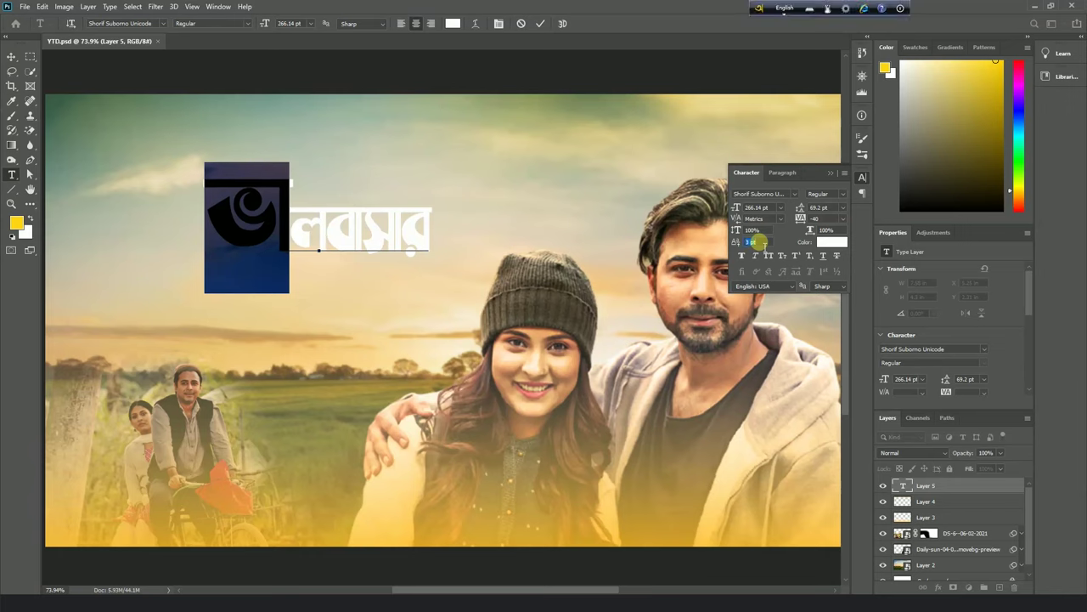
key(Down)
key(Down)
key(Down)
key(Down)
key(Down)
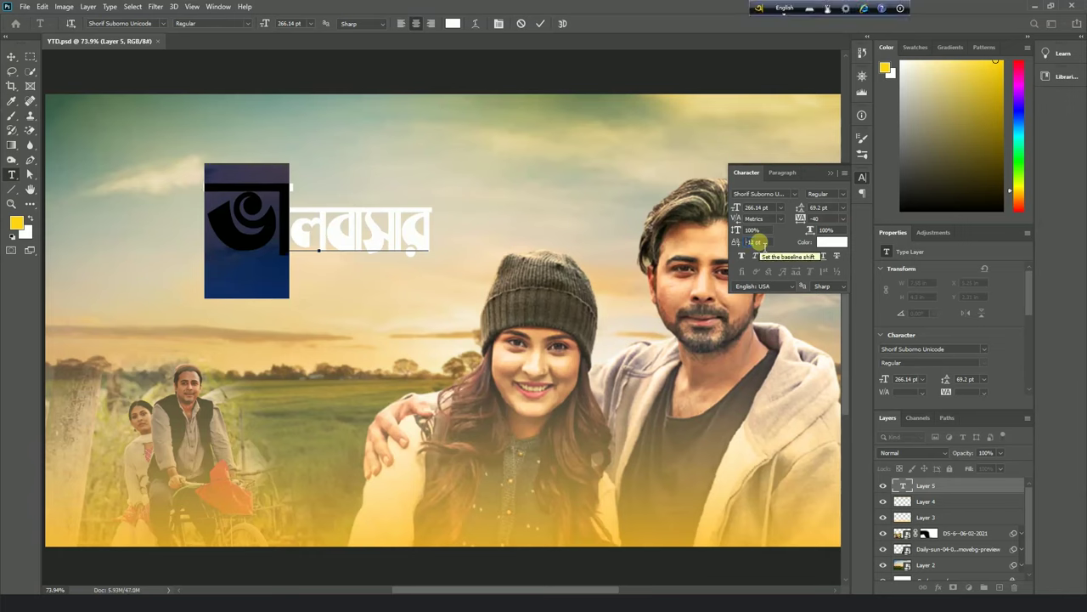
key(Down)
key(Down)
key(Down)
key(Down)
key(Down)
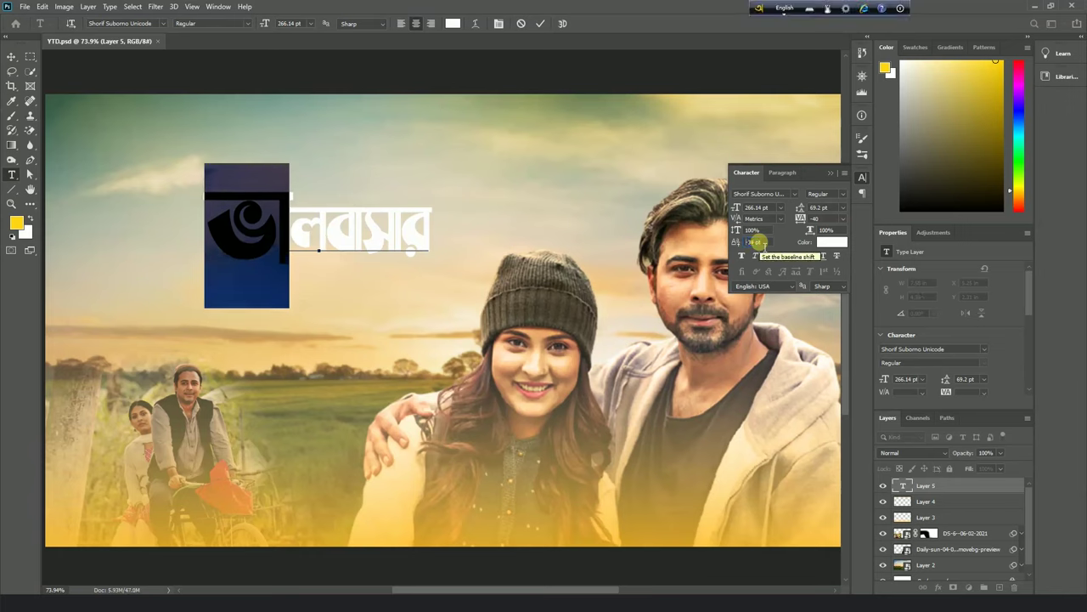
key(Down)
key(Down)
key(Down)
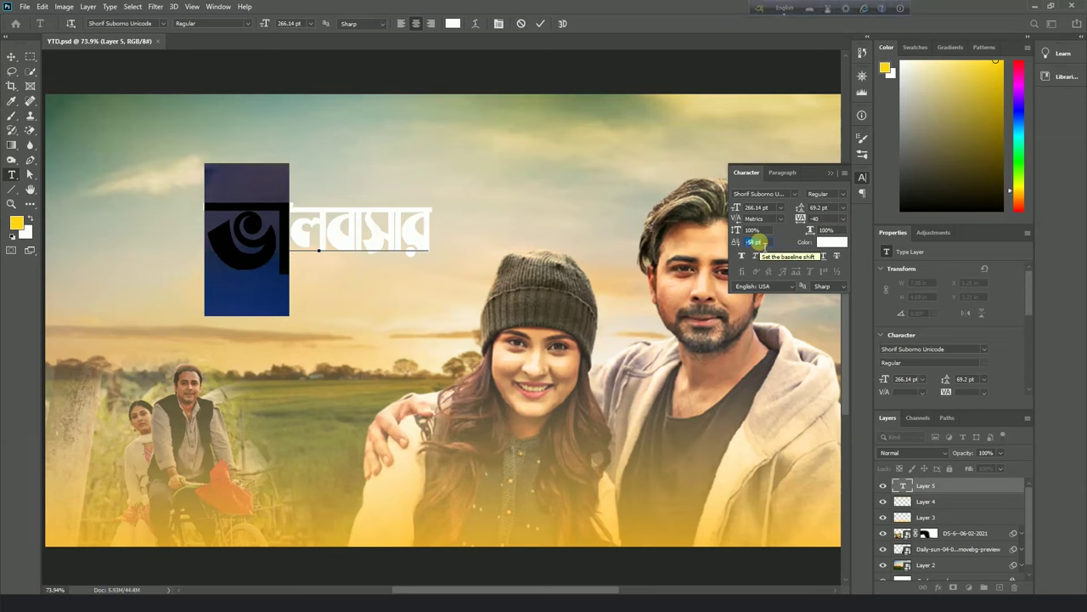
key(Down)
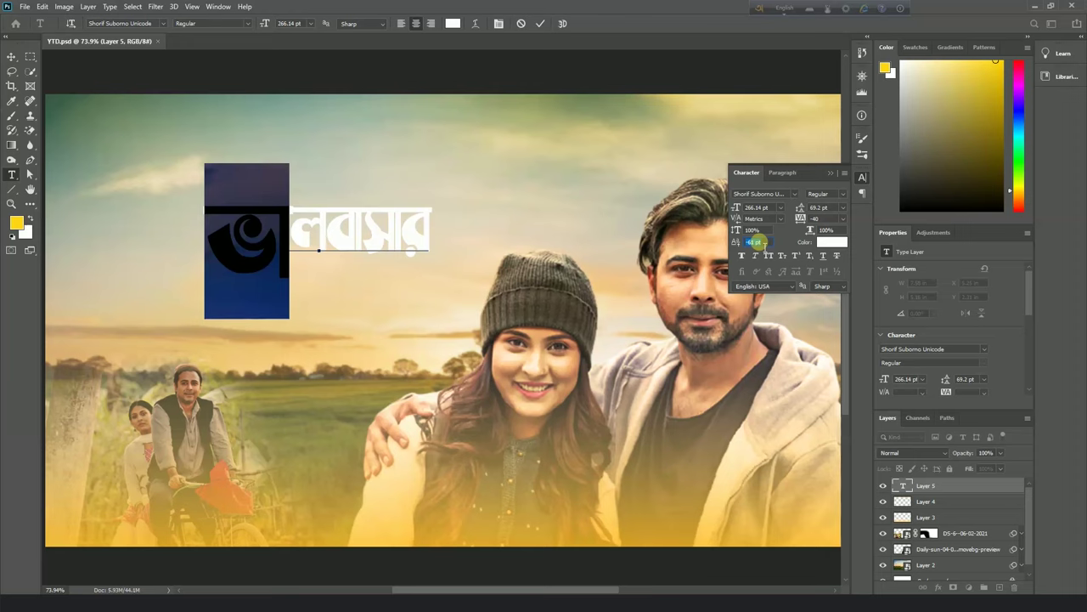
key(Down)
Set the font size of ভা to 274 pt, lower its baseline shift slightly further and commit the title text.
click(753, 207)
text(270)
key(Return)
key(Up)
key(Up)
key(Up)
key(Up)
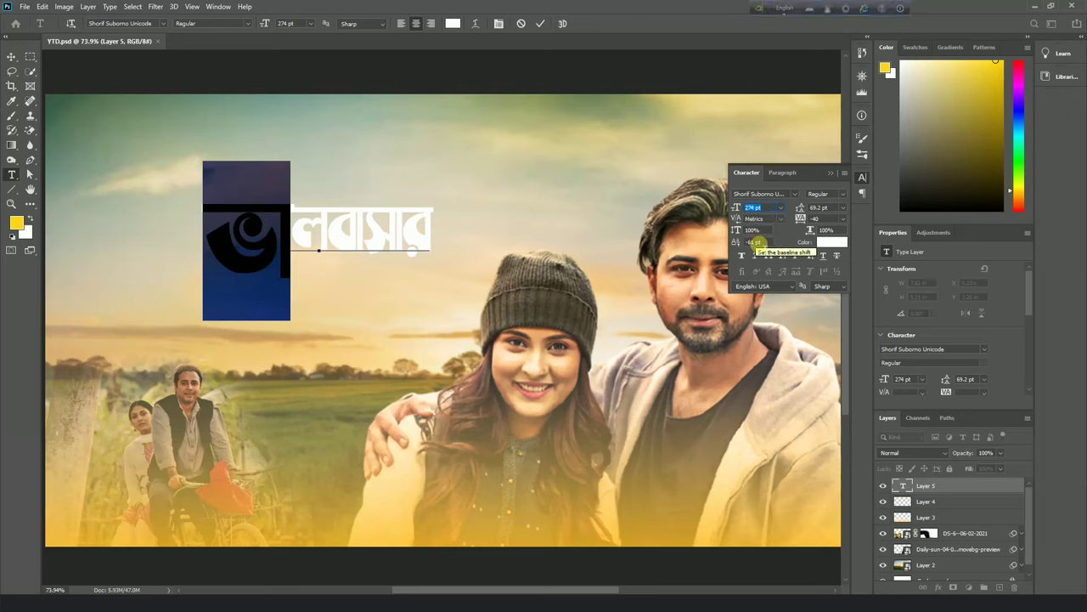
key(Down)
key(Down)
key(Down)
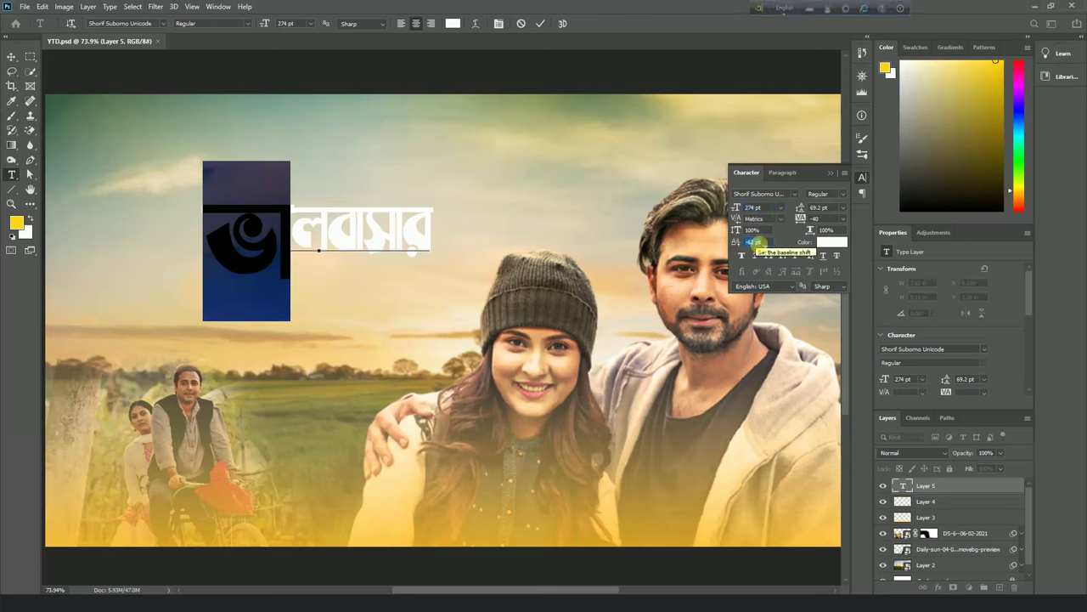
click(831, 173)
click(540, 23)
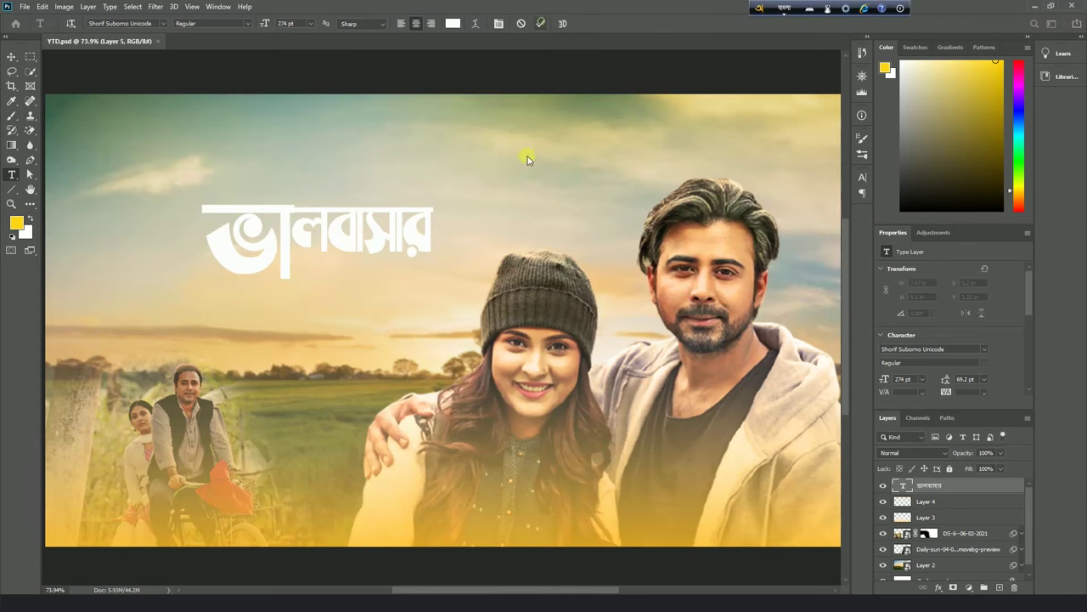
Try a Bulge warp on the whole title word ভালবাসার with bend +7 and horizontal distortion +4.
scroll(372, 242, down, 2)
click(11, 56)
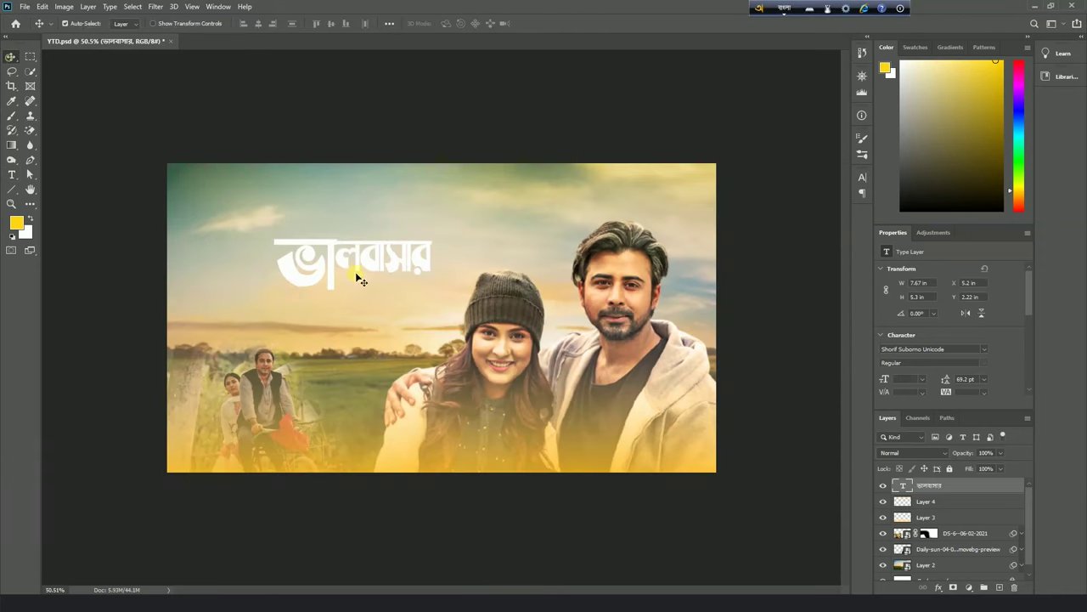
scroll(371, 250, up, 1)
double_click(367, 246)
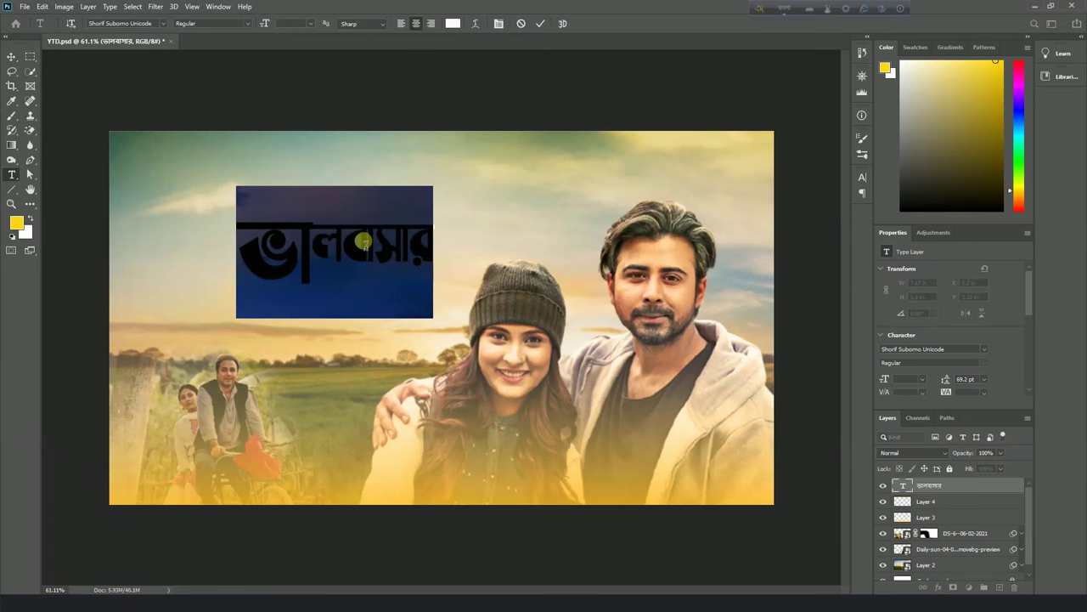
scroll(363, 243, up, 1)
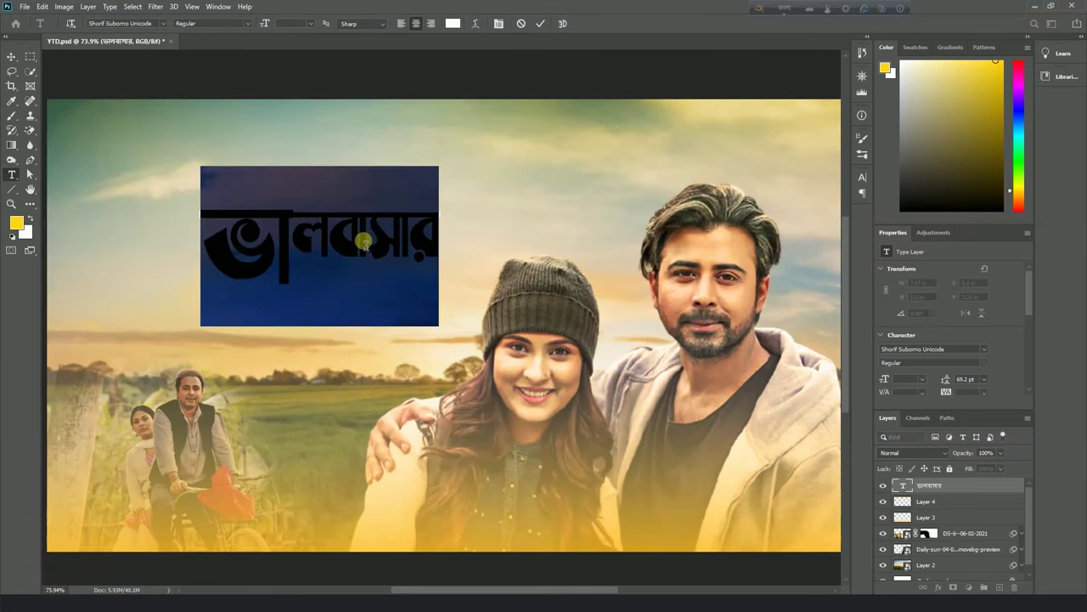
click(481, 26)
click(752, 106)
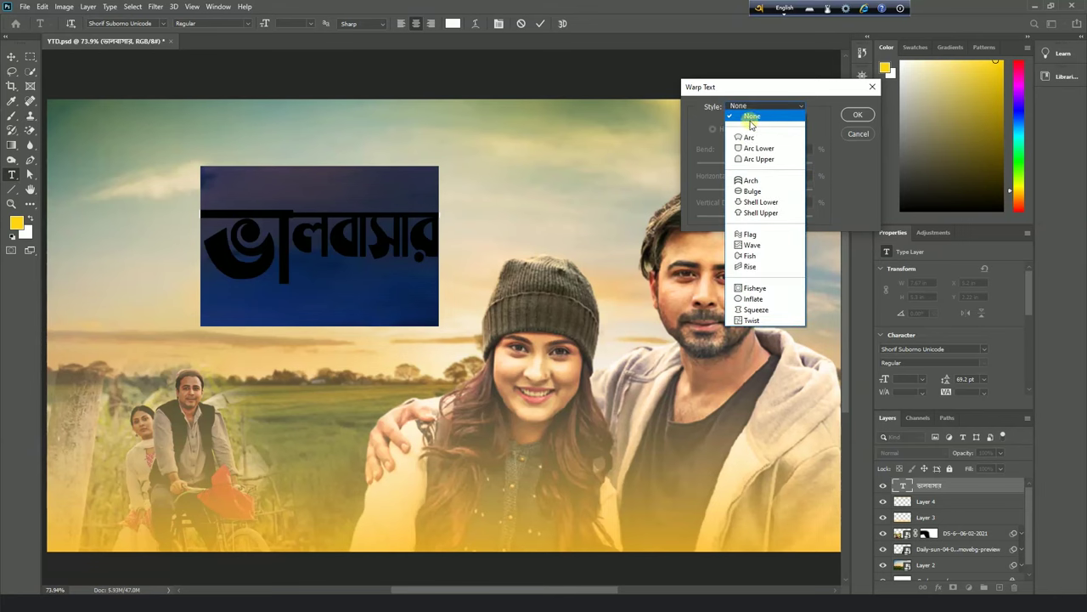
click(751, 191)
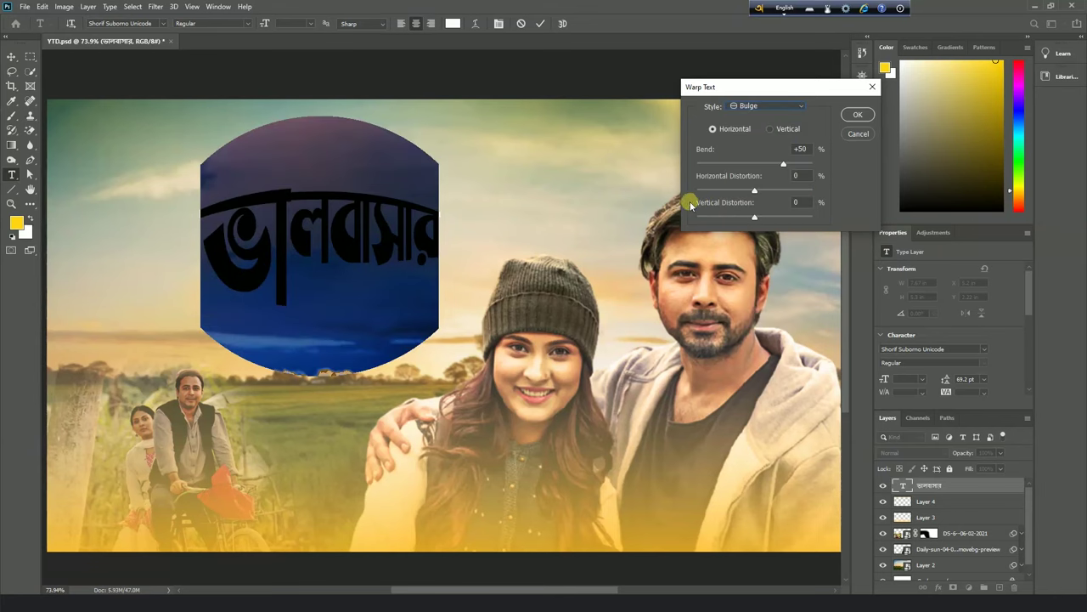
drag(783, 164, 758, 193)
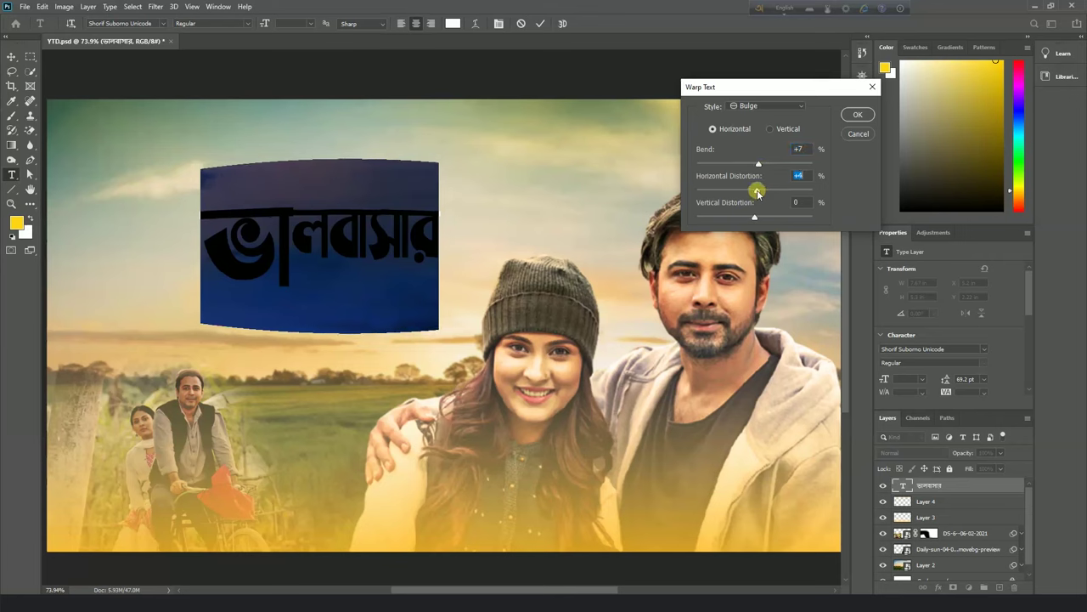
Warp ভালবাসার with the Flag style, bend -5 and horizontal distortion +3, and commit the text.
click(761, 106)
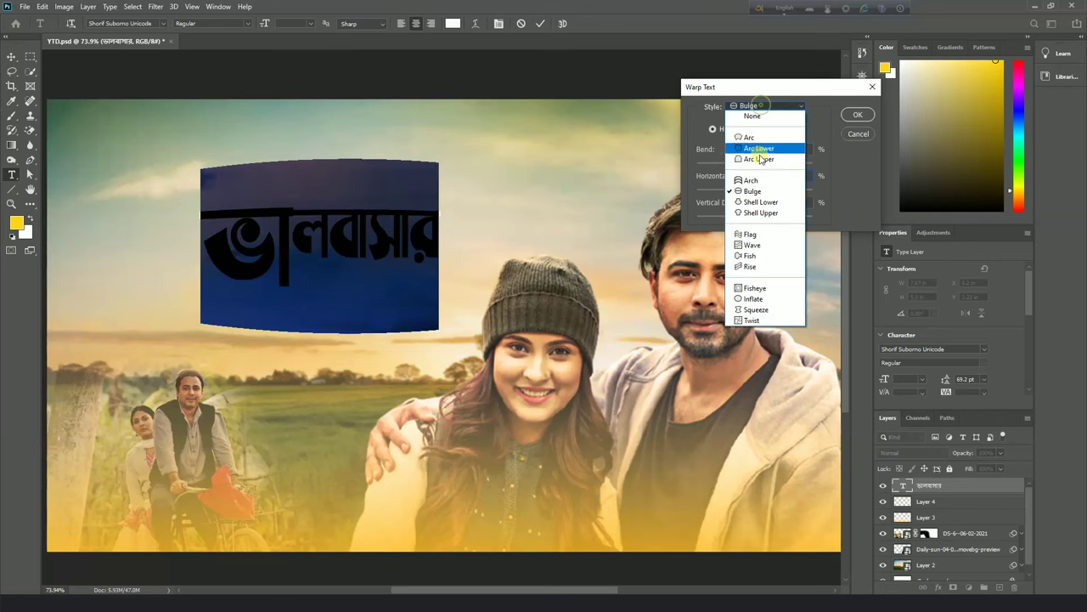
click(751, 234)
drag(758, 164, 752, 166)
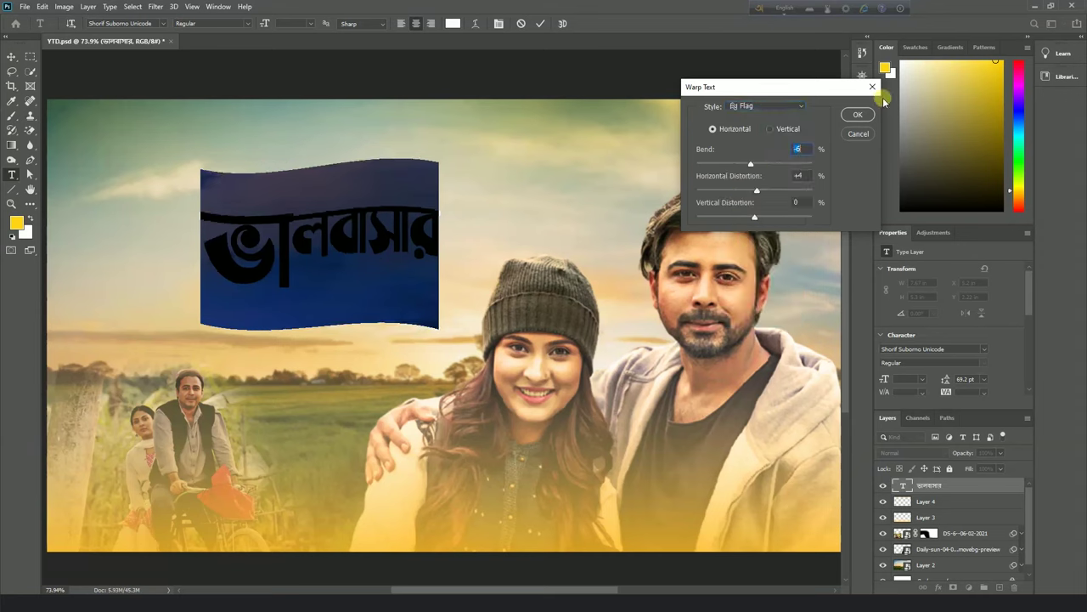
drag(799, 157, 809, 156)
text(5)
click(807, 180)
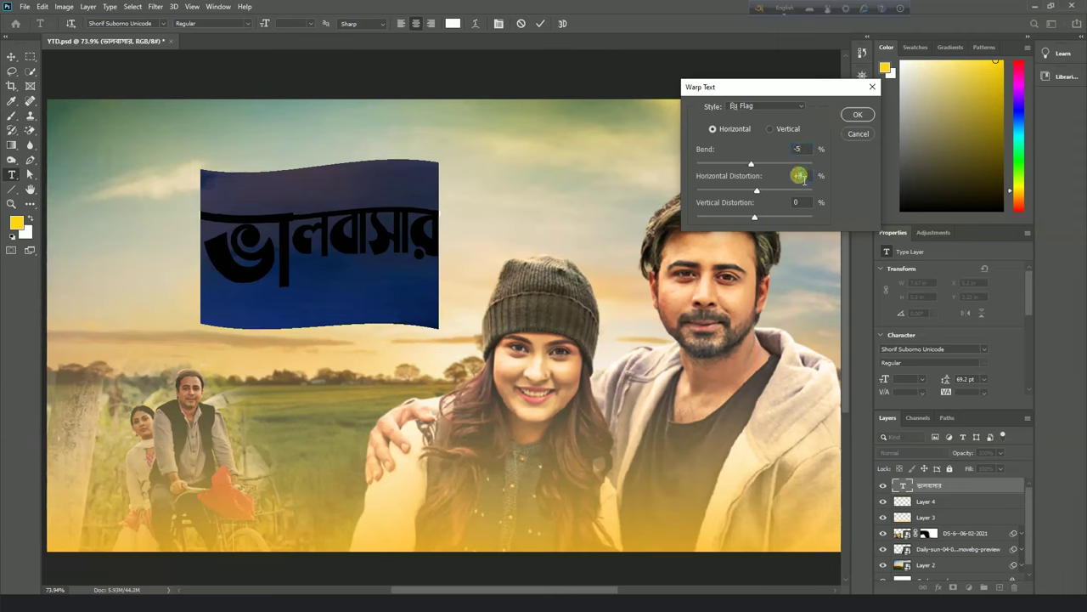
click(857, 114)
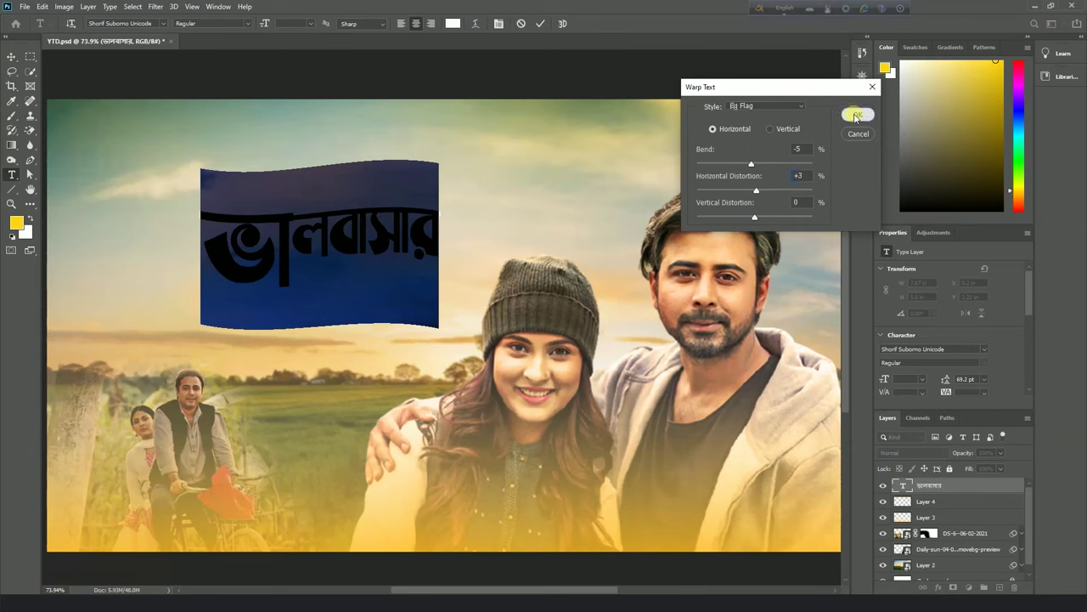
click(541, 23)
Move the title word ভালবাসার down and slightly left, to just above the bicycle couple.
key(ctrl+0)
click(11, 56)
drag(355, 249, 338, 299)
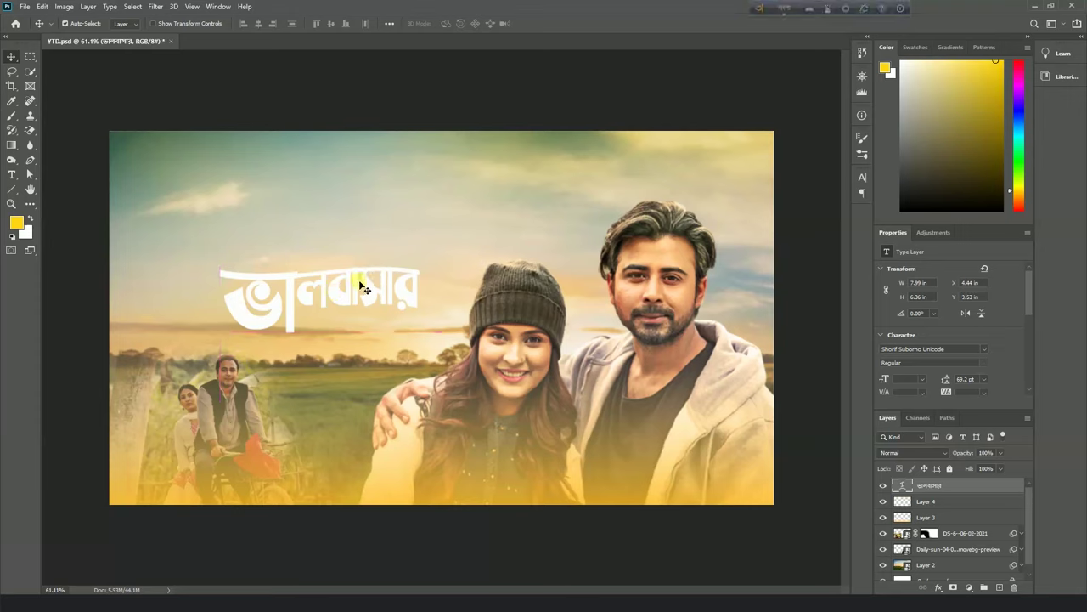
drag(360, 295, 348, 295)
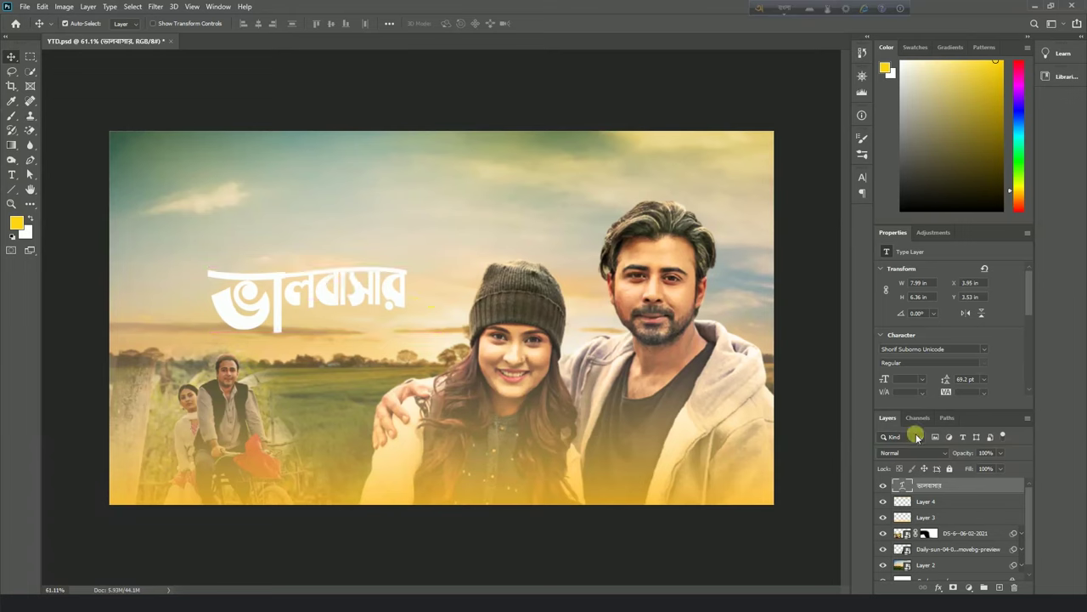
Add a drop shadow to the ভালবাসার layer with size 9 px and a slightly reduced distance.
right_click(933, 486)
click(938, 90)
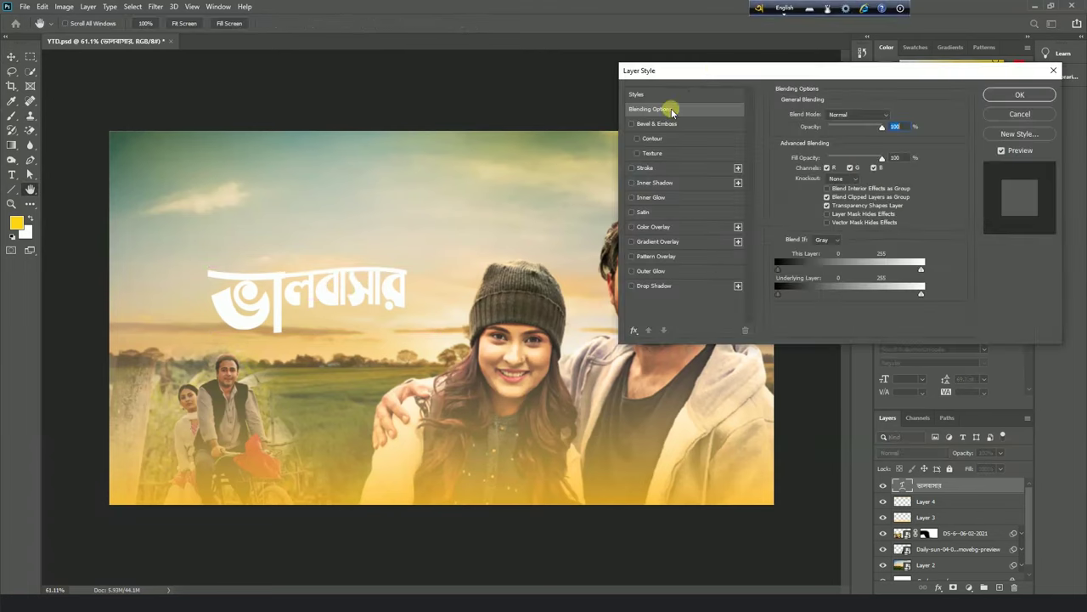
click(654, 286)
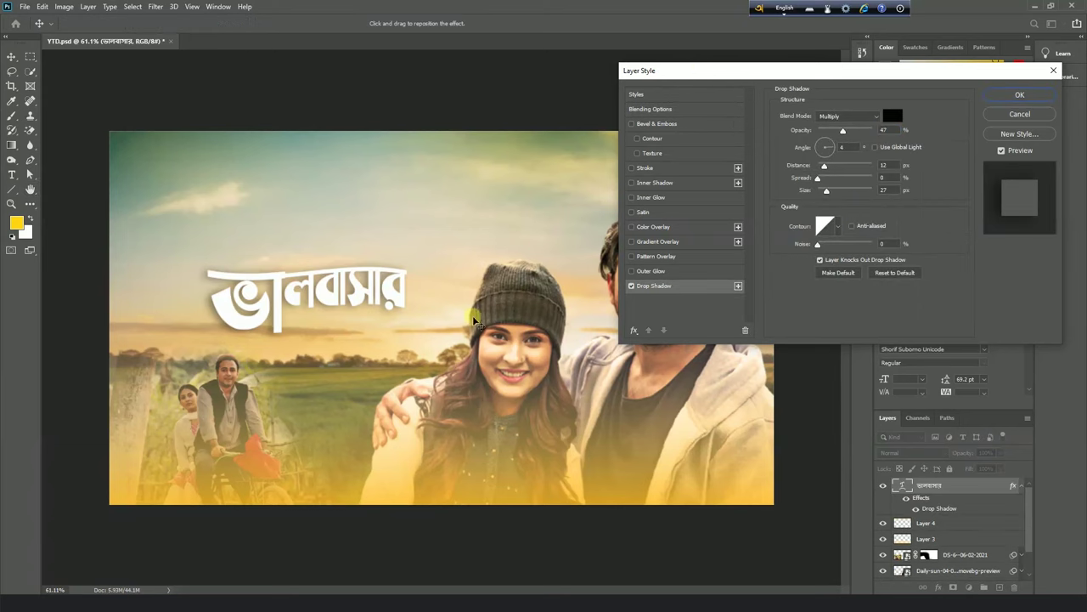
drag(824, 191, 820, 191)
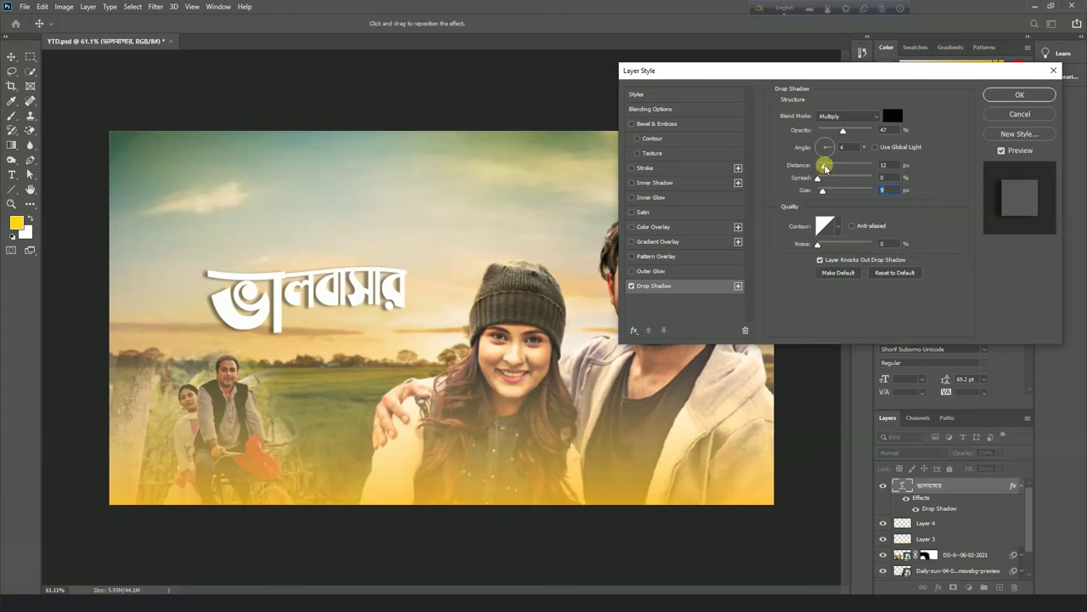
drag(824, 168, 824, 168)
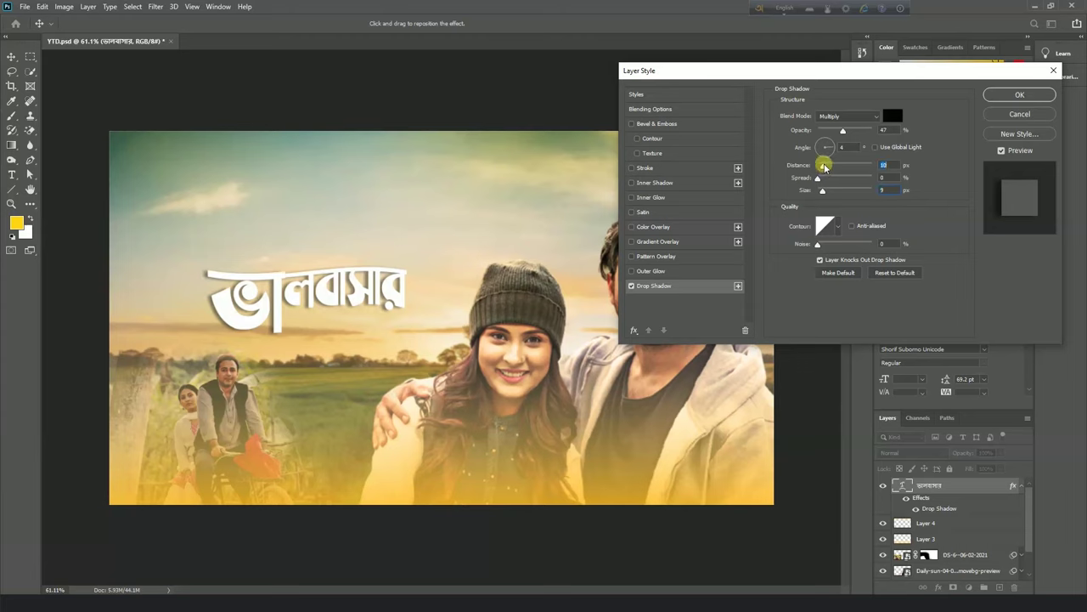
click(1017, 95)
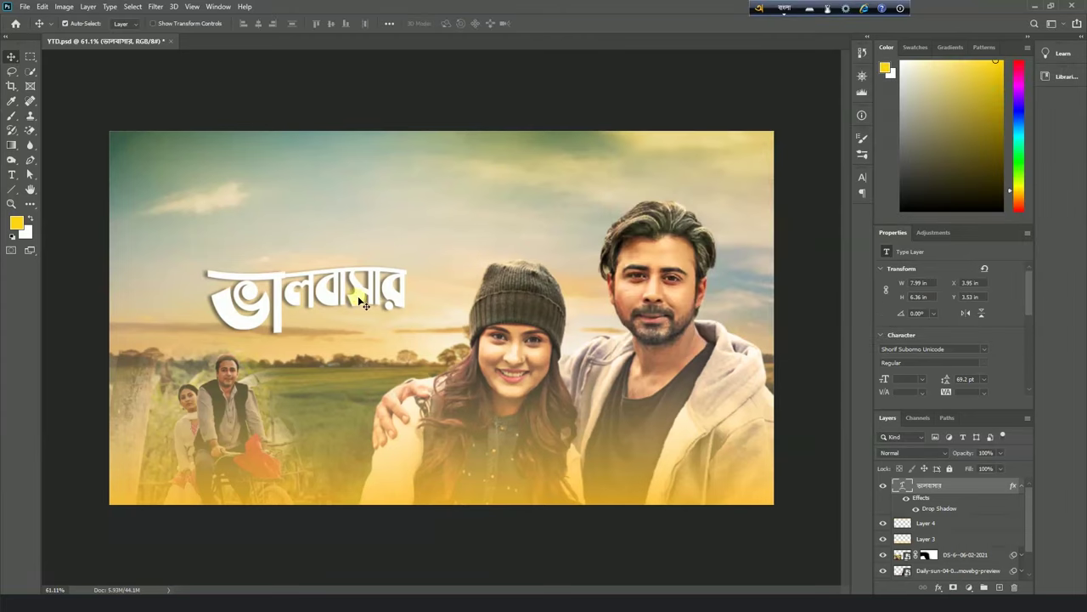
Add a second title word একাল at 164 pt and place it beneath ভালবাসার, flush with its right end.
click(11, 174)
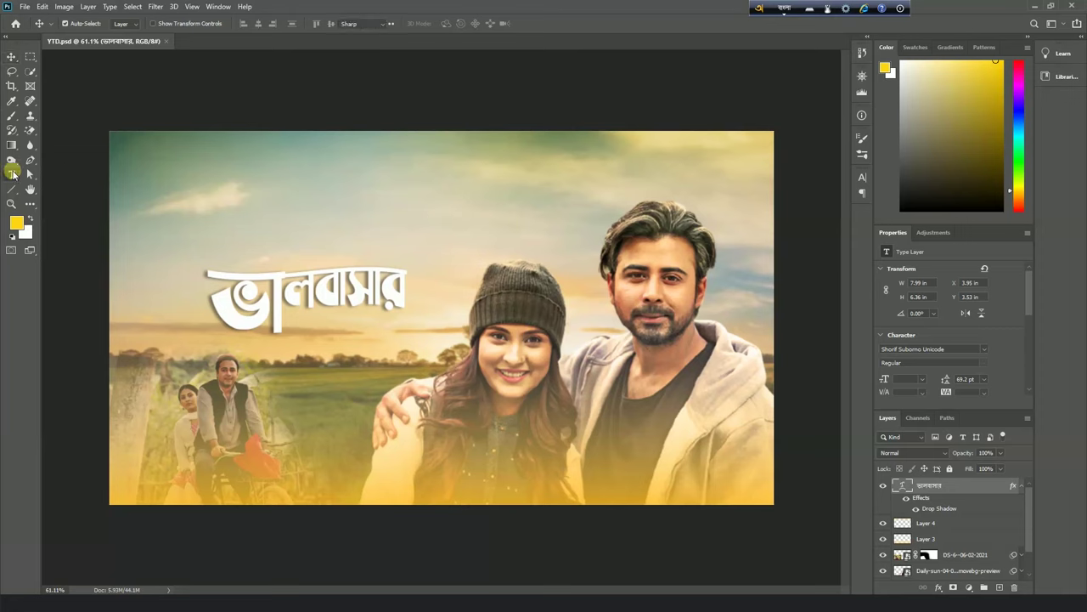
click(378, 187)
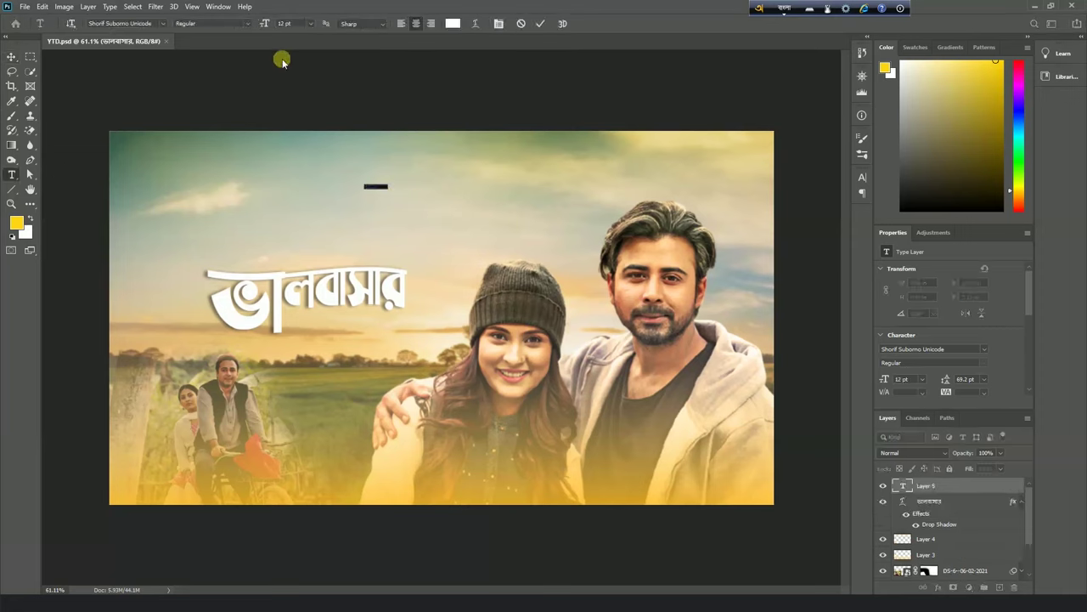
drag(263, 23, 361, 28)
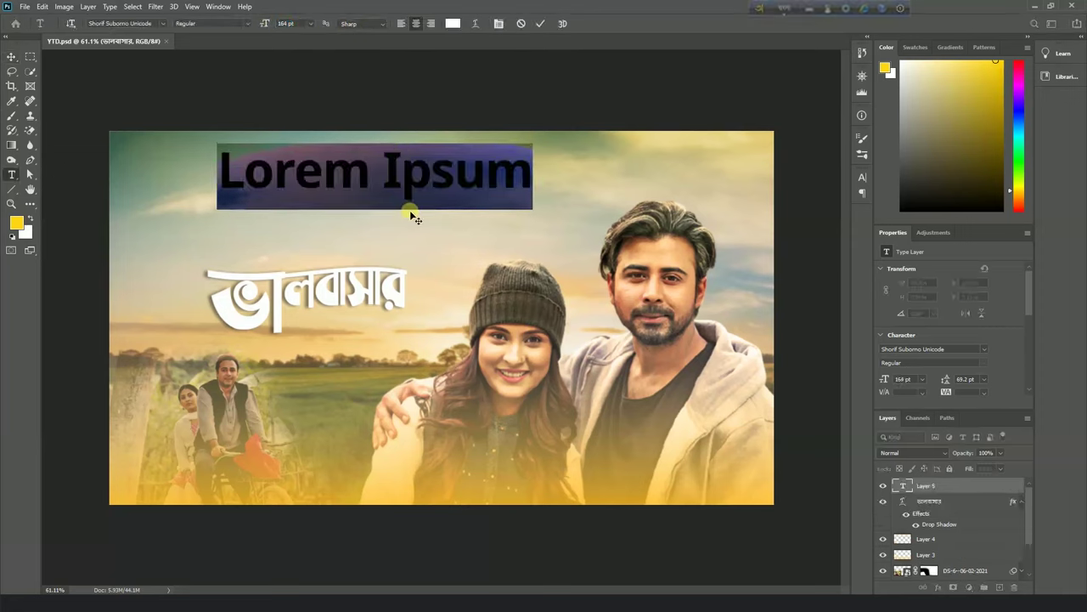
text(ekal)
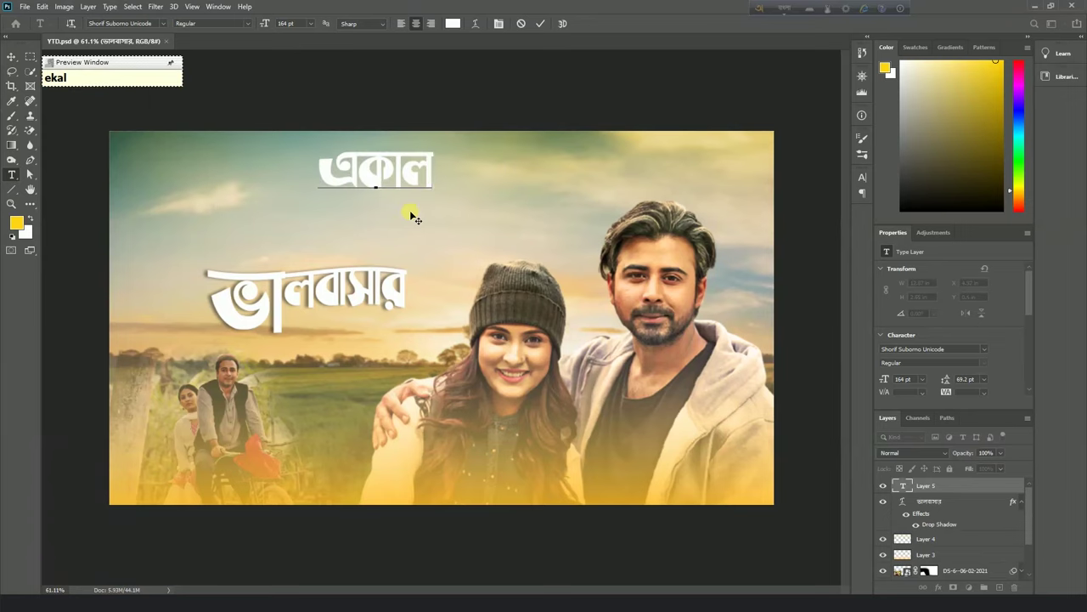
click(11, 56)
drag(374, 179, 370, 343)
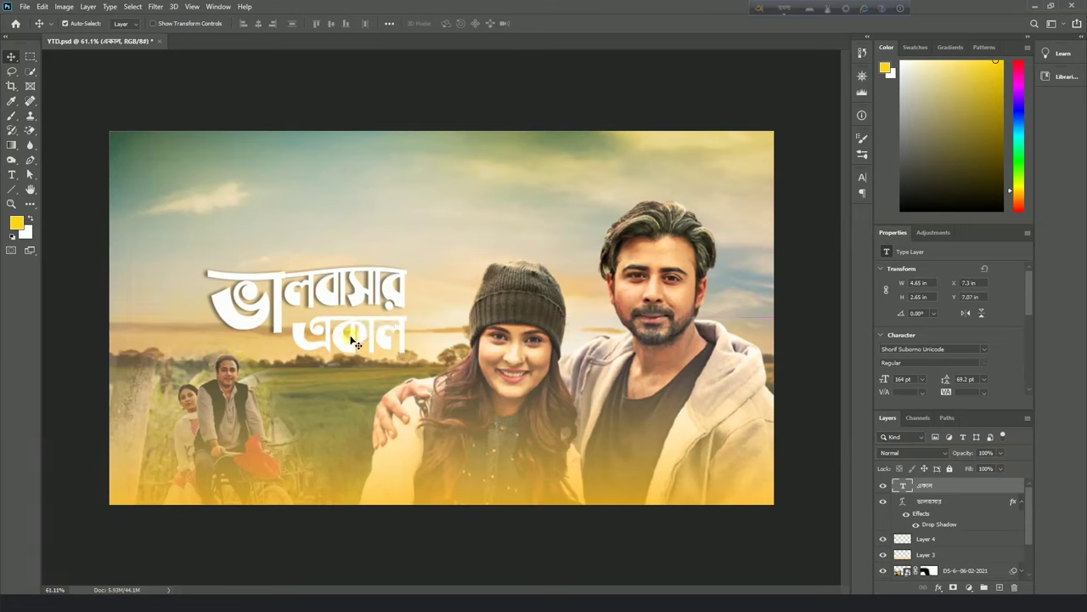
Warp the word একাল with the Arc style, bend 0 and horizontal distortion +21, and commit the text.
double_click(355, 342)
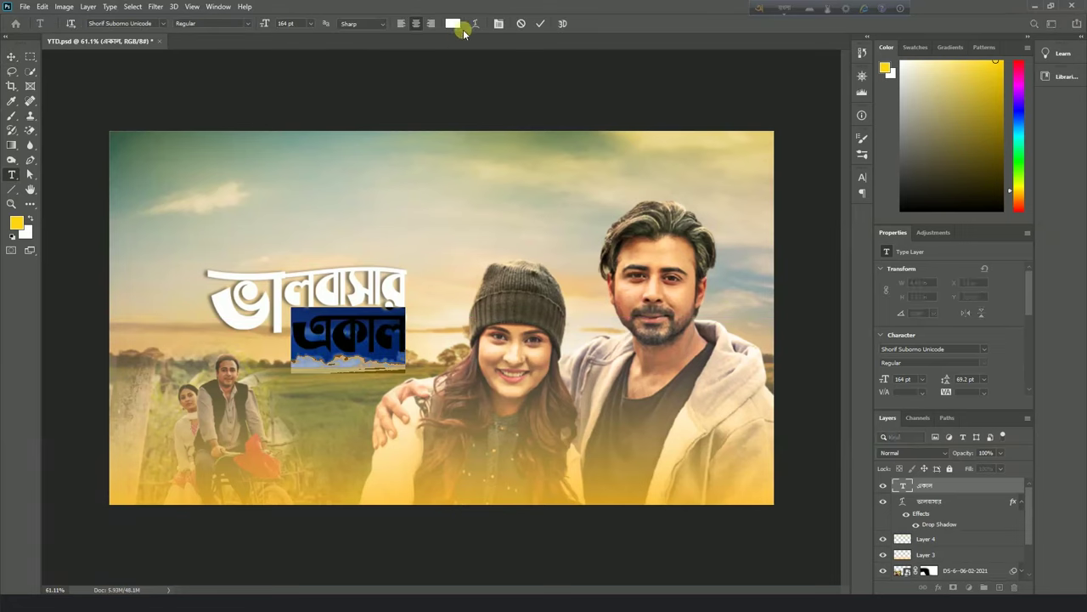
click(499, 23)
click(750, 109)
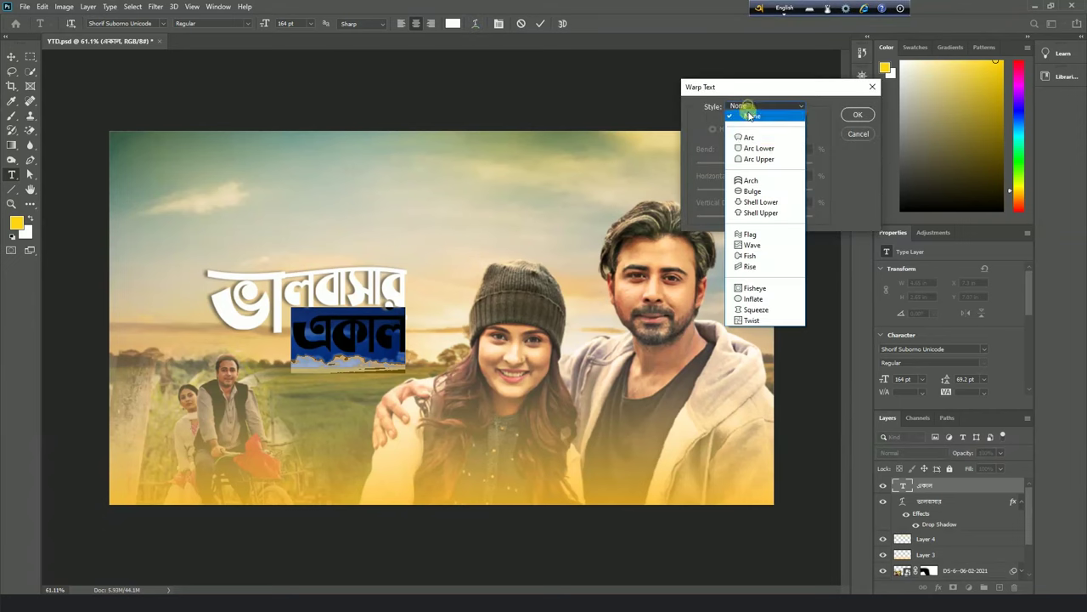
click(750, 137)
drag(781, 162, 756, 165)
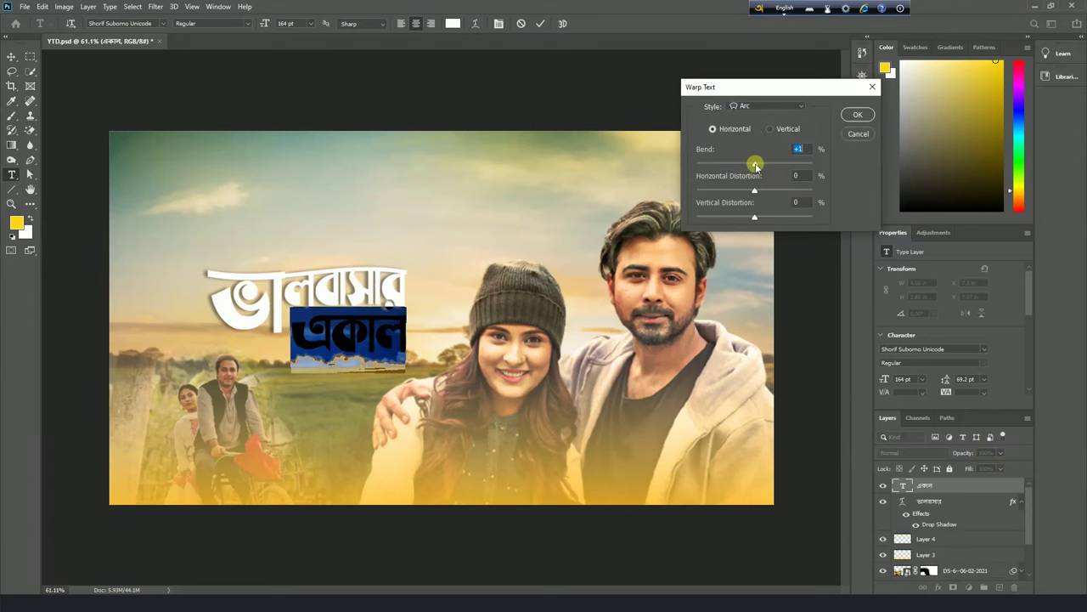
text(0)
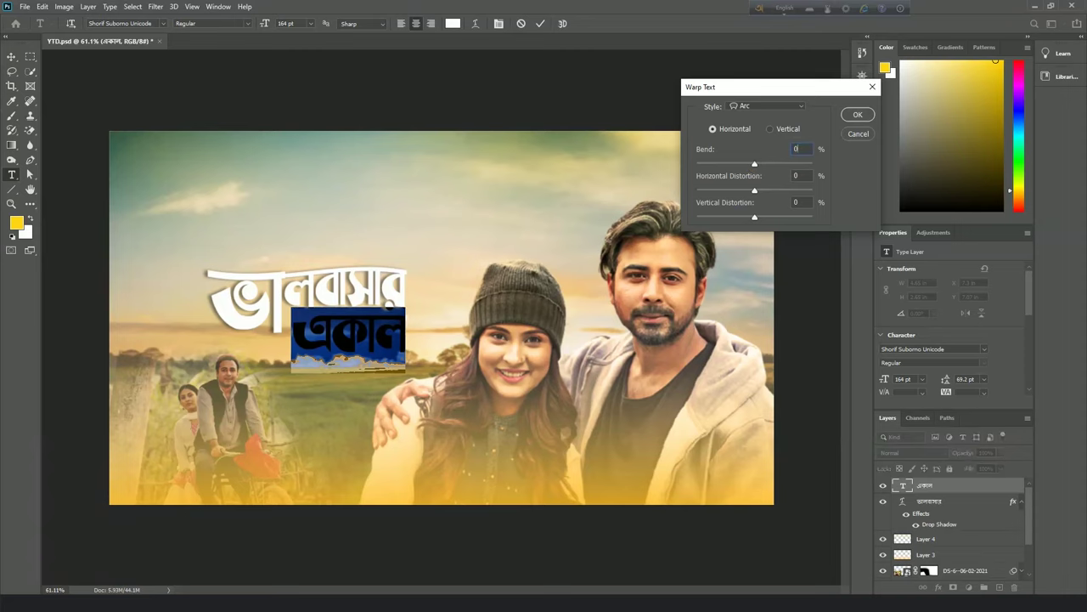
drag(755, 193, 768, 193)
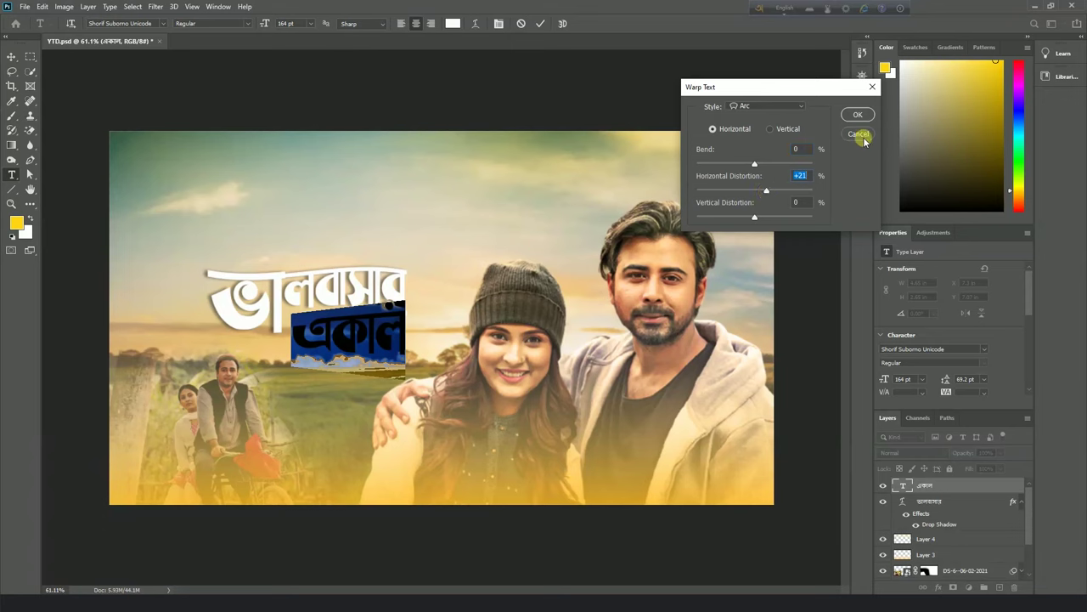
click(858, 114)
click(541, 23)
Nudge একাল slightly down to leave a small gap beneath ভালবাসার.
key(v)
click(390, 324)
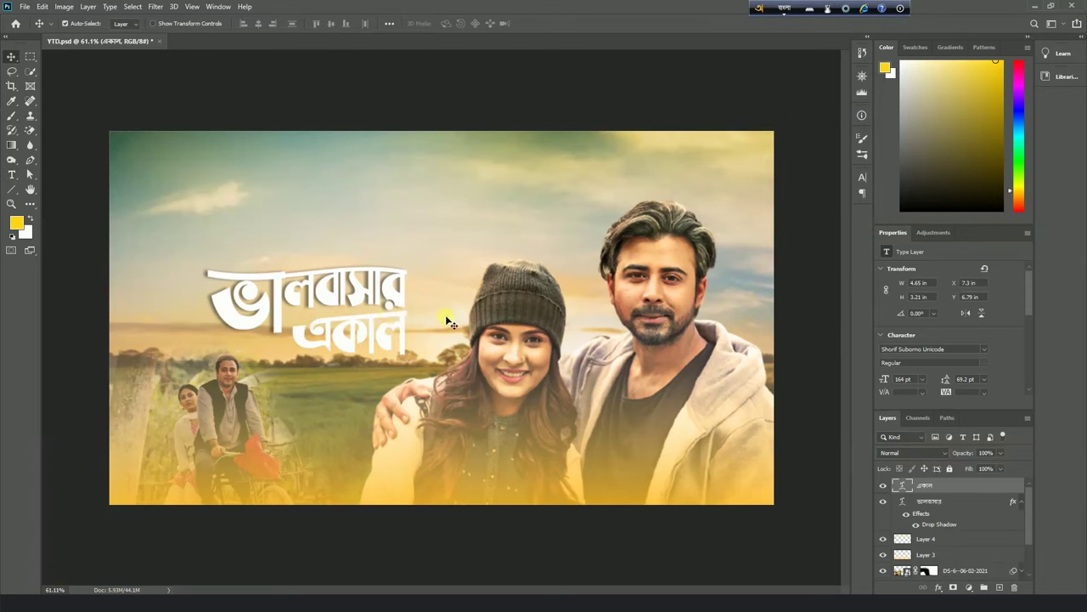
key(Down)
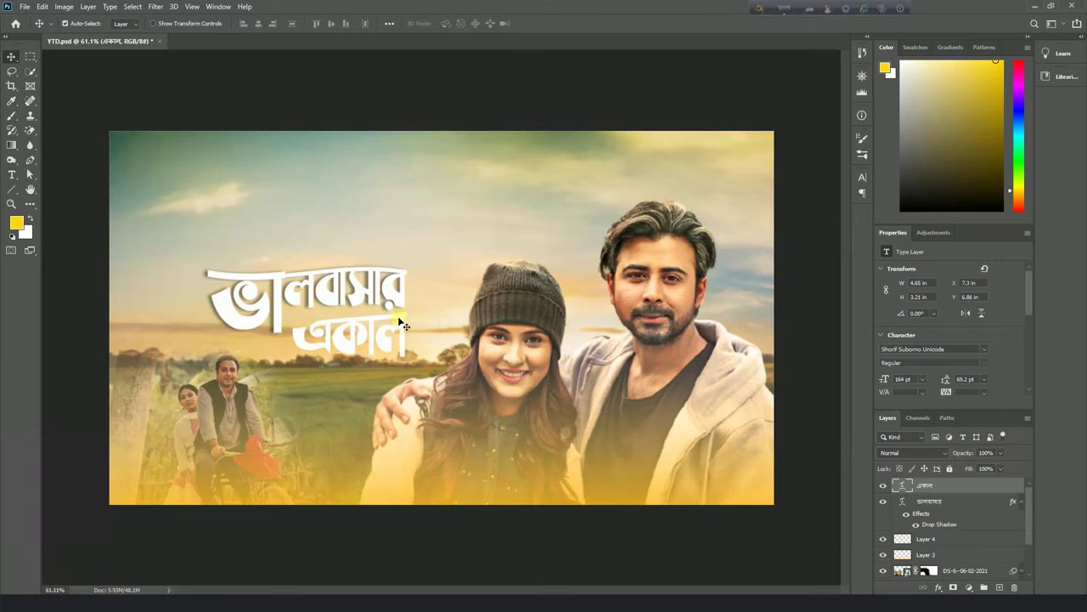
Copy the drop shadow layer style from ভালবাসার to the একাল layer.
click(932, 502)
right_click(932, 503)
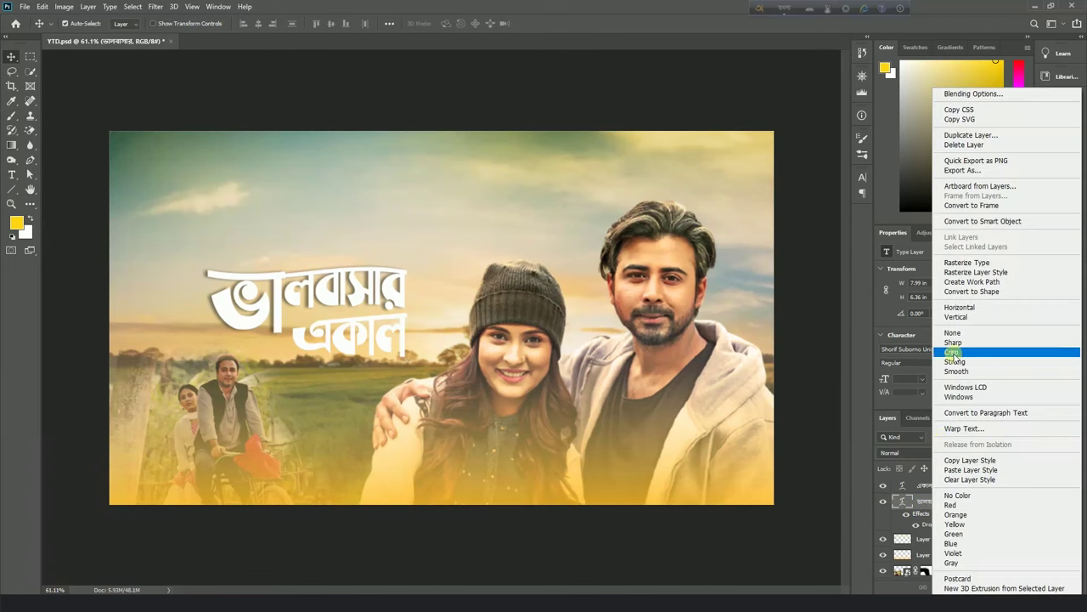
click(952, 469)
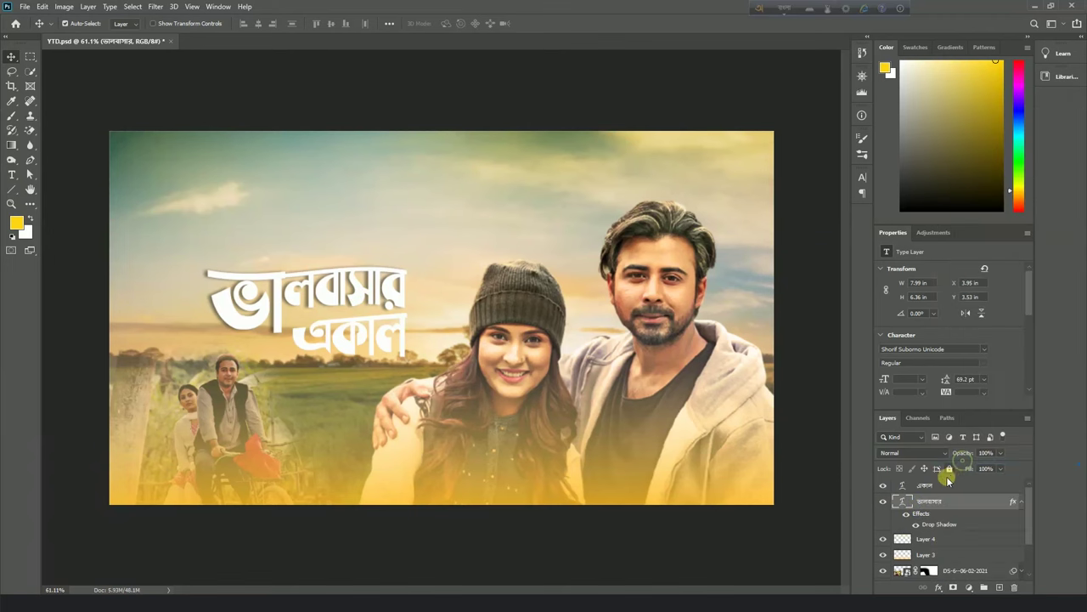
right_click(928, 487)
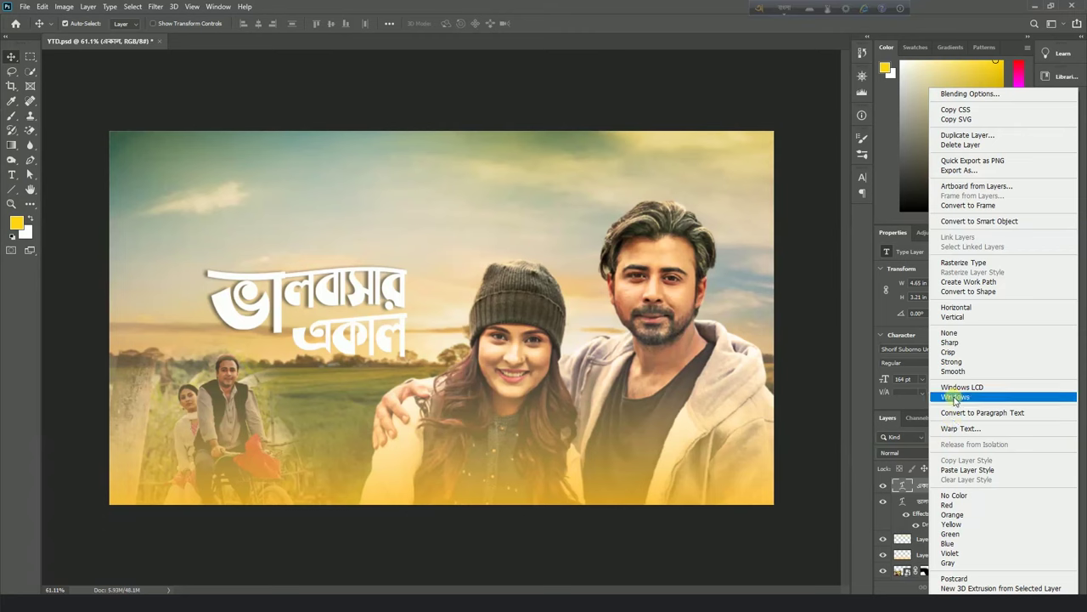
click(965, 470)
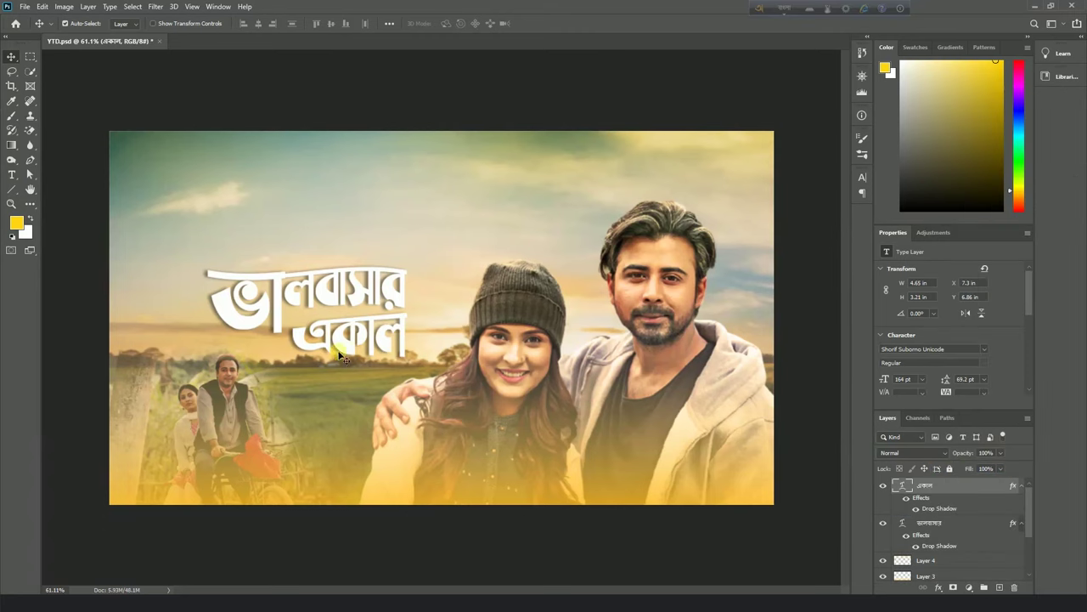
Rotate the word একাল clockwise by 3.7° and apply the transform.
key(ctrl+t)
scroll(421, 329, up, 3)
drag(425, 289, 431, 300)
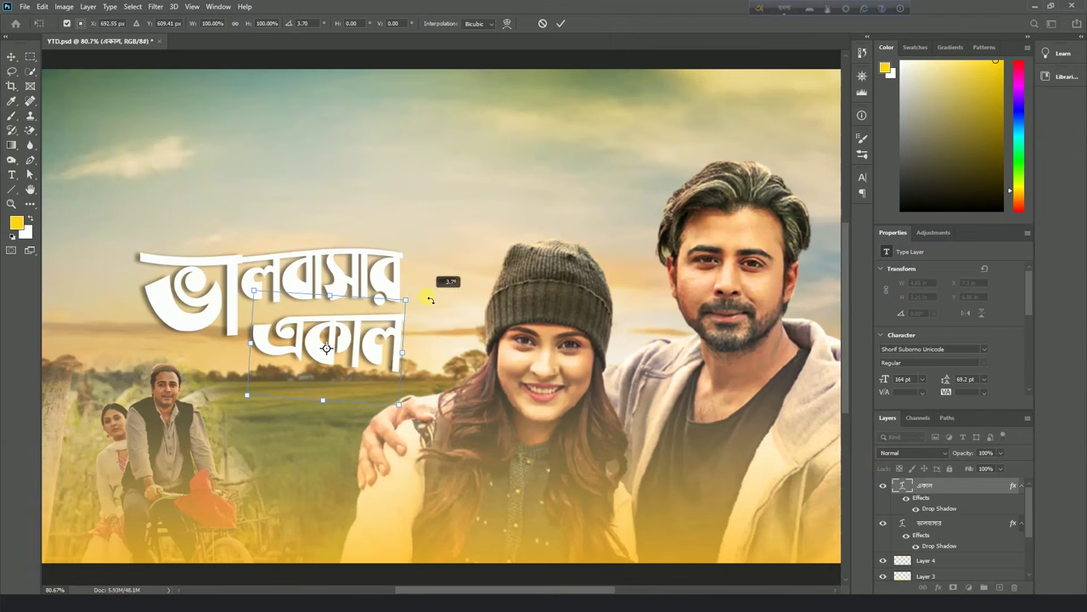
key(Return)
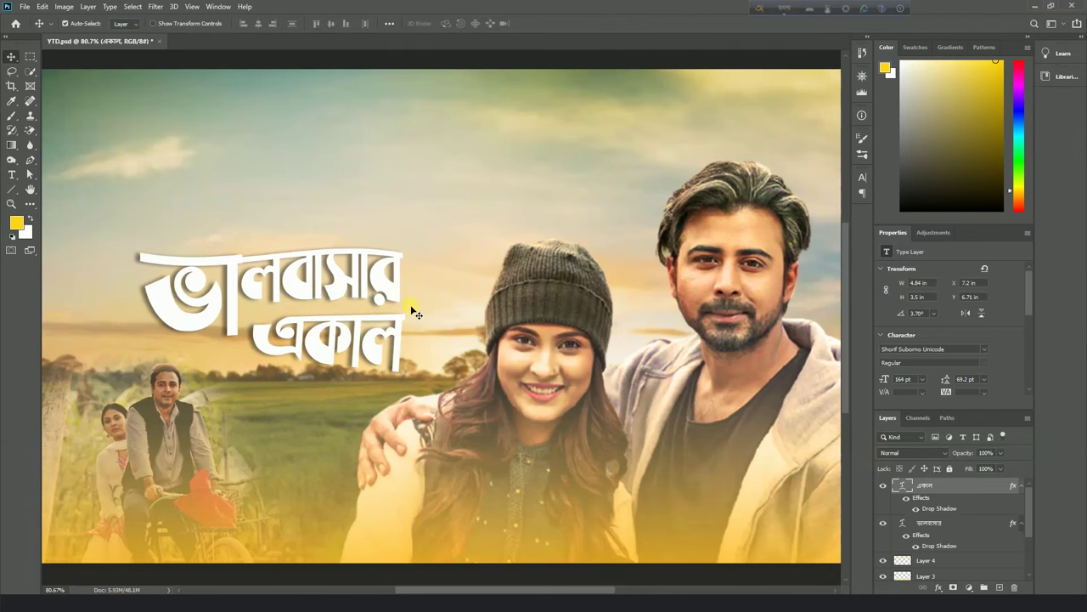
Nudge the word একাল slightly up to tighten the gap beneath ভালবাসার.
key(Up)
key(Up)
key(Up)
key(Up)
Duplicate the word একাল as a new title line reading সেকাল and place it just beneath একাল, shifted slightly left.
key(ctrl+minus)
drag(336, 344, 333, 204)
double_click(319, 197)
text(sekal)
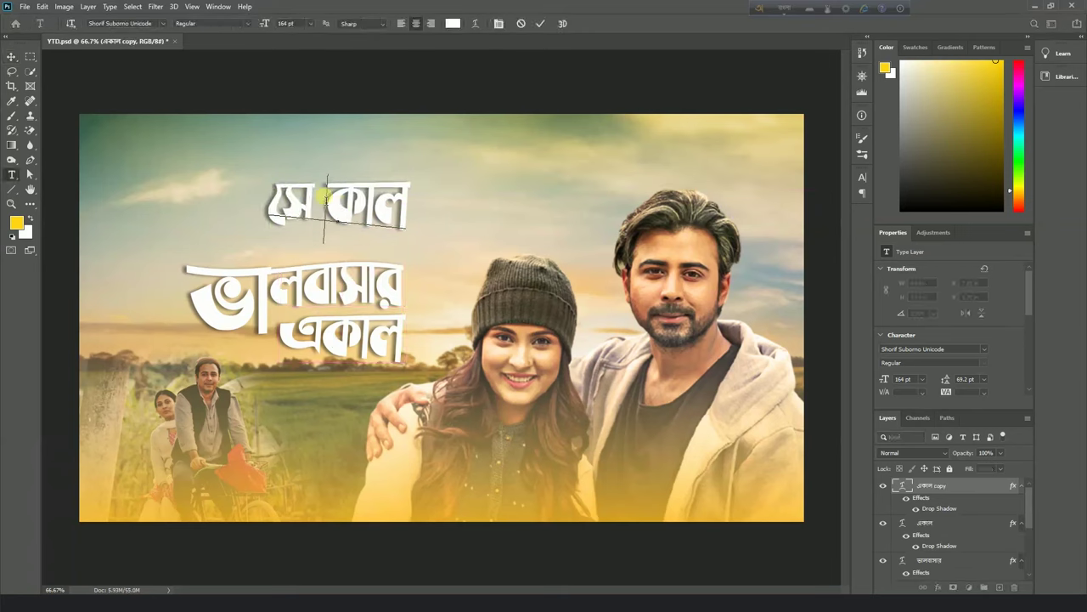
key(ctrl+Return)
click(11, 54)
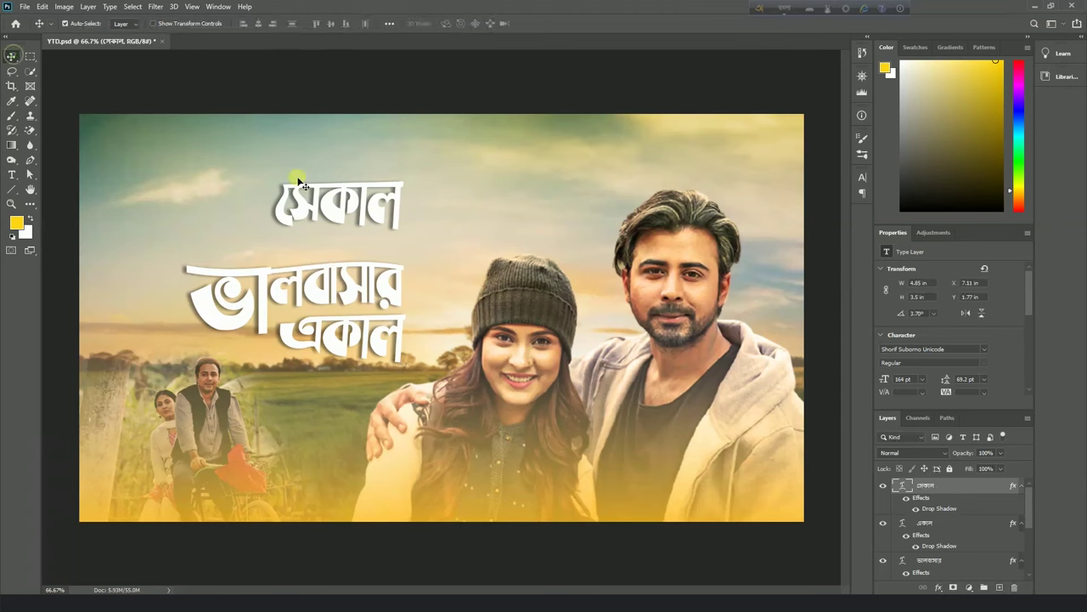
drag(372, 219, 334, 388)
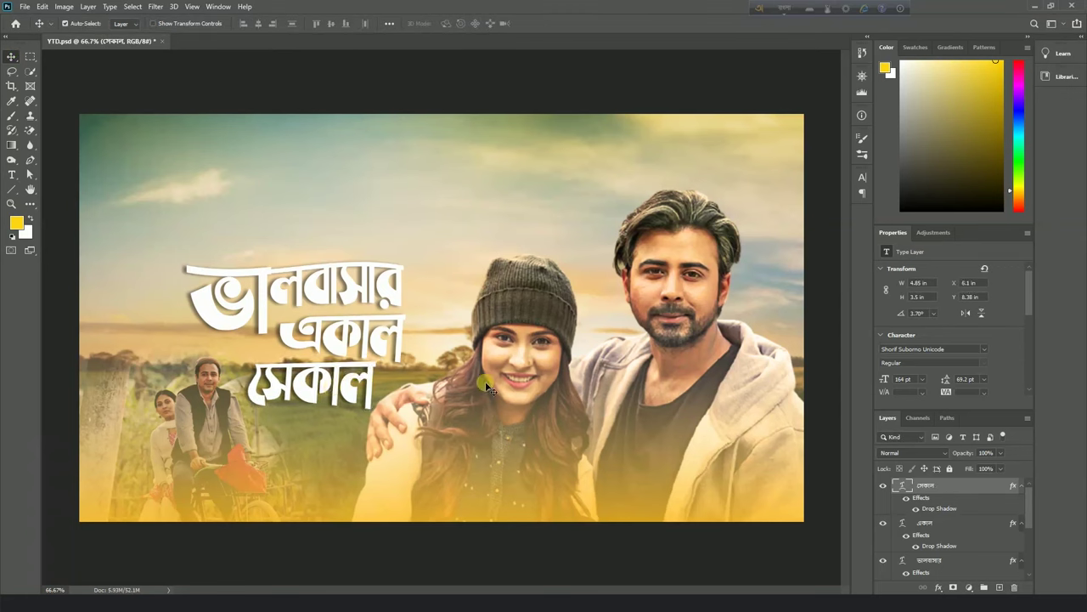
Change the warp of the word সেকাল to horizontal distortion -5 in the Arc style and commit the text.
double_click(334, 389)
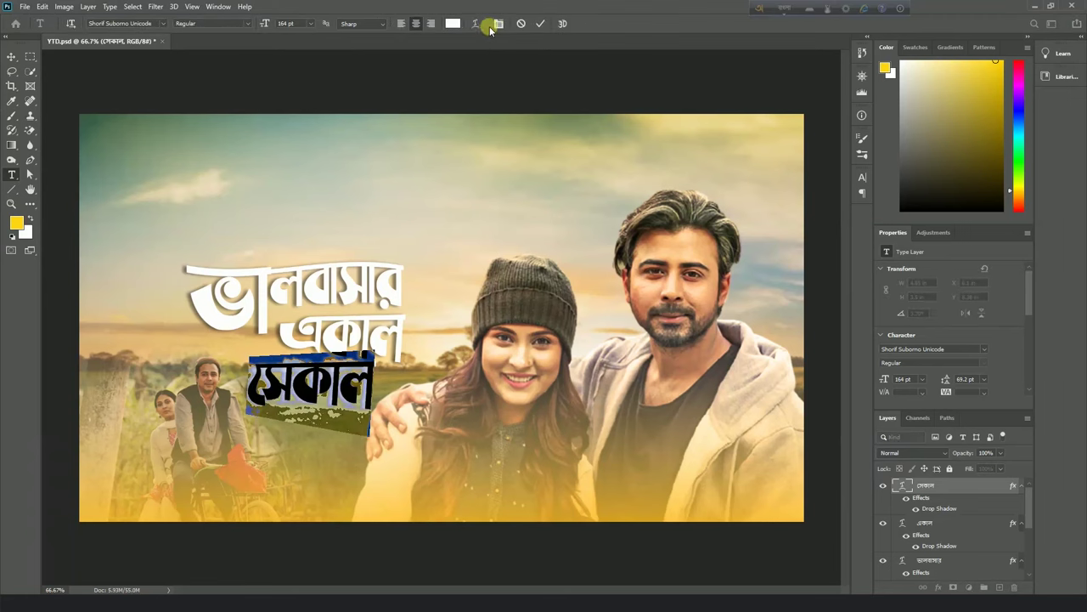
click(477, 24)
drag(766, 190, 752, 193)
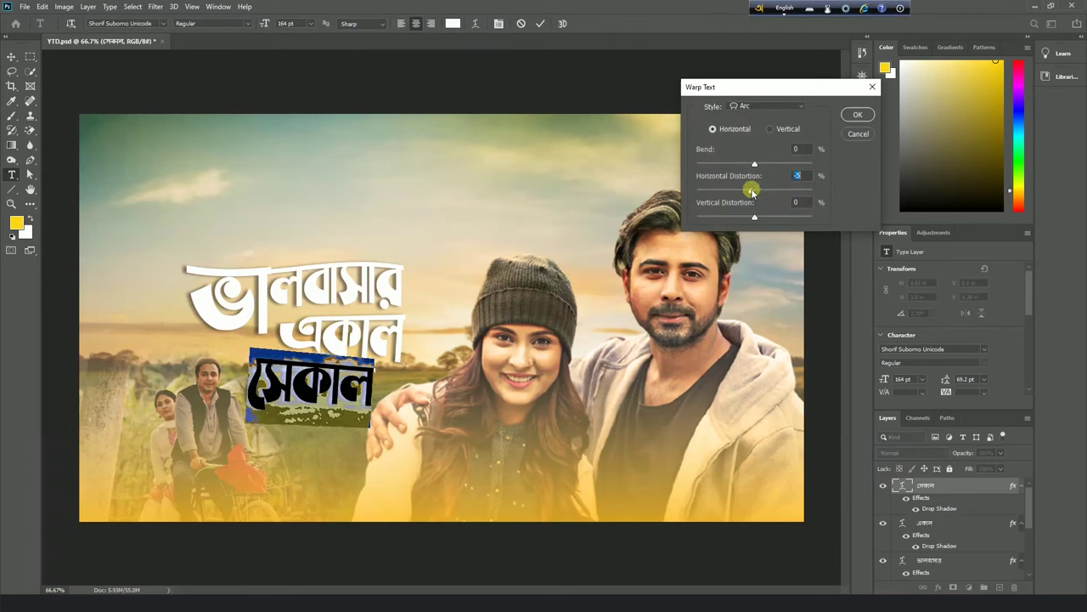
click(852, 116)
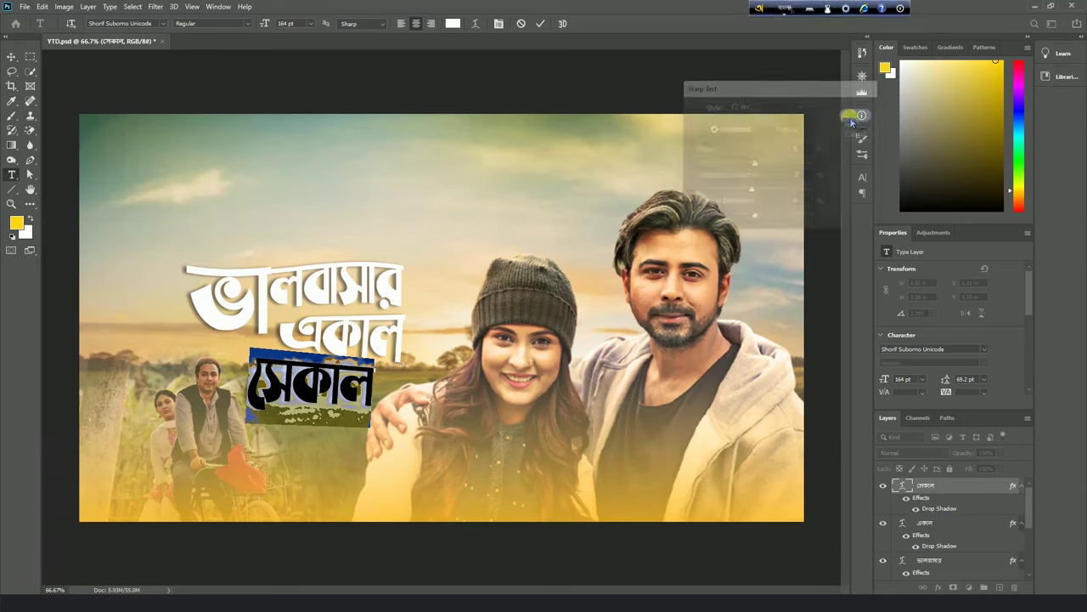
click(11, 56)
Select all three title words, move them together slightly upward, and save the document.
key(ctrl+minus)
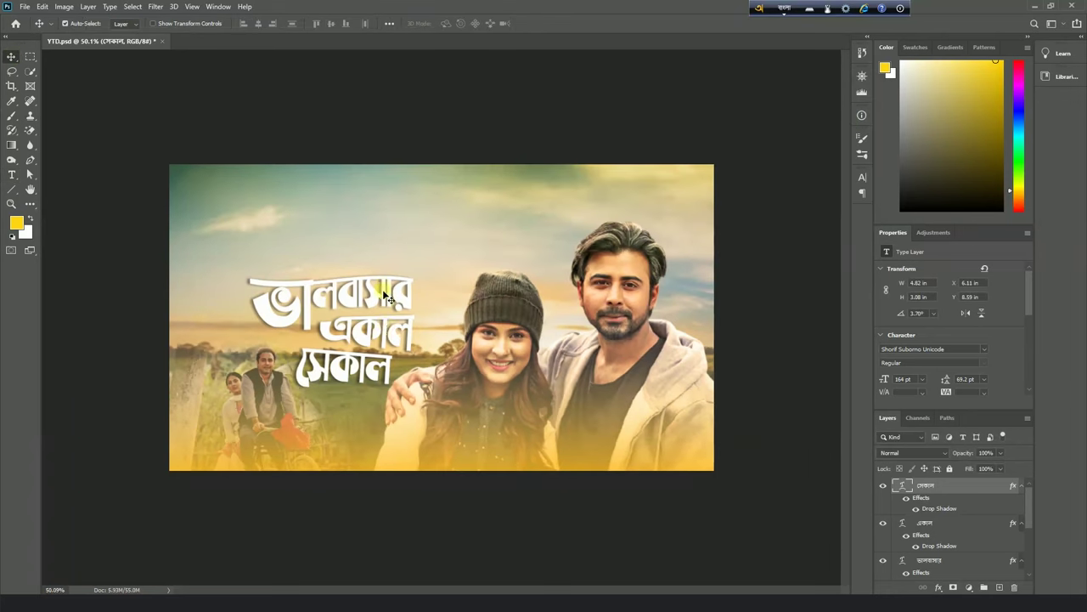
click(384, 337)
shift+click(310, 326)
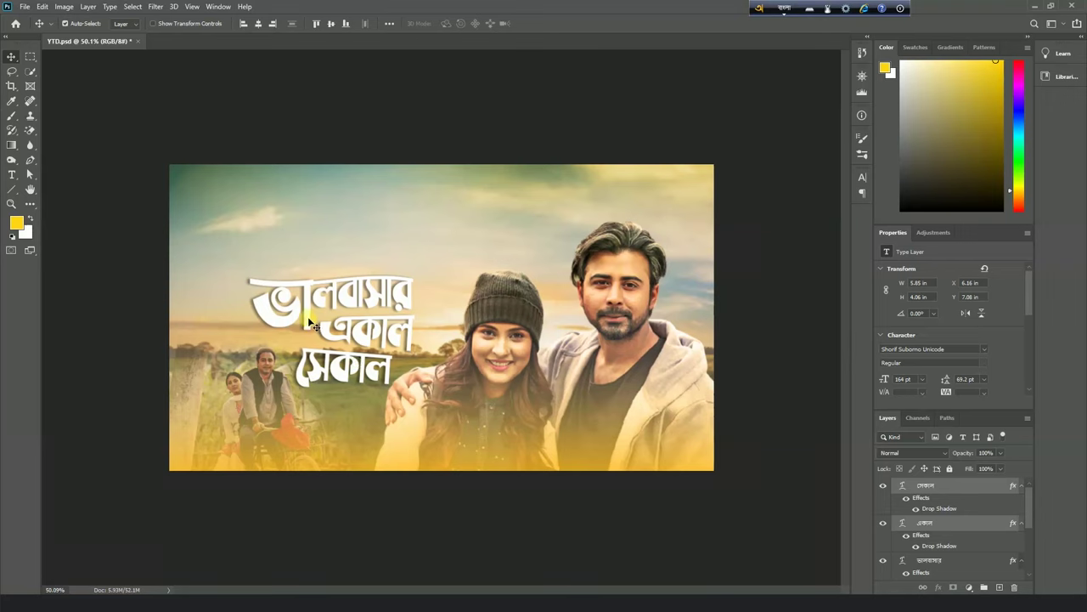
shift+click(311, 313)
drag(311, 304, 313, 289)
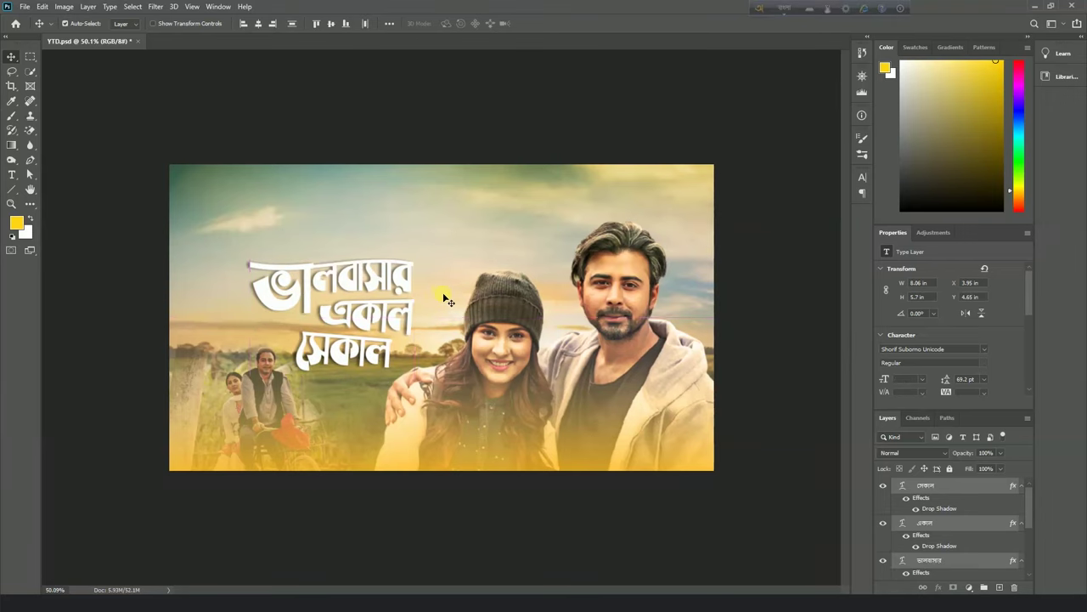
scroll(443, 298, up, 1)
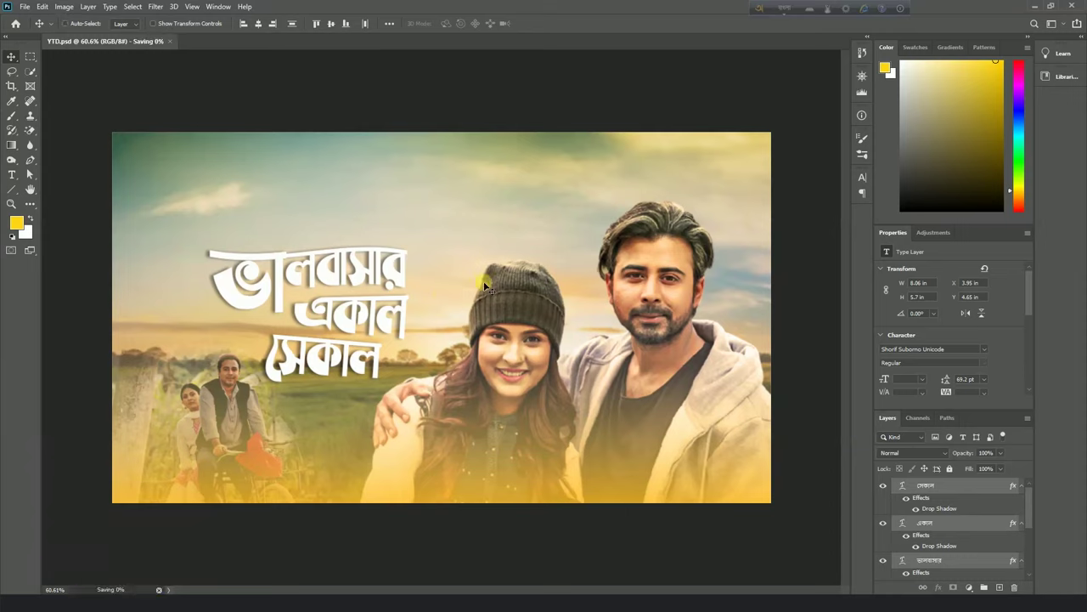
Recolour the word ভালবাসার to red #f11644, commit the text and save the document.
click(319, 285)
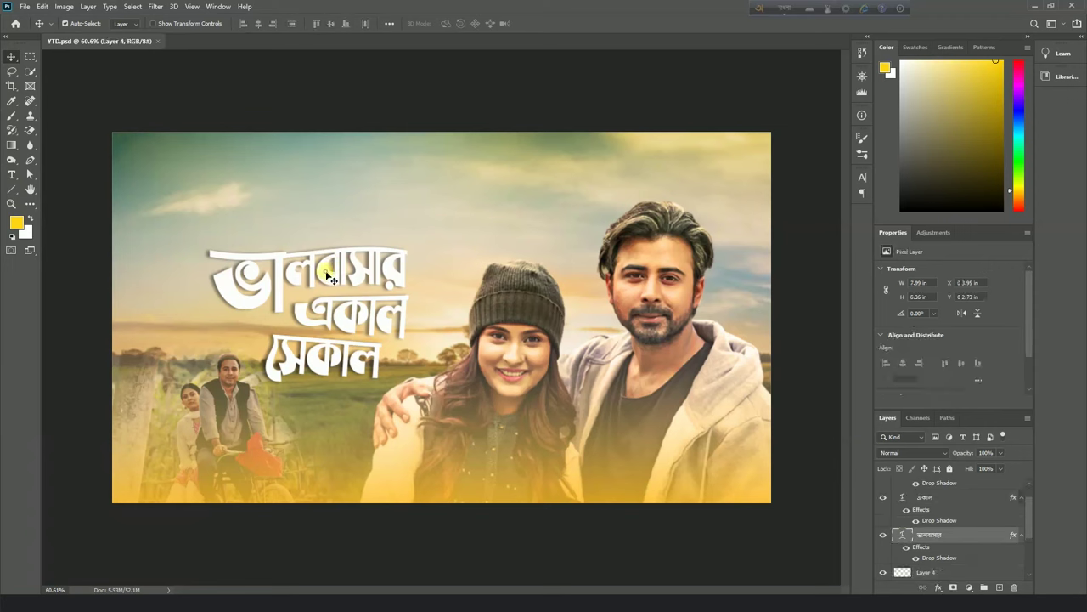
double_click(323, 274)
click(446, 24)
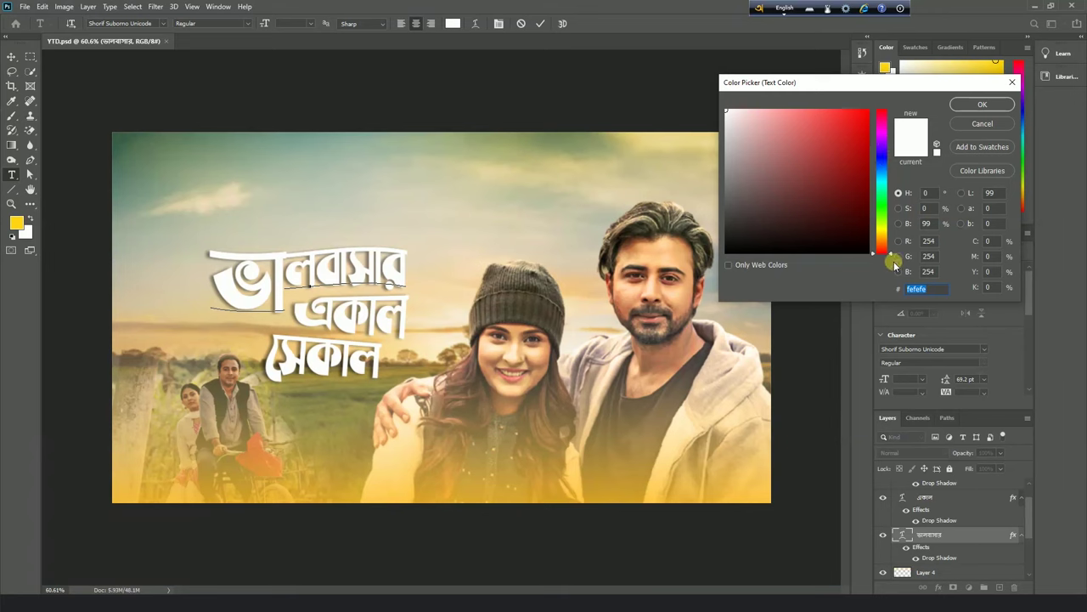
drag(890, 252, 888, 130)
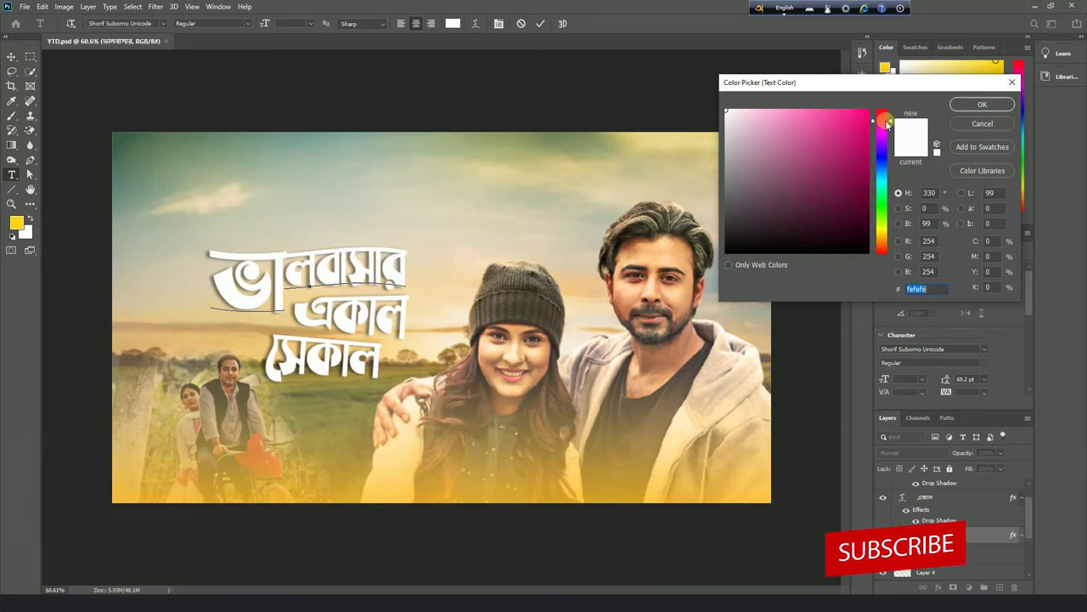
click(855, 124)
drag(854, 124, 873, 117)
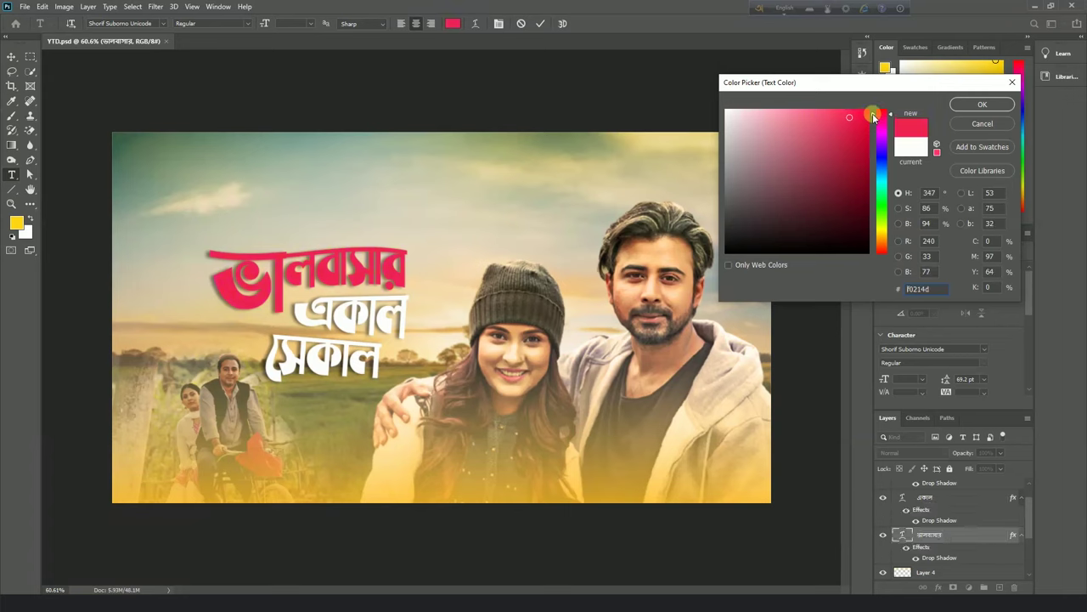
click(825, 113)
mouse_move(825, 113)
mouse_down()
mouse_move(874, 107)
mouse_move(845, 129)
mouse_move(857, 119)
mouse_up()
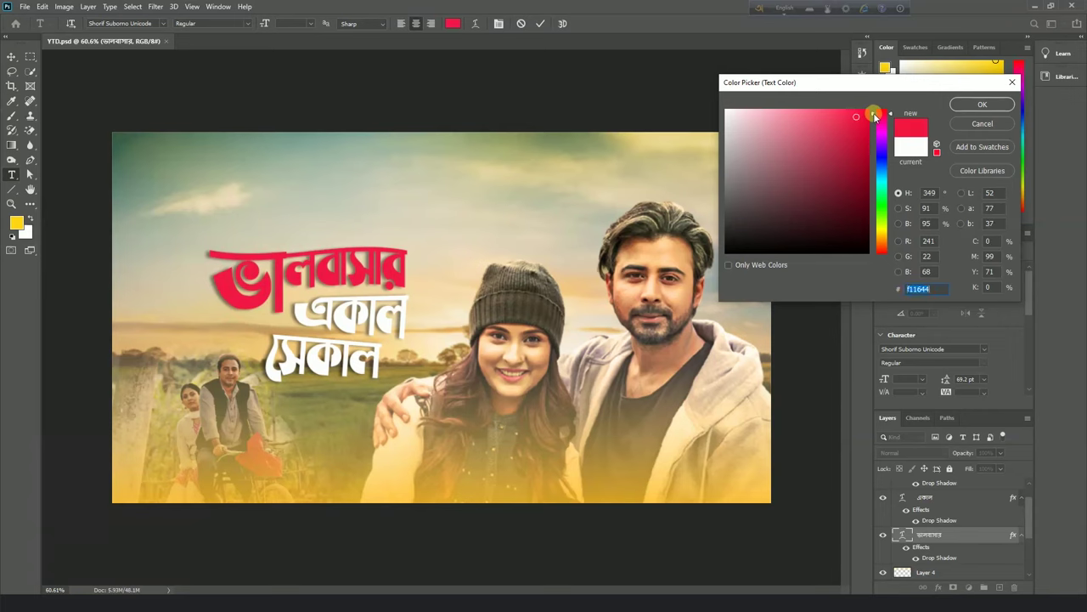
click(961, 104)
key(ctrl+minus)
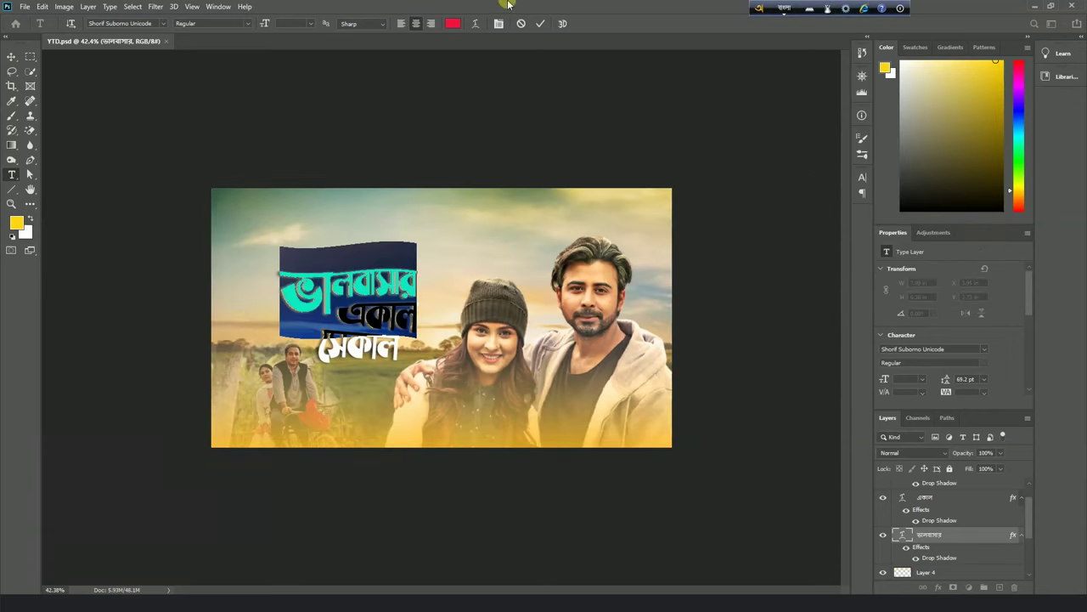
click(540, 22)
key(v)
scroll(527, 288, down, 3)
scroll(527, 287, up, 5)
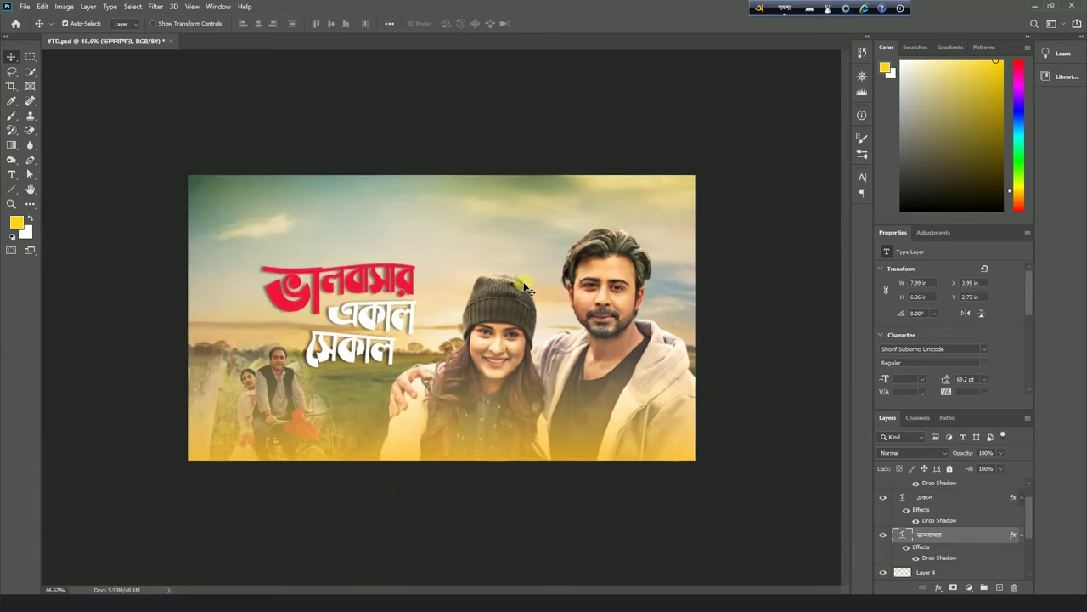
scroll(443, 318, up, 3)
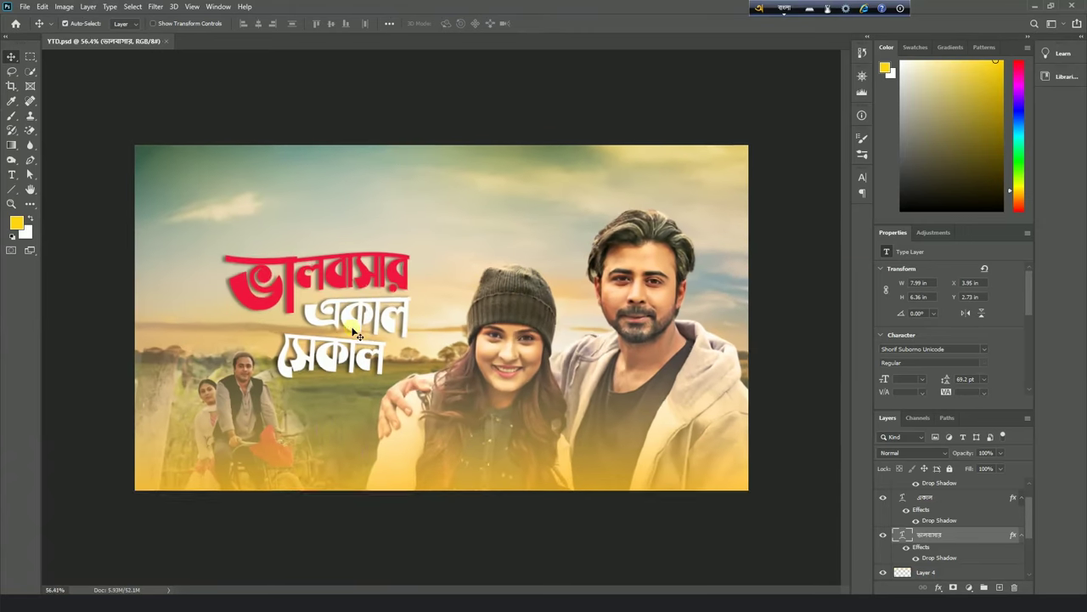
Add a Gradient Overlay effect to the সেকাল layer in its layer style.
click(314, 369)
right_click(935, 486)
click(968, 95)
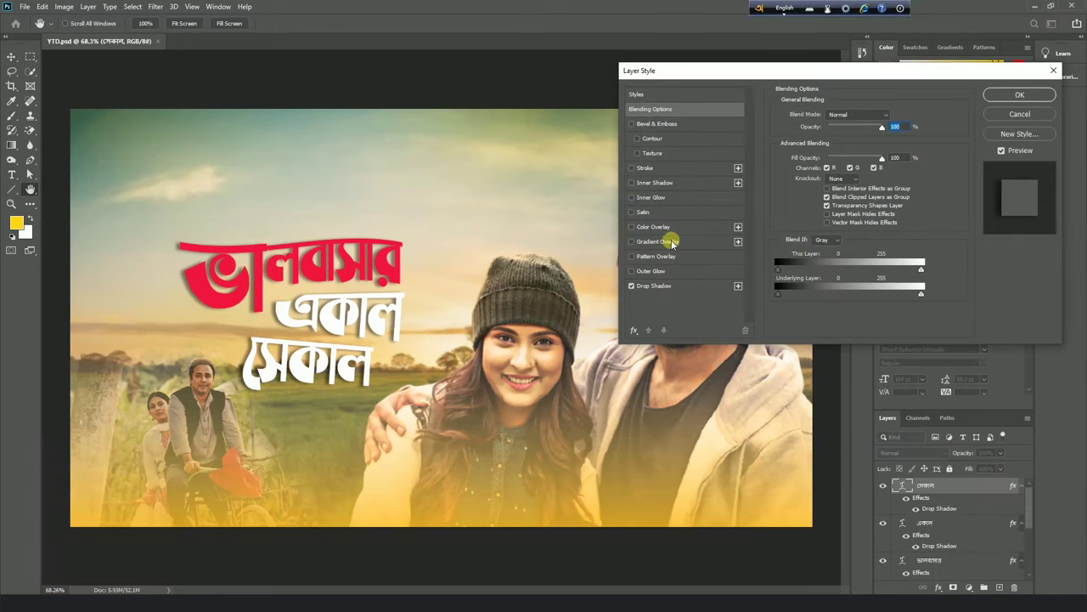
click(671, 242)
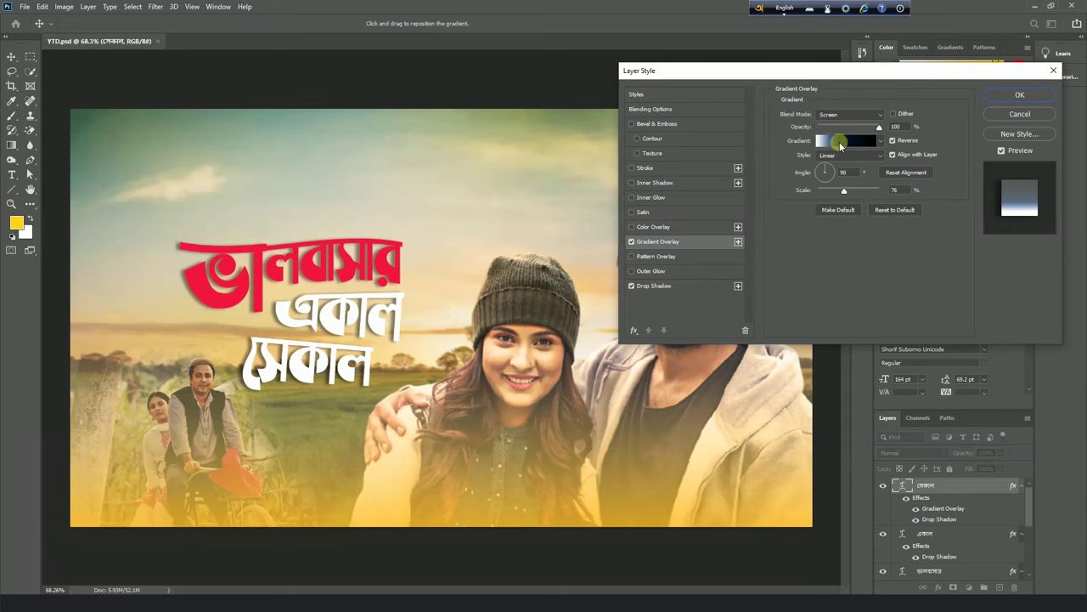
Remove the intermediate colour stop from the overlay gradient and set the black start stop to white.
click(840, 143)
drag(889, 318, 756, 337)
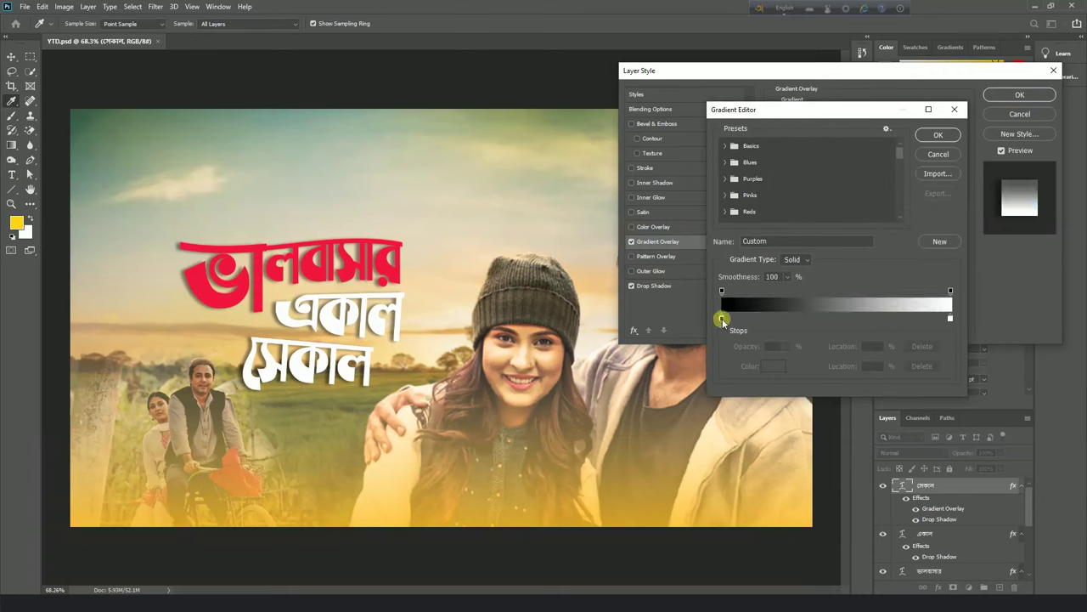
double_click(722, 318)
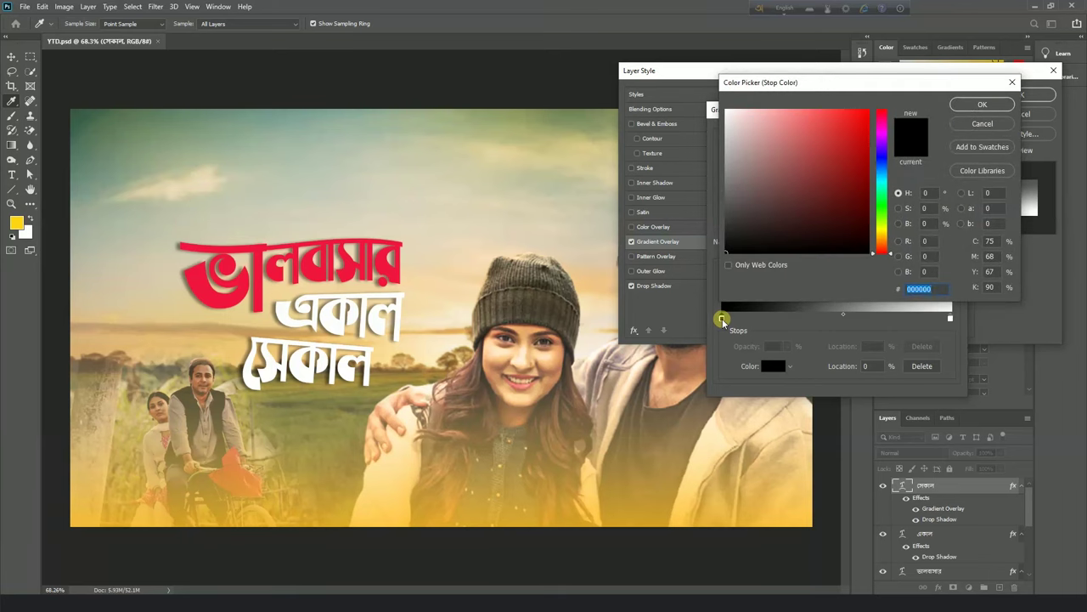
drag(781, 158, 727, 108)
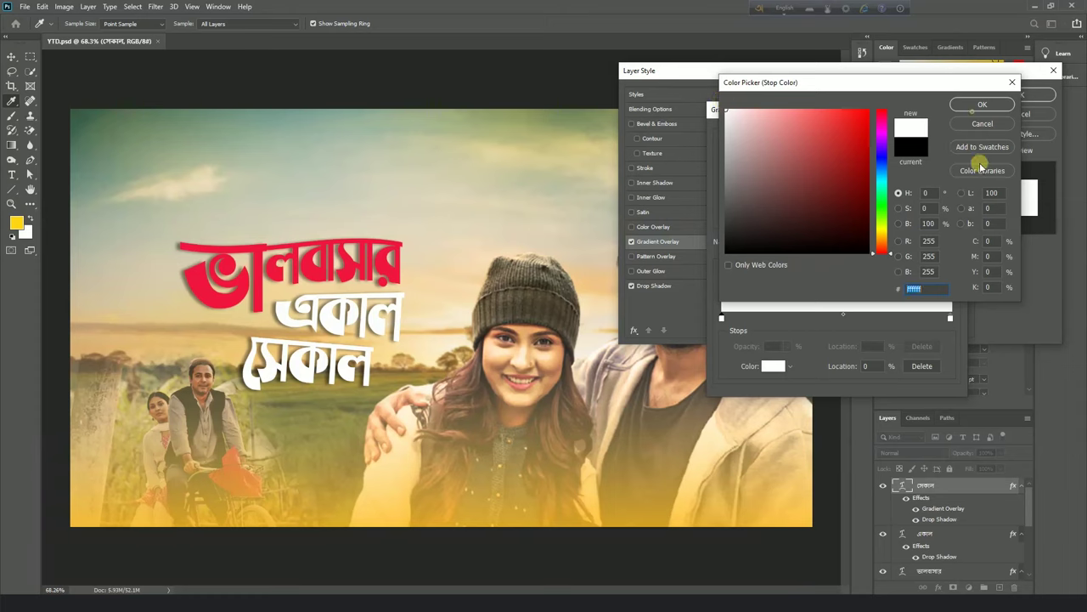
click(979, 104)
Set the overlay gradient's end stop to yellow #f0ed13 and accept the white-to-yellow gradient.
click(950, 317)
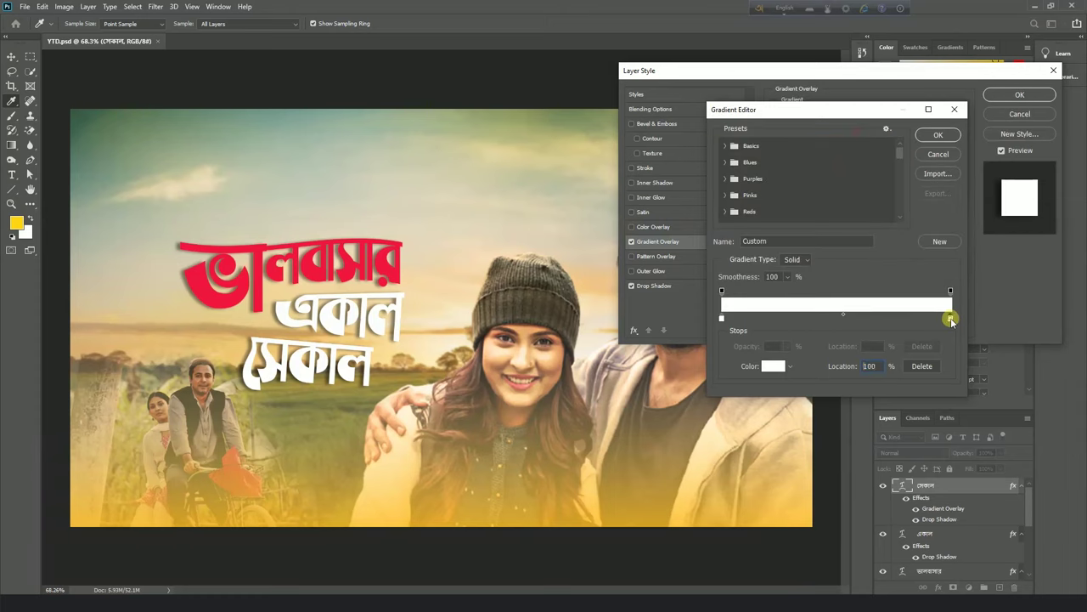
double_click(949, 317)
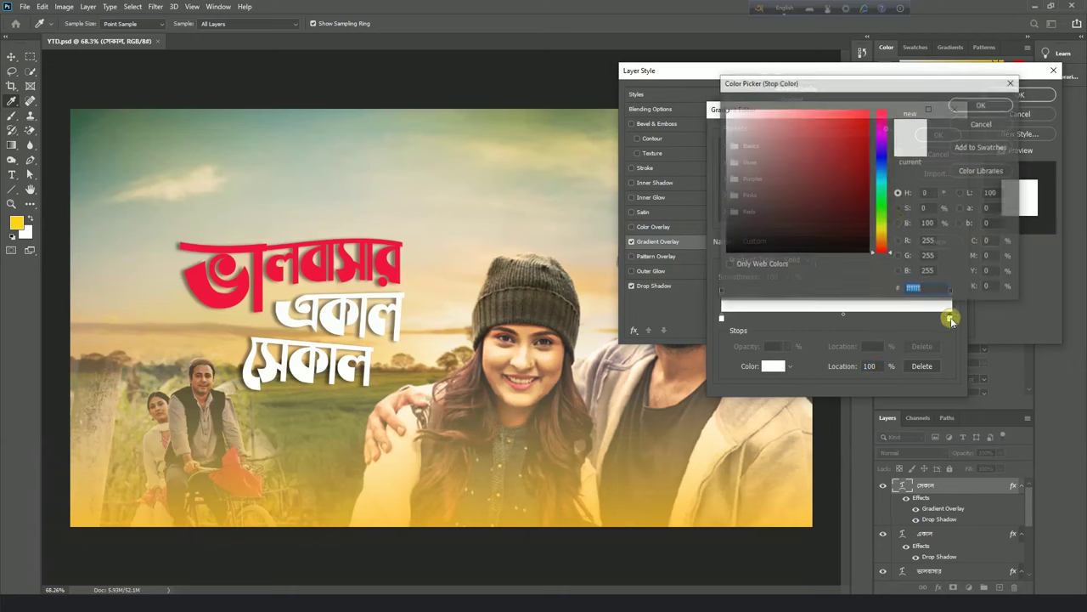
drag(891, 251, 891, 229)
click(863, 123)
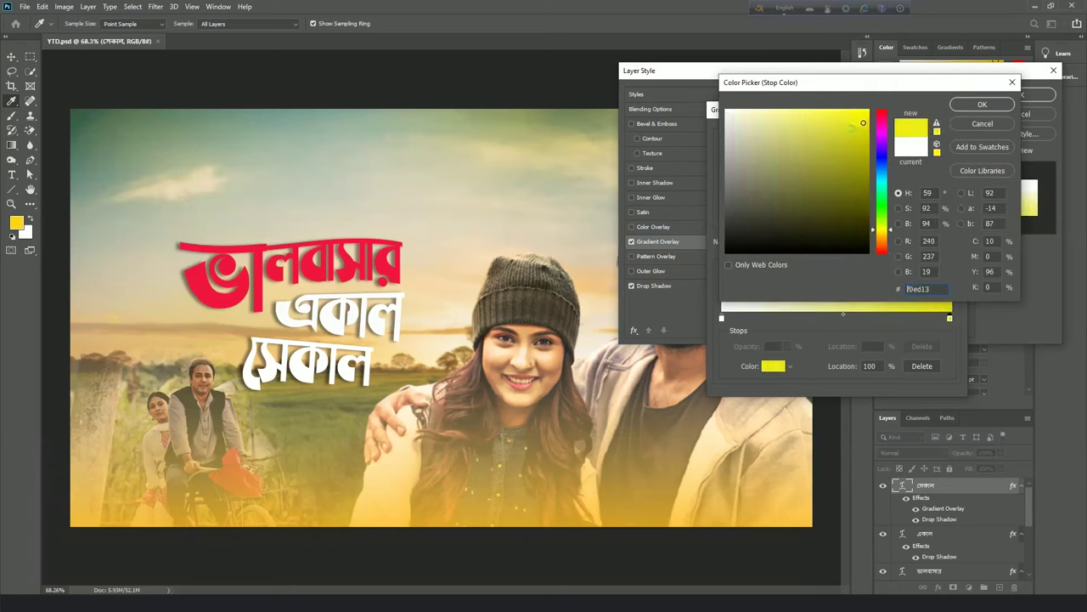
click(981, 104)
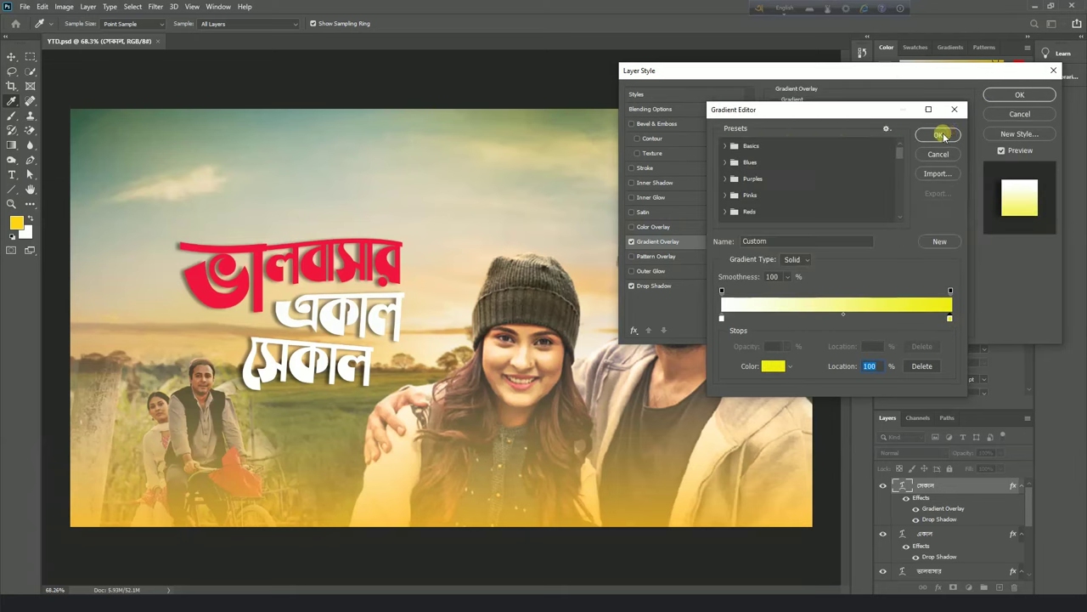
click(942, 130)
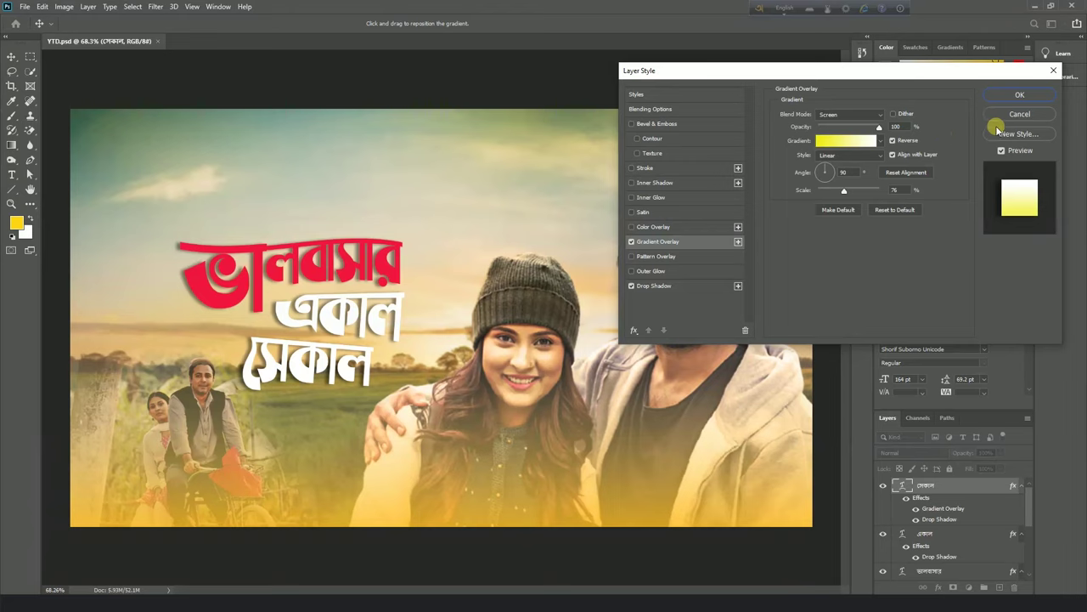
Set the gradient overlay's blend mode to Normal and its scale to 136%, and apply the layer style.
drag(844, 190, 819, 194)
click(850, 114)
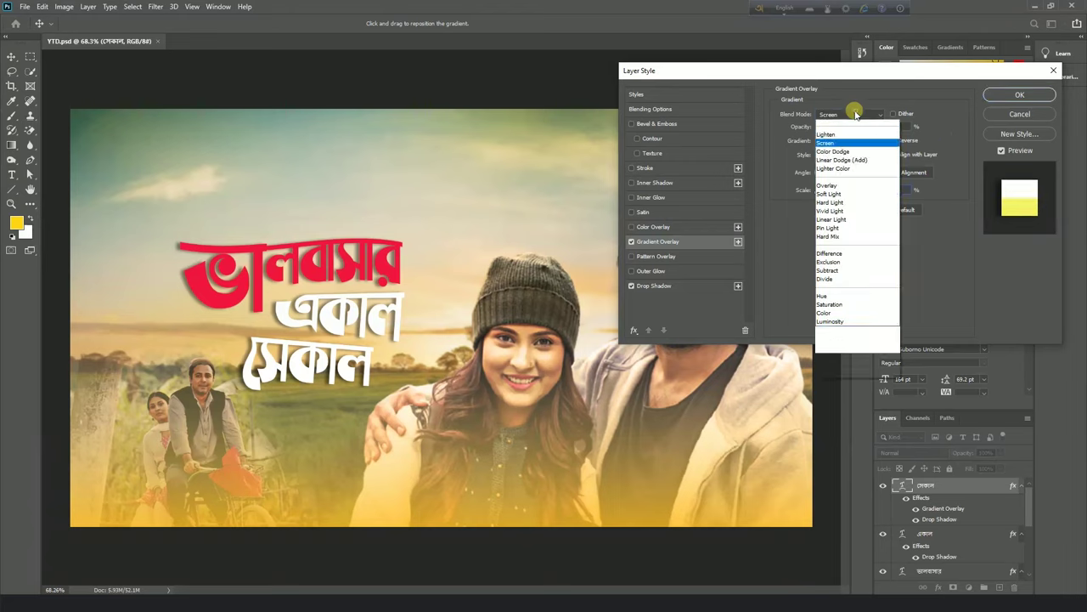
click(828, 125)
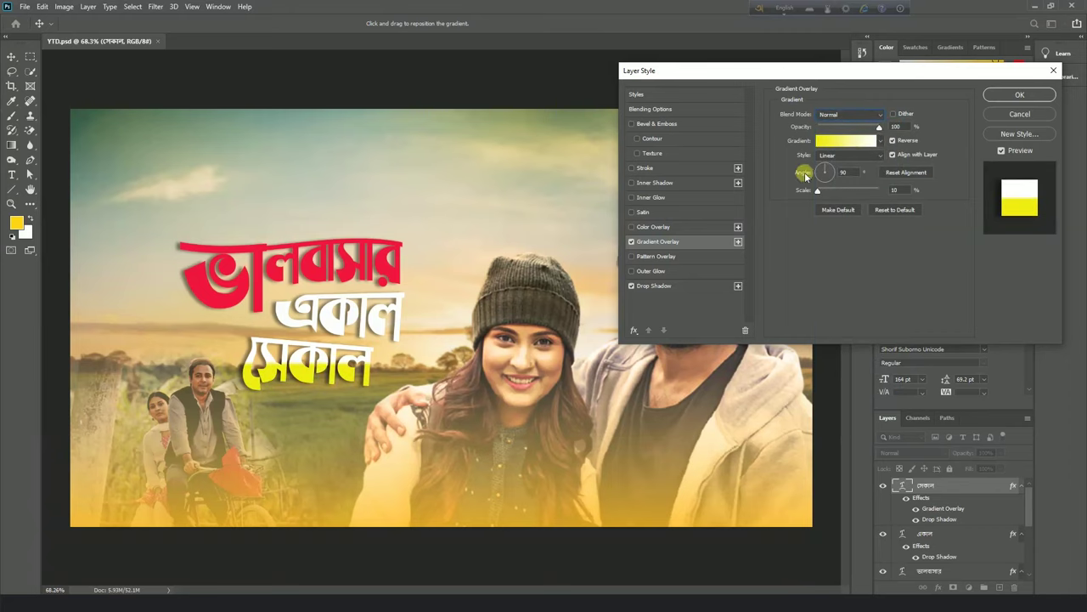
drag(814, 189, 898, 194)
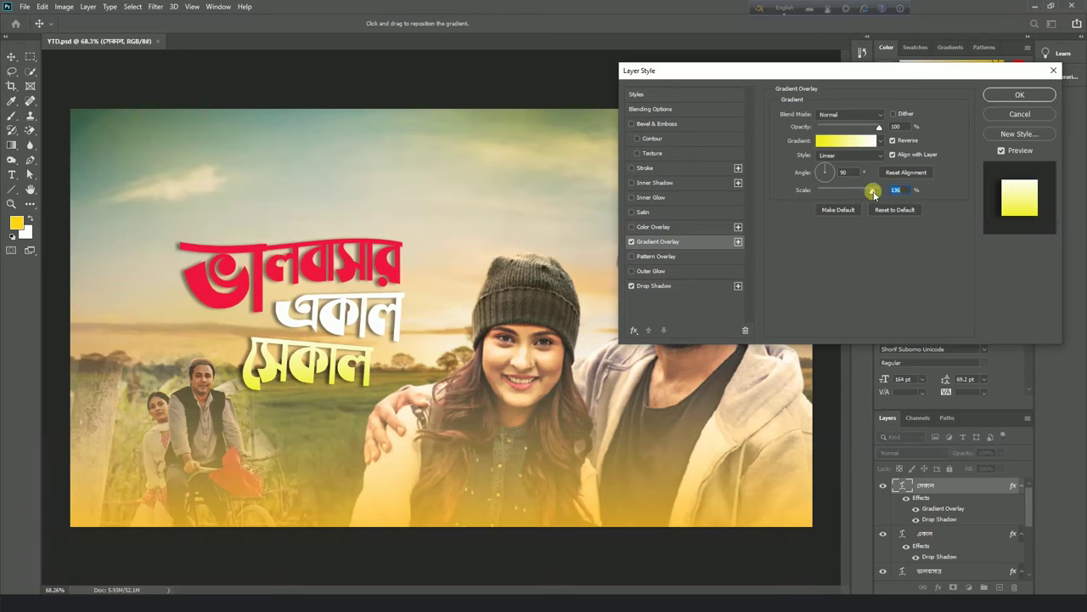
click(1019, 95)
Save the thumbnail document with the yellow gradient on সেকাল.
scroll(500, 357, down, 3)
scroll(466, 380, up, 2)
key(ctrl+s)
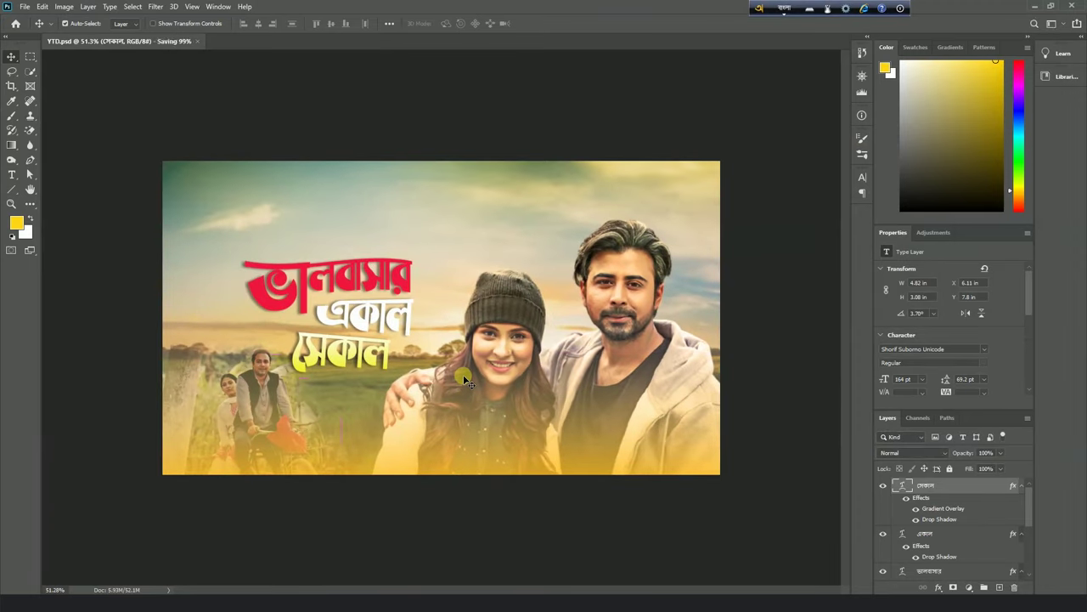
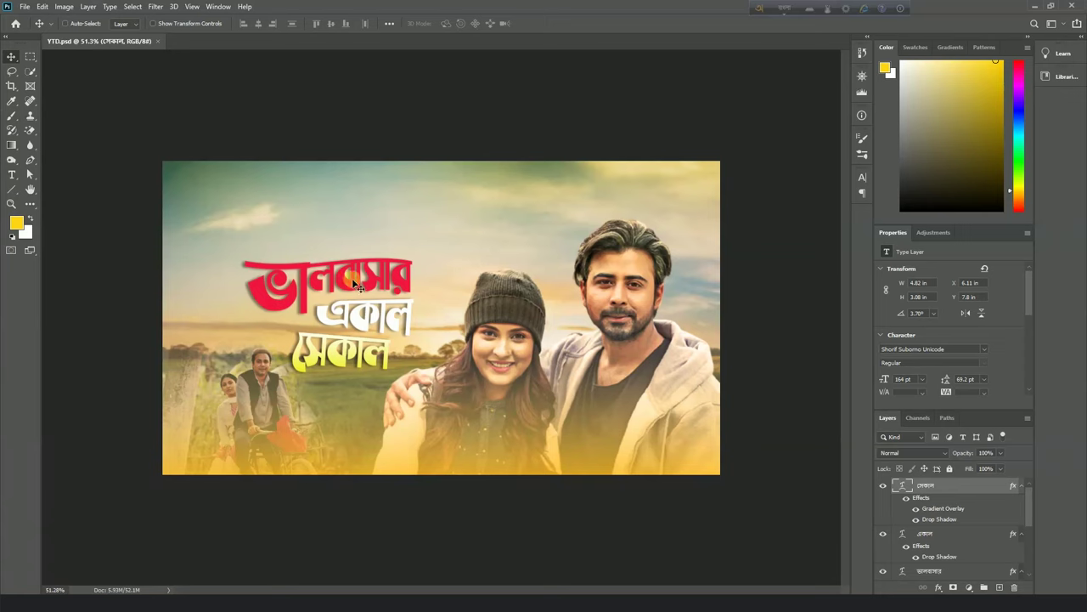
Add a text layer reading নিবেদিত near the canvas's upper edge, in Shorif Suborno Unicode at 164 pt.
scroll(552, 209, up, 2)
click(7, 179)
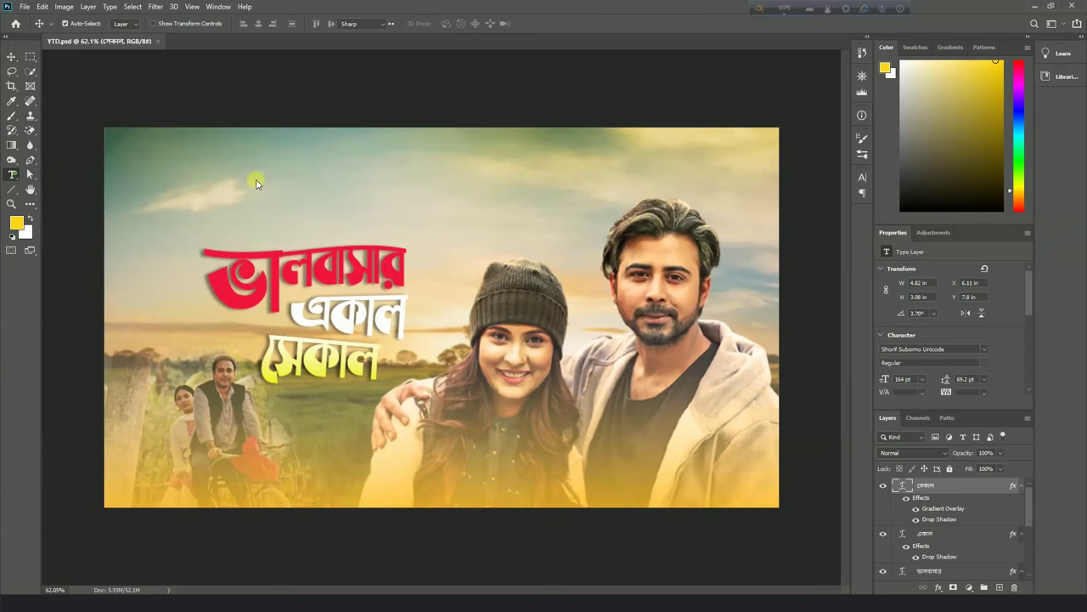
click(444, 198)
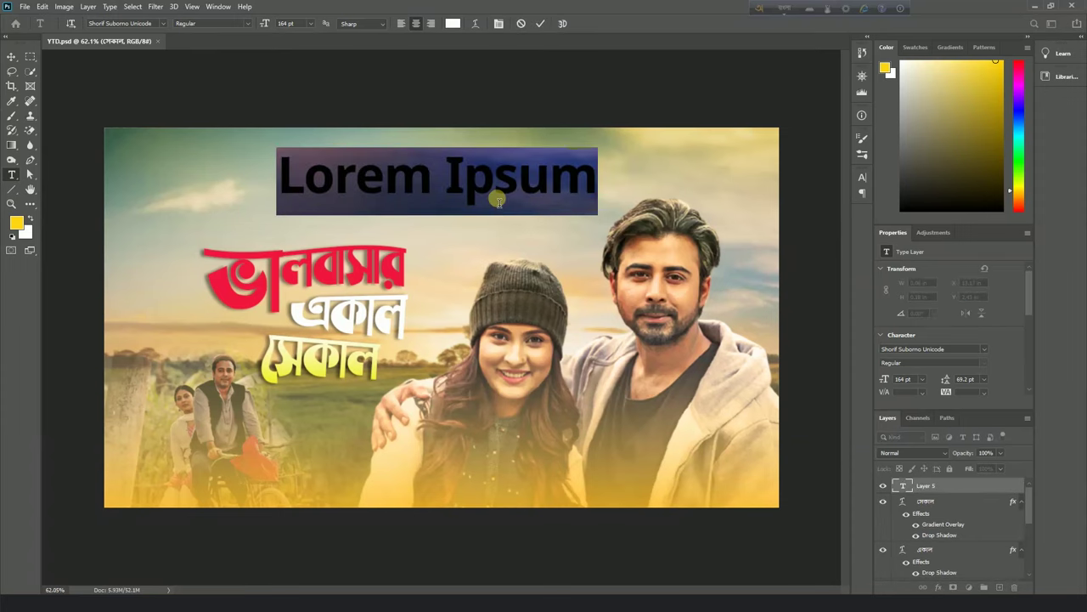
text(nibedi)
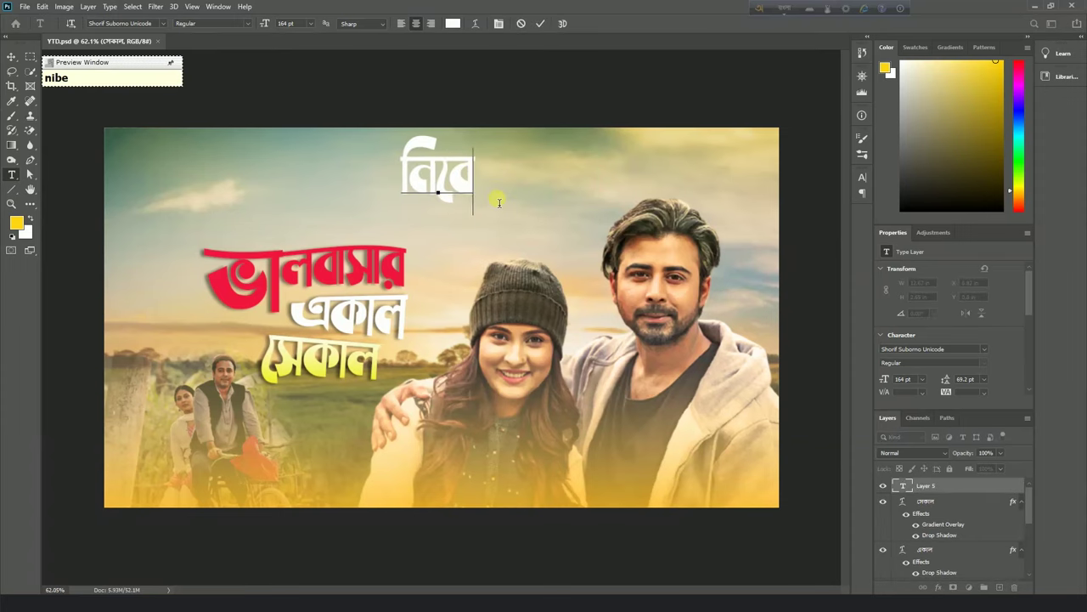
text(t)
key(BackSpace)
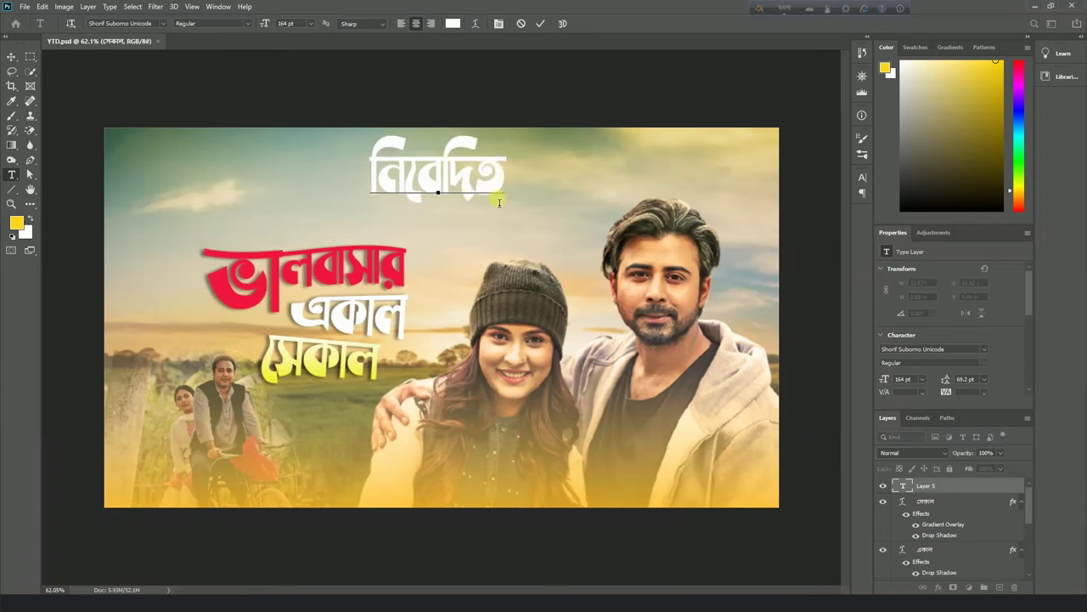
click(11, 56)
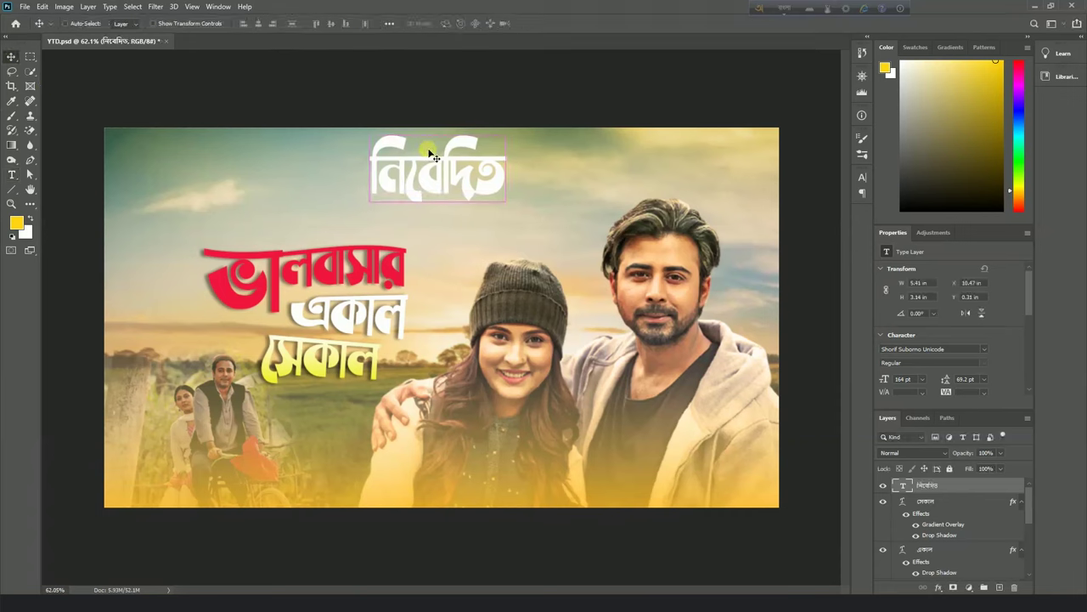
Scale the নিবেদিত text down to about 42% and place it just above the end of ভালবাসার.
key(ctrl+t)
drag(508, 136, 386, 225)
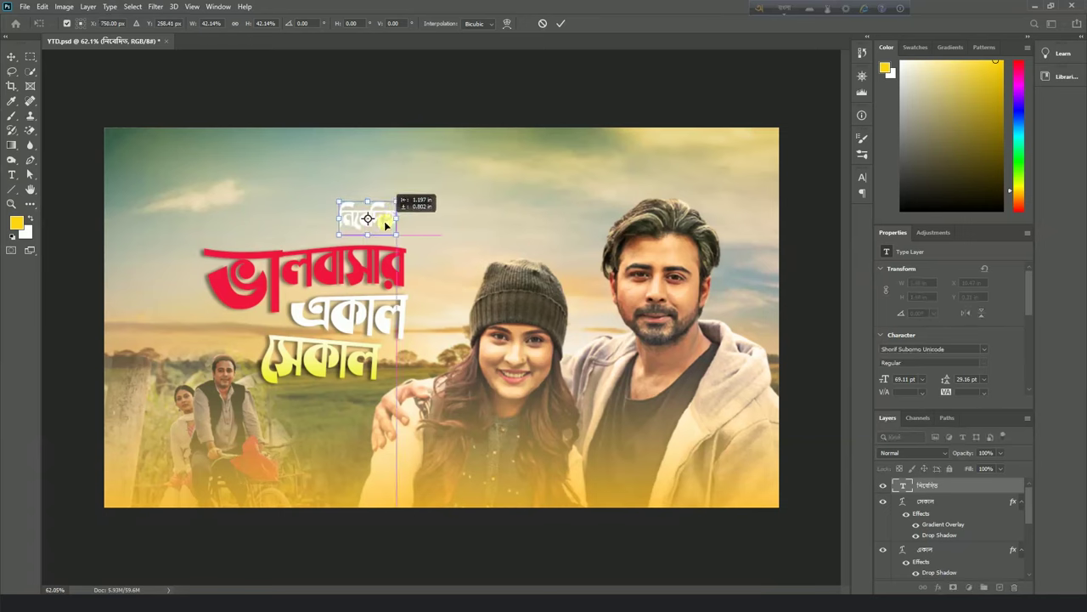
key(Return)
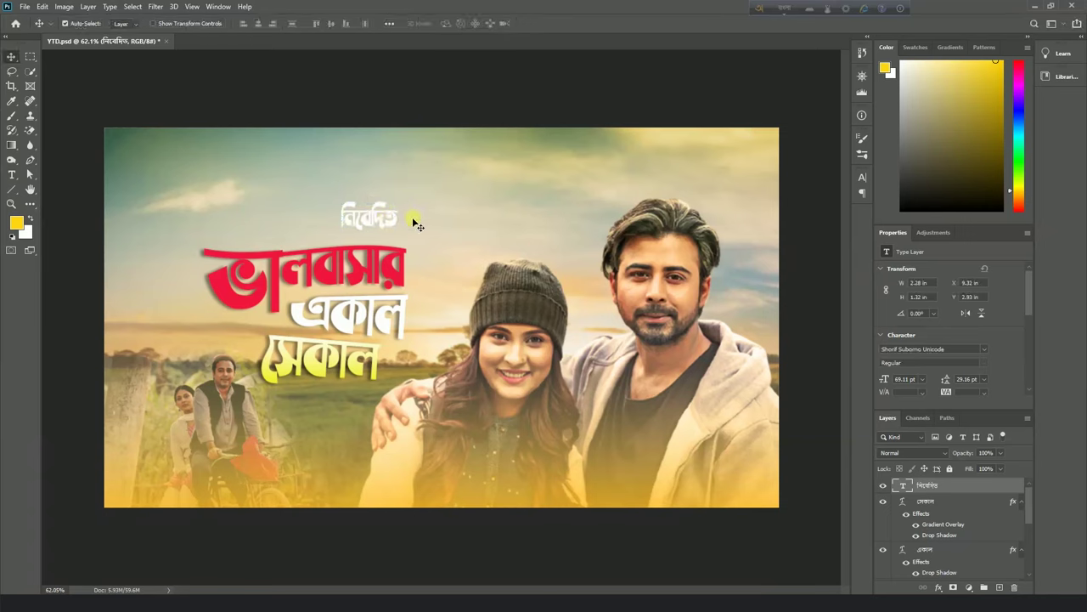
Insert অশিডক before নিবেদিত in the small line above the title, correcting the spelling.
double_click(348, 217)
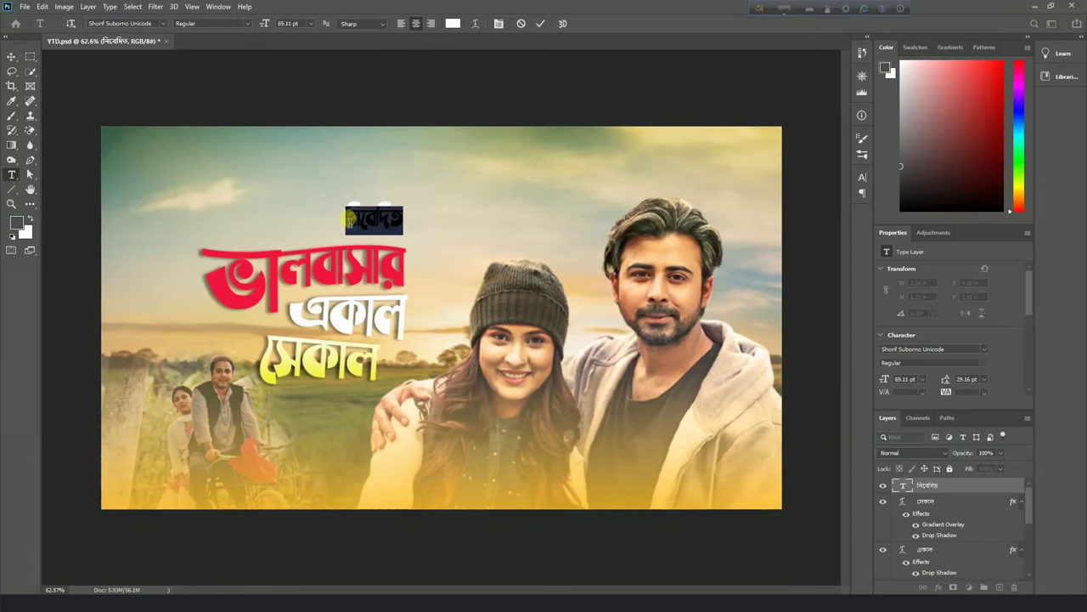
click(349, 216)
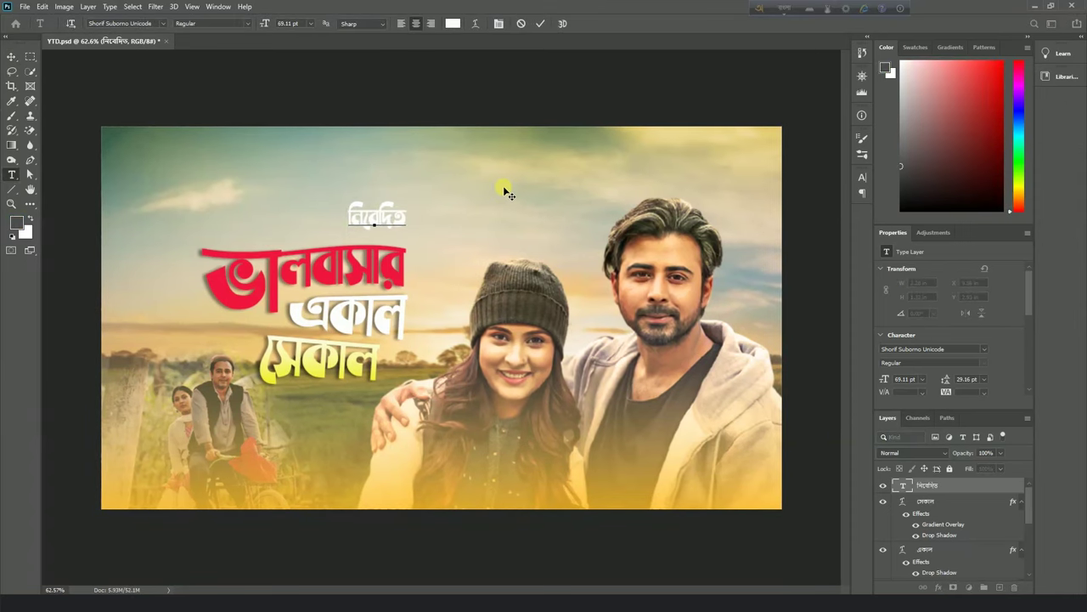
text(os)
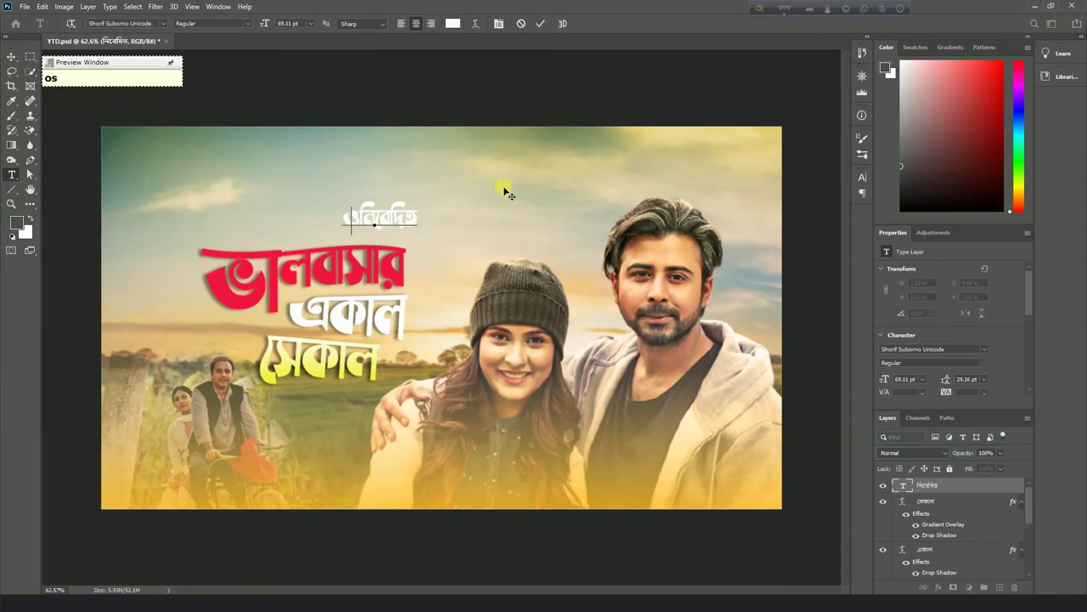
text(ikdok)
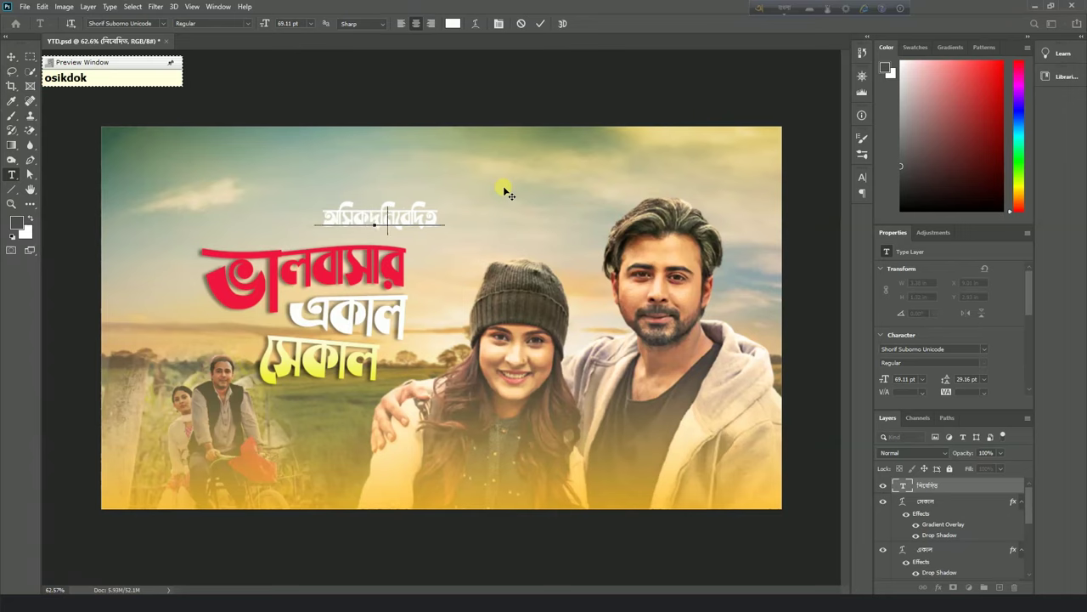
key(BackSpace)
key(BackSpace)
key(BackSpace)
key(BackSpace)
key(BackSpace)
key(BackSpace)
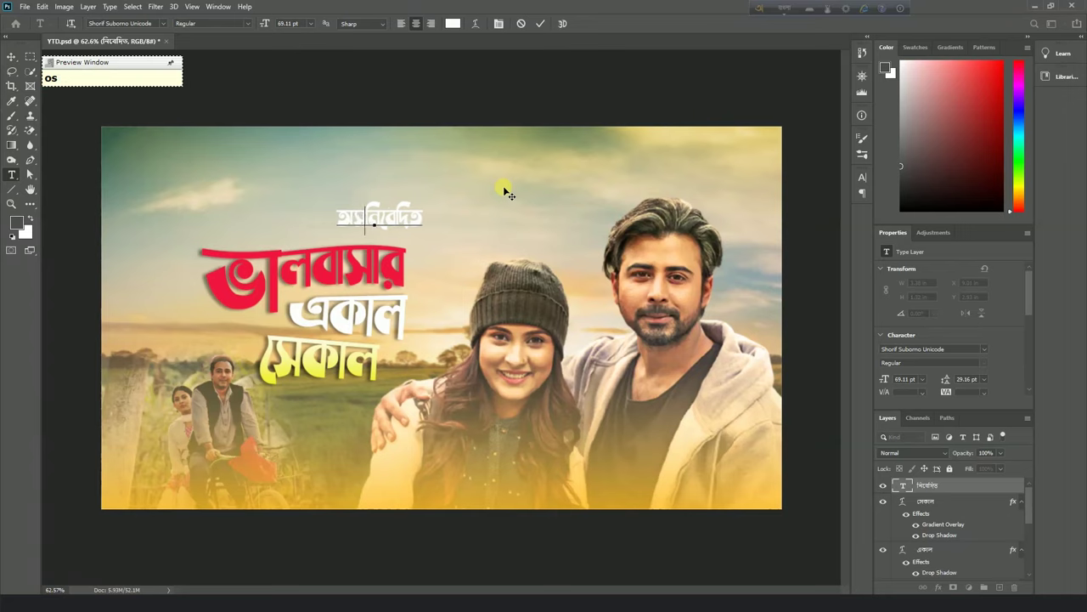
text(oshido)
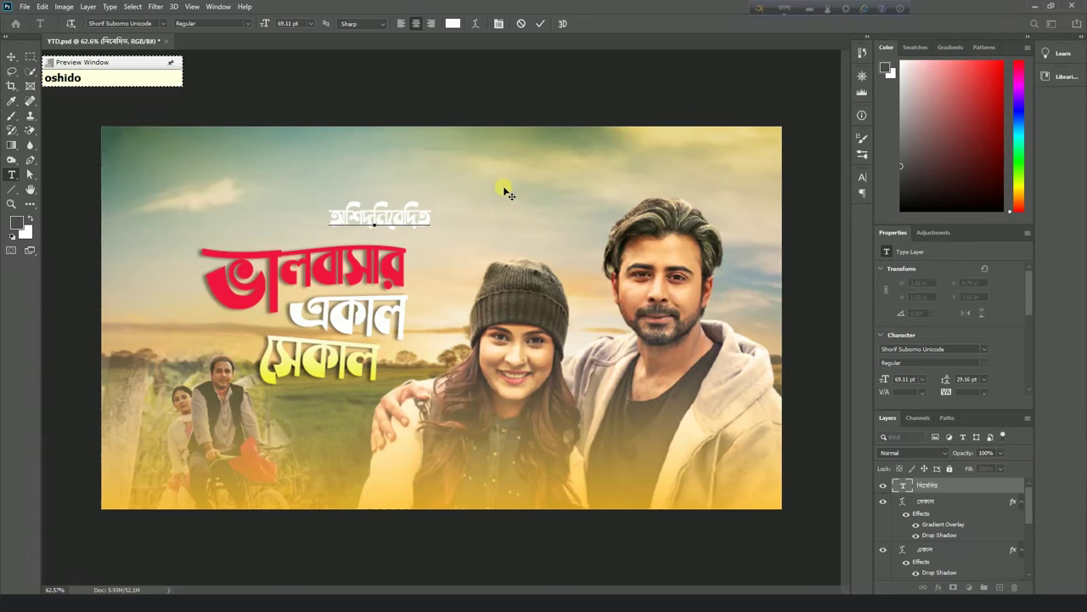
key(BackSpace)
key(BackSpace)
text(Dok)
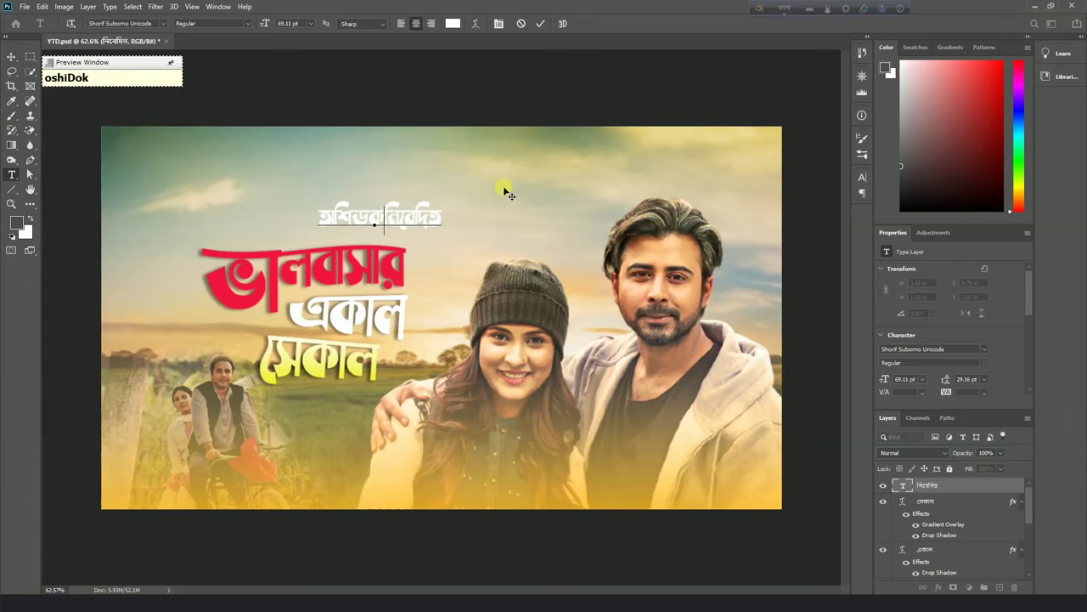
Move the অশিডক নিবেদিত line so its end lines up with the end of ভালবাসার.
click(8, 57)
drag(415, 219, 378, 223)
scroll(378, 223, up, 2)
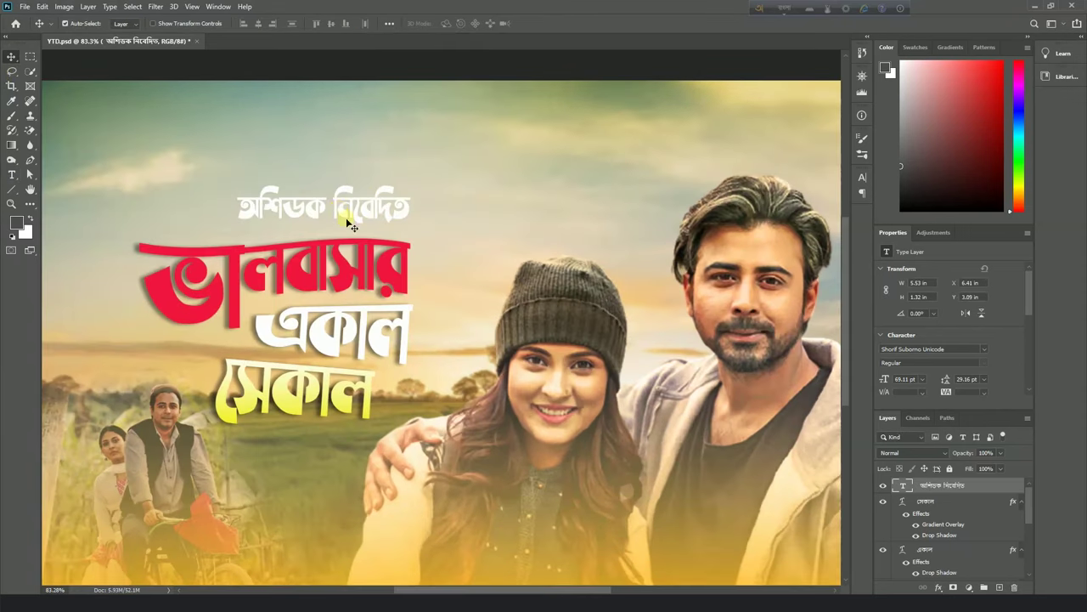
Change the font of the অশিডক নিবেদিত line to Li Shorif Jonota Unicode.
double_click(338, 207)
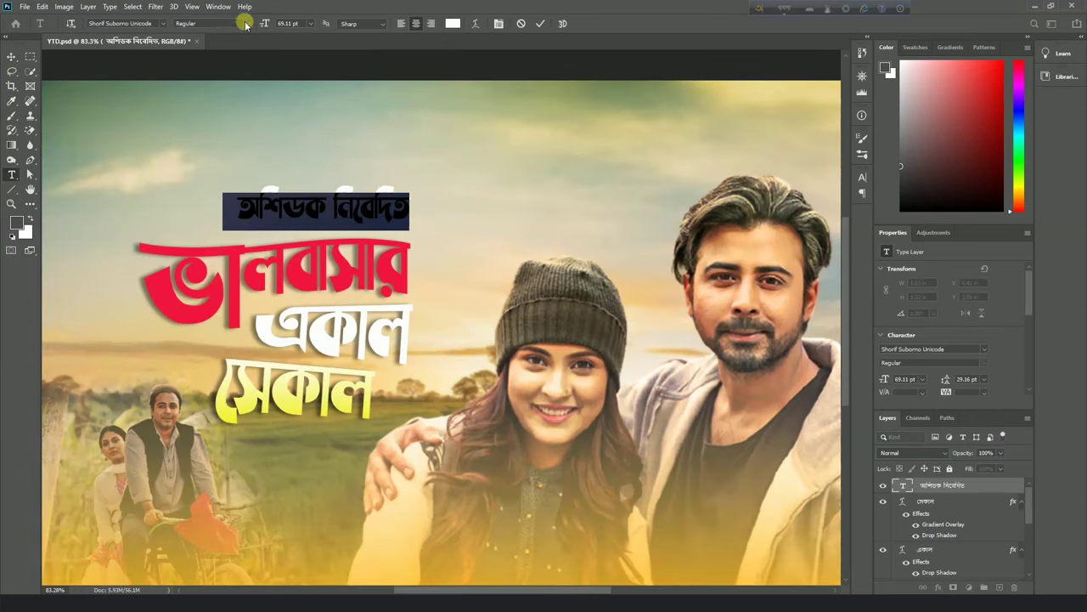
click(163, 23)
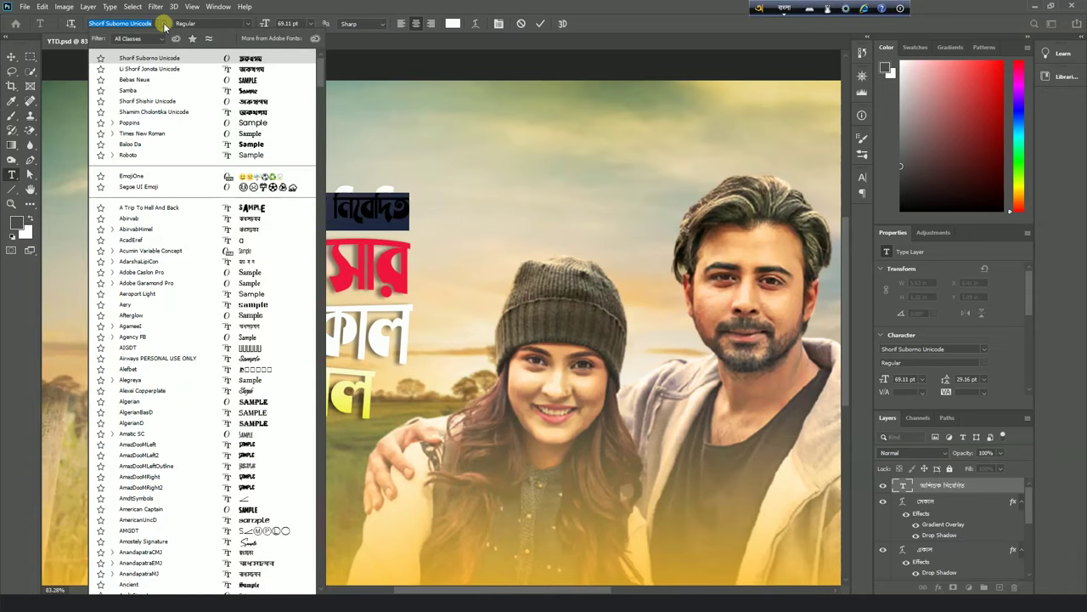
click(150, 68)
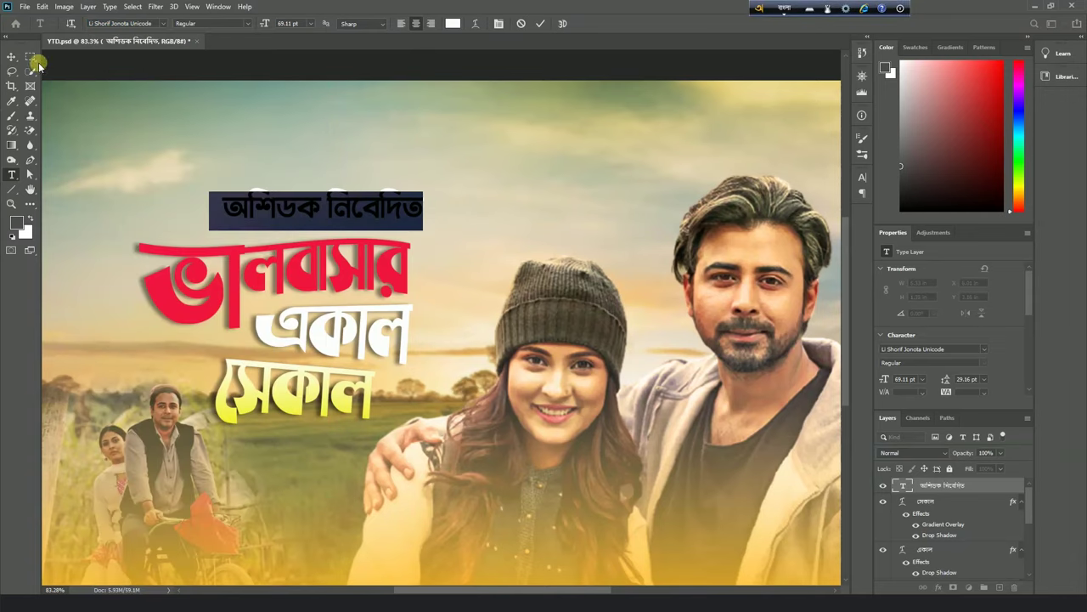
click(11, 56)
scroll(482, 289, down, 3)
scroll(397, 251, up, 2)
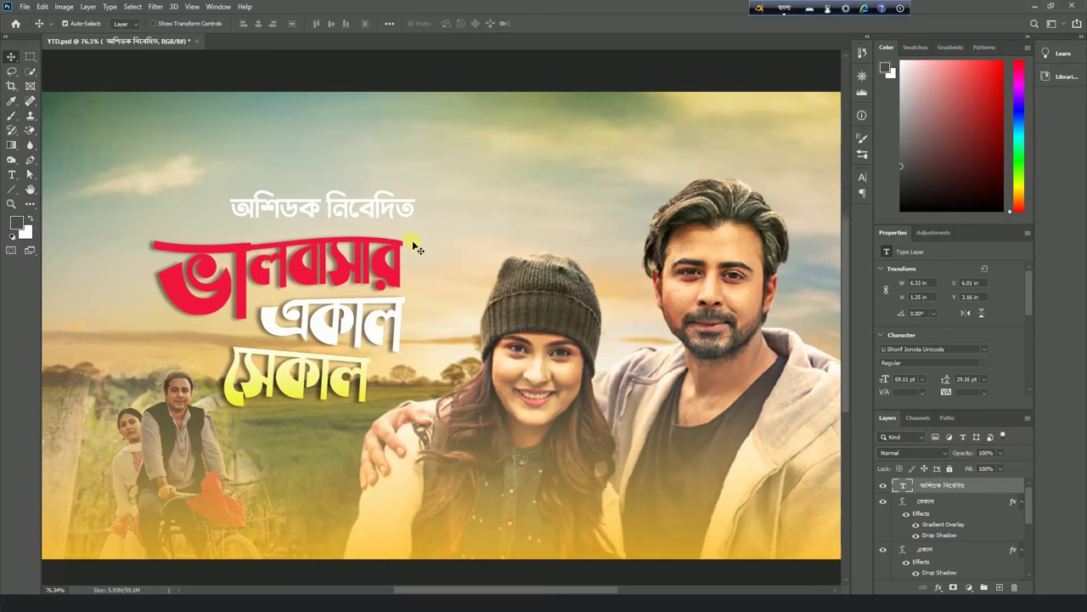
Scale the অশিডক নিবেদিত line down to about 64.72 pt so it ends flush with ভালবাসার.
key(ctrl+t)
drag(417, 192, 407, 195)
key(Return)
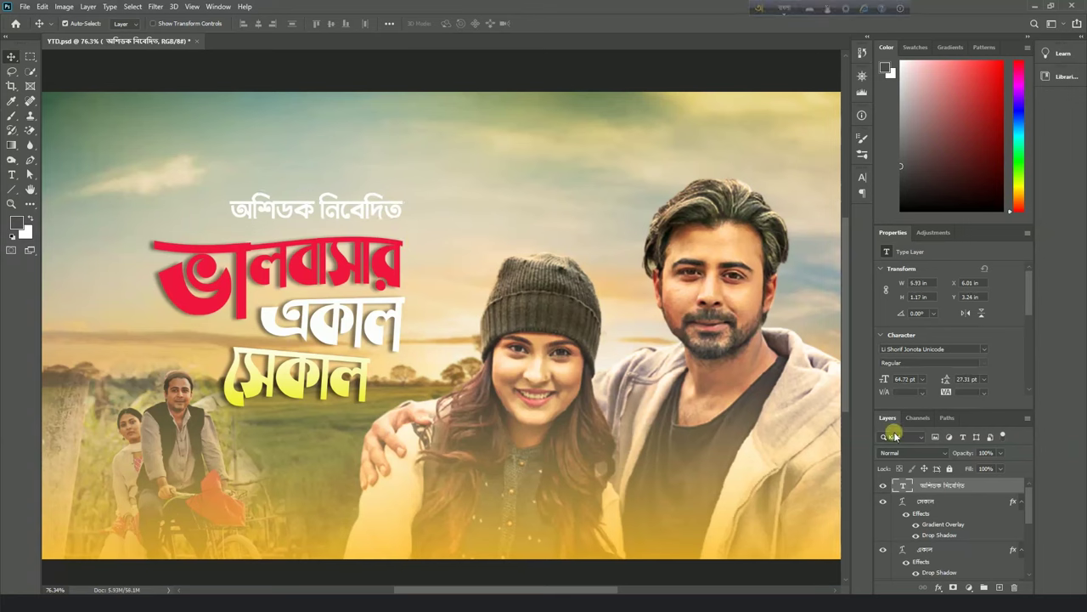
Set the text colour of the অশিডক নিবেদিত line to dark grey and accept the text edit.
double_click(905, 486)
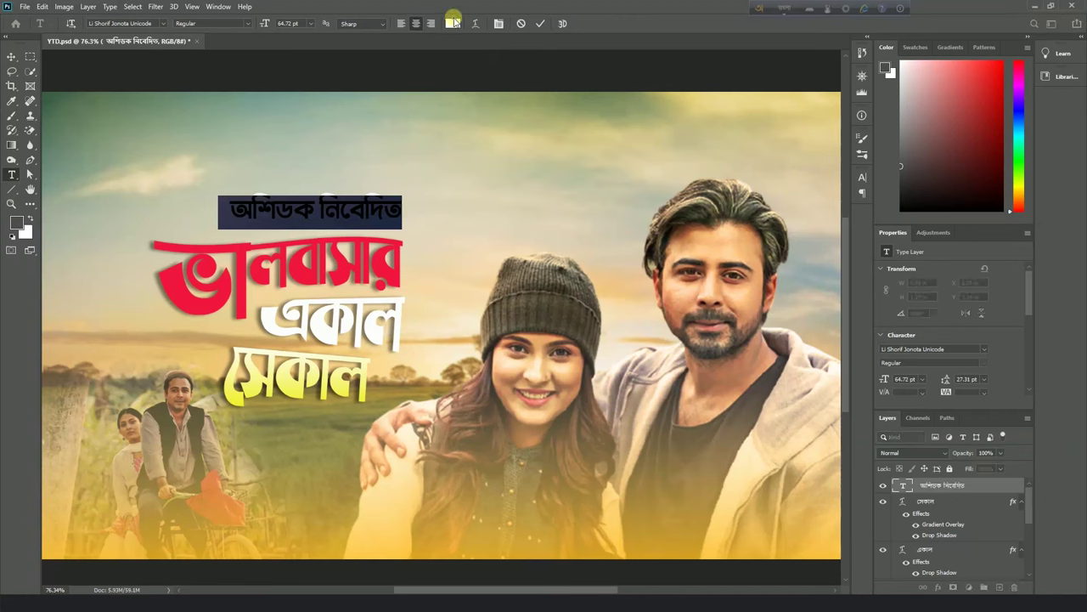
click(452, 23)
drag(740, 204, 734, 223)
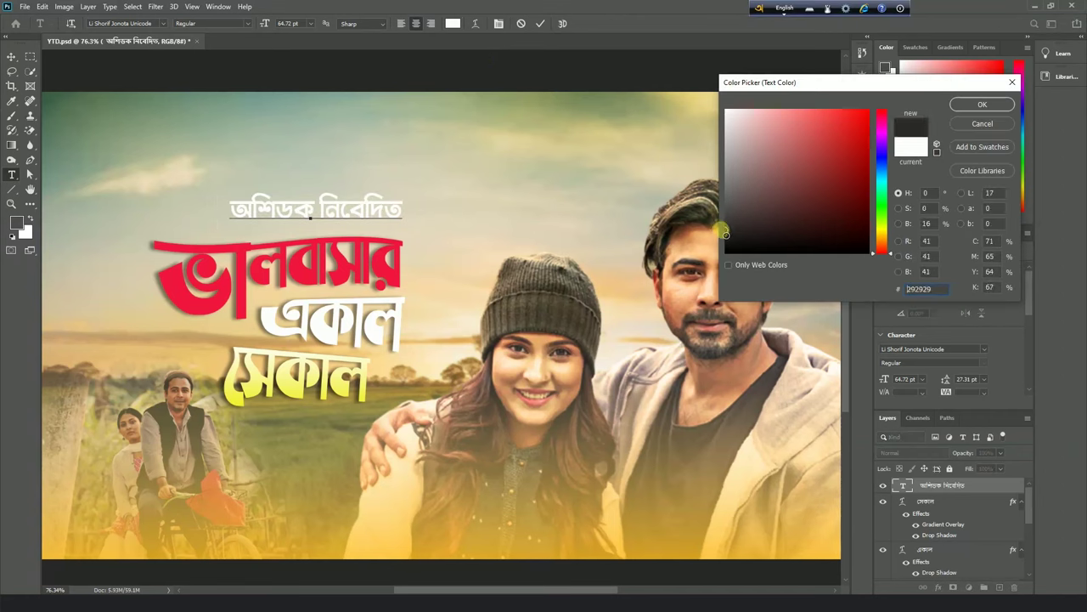
drag(723, 237, 723, 213)
click(982, 104)
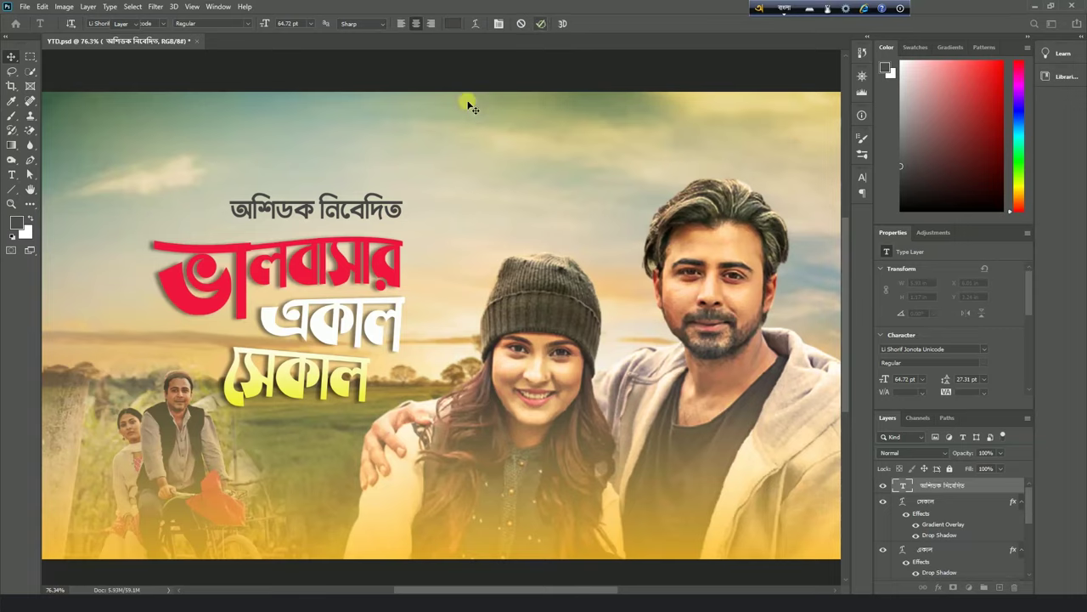
key(ctrl+Return)
Save the thumbnail document with the dark grey presenter line above the title.
scroll(485, 207, down, 3)
key(v)
key(ctrl+s)
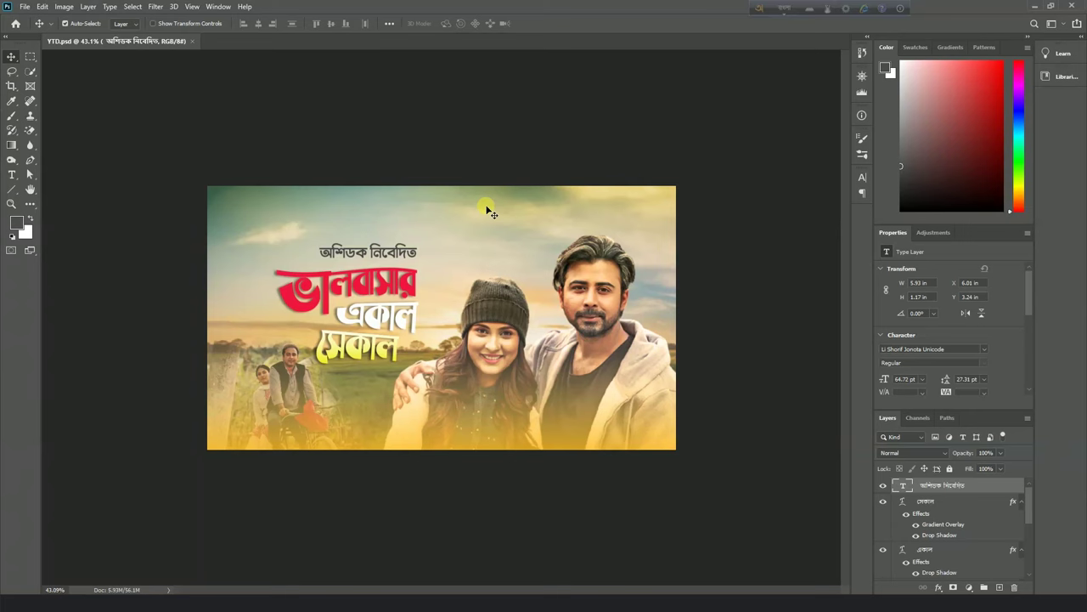
Add a dark grey 164 pt text layer across the upper sky reading অভিনয়েঃ আফ্রান নিসো.
scroll(341, 388, up, 2)
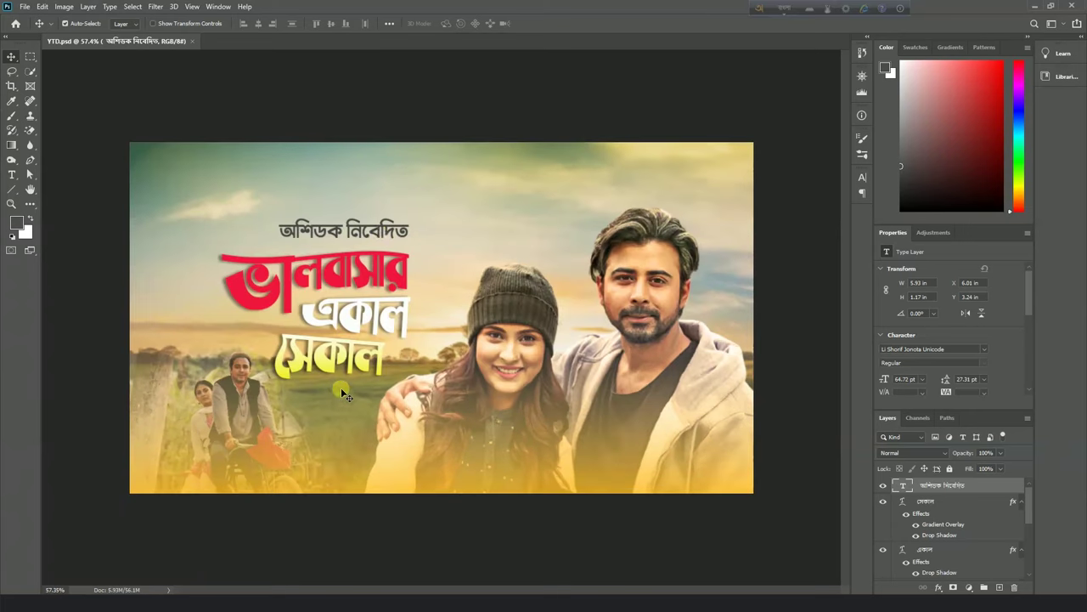
click(12, 175)
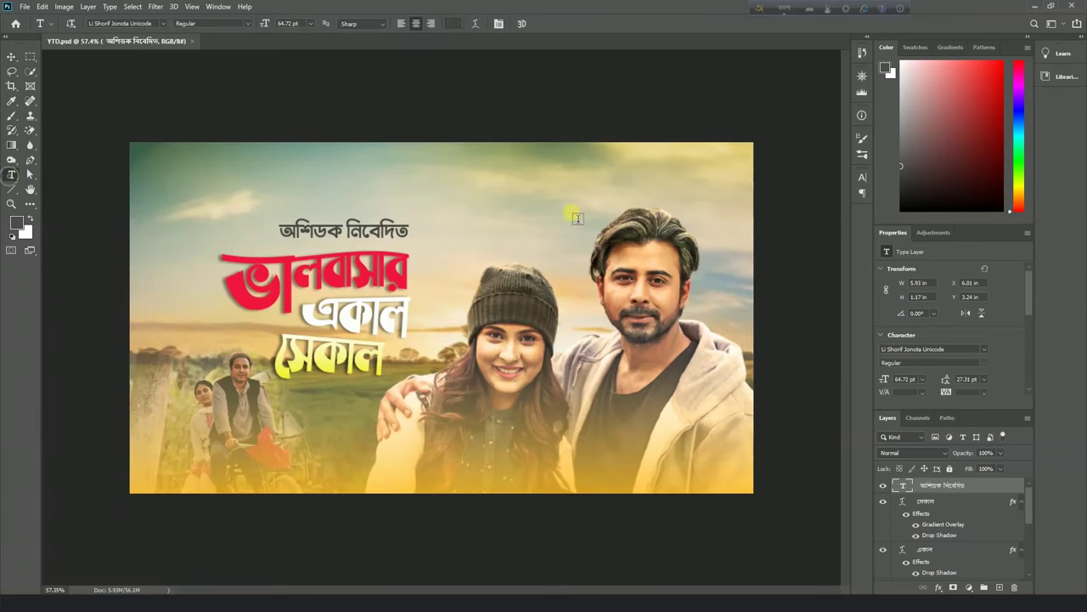
click(514, 195)
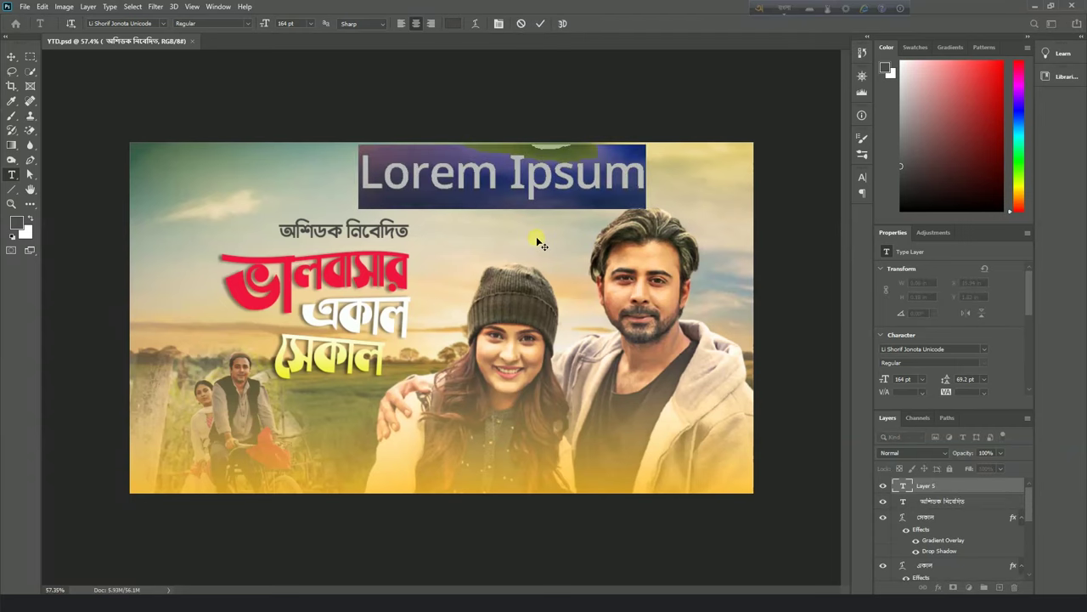
text(oVinoye)
key(space)
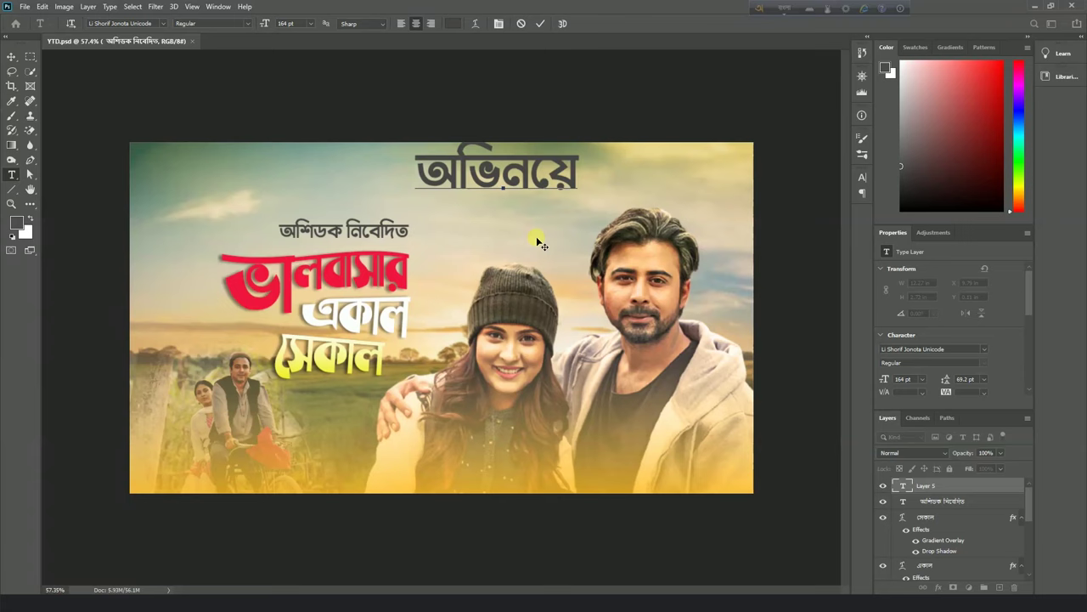
key(BackSpace)
text(: afran niso)
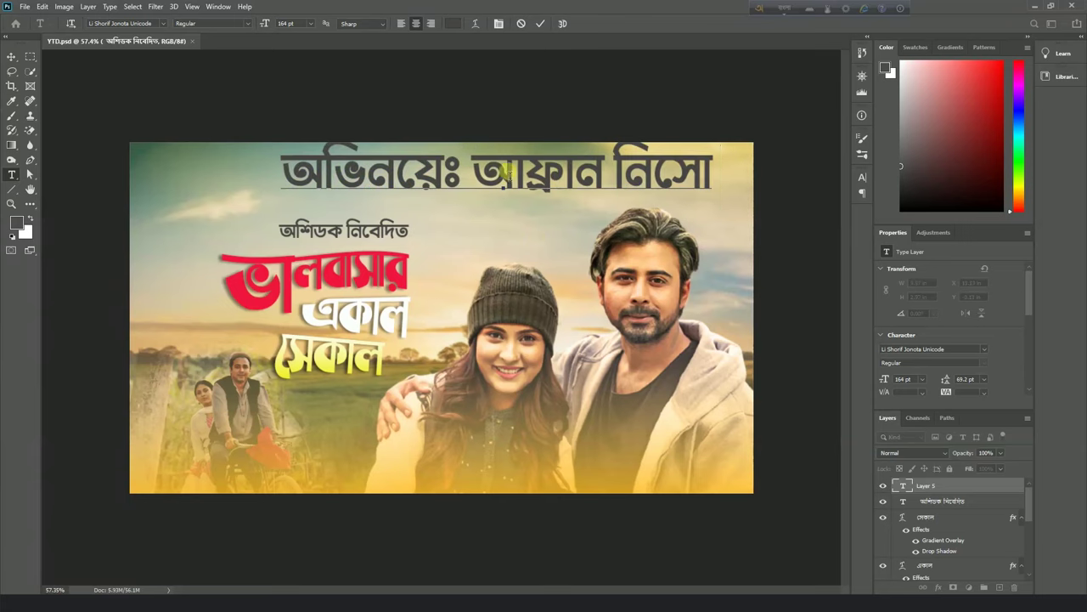
Correct the last word of the cast credit from নিসো to নিশো.
drag(611, 166, 721, 167)
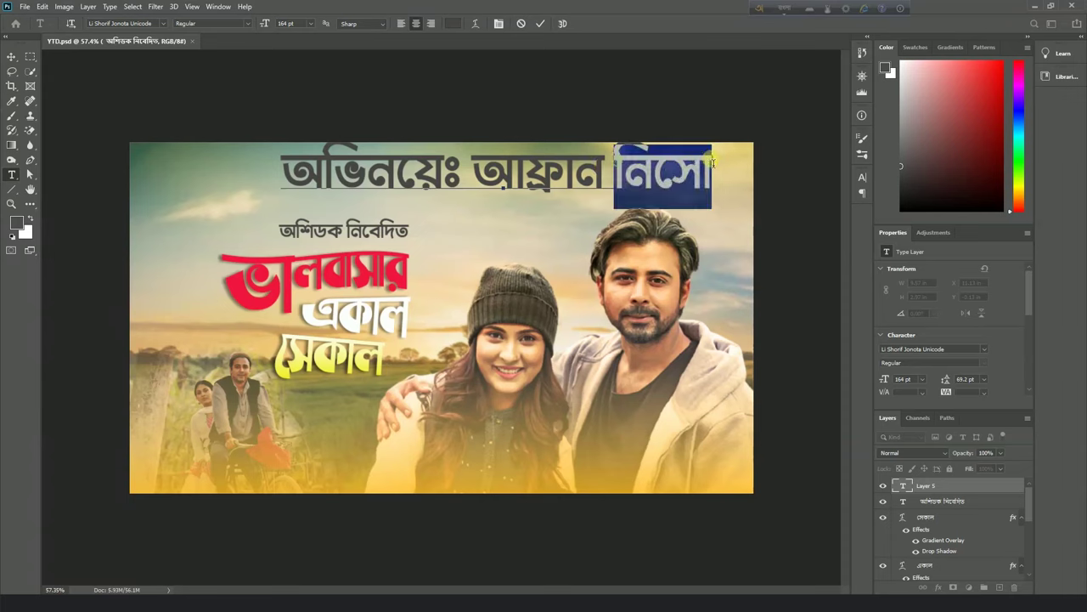
text(nish)
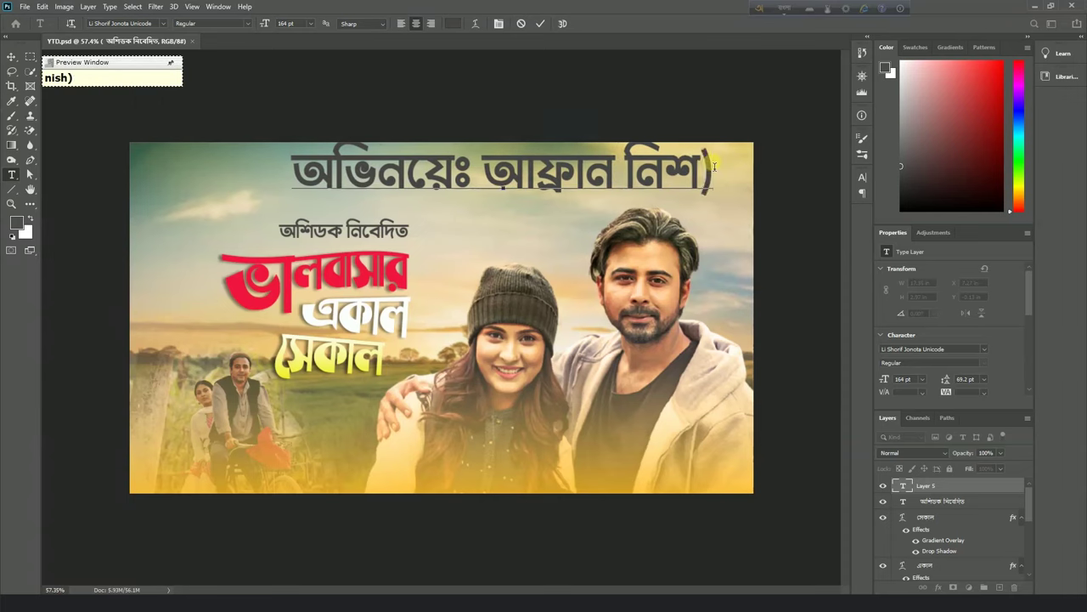
key(BackSpace)
key(BackSpace)
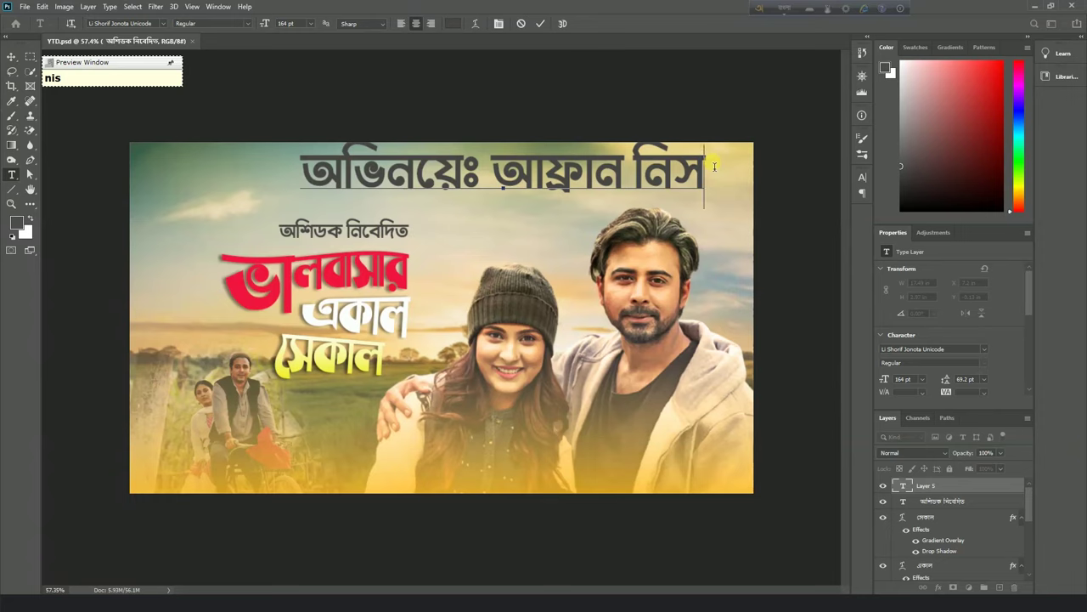
text(o)
key(BackSpace)
key(BackSpace)
text(shO)
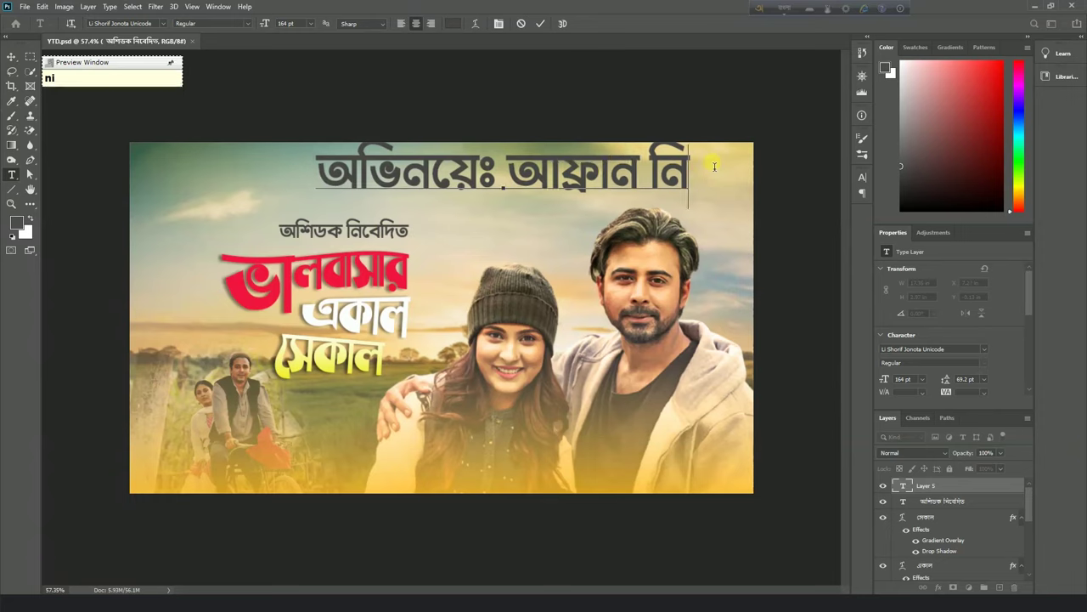
key(BackSpace)
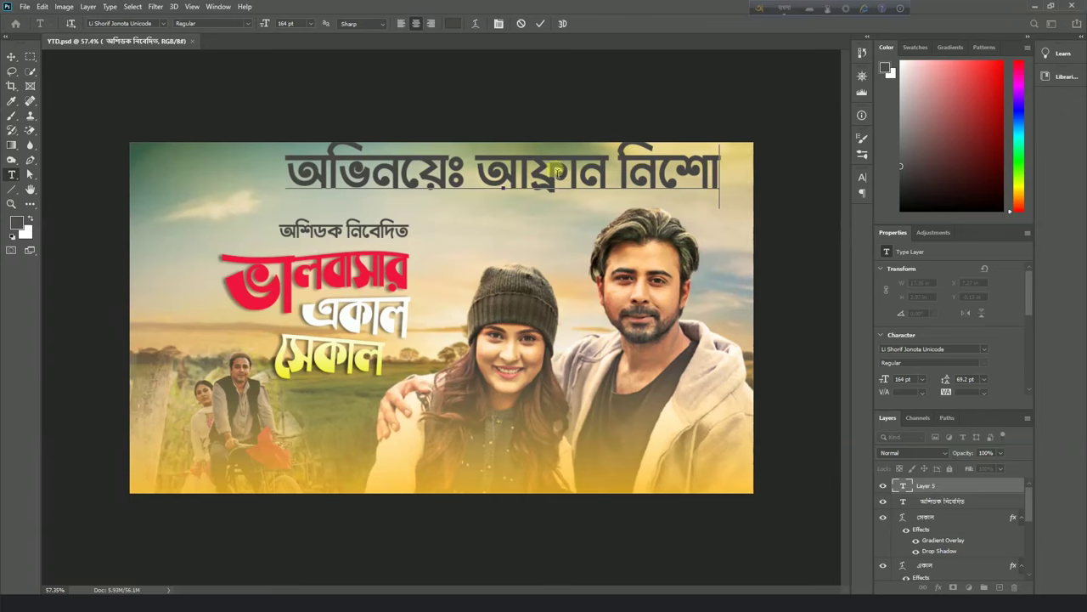
Correct the actor's first name in the cast credit to আফরান and append ও after নিশো.
drag(531, 174, 608, 178)
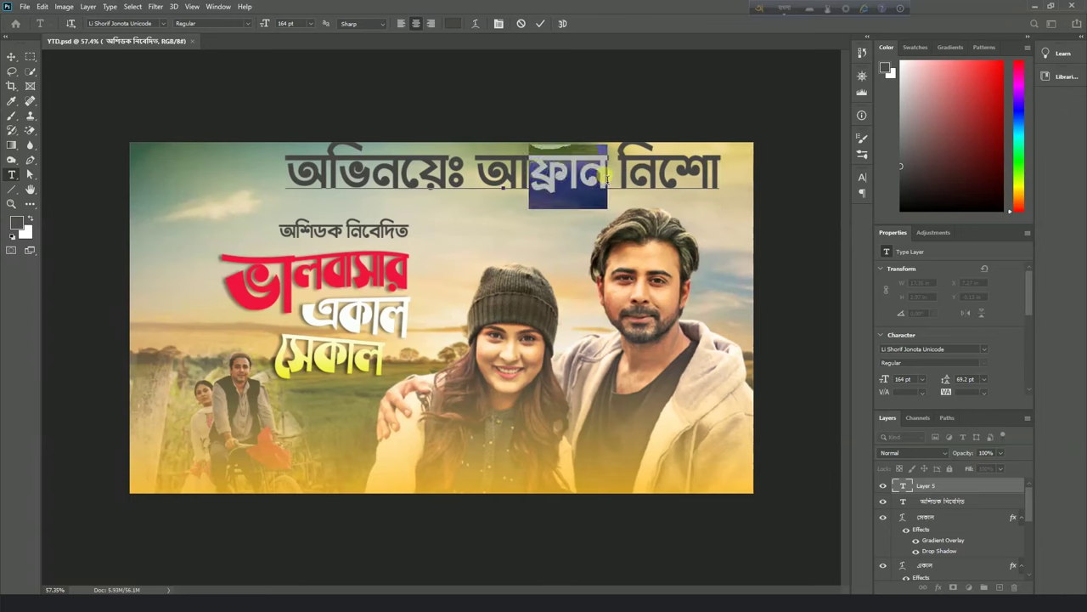
text(f)
text(ra)
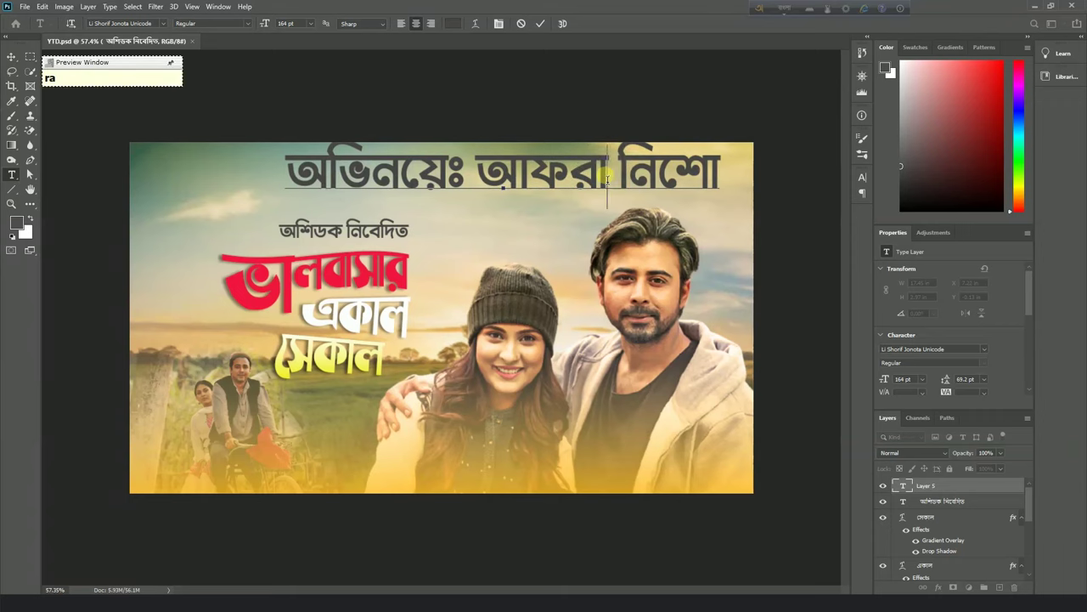
text(n)
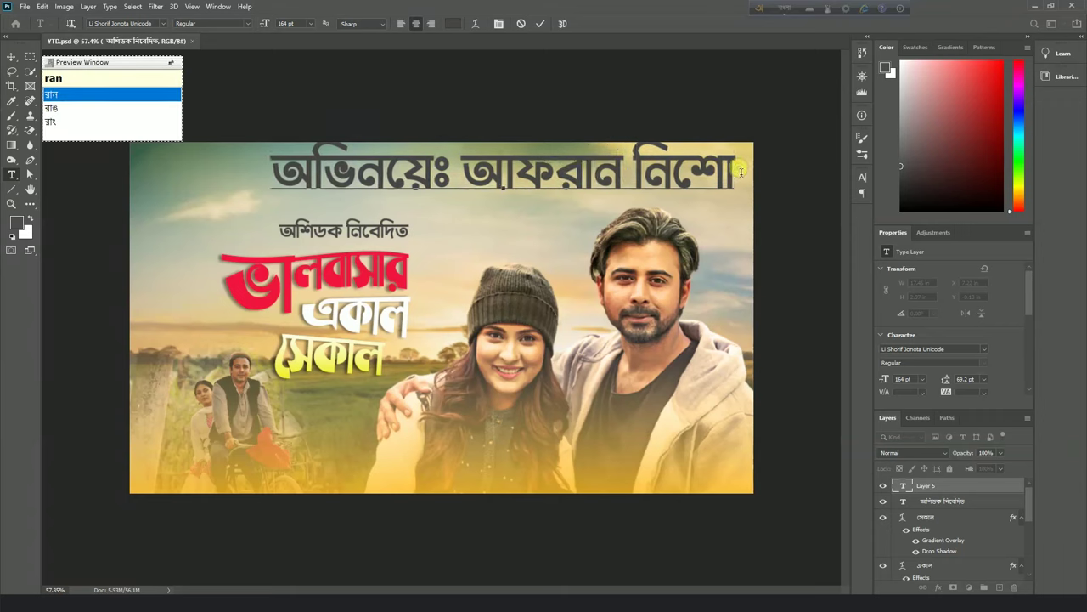
text(,)
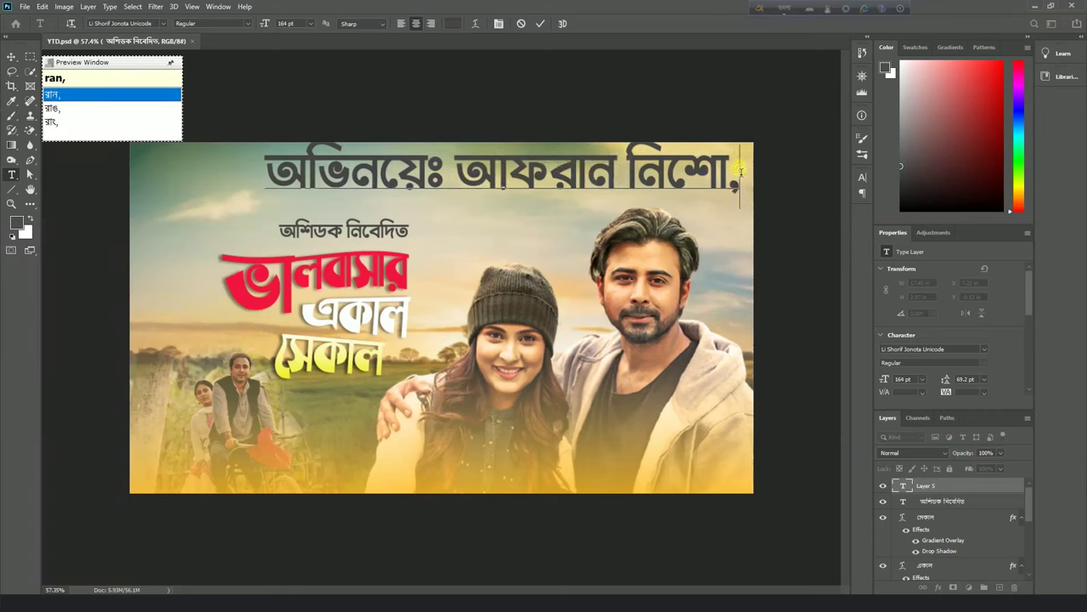
key(BackSpace)
text(o)
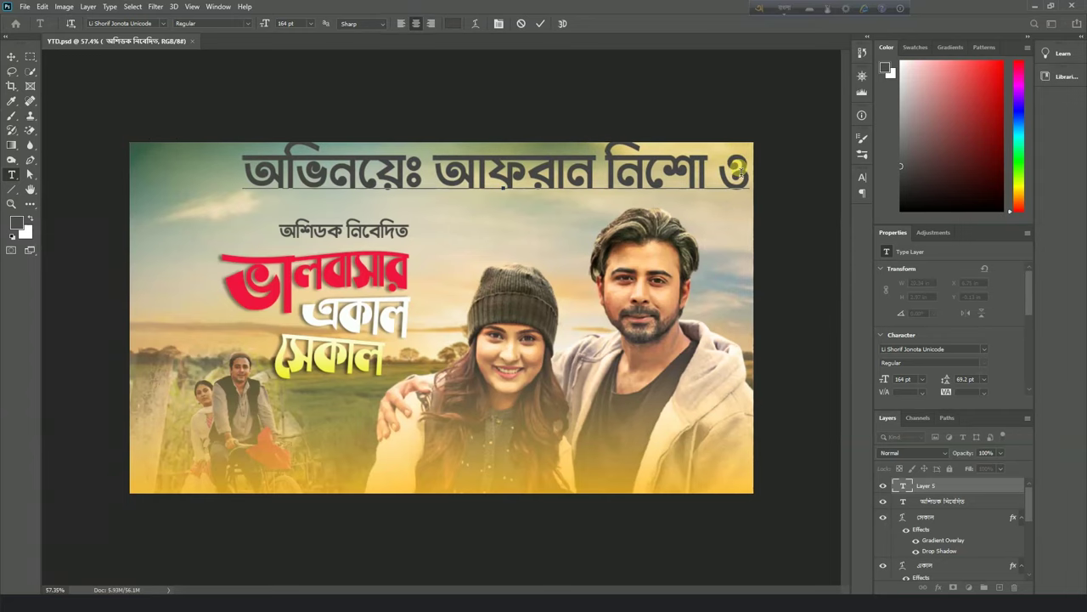
Set the whole cast credit to 68 pt and complete it with মেহজাবিন চৌধুরী after ও.
triple_click(447, 173)
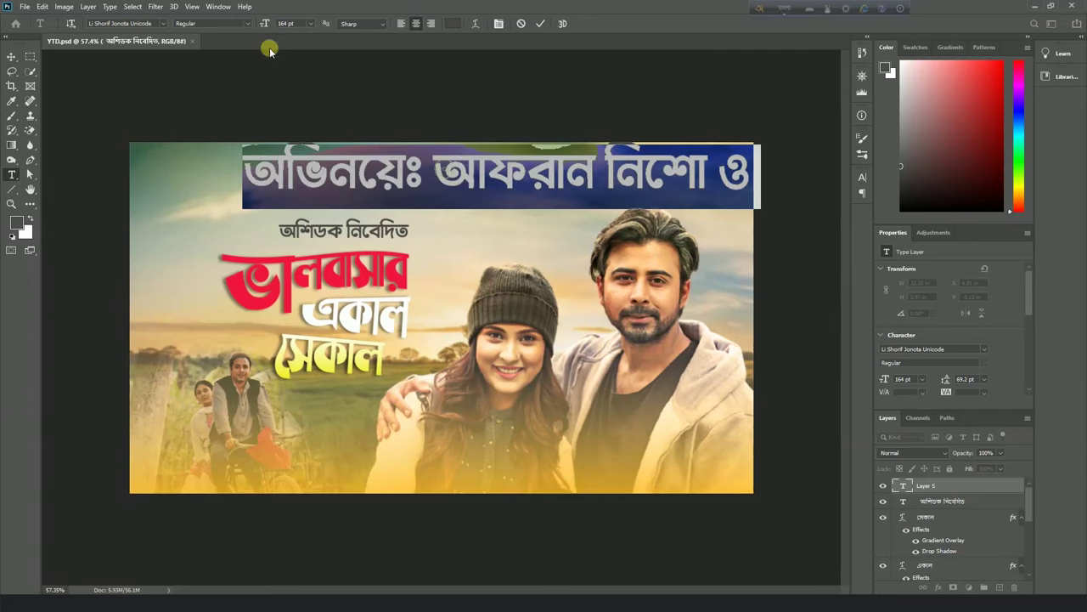
drag(265, 23, 204, 30)
key(ctrl+v)
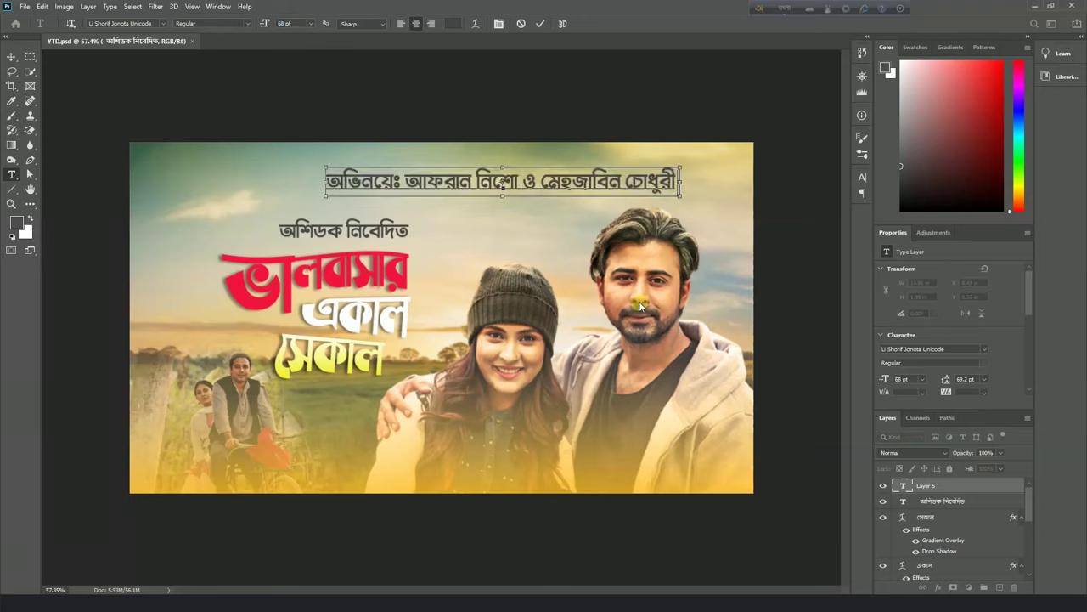
Scale the cast credit down to 29.84 pt and place it beneath the title word সেকাল.
click(11, 56)
key(ctrl+t)
drag(680, 166, 416, 399)
key(Return)
Break the cast credit after অভিনয়েঃ so that the actor names start on a second line.
scroll(374, 384, up, 3)
double_click(272, 413)
click(312, 411)
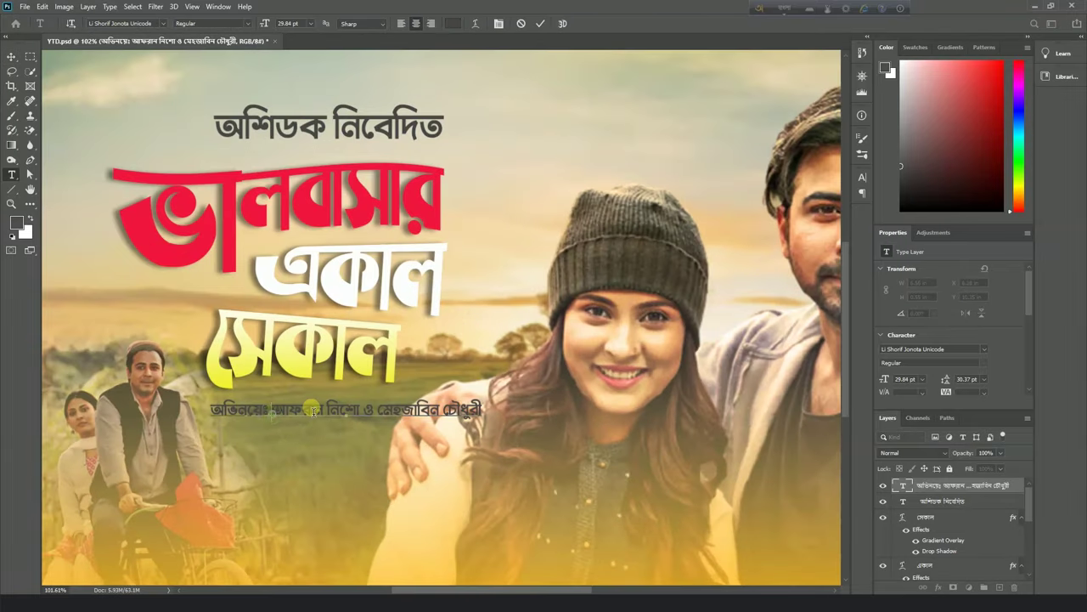
key(Return)
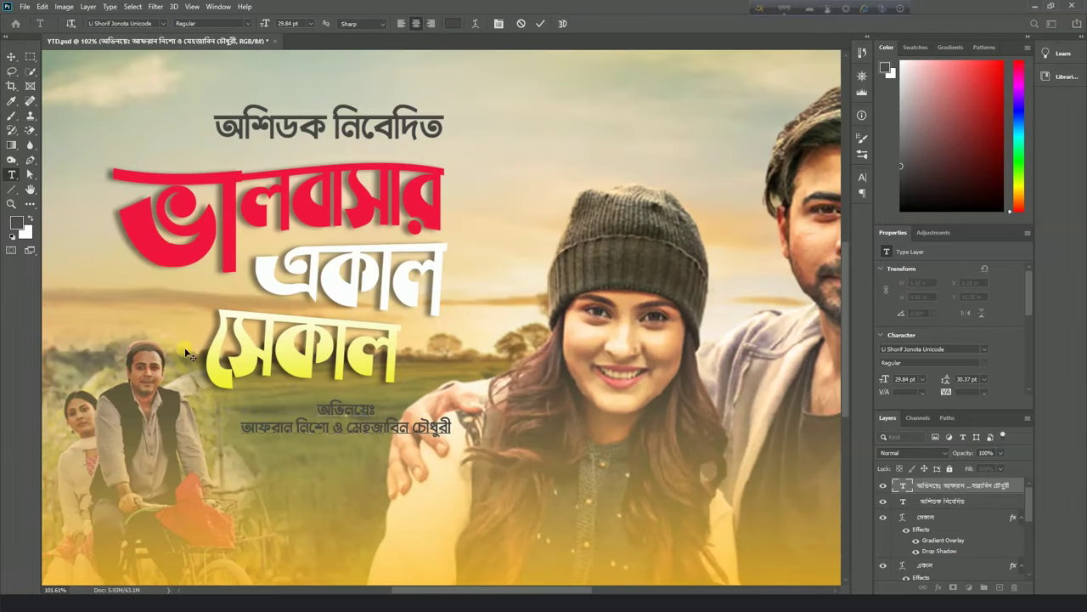
Centre the two-line cast credit beneath সেকাল and scale it down to 23.35 pt.
click(7, 61)
drag(355, 407, 311, 400)
key(ctrl+t)
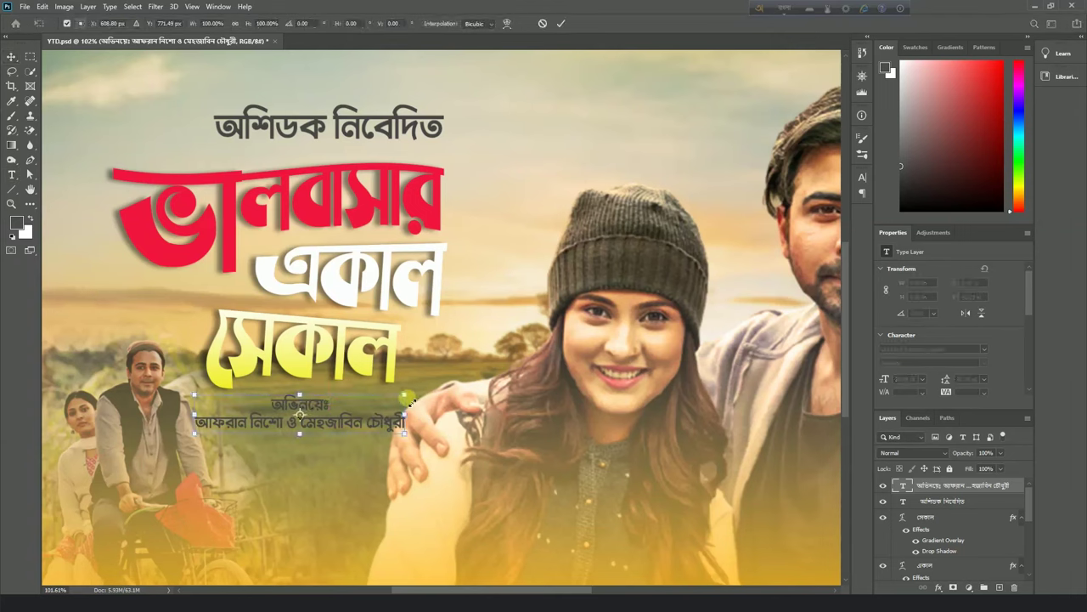
drag(408, 395, 386, 406)
Set the text colour of the two-line cast credit to white (ffffff) and accept the text edit.
double_click(324, 410)
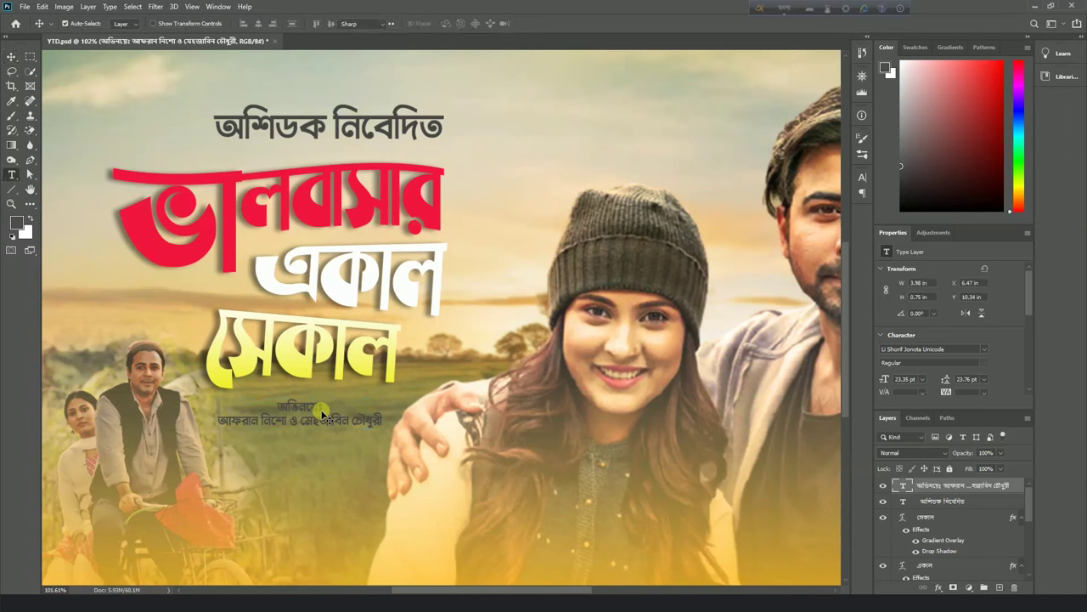
double_click(324, 410)
click(455, 26)
drag(882, 212, 886, 235)
drag(865, 123, 710, 266)
drag(767, 213, 713, 91)
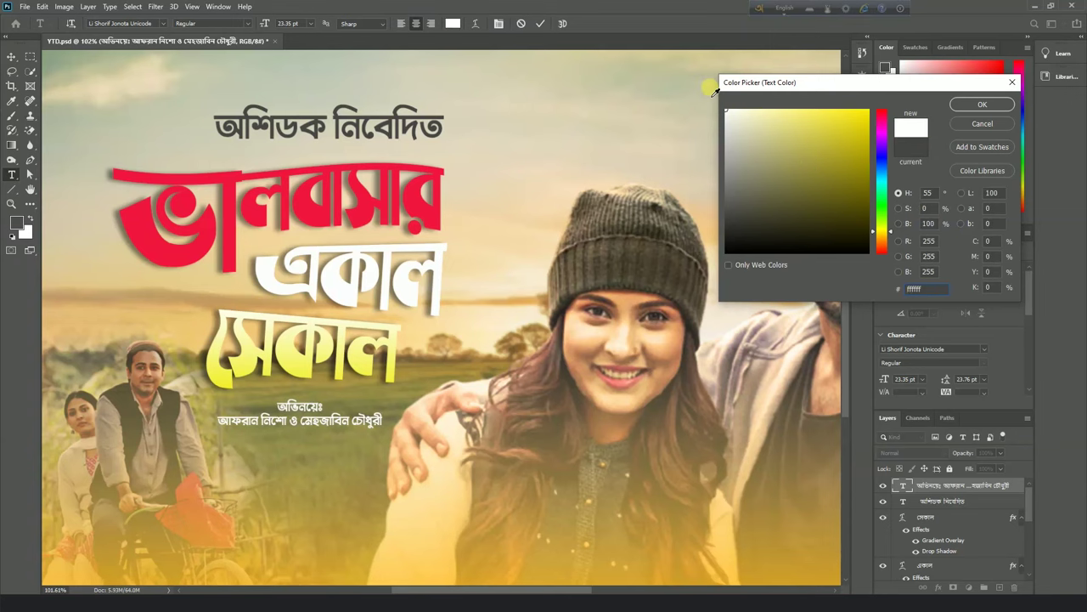
click(985, 104)
key(ctrl+0)
click(15, 57)
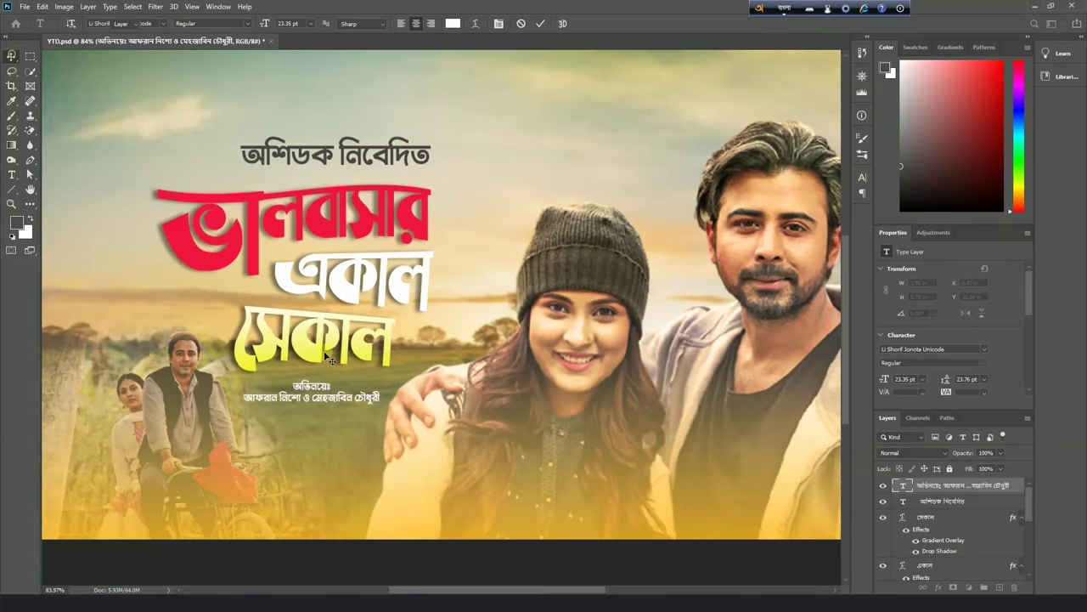
Enlarge the white cast credit slightly to 24.72 pt beneath the title and save the document.
scroll(340, 406, down, 2)
key(ctrl+t)
drag(393, 379, 408, 371)
key(Return)
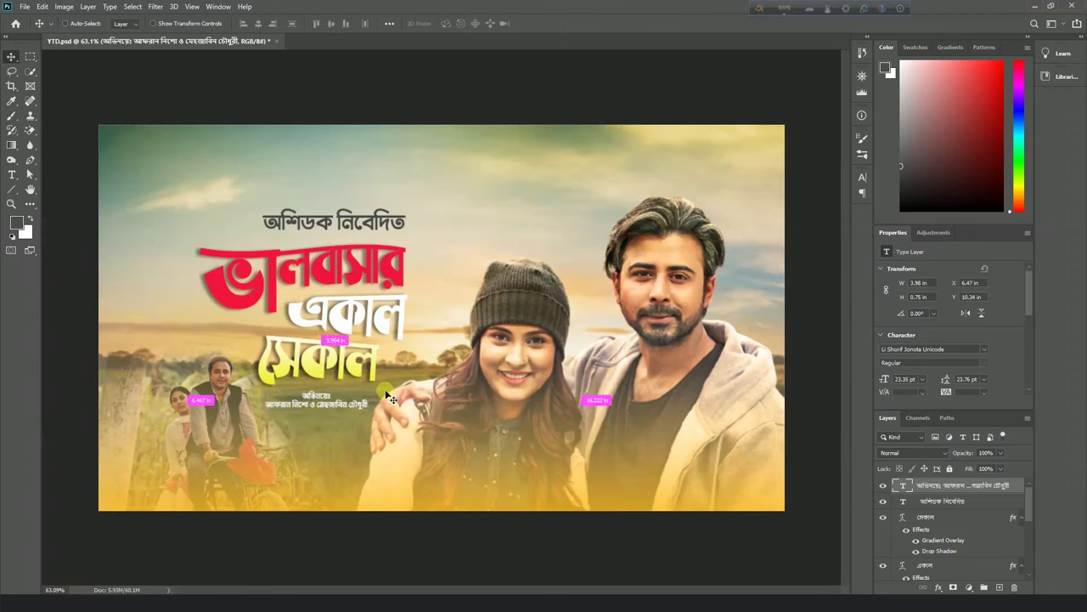
key(ctrl+t)
drag(374, 394, 374, 399)
key(Return)
scroll(456, 379, down, 2)
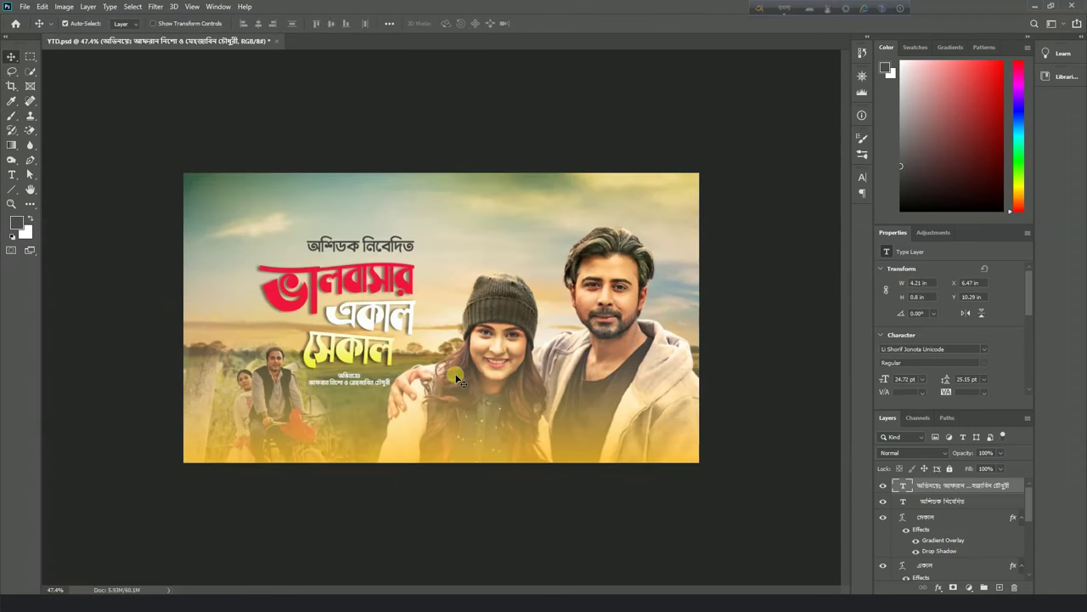
key(ctrl+s)
Select all title, presenter and cast text layers, move them up over the sky and enlarge them together to about 8.52 in wide.
shift+click(353, 280)
shift+click(347, 252)
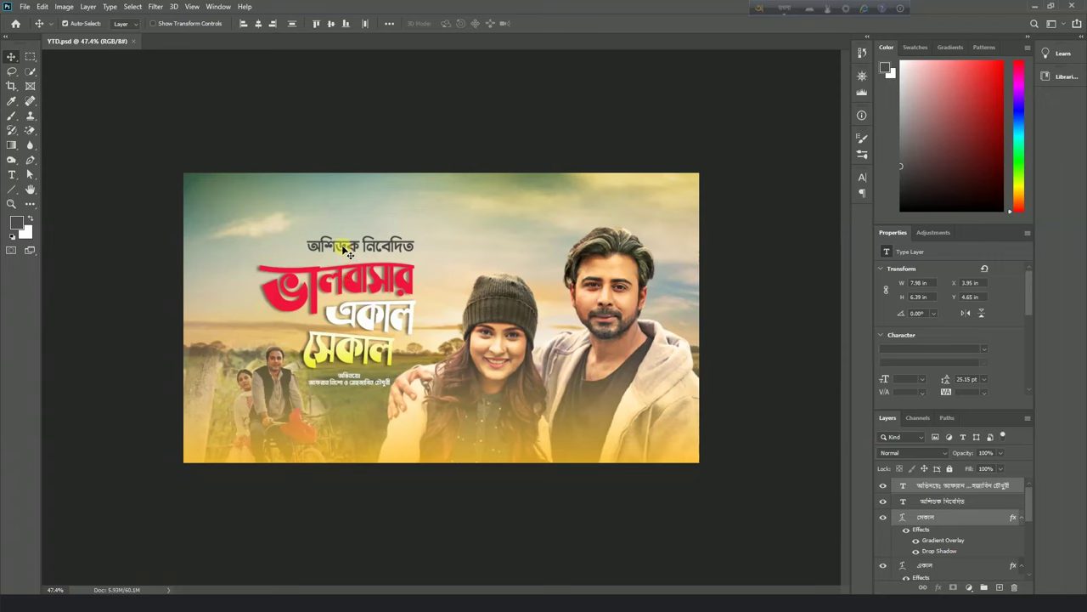
shift+click(347, 252)
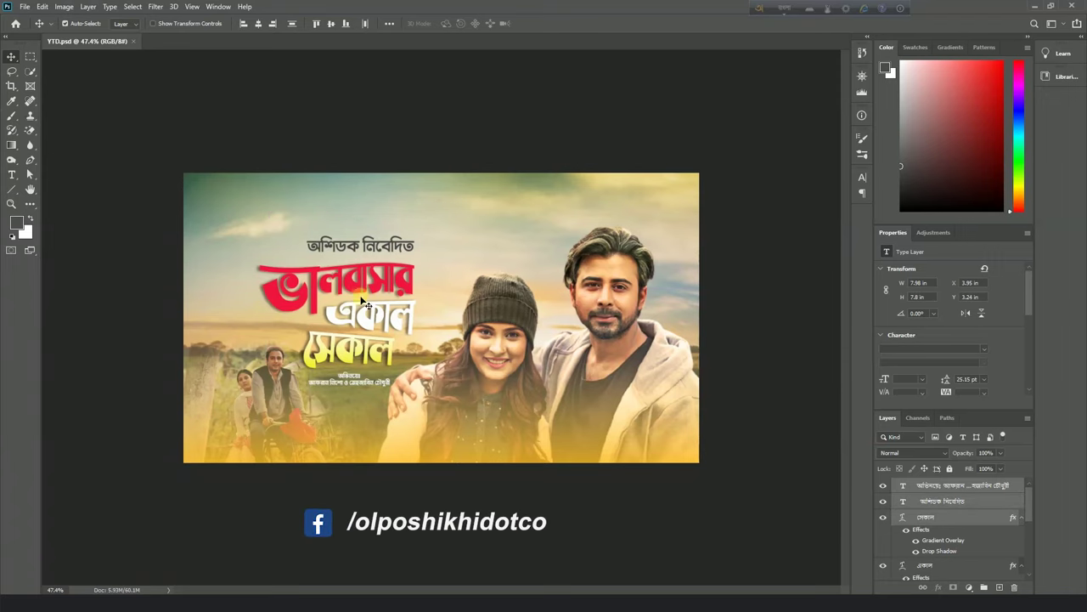
drag(371, 321, 376, 301)
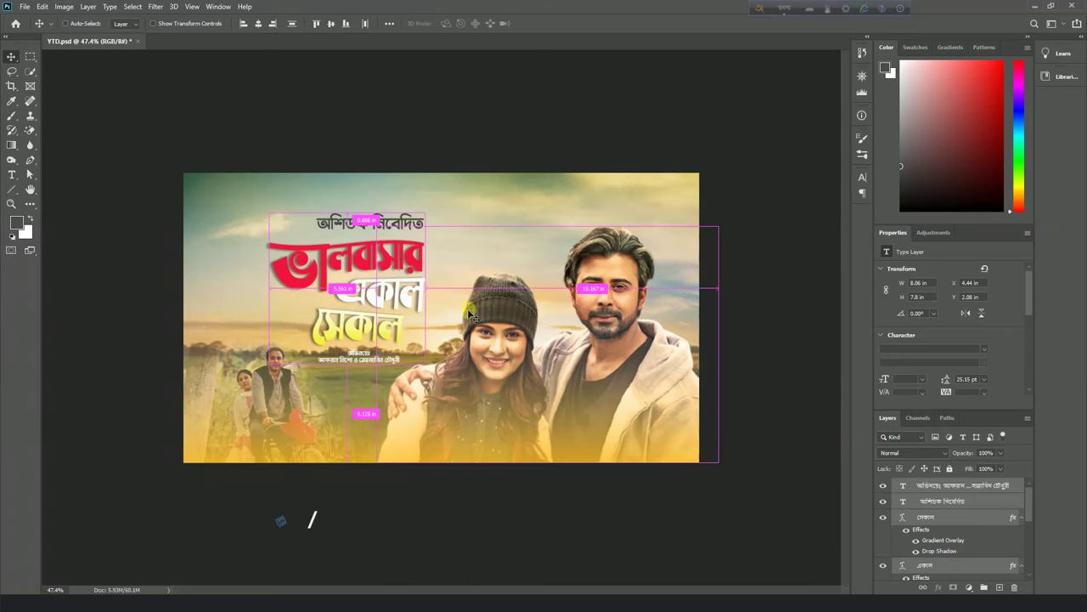
key(ctrl+t)
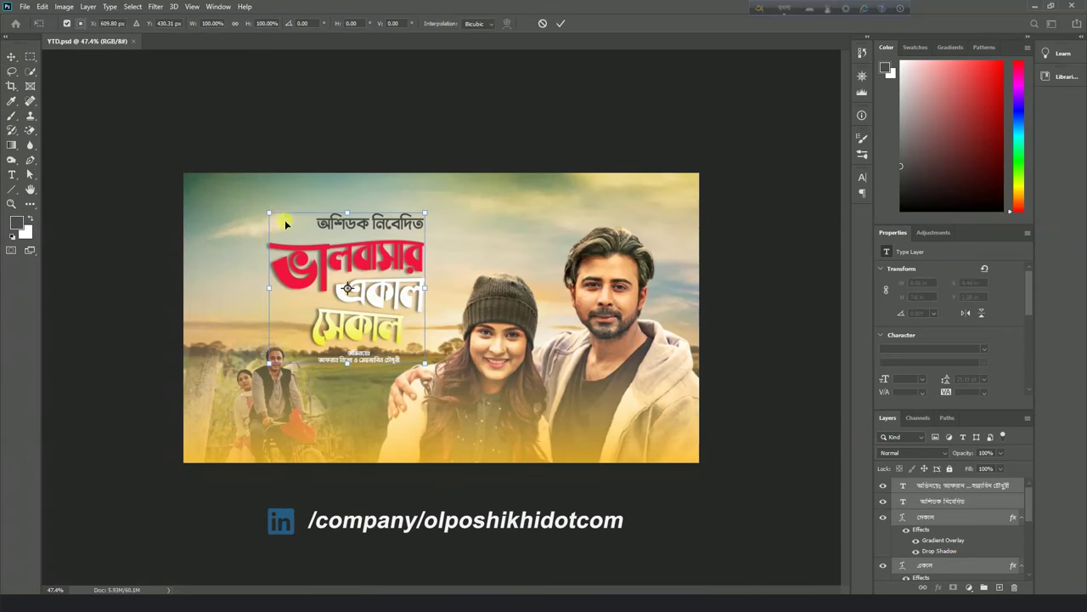
mouse_move(274, 214)
mouse_down()
mouse_move(260, 195)
mouse_move(266, 211)
mouse_up()
key(Return)
Nudge the title and credits block left to X 3.56 in and collapse the layer effects lists.
key(Left)
key(Left)
key(Left)
key(Left)
key(Left)
key(Left)
key(Left)
key(Left)
key(Left)
key(Left)
key(Left)
key(Left)
key(Left)
key(Left)
key(Left)
key(Left)
key(Left)
key(Left)
key(Left)
key(Left)
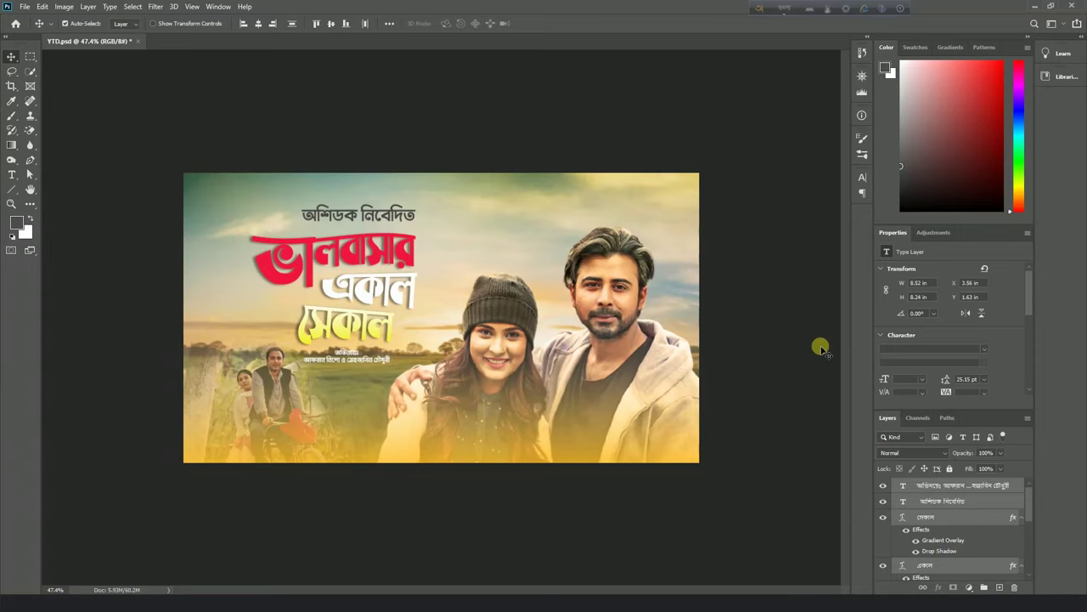
alt+click(1021, 519)
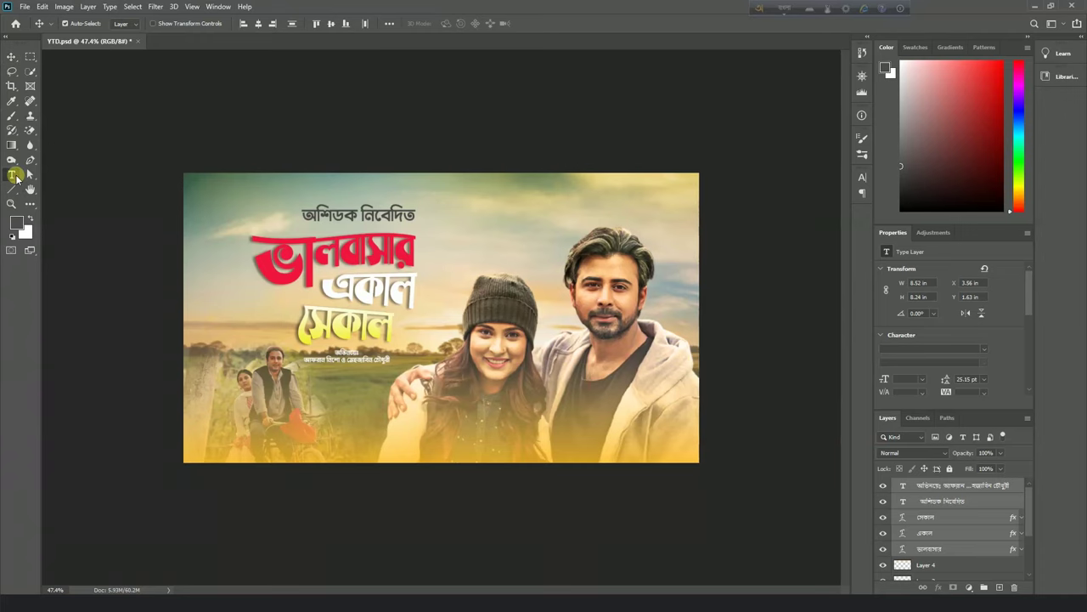
Add an 80 pt text layer in the upper sky reading t-serise production.
click(16, 176)
click(481, 212)
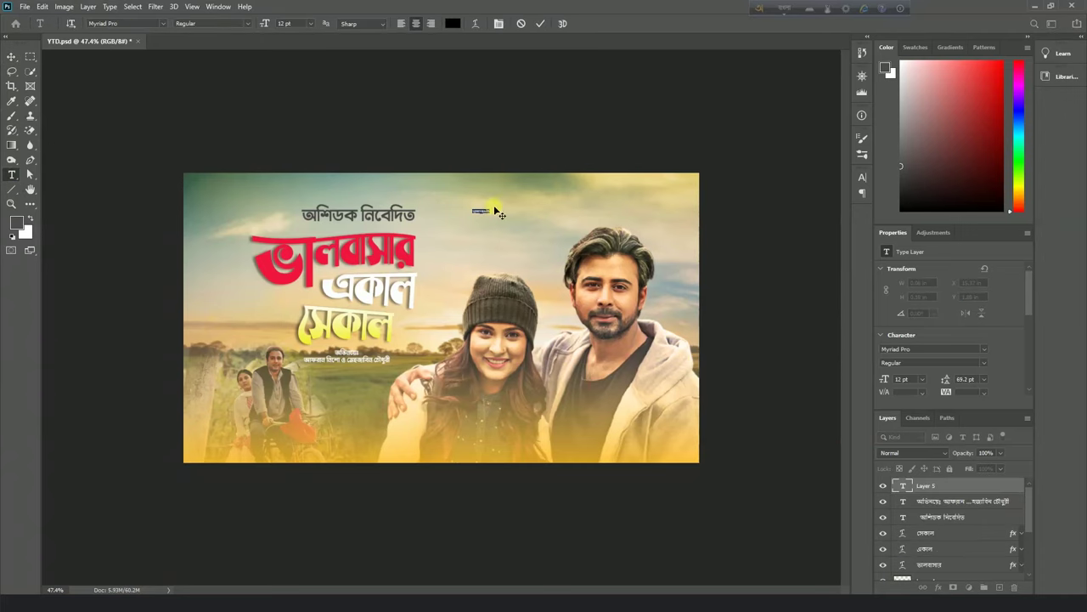
click(286, 23)
text(80)
key(Return)
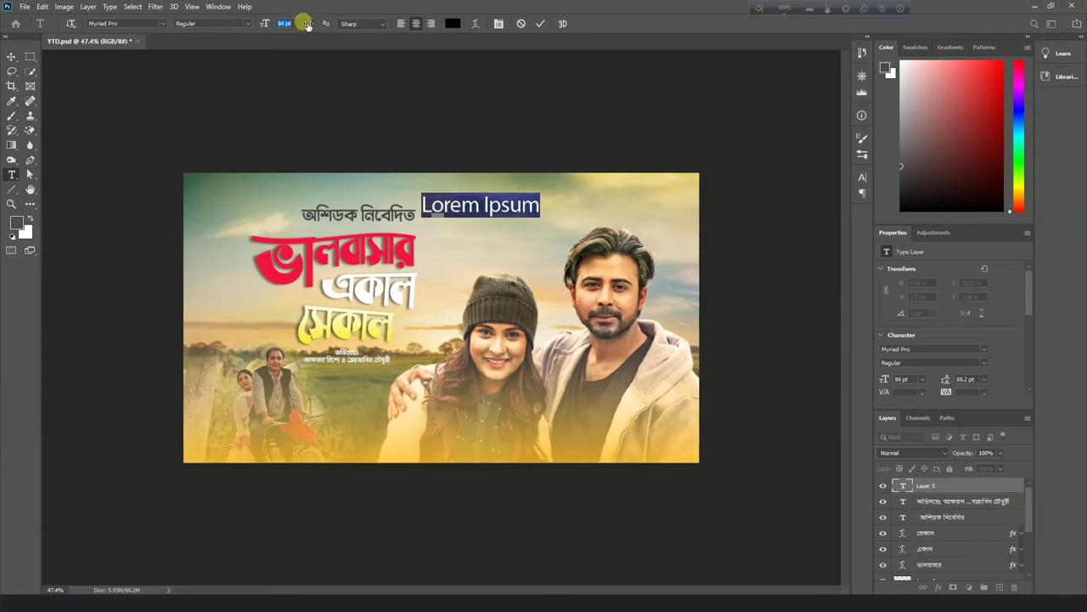
triple_click(486, 205)
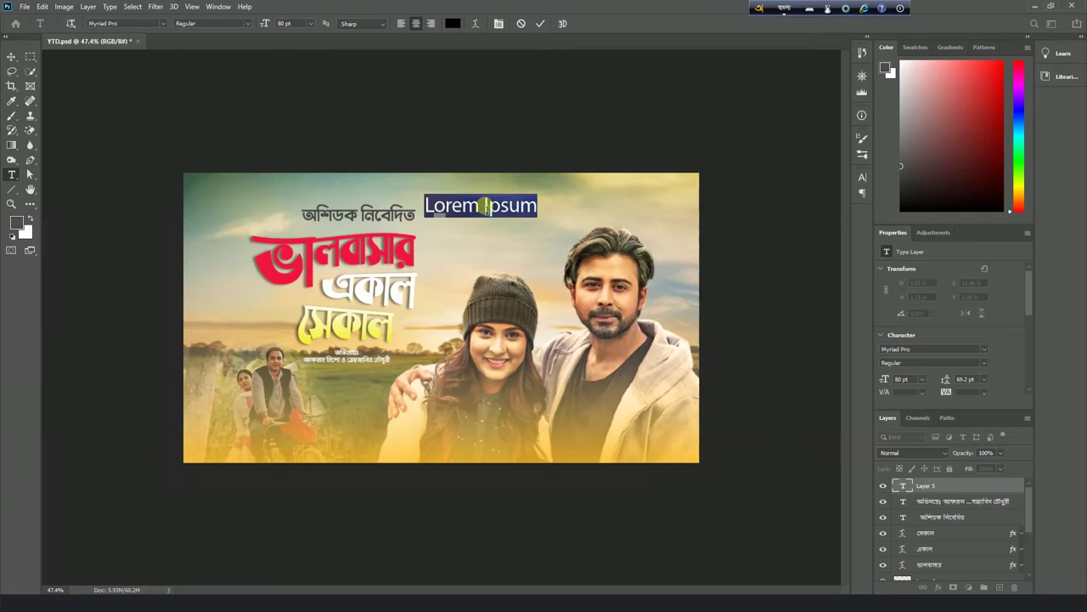
text(অ)
key(F12)
key(BackSpace)
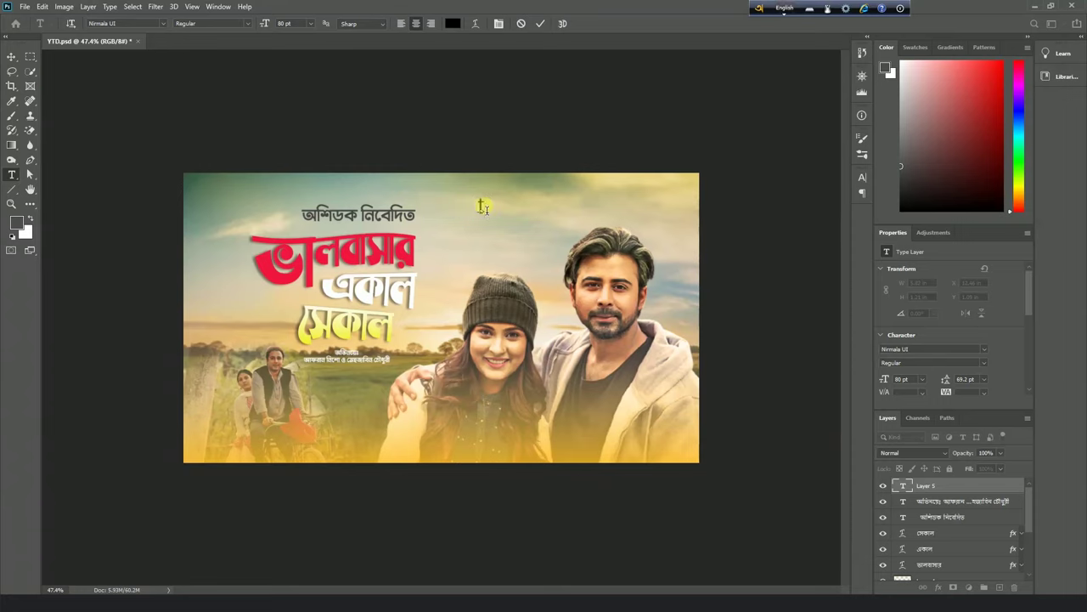
text(t-serise production)
Change the font of the t-serise production text to Times New Roman Regular.
triple_click(486, 210)
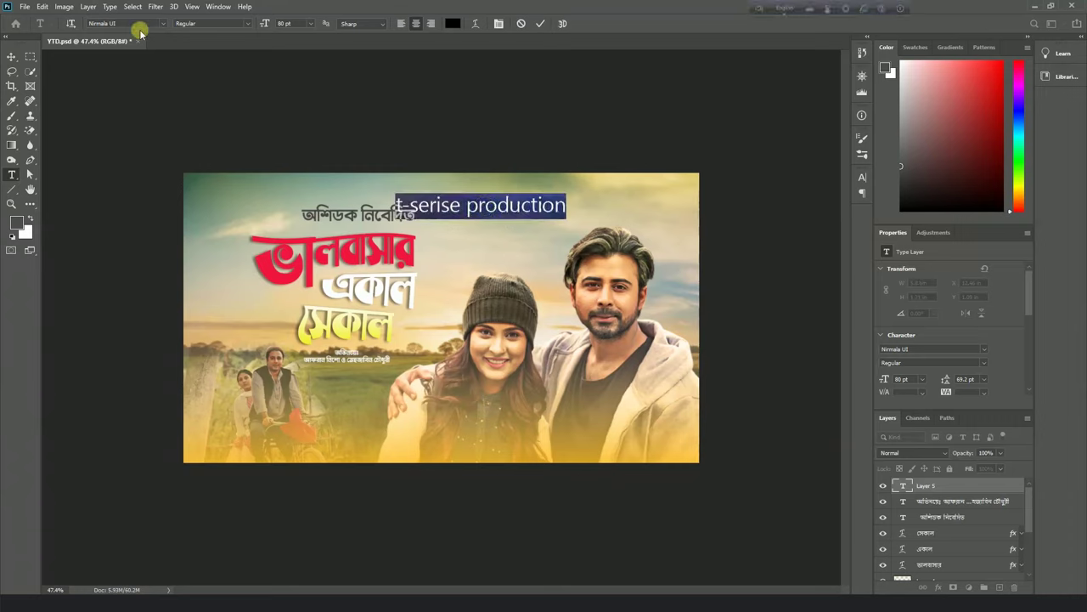
text(t)
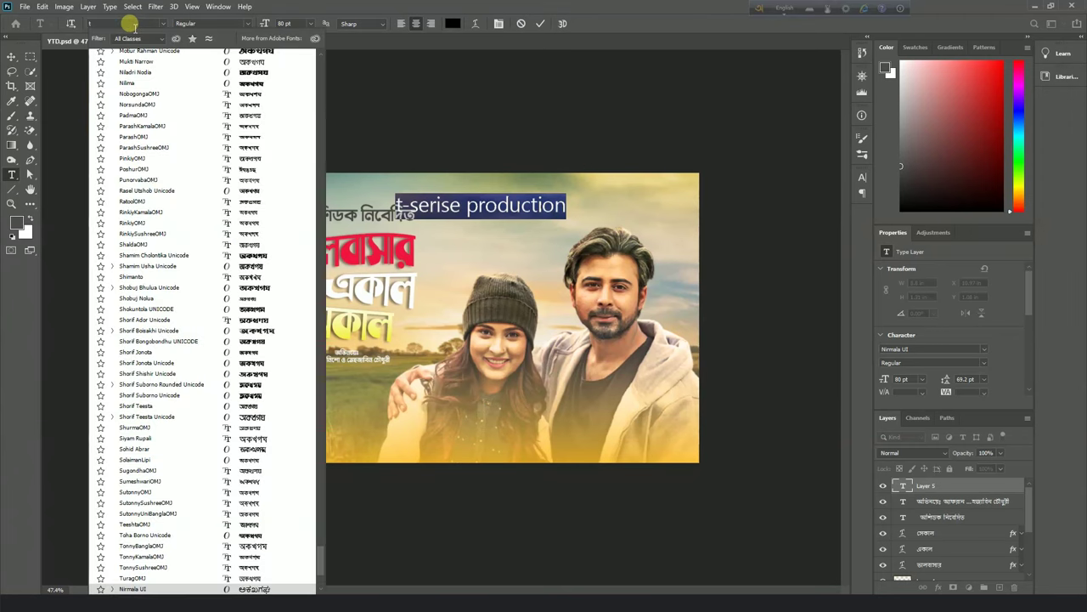
text(imes New Roman)
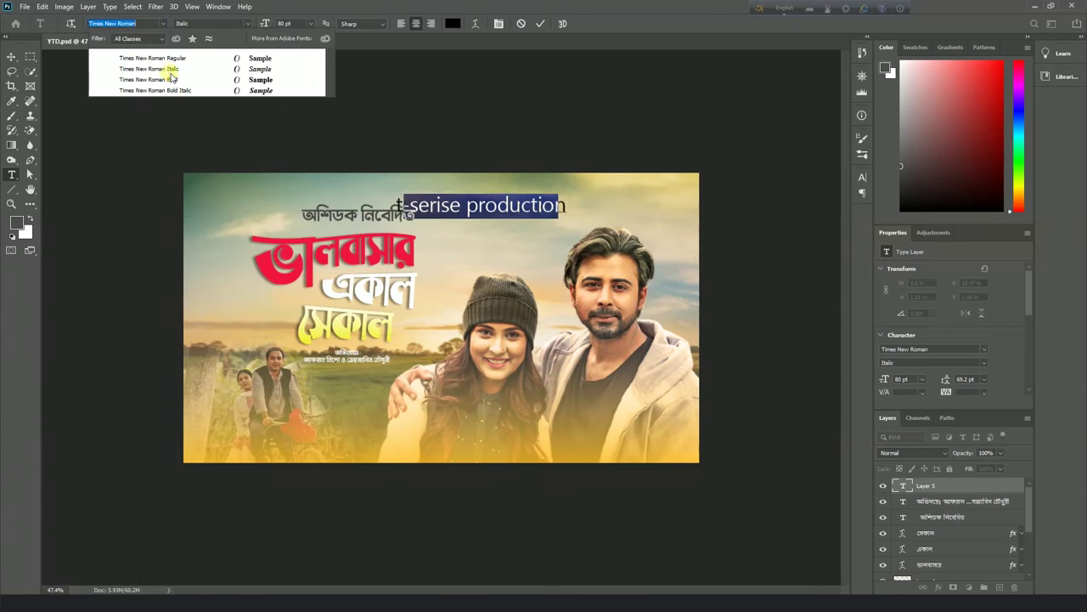
click(171, 81)
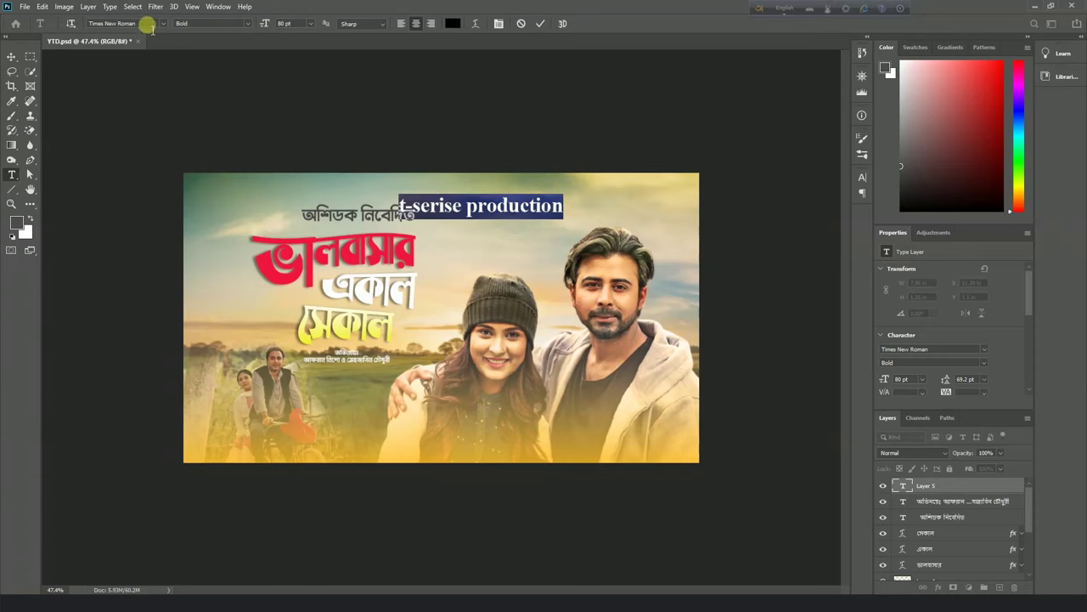
click(125, 24)
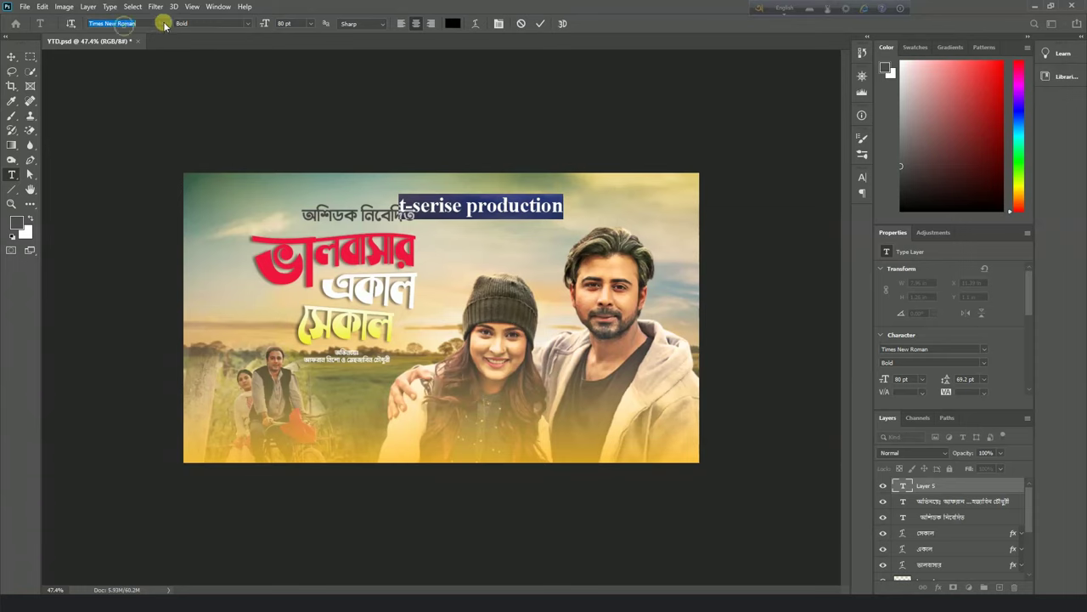
click(231, 25)
click(224, 36)
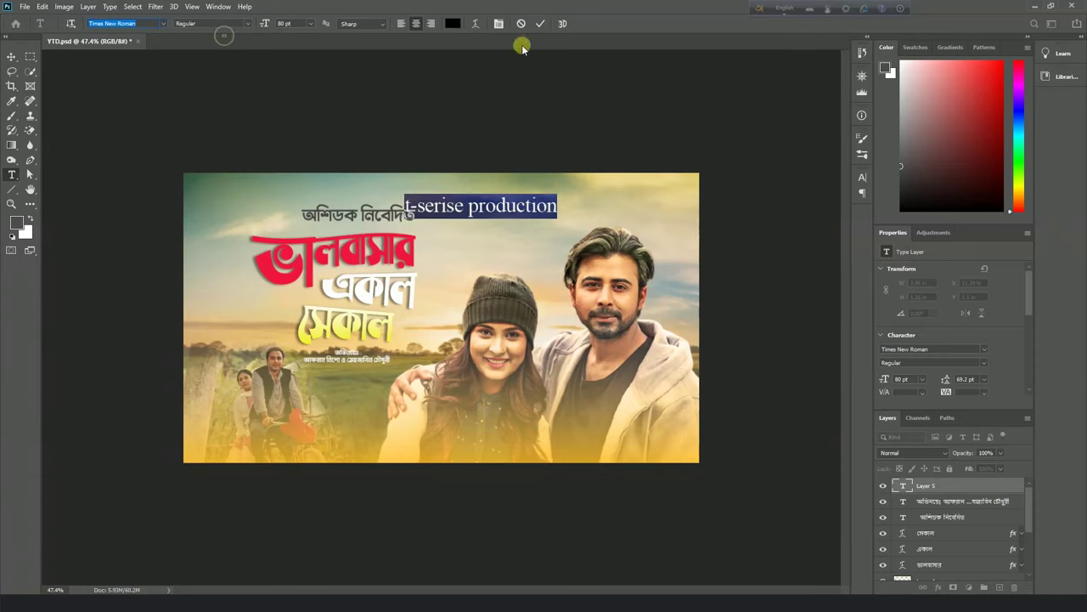
Reduce the t-serise production text to 44 pt and widen its letter spacing considerably.
drag(264, 26, 239, 29)
click(477, 23)
click(824, 219)
drag(802, 219, 848, 189)
click(832, 175)
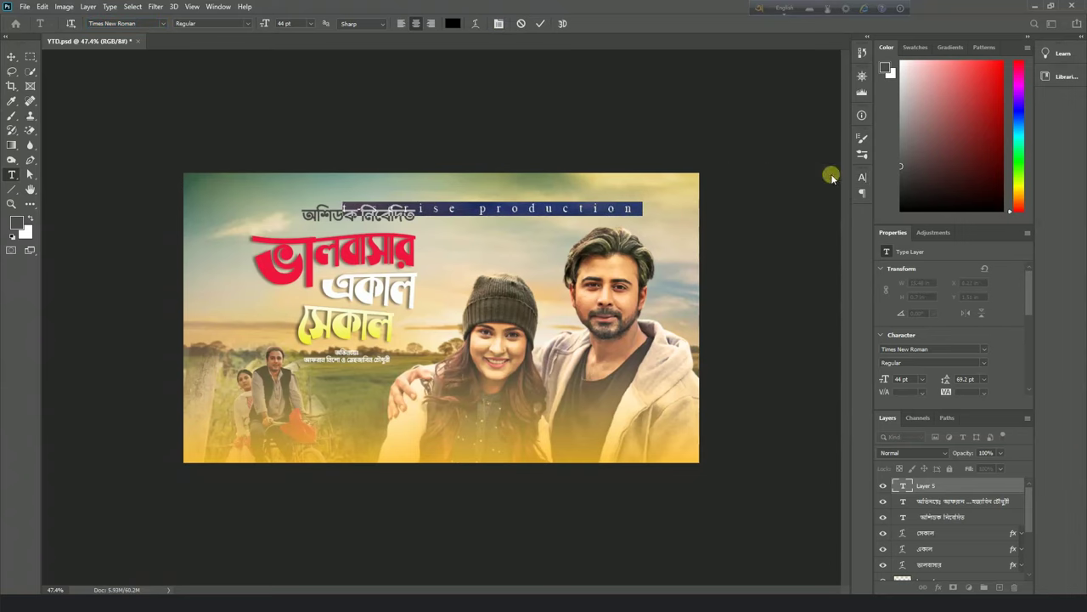
Place the t-serise production line in the image's upper-right corner and scale it down to about 9.32 in wide.
click(11, 57)
drag(538, 209, 594, 190)
key(ctrl+t)
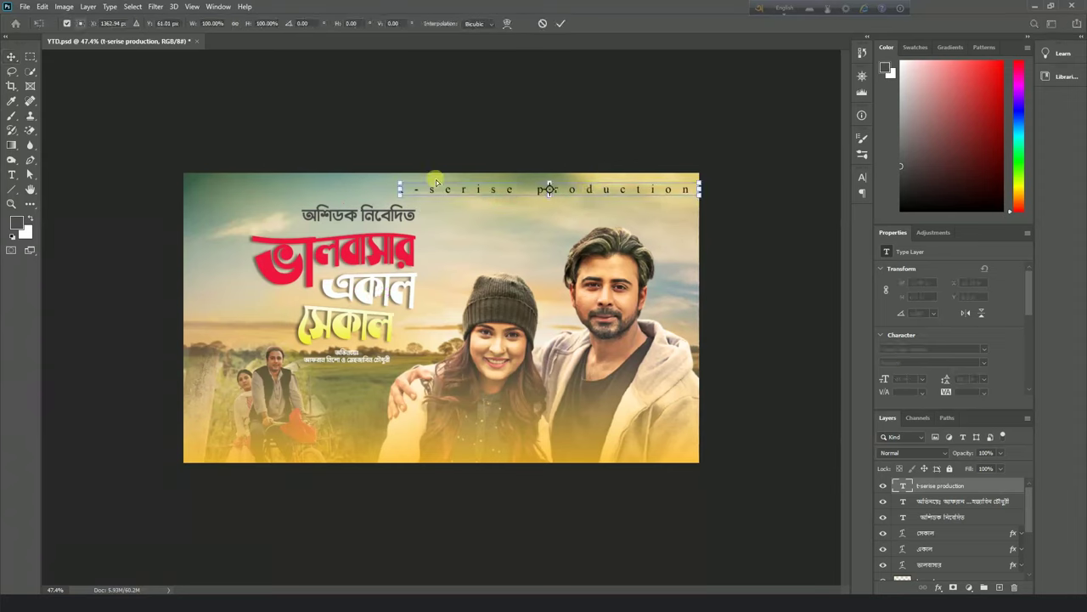
drag(399, 187, 524, 209)
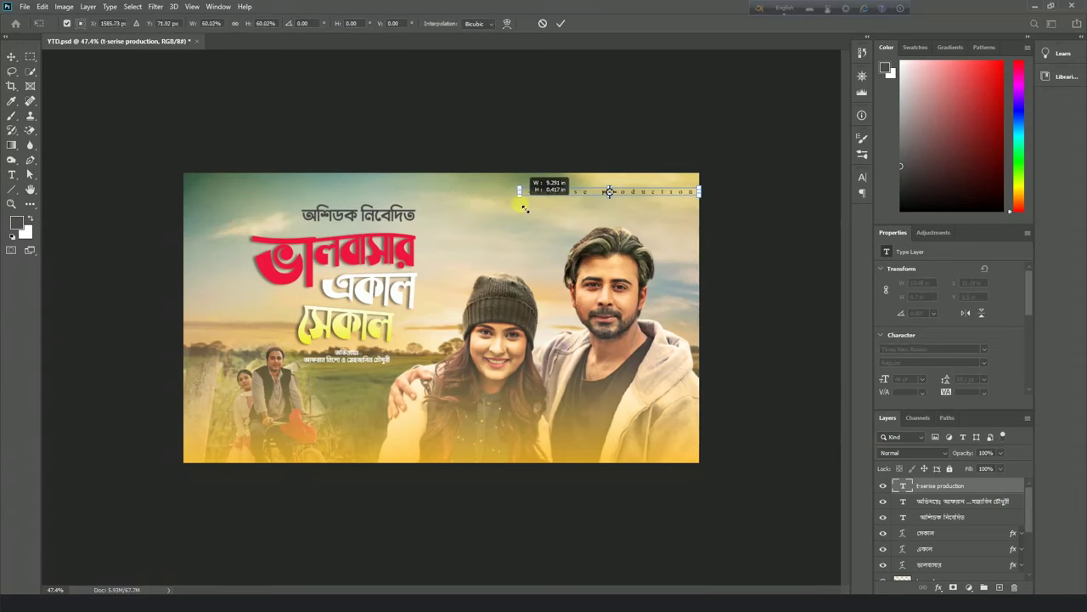
key(Return)
drag(602, 192, 590, 196)
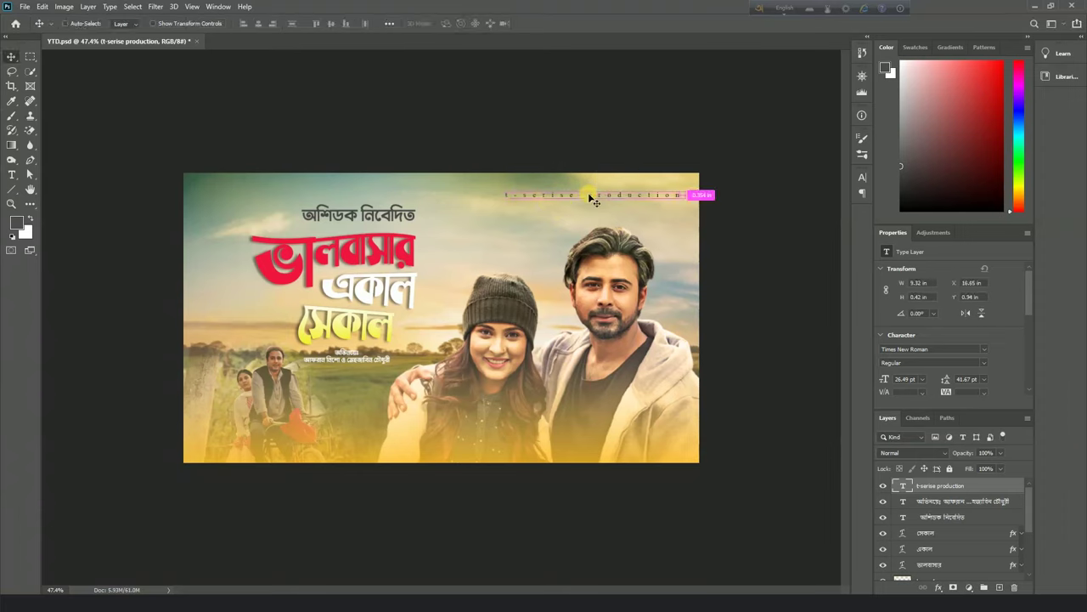
Enlarge the t-serise production line in the thumbnail's upper-right corner to about 10.53 in wide.
key(ctrl+t)
drag(510, 204, 482, 204)
key(Return)
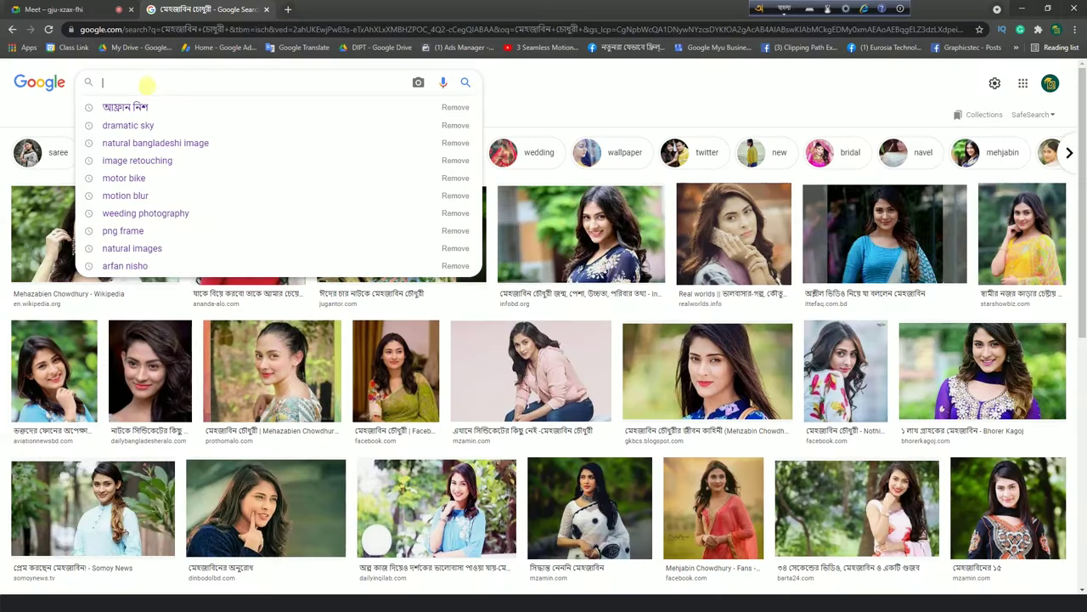
Switch to Google Images in the browser, change to the English keyboard and search for fake film logo.
text(ফা)
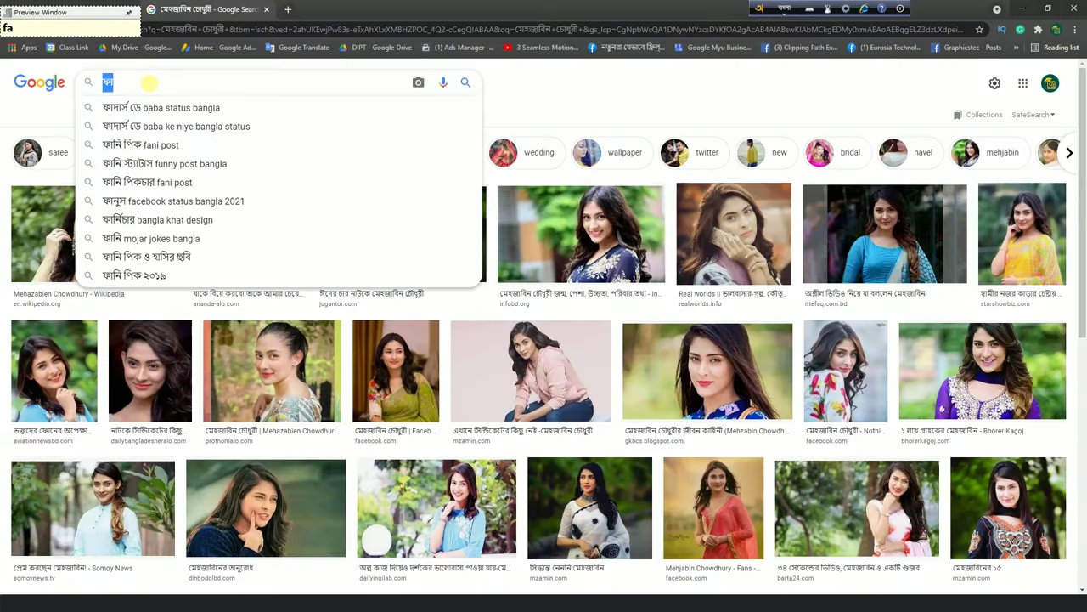
key(F12)
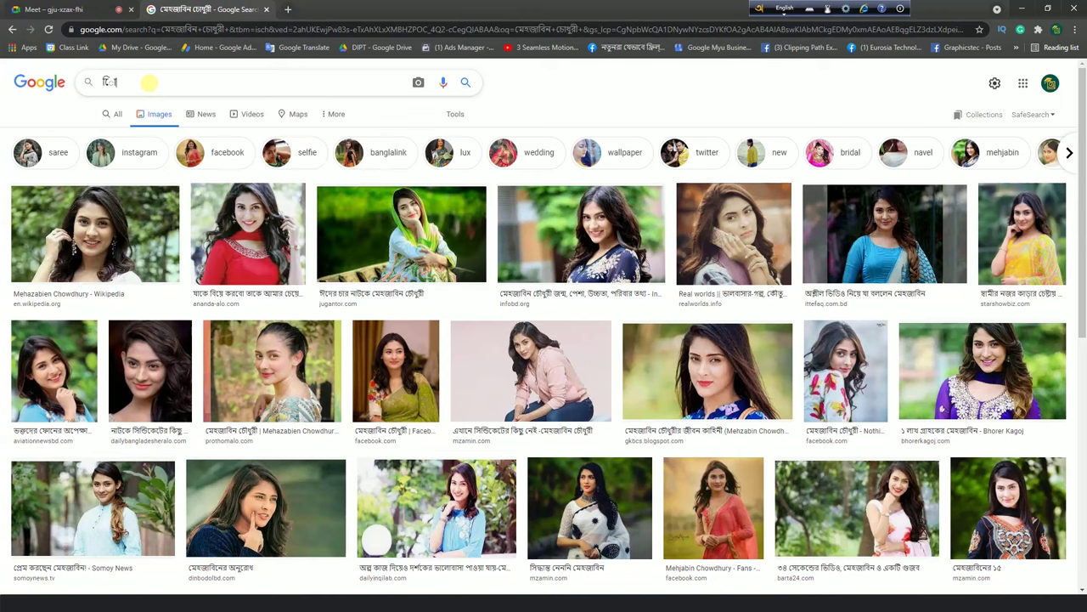
key(super+space)
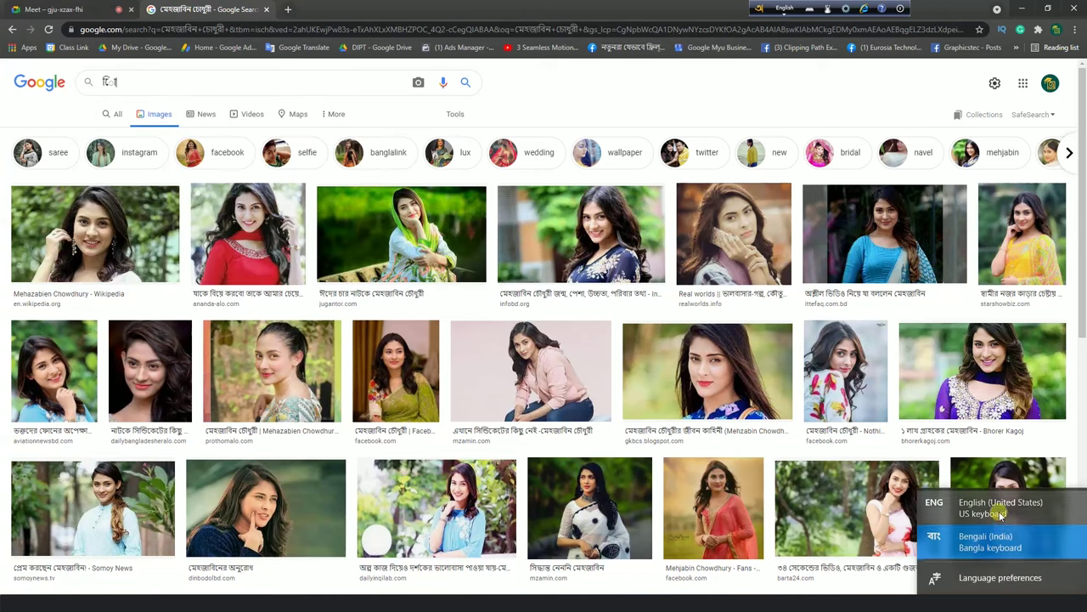
key(slash)
text(fa)
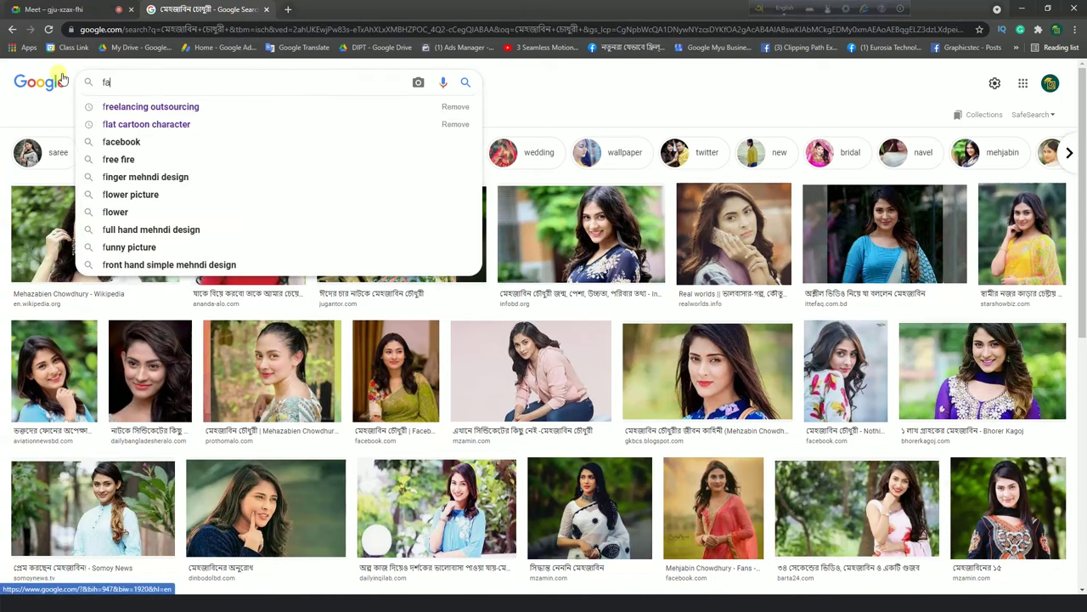
text(ke film)
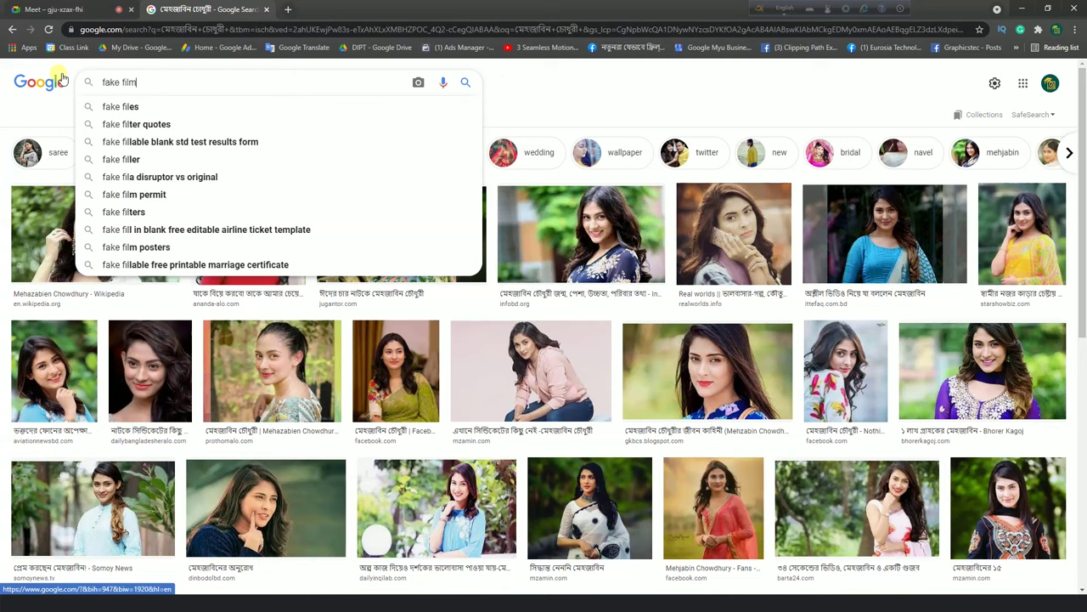
text( lo)
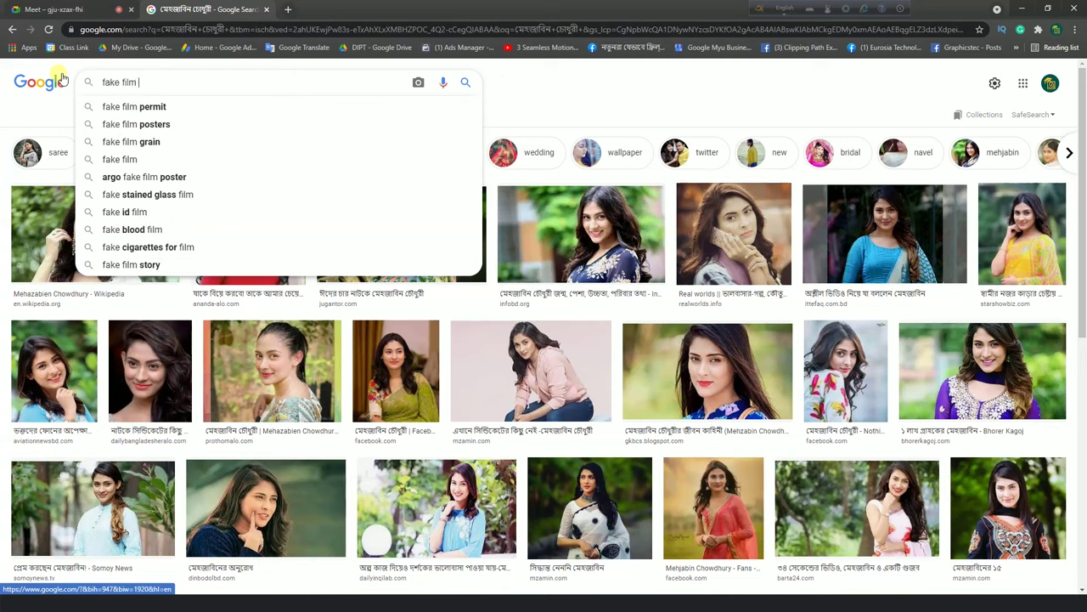
text(go)
key(Return)
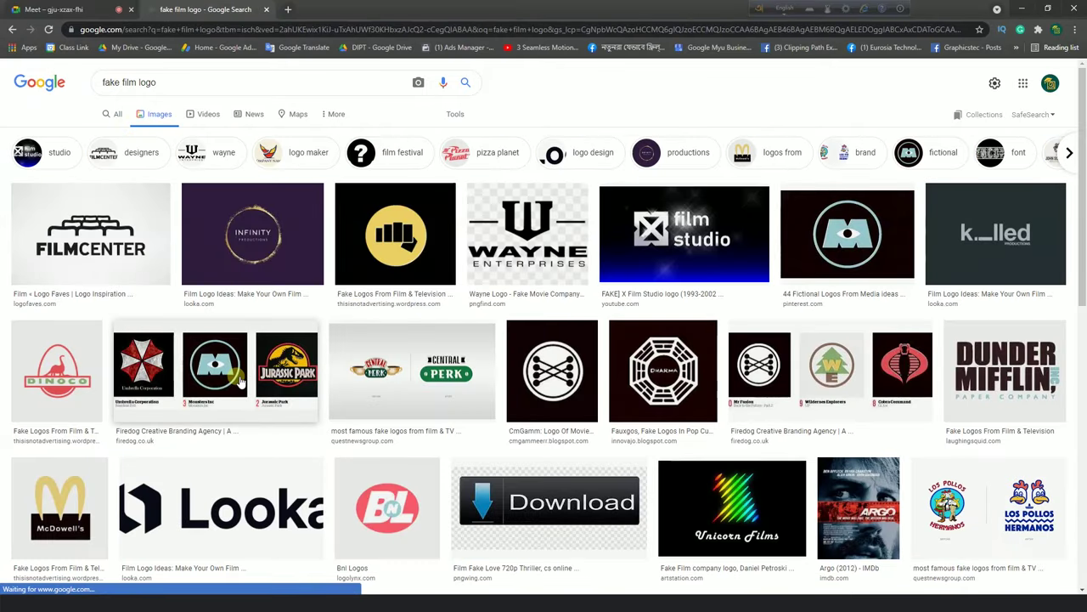
scroll(247, 377, down, 2)
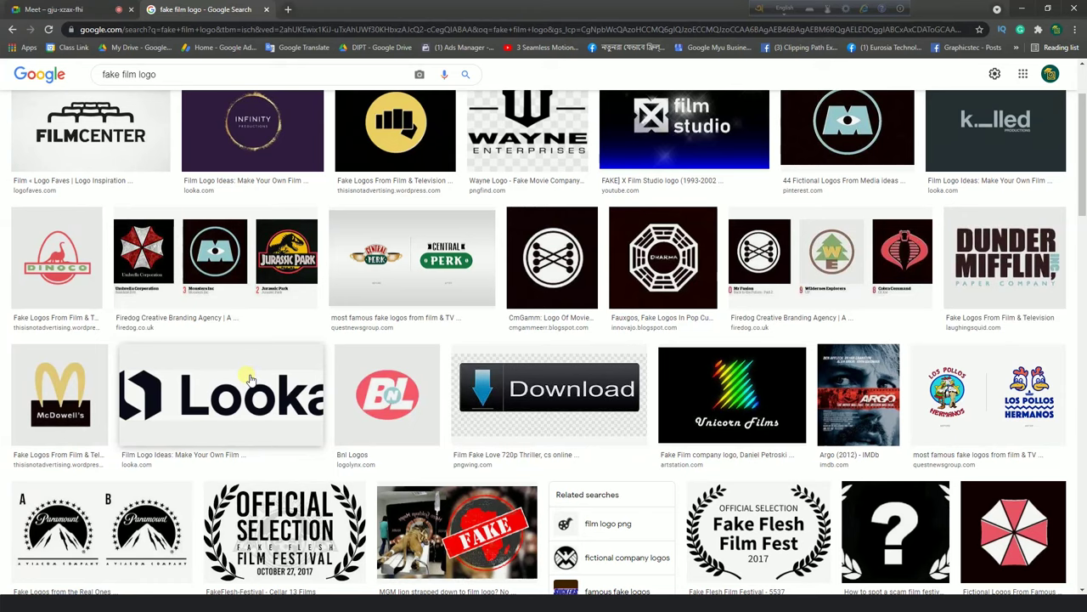
scroll(249, 379, down, 5)
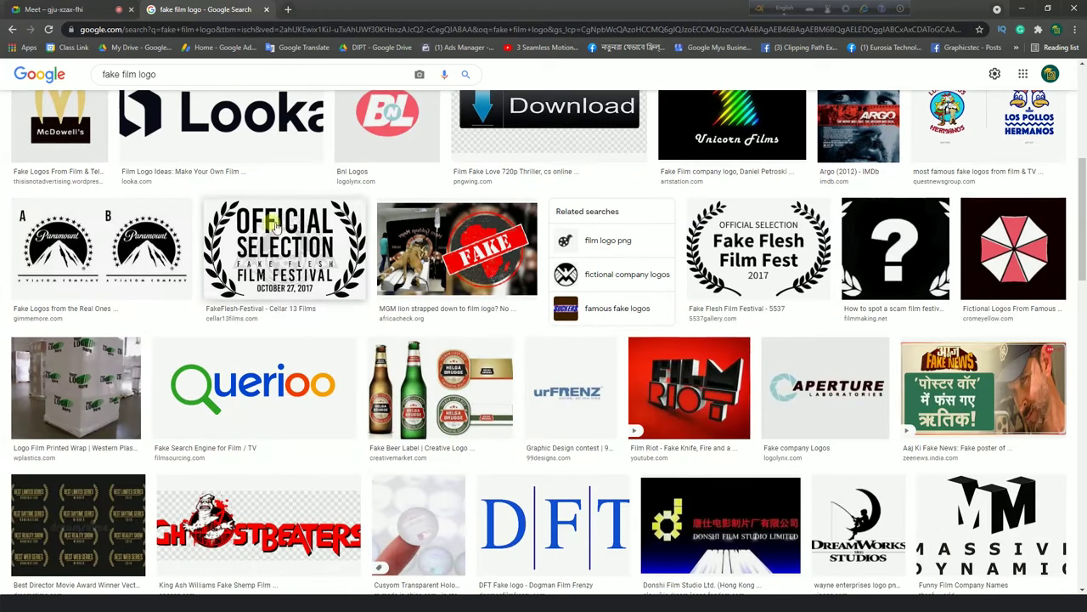
Search the images for movie text and open the preview of the 15 Movie Poster Credits Template from seekpng.com.
drag(163, 75, 18, 68)
text(movie)
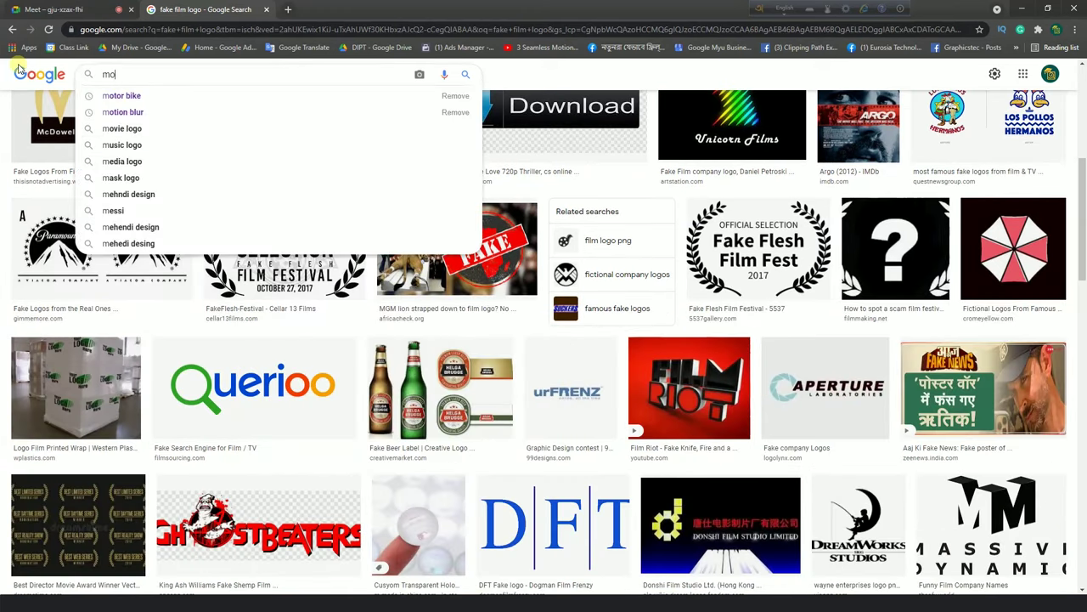
text( text)
key(Return)
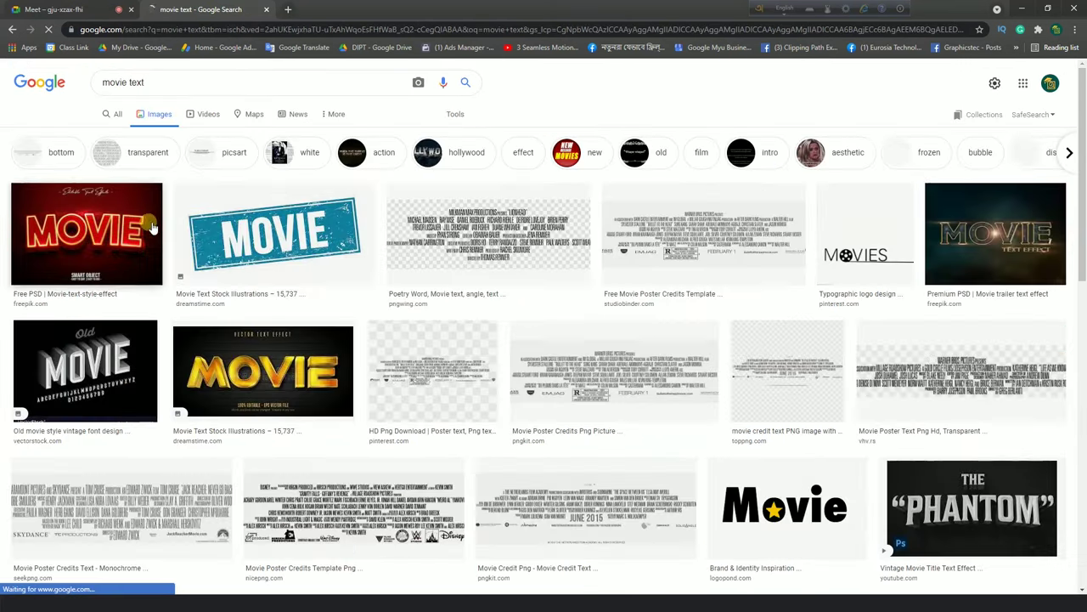
scroll(651, 371, down, 3)
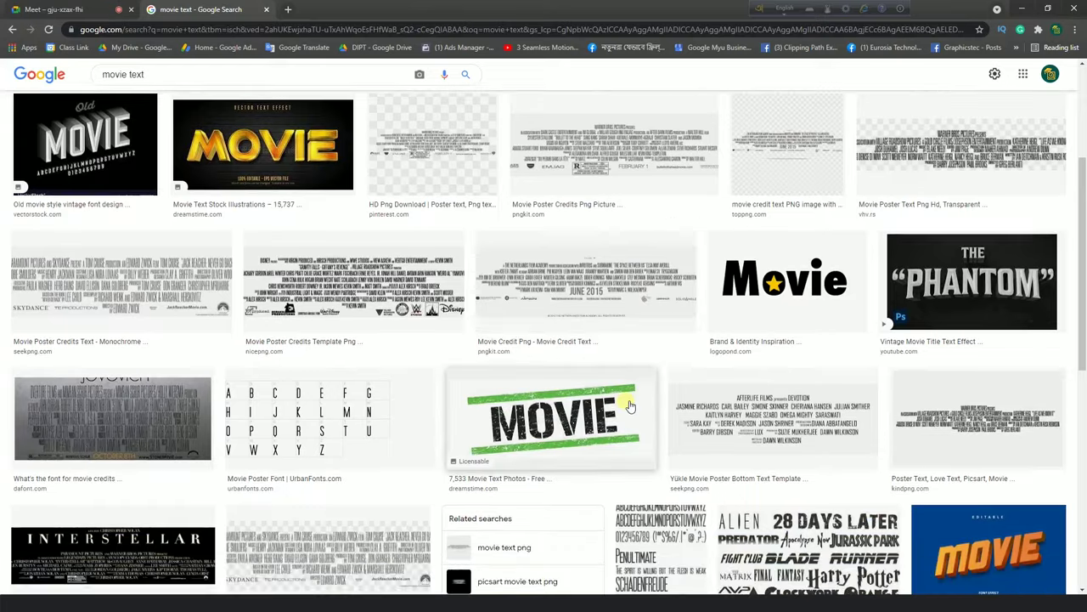
scroll(628, 406, down, 8)
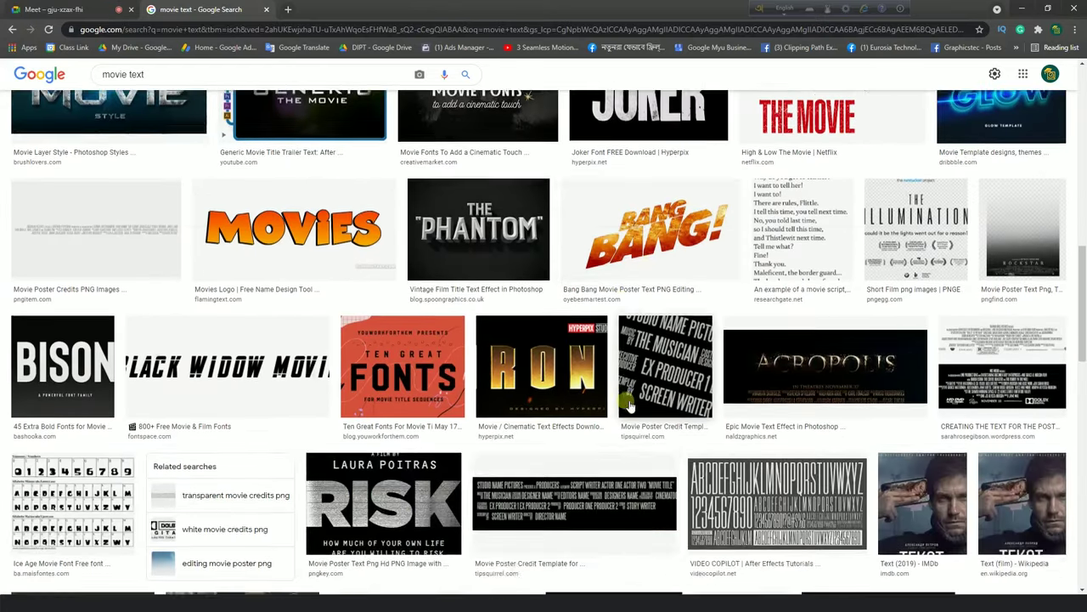
scroll(628, 406, down, 5)
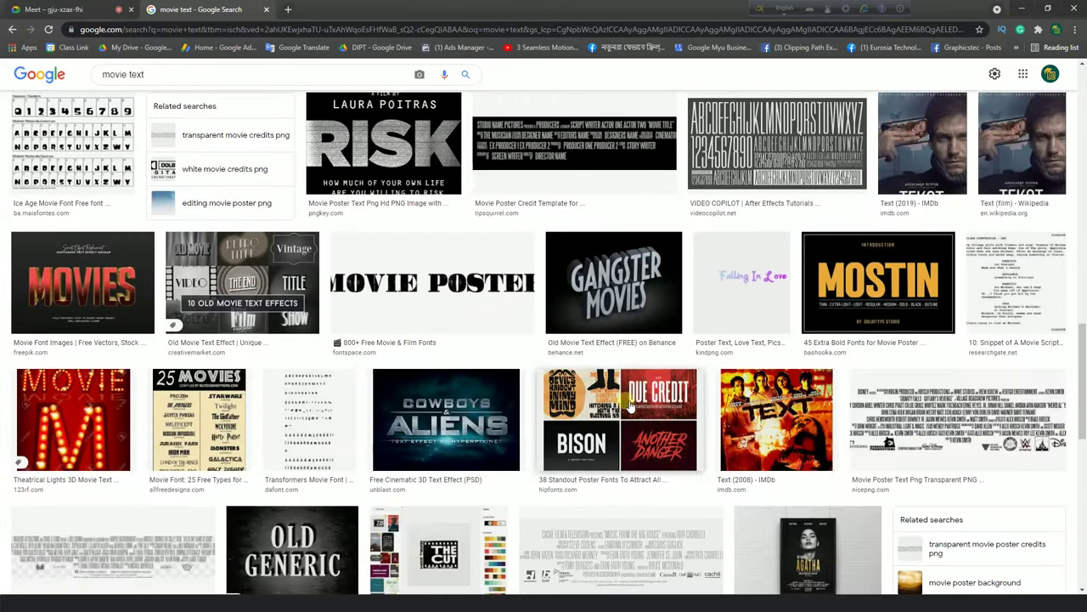
scroll(631, 406, down, 3)
click(629, 400)
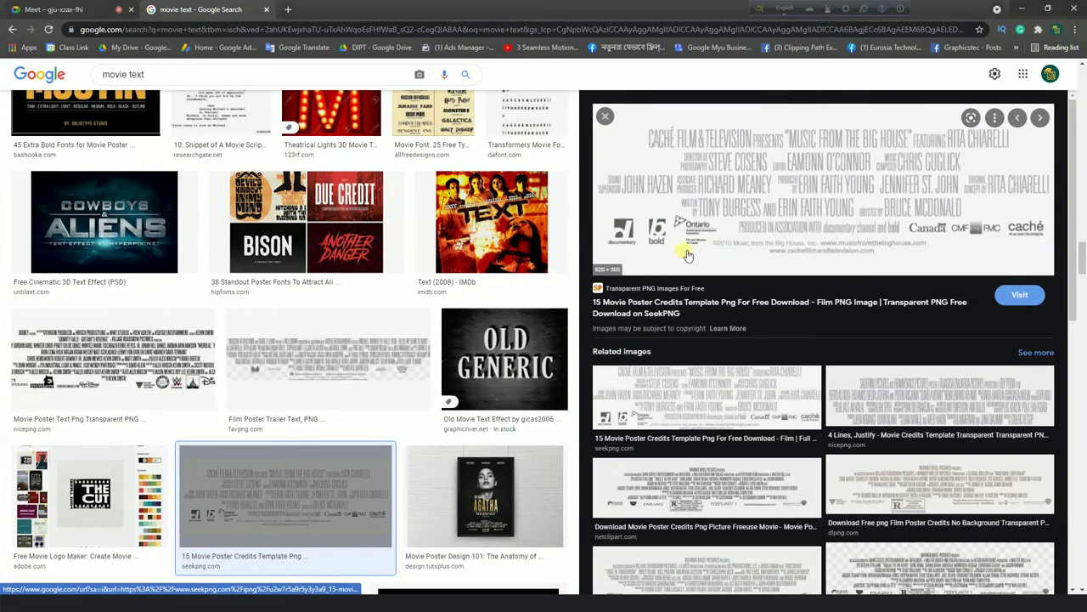
right_click(741, 226)
click(772, 357)
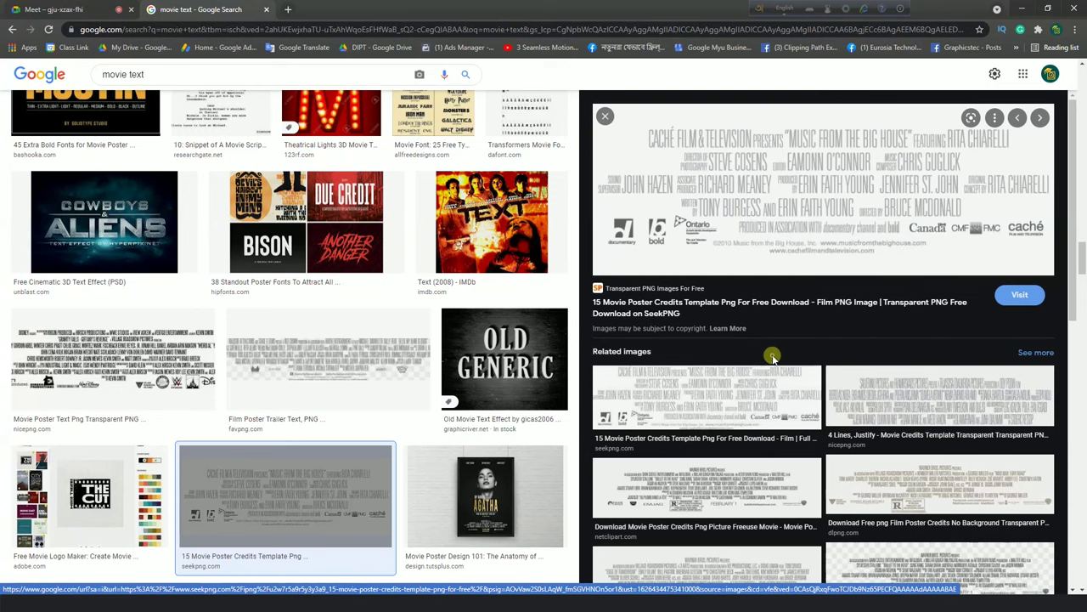
scroll(760, 340, down, 3)
click(578, 346)
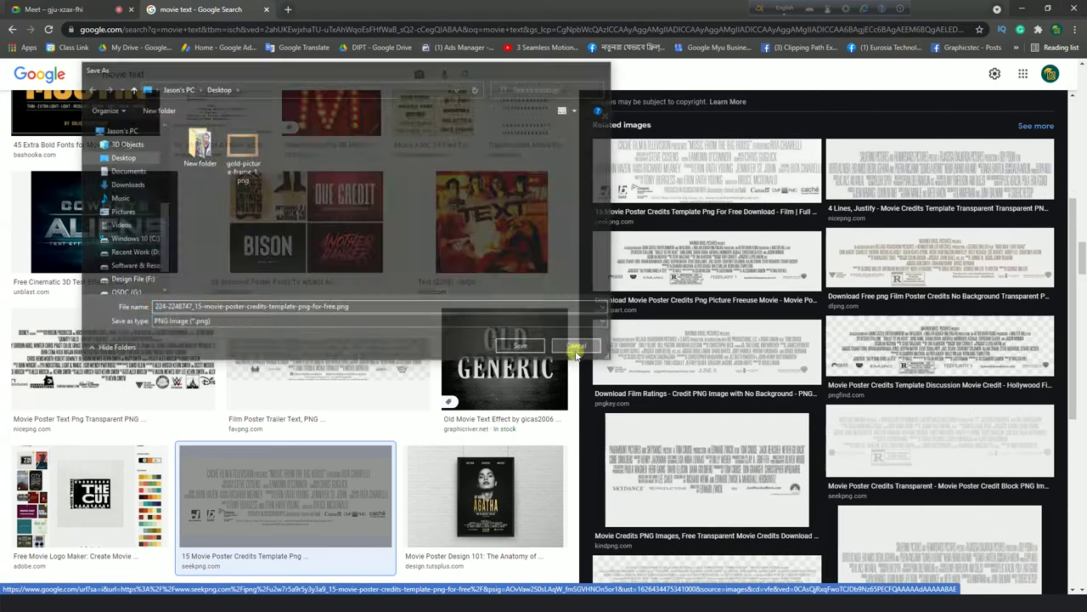
scroll(768, 400, up, 3)
Copy the credits template image, switch to Photoshop and paste it into the thumbnail near the middle of the canvas.
right_click(705, 228)
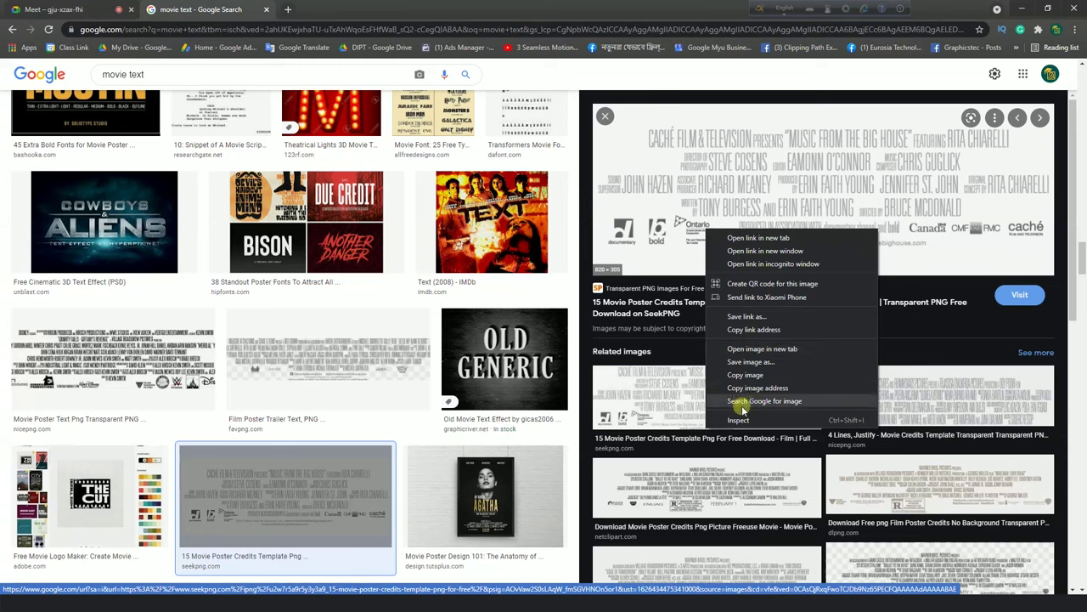
click(744, 374)
scroll(391, 331, down, 5)
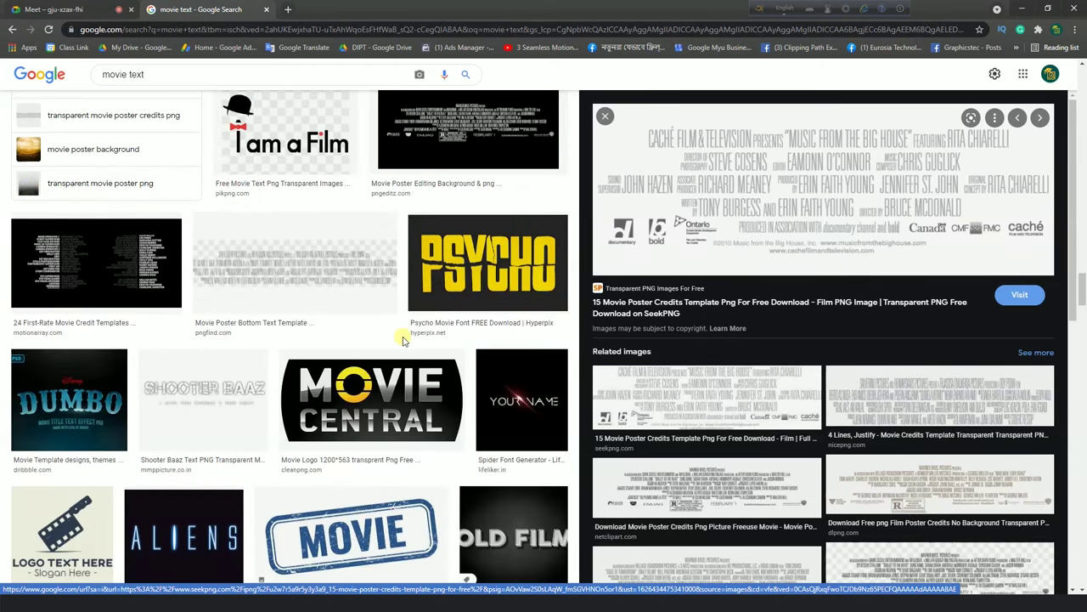
scroll(404, 340, down, 2)
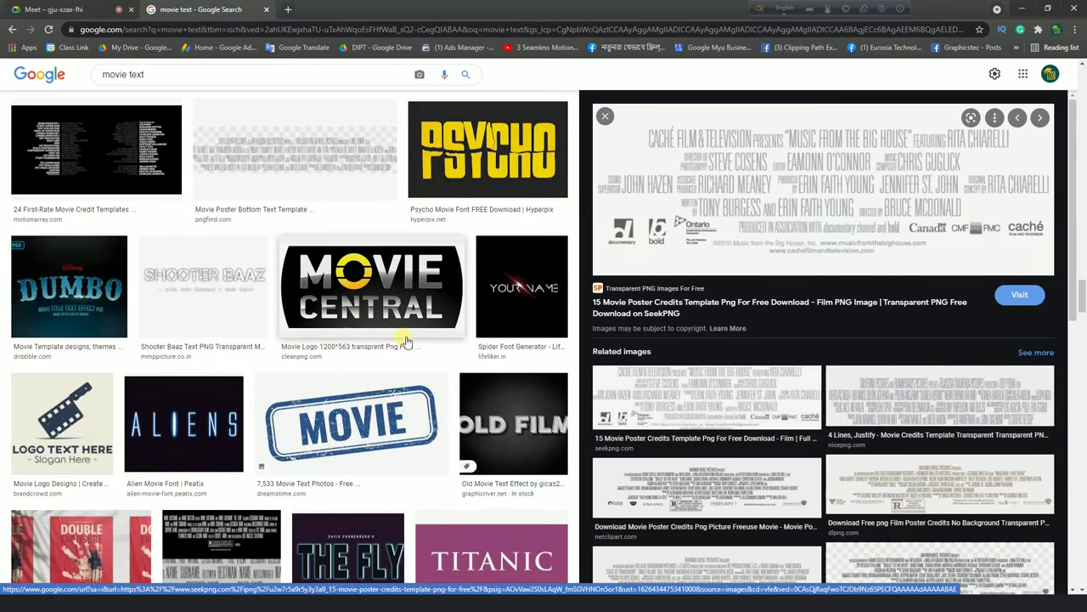
scroll(336, 499, down, 2)
key(alt+Tab)
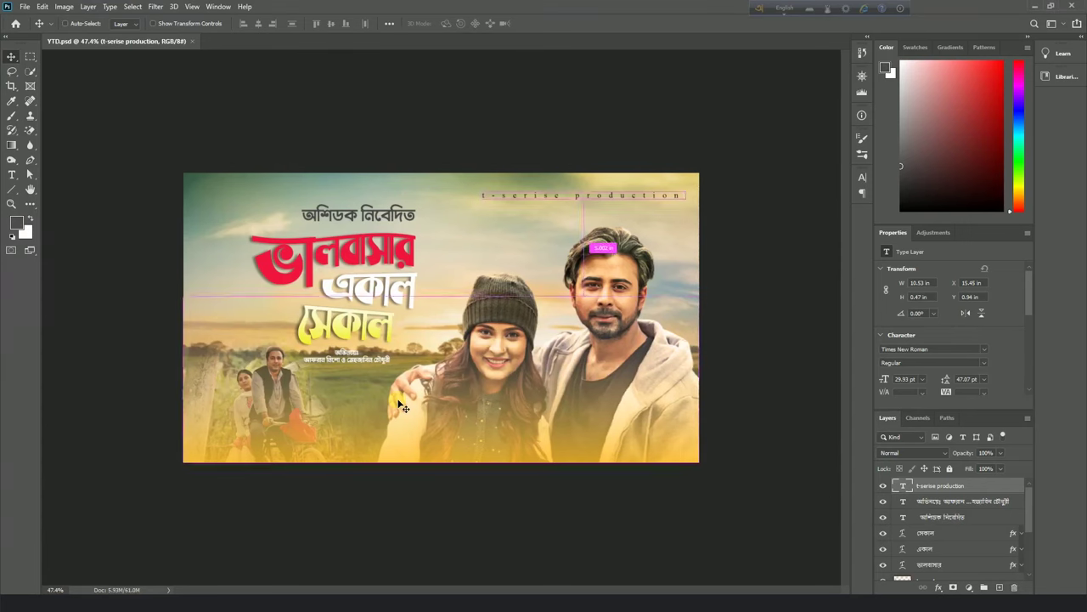
key(ctrl+v)
scroll(383, 332, up, 1)
drag(383, 332, 407, 349)
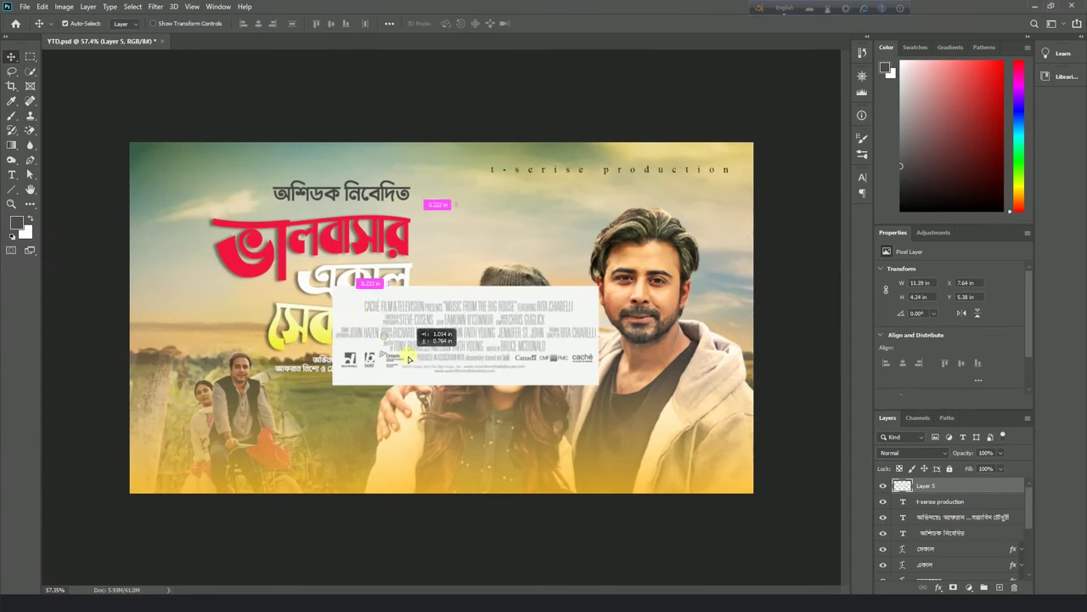
Copy the Canada, CMF FMC and caché logo strip onto its own layer and delete the pasted credits template layer.
click(30, 56)
scroll(444, 347, up, 2)
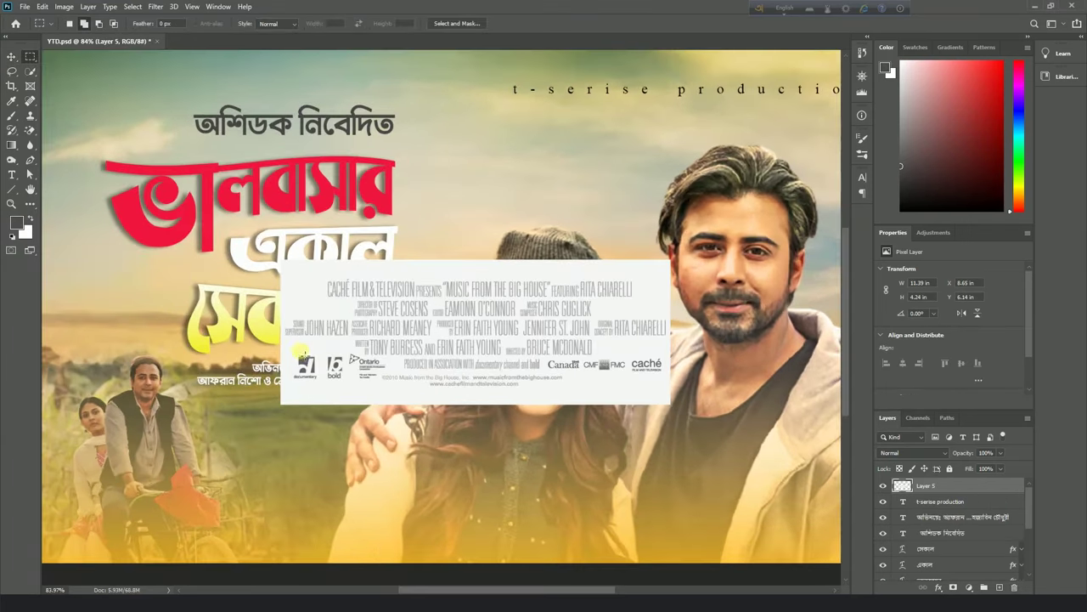
drag(291, 355, 633, 383)
scroll(608, 382, up, 2)
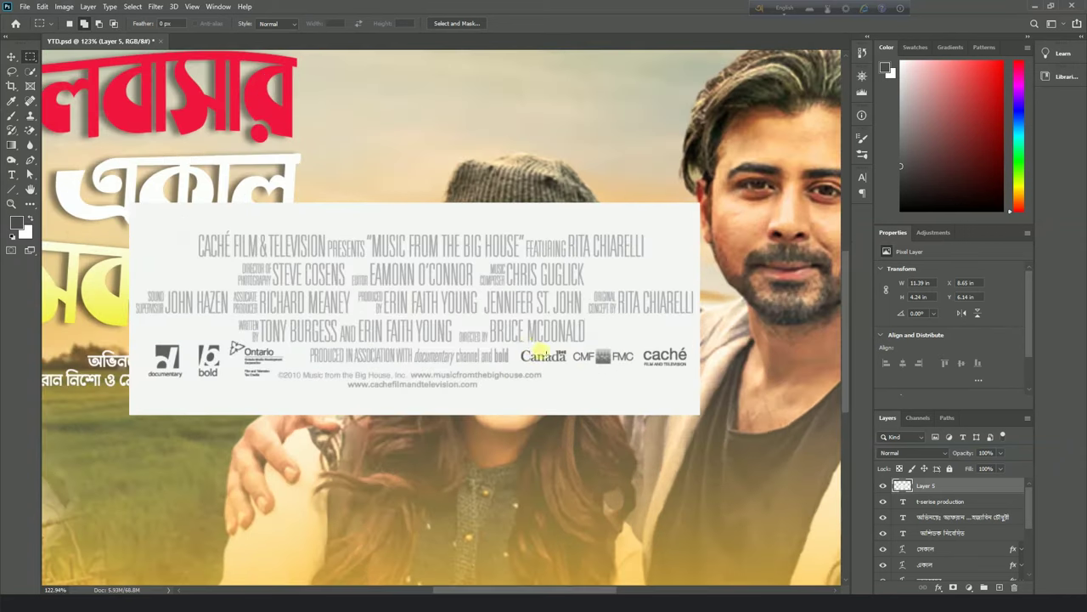
drag(516, 344, 696, 372)
key(ctrl+j)
click(926, 507)
key(Delete)
scroll(352, 132, down, 2)
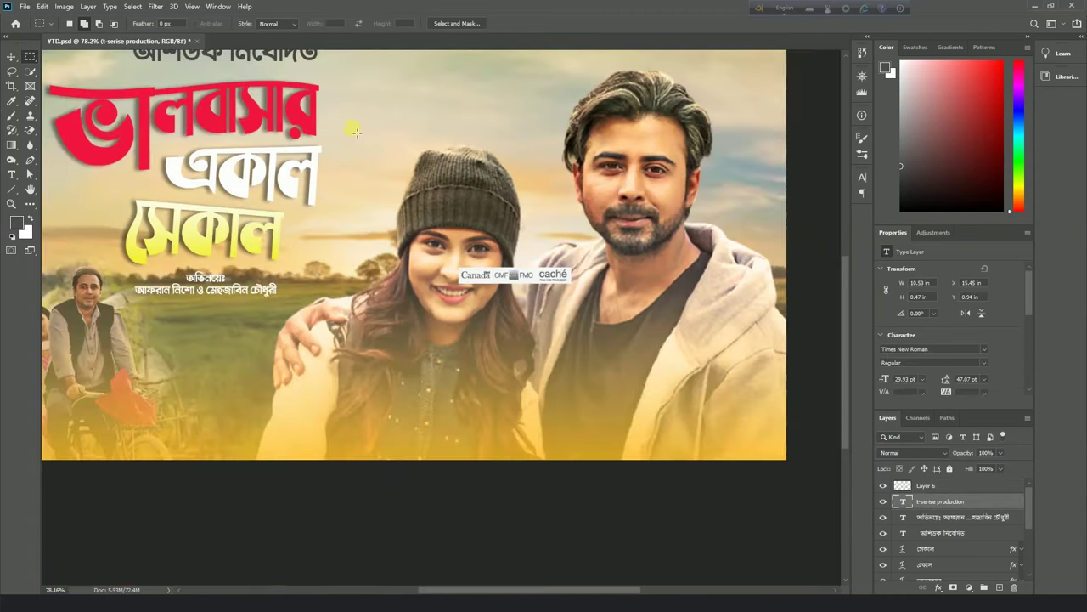
Place the logo strip in the thumbnail's lower-left corner and enlarge it to about 4.86 in wide.
click(10, 56)
scroll(560, 257, down, 1)
drag(556, 374, 245, 524)
key(ctrl+t)
drag(219, 521, 226, 524)
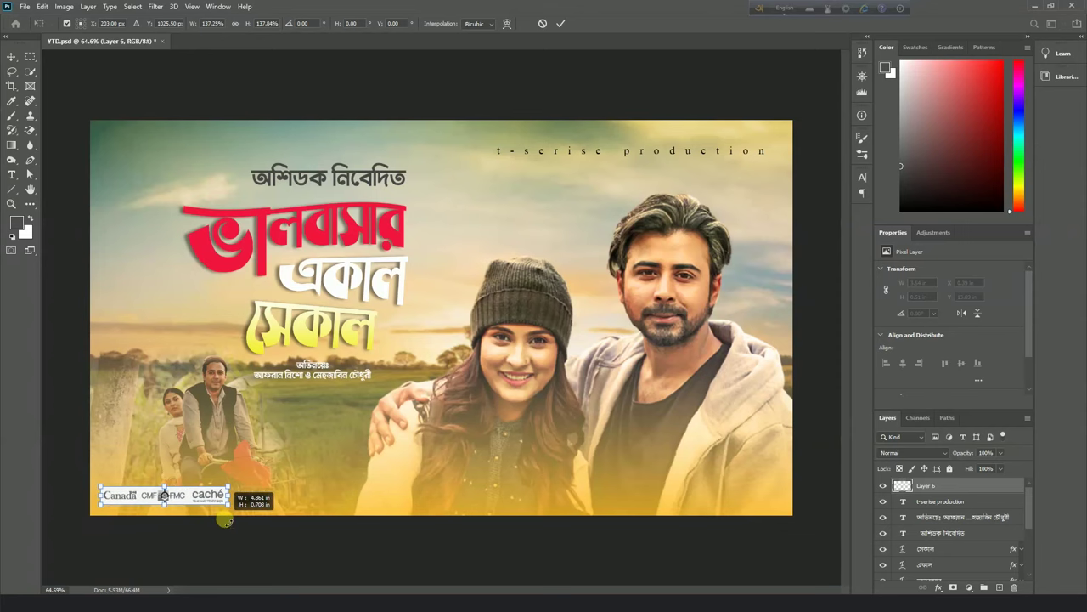
key(Return)
scroll(246, 495, down, 3)
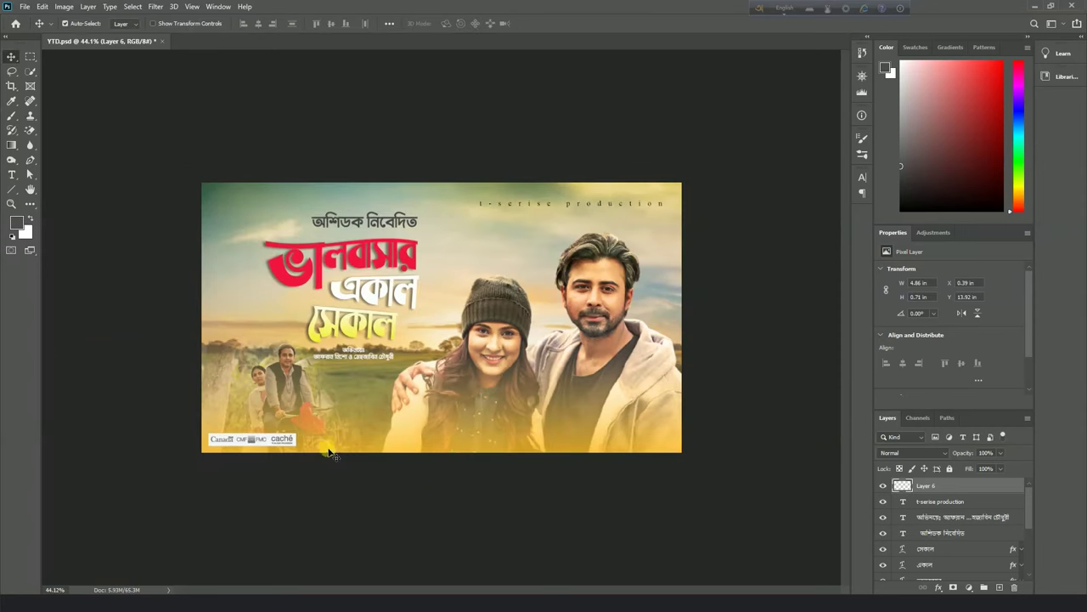
key(Down)
Switch back to the browser and examine the movie text image results and related previews for another usable movie logo.
click(401, 595)
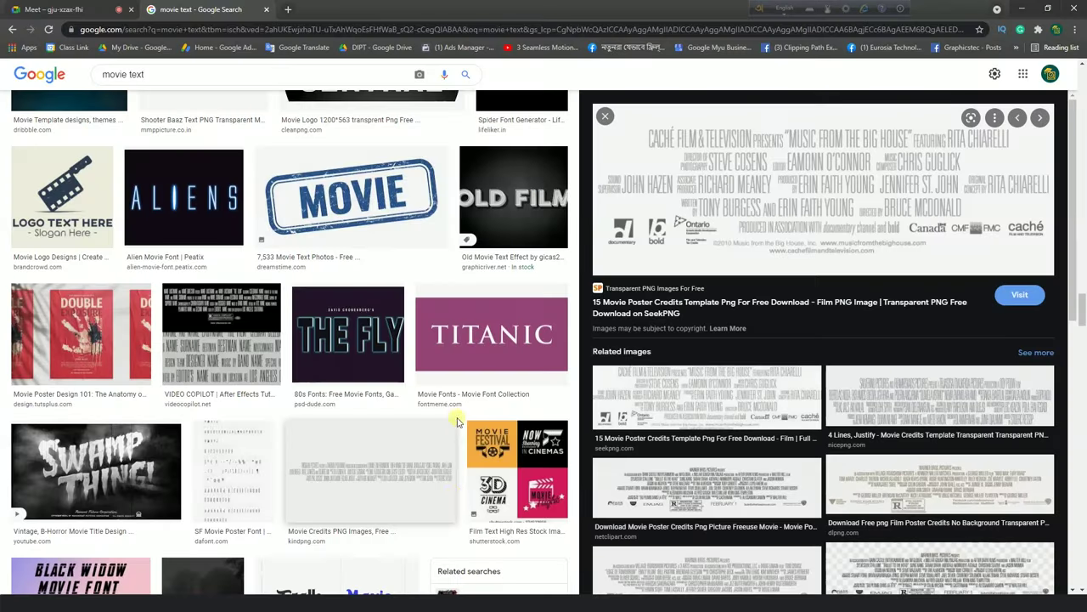
scroll(459, 399, down, 4)
scroll(383, 391, up, 5)
scroll(388, 381, down, 5)
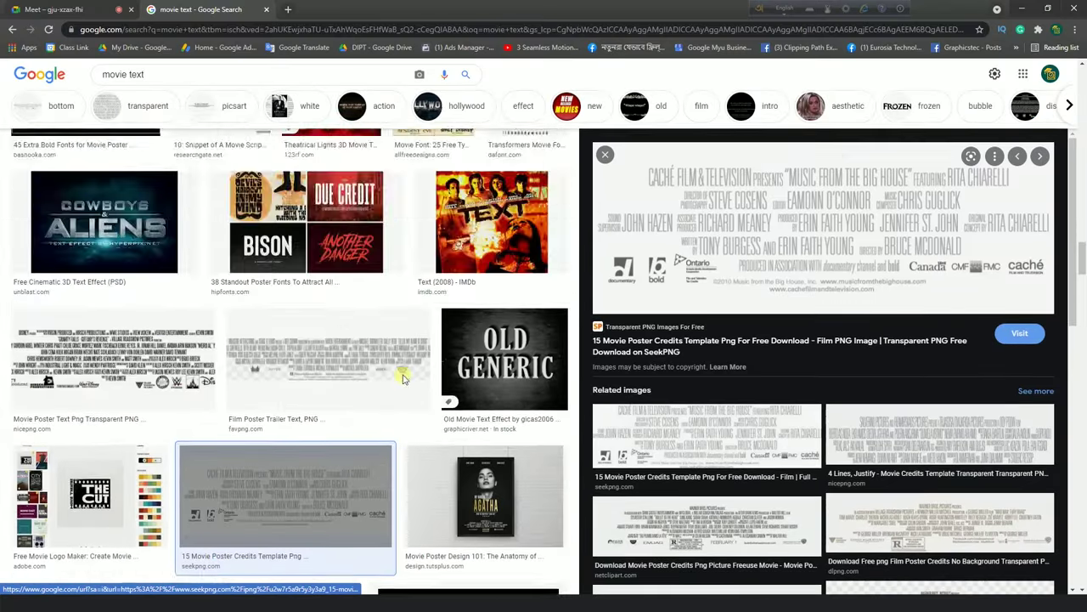
click(285, 408)
click(856, 388)
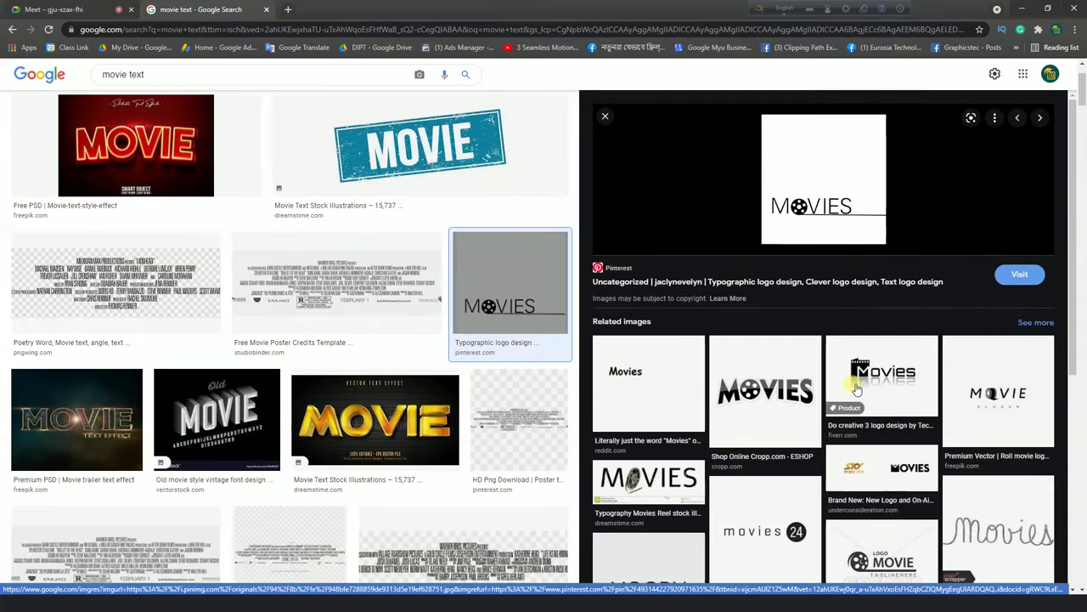
scroll(855, 388, down, 3)
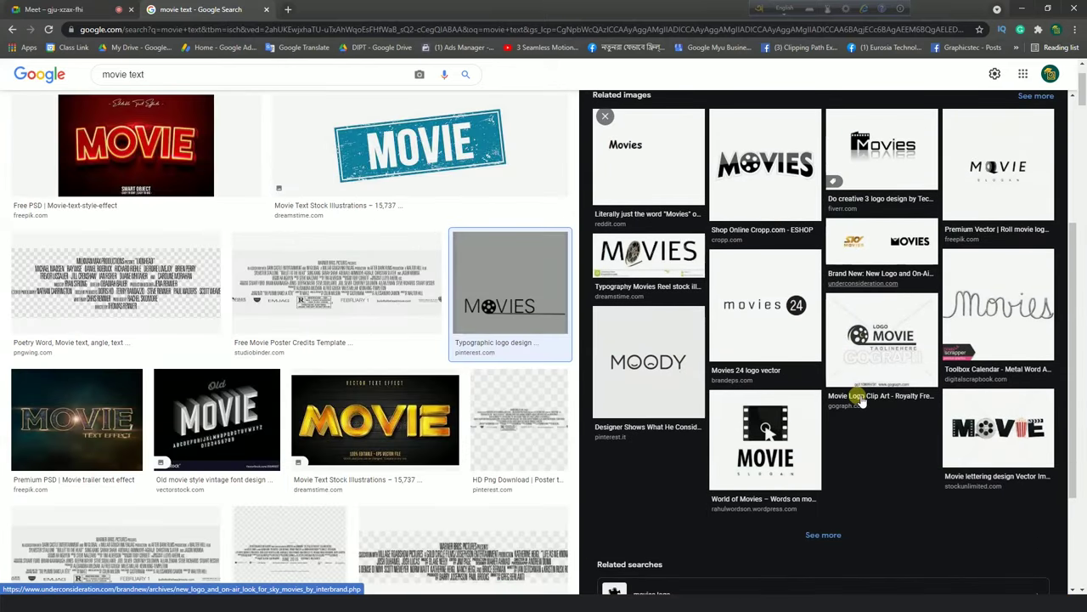
click(426, 170)
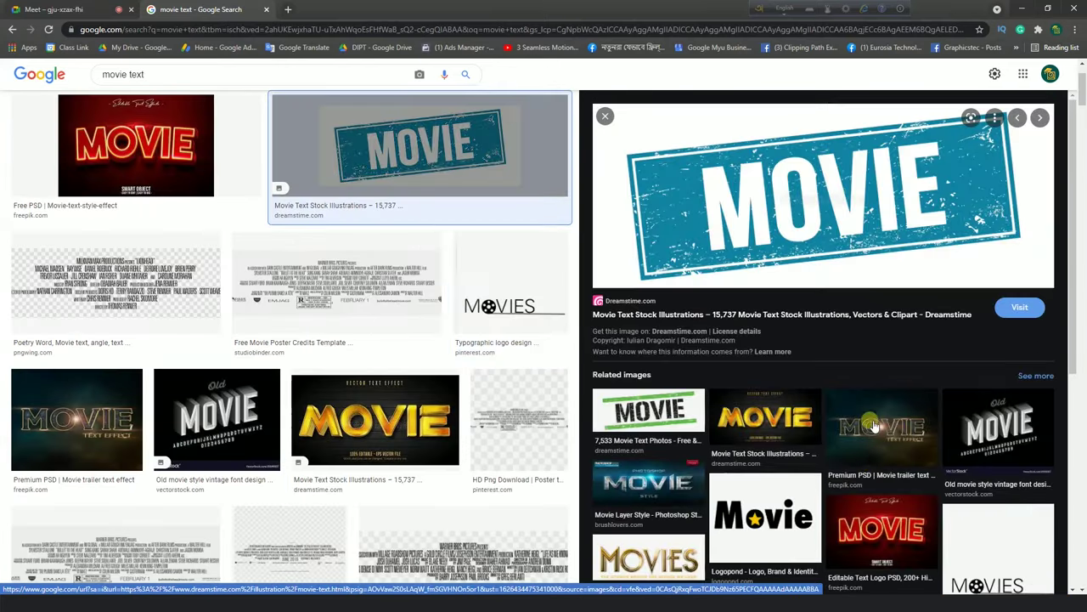
scroll(867, 478, down, 1)
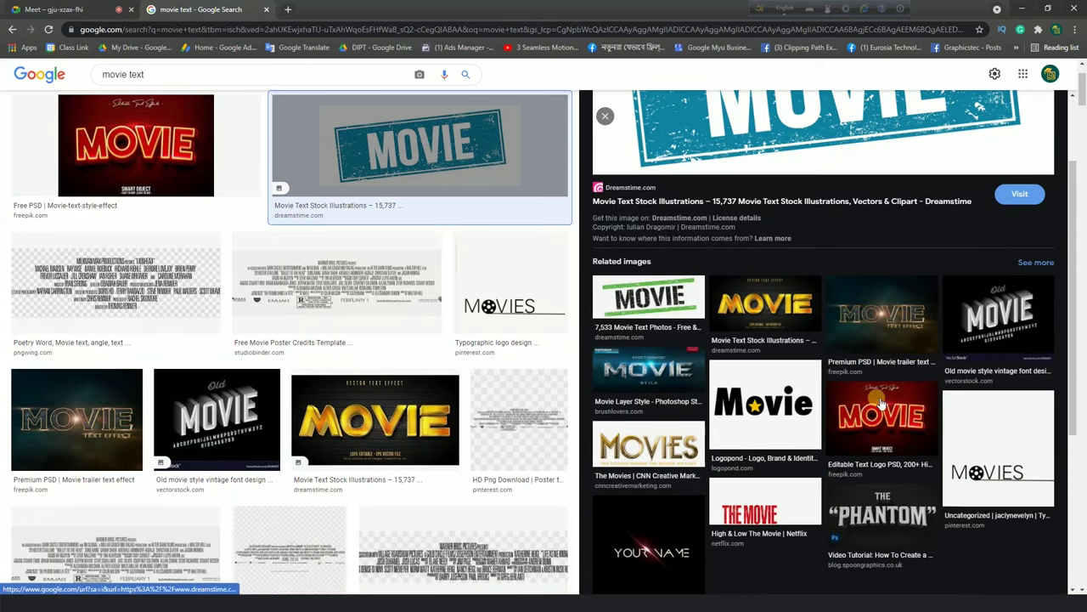
click(663, 446)
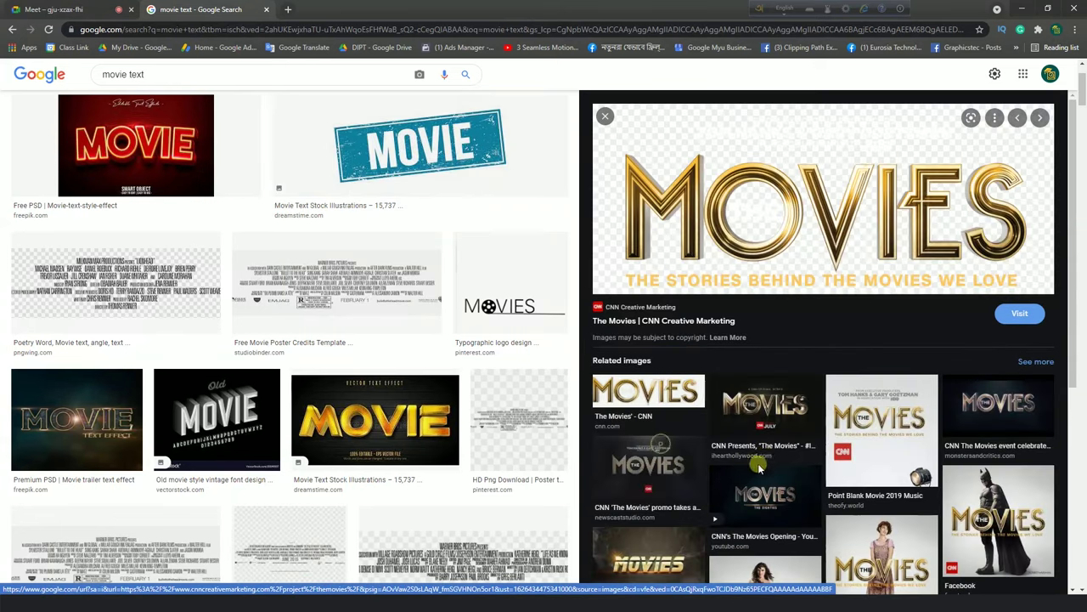
Save the gold MOVIES logo image to the Desktop as TheMovies_LOGO_EP_Tagline_900px-1.png.
right_click(872, 169)
click(913, 303)
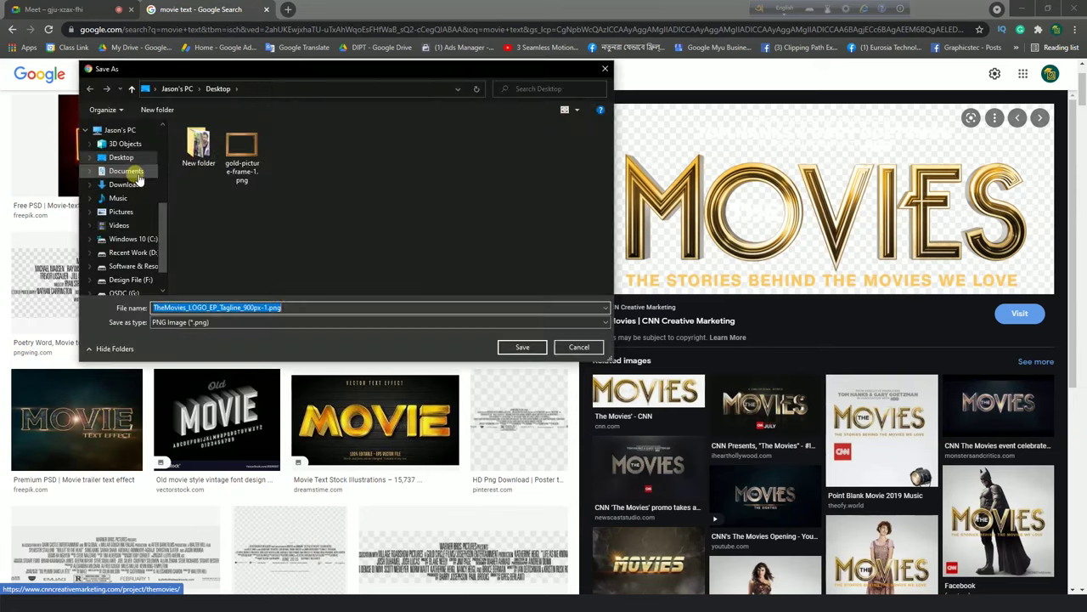
click(121, 158)
click(520, 346)
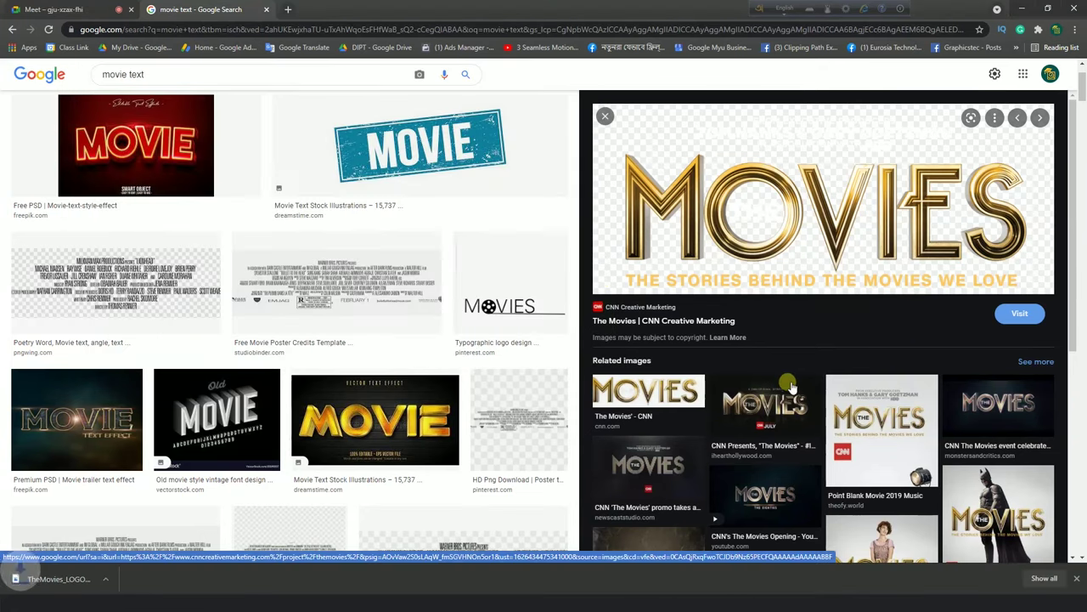
scroll(790, 391, down, 2)
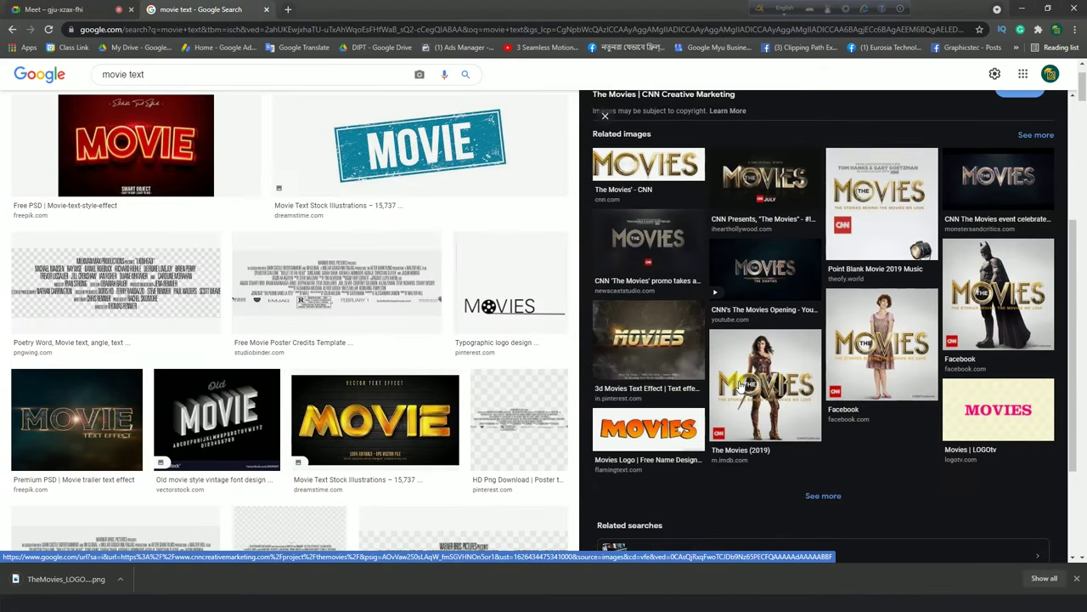
Switch to Photoshop and place the saved MOVIES logo beside the sponsor logo strip, scaled to about 2.28 in wide.
key(super+d)
drag(24, 188, 202, 269)
drag(17, 187, 310, 481)
key(ctrl+0)
key(Return)
Nudge the MOVIES logo left, closer to the sponsor strip, to about X 5.75 in and Y 13.76 in, and save the document.
key(Down)
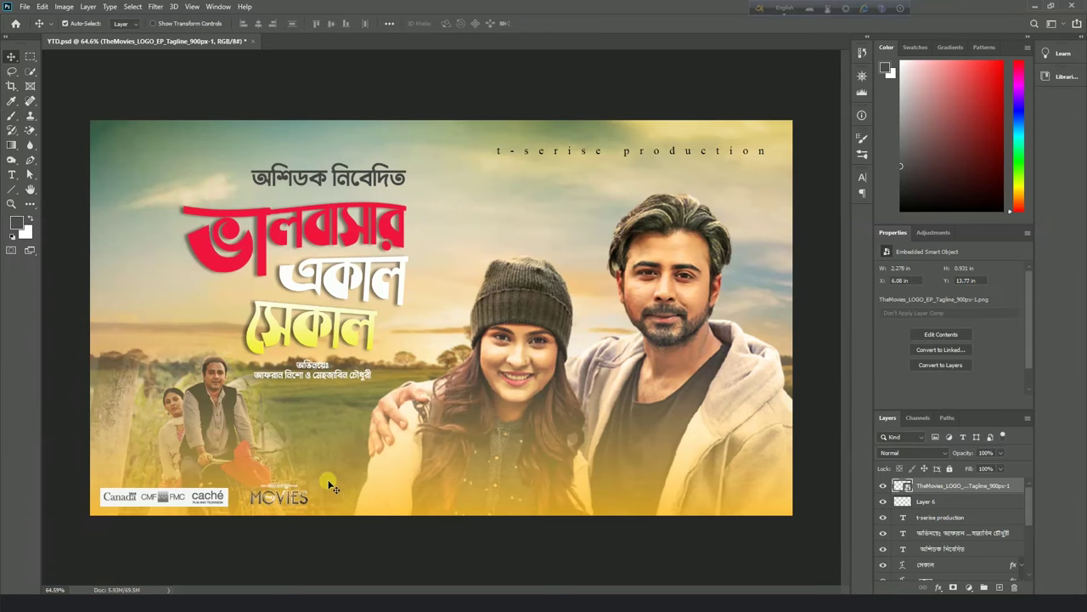
key(Left)
key(Left)
key(Left)
key(Left)
key(Left)
key(Left)
key(Left)
key(Left)
key(Left)
key(Left)
key(Left)
key(Left)
key(Left)
key(Left)
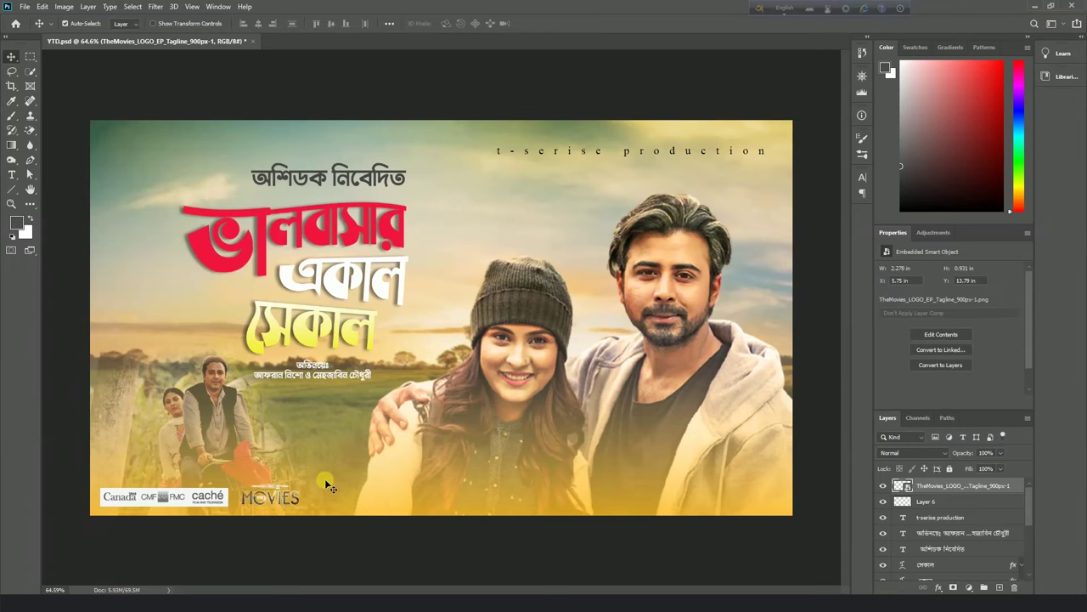
key(ctrl+minus)
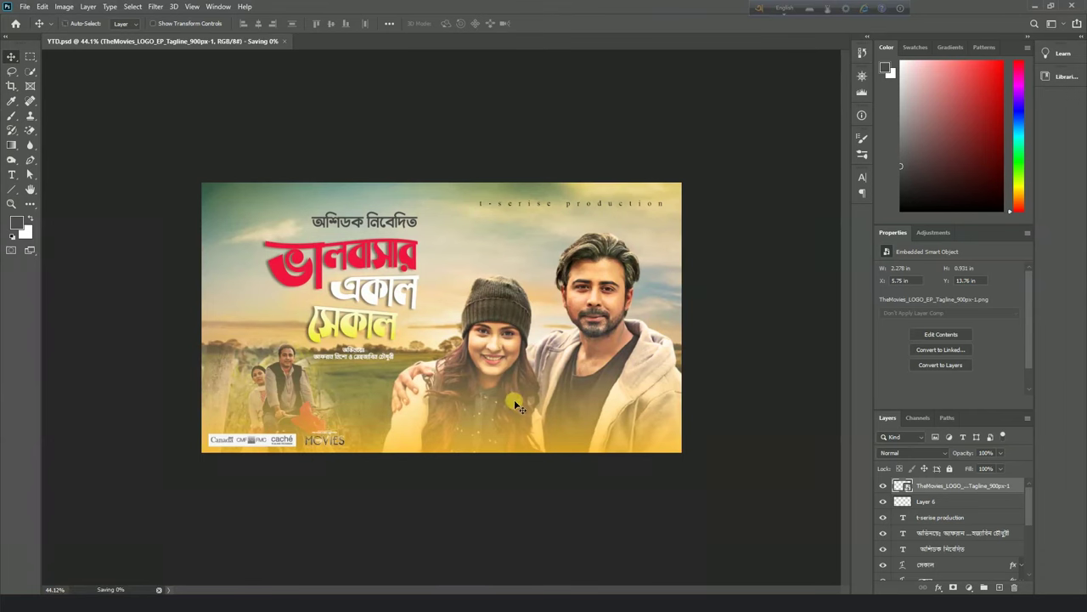
Try the t-serise production line above the Bangla title, aligned with the title's left edge, and undo the move.
key(ctrl+plus)
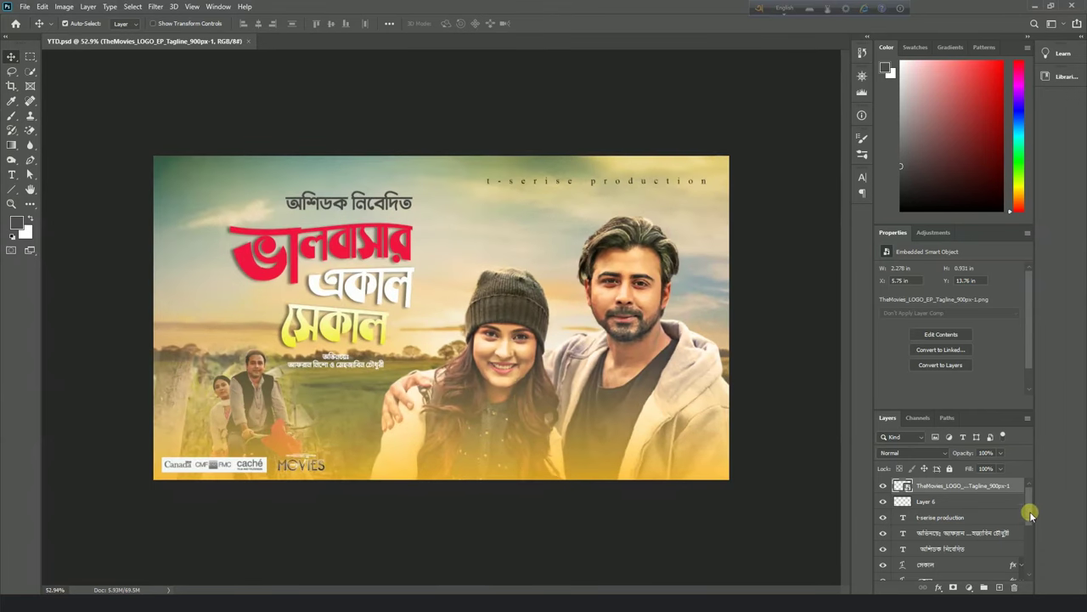
key(ctrl+plus)
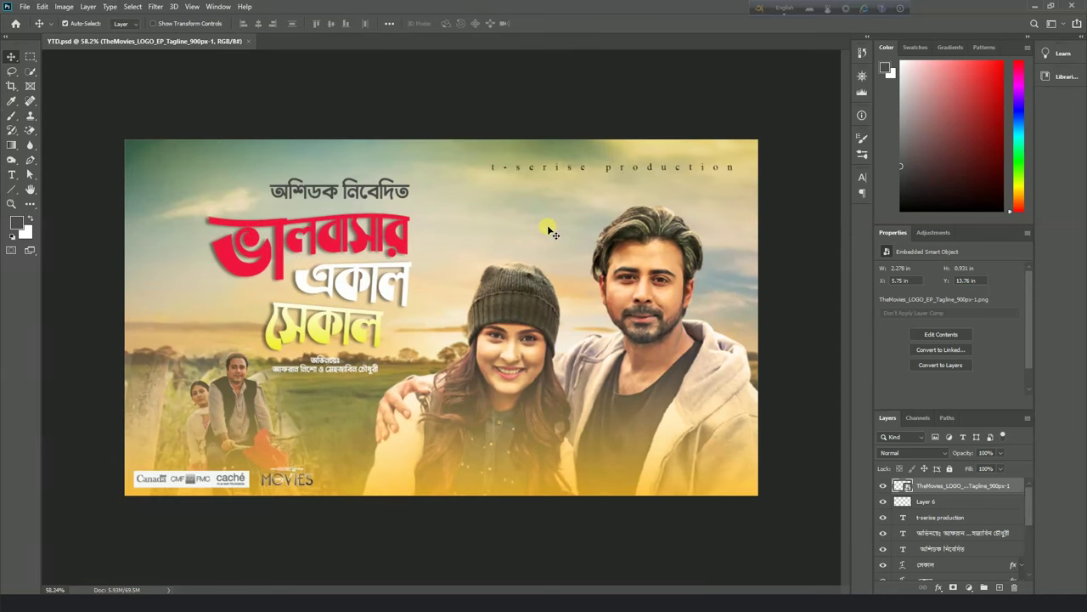
key(ctrl+plus)
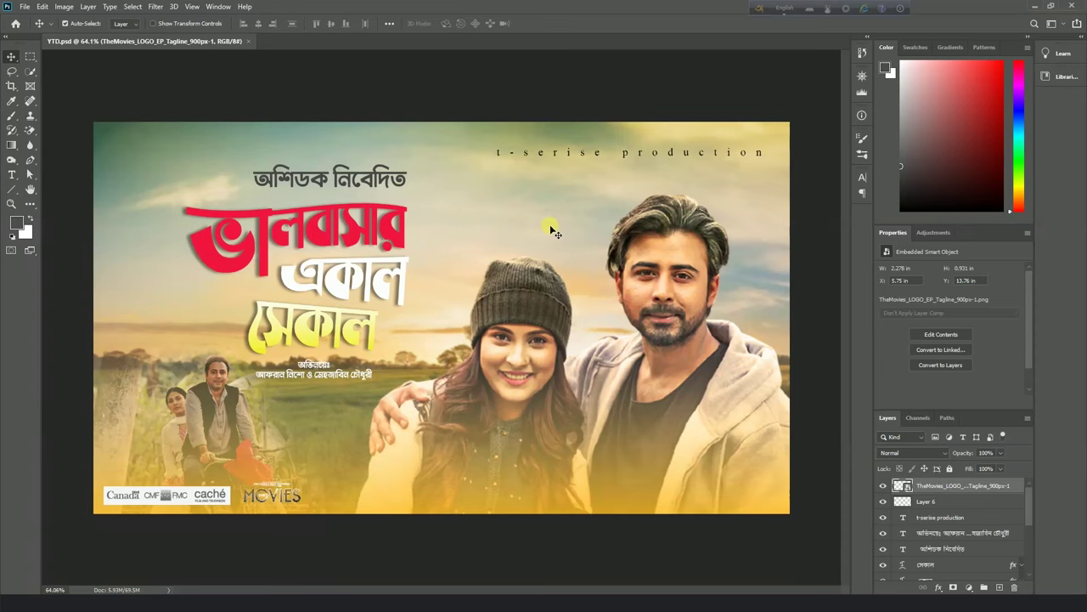
drag(501, 157, 191, 159)
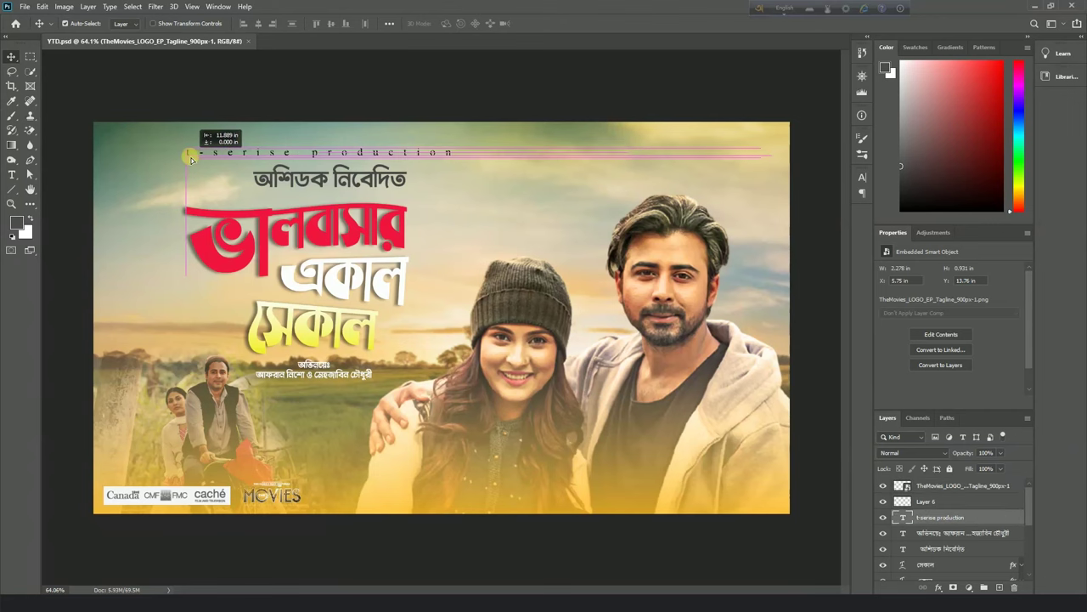
key(ctrl+z)
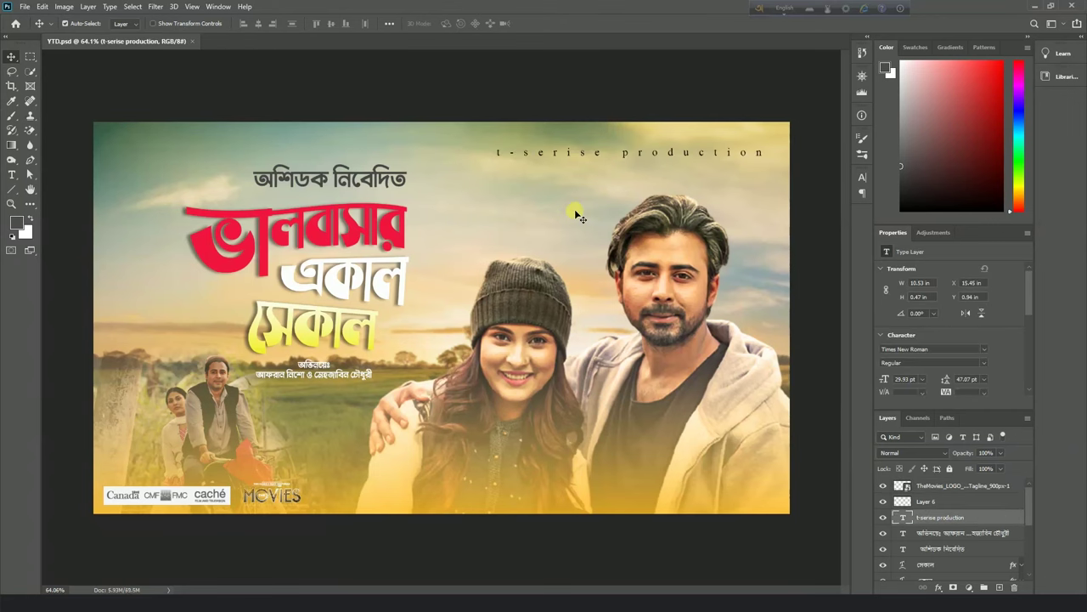
Enlarge the whole t-serise production text line to 35.93 pt.
double_click(558, 161)
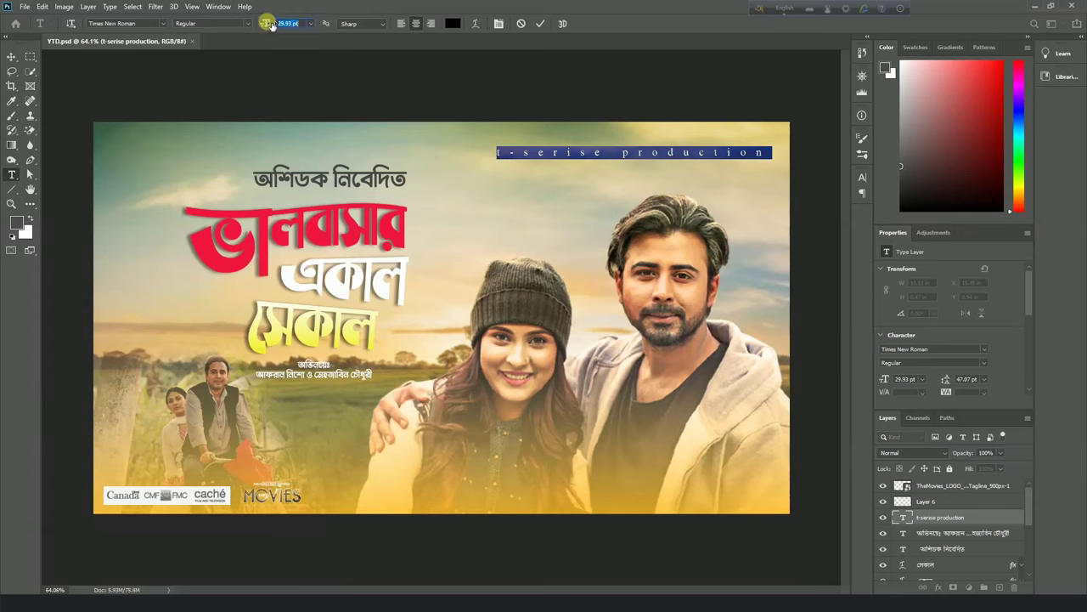
drag(268, 23, 286, 23)
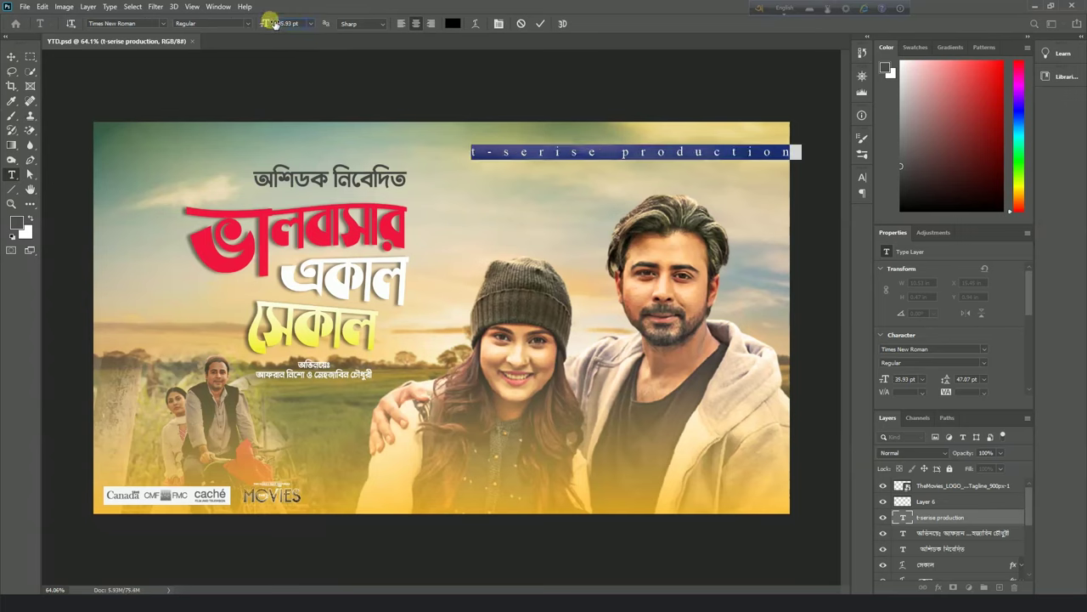
click(273, 23)
Tighten the letter spacing of the t-serise production text and shift the line slightly left, inside the canvas edge.
key(alt+Left)
key(alt+Left)
key(alt+Left)
key(alt+Left)
key(alt+Left)
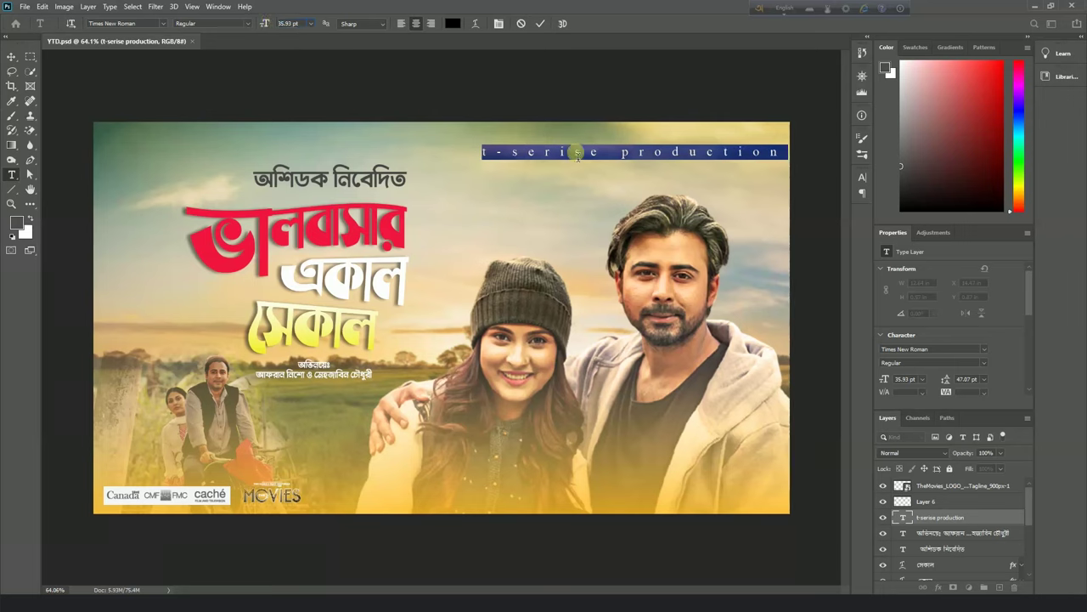
click(11, 56)
drag(675, 154, 657, 154)
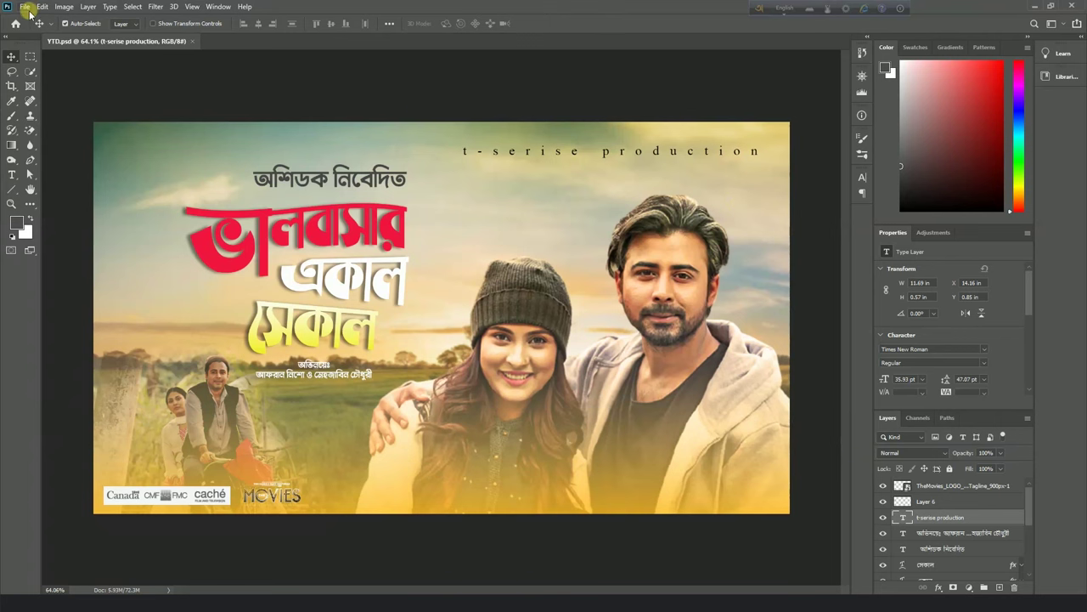
Save a JPEG copy of the thumbnail on the computer's Desktop as YTD.jpg with quality 12 (Maximum) and Baseline ("Standard") format.
click(26, 7)
click(39, 142)
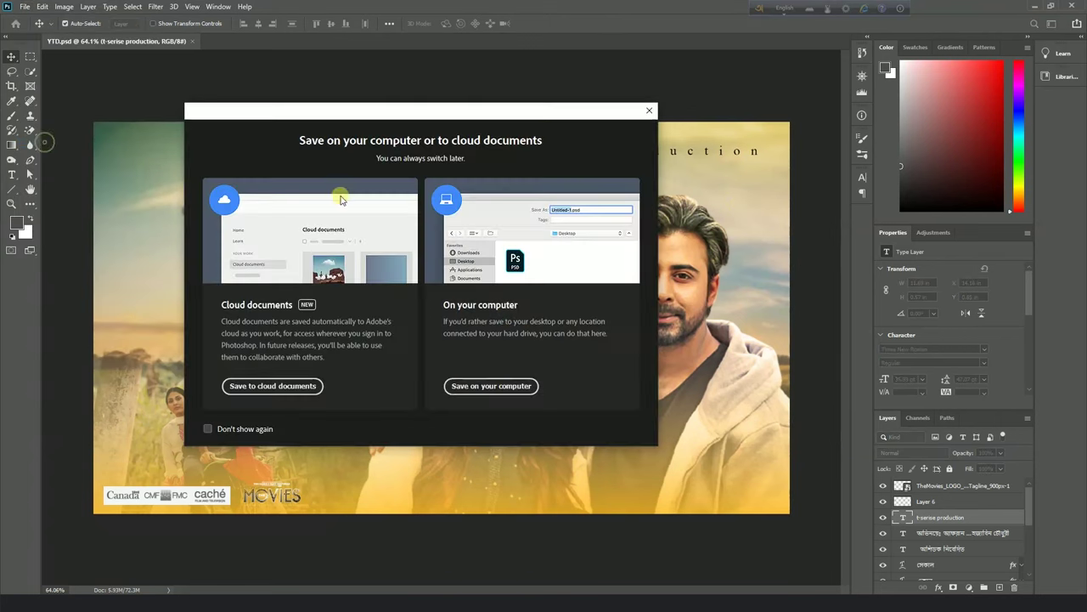
click(480, 389)
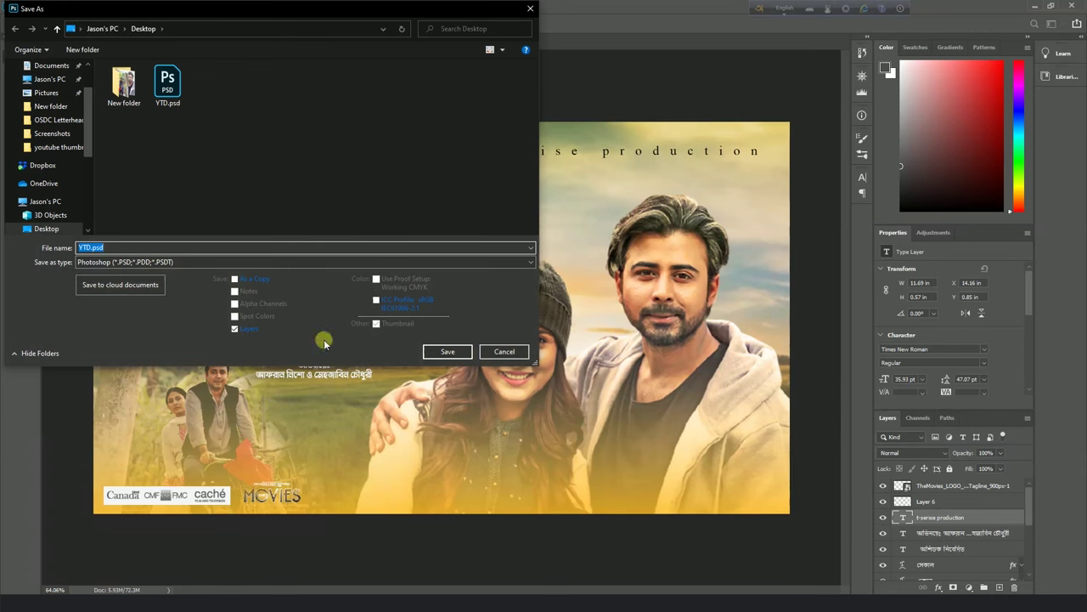
click(138, 261)
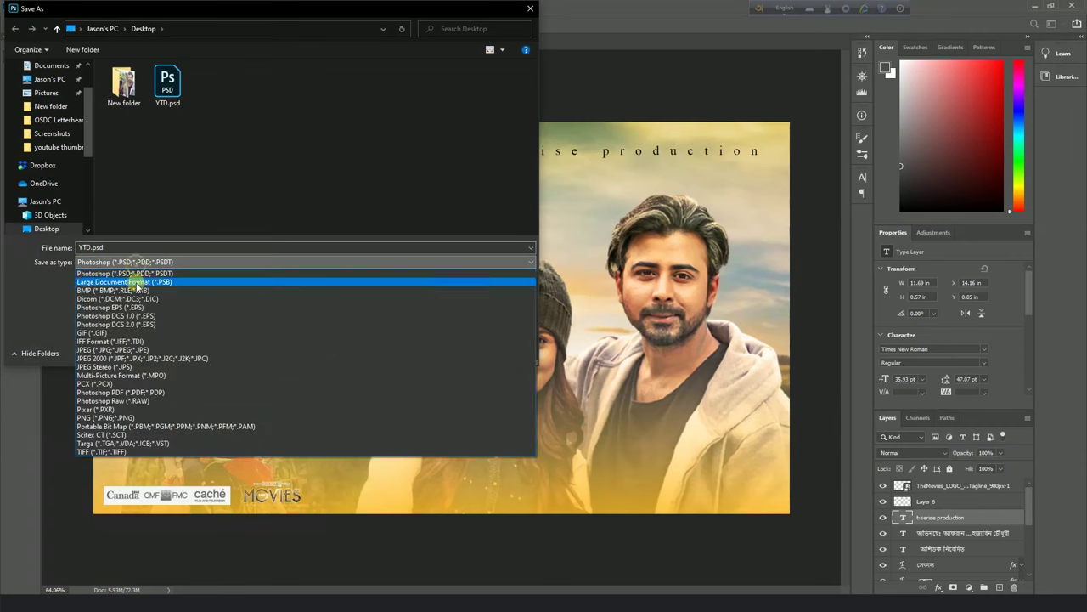
click(139, 350)
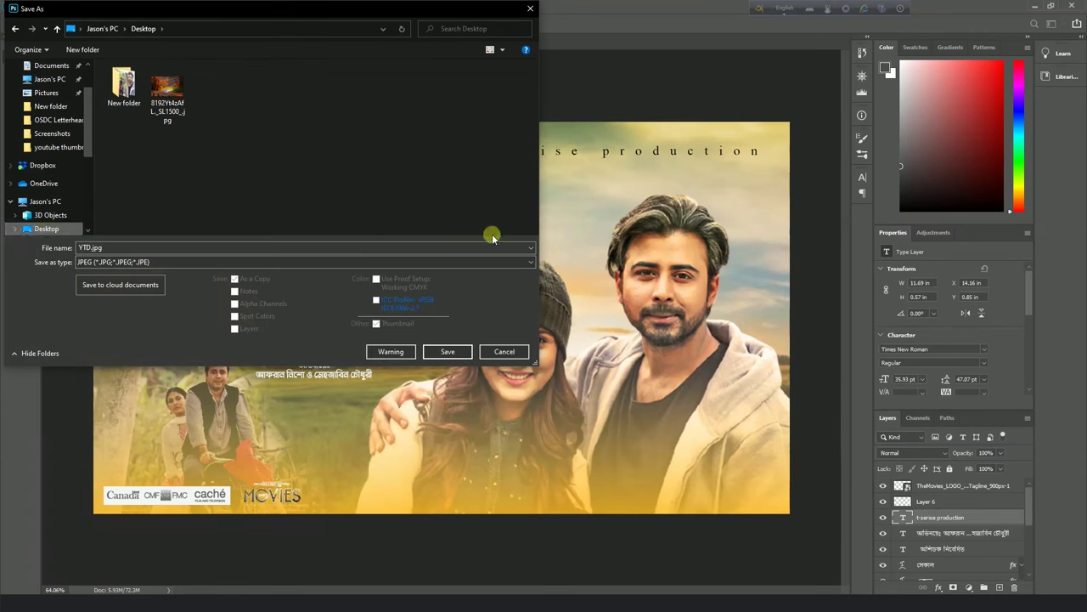
click(452, 354)
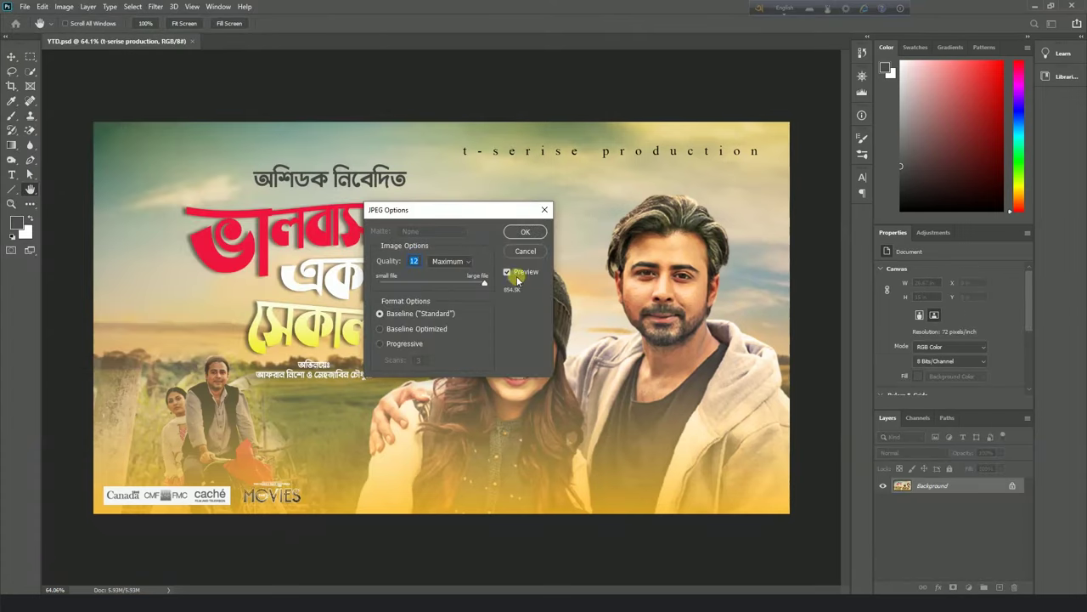
click(519, 230)
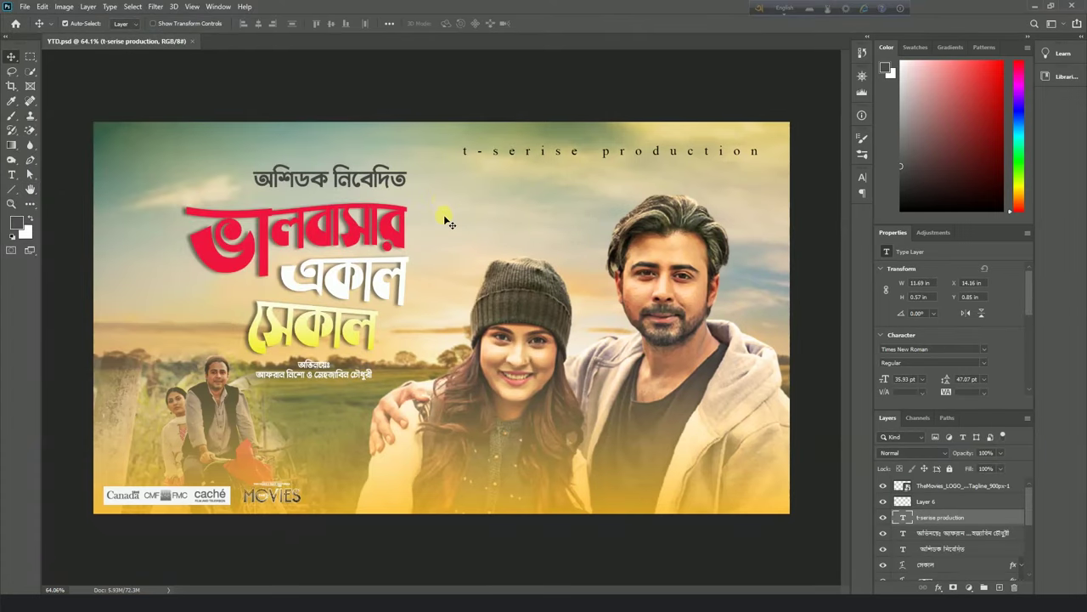
Open YTD.jpg from the desktop in the photo viewer to check the exported thumbnail, and return to Photoshop.
key(super+d)
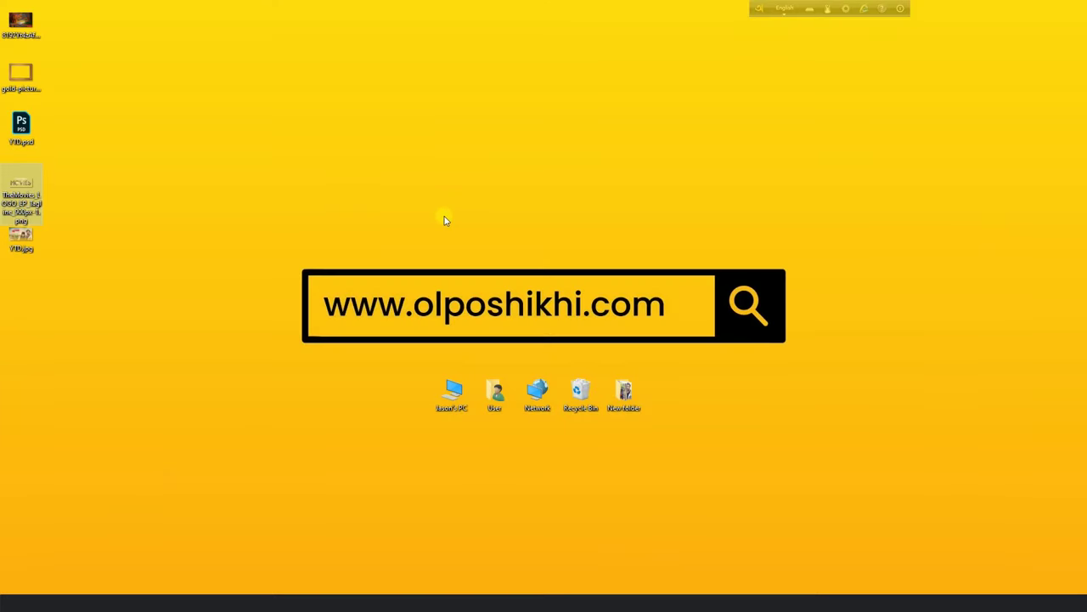
double_click(5, 245)
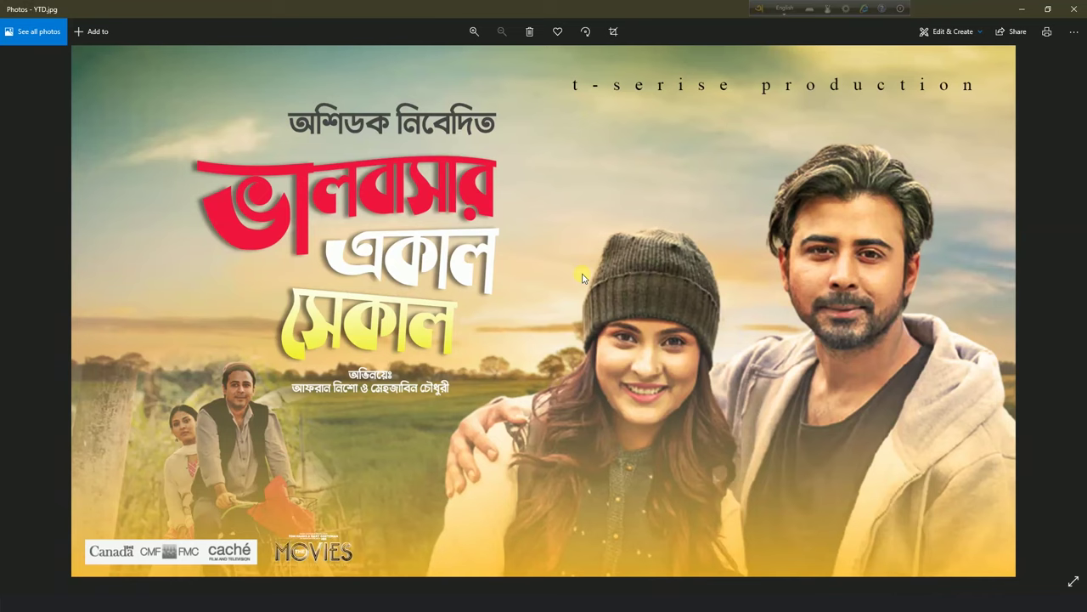
key(alt+Tab)
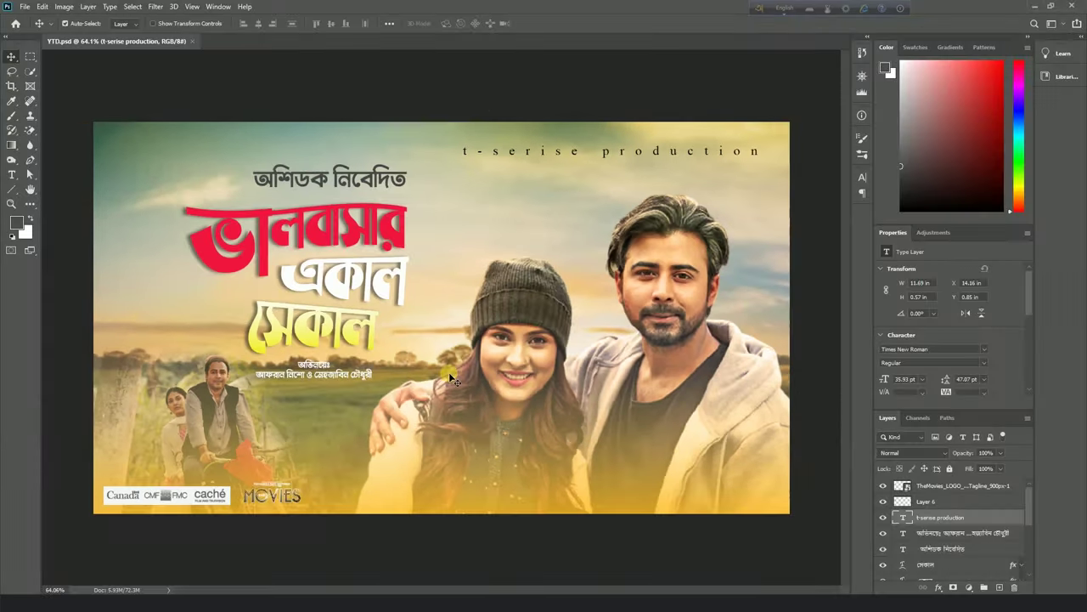